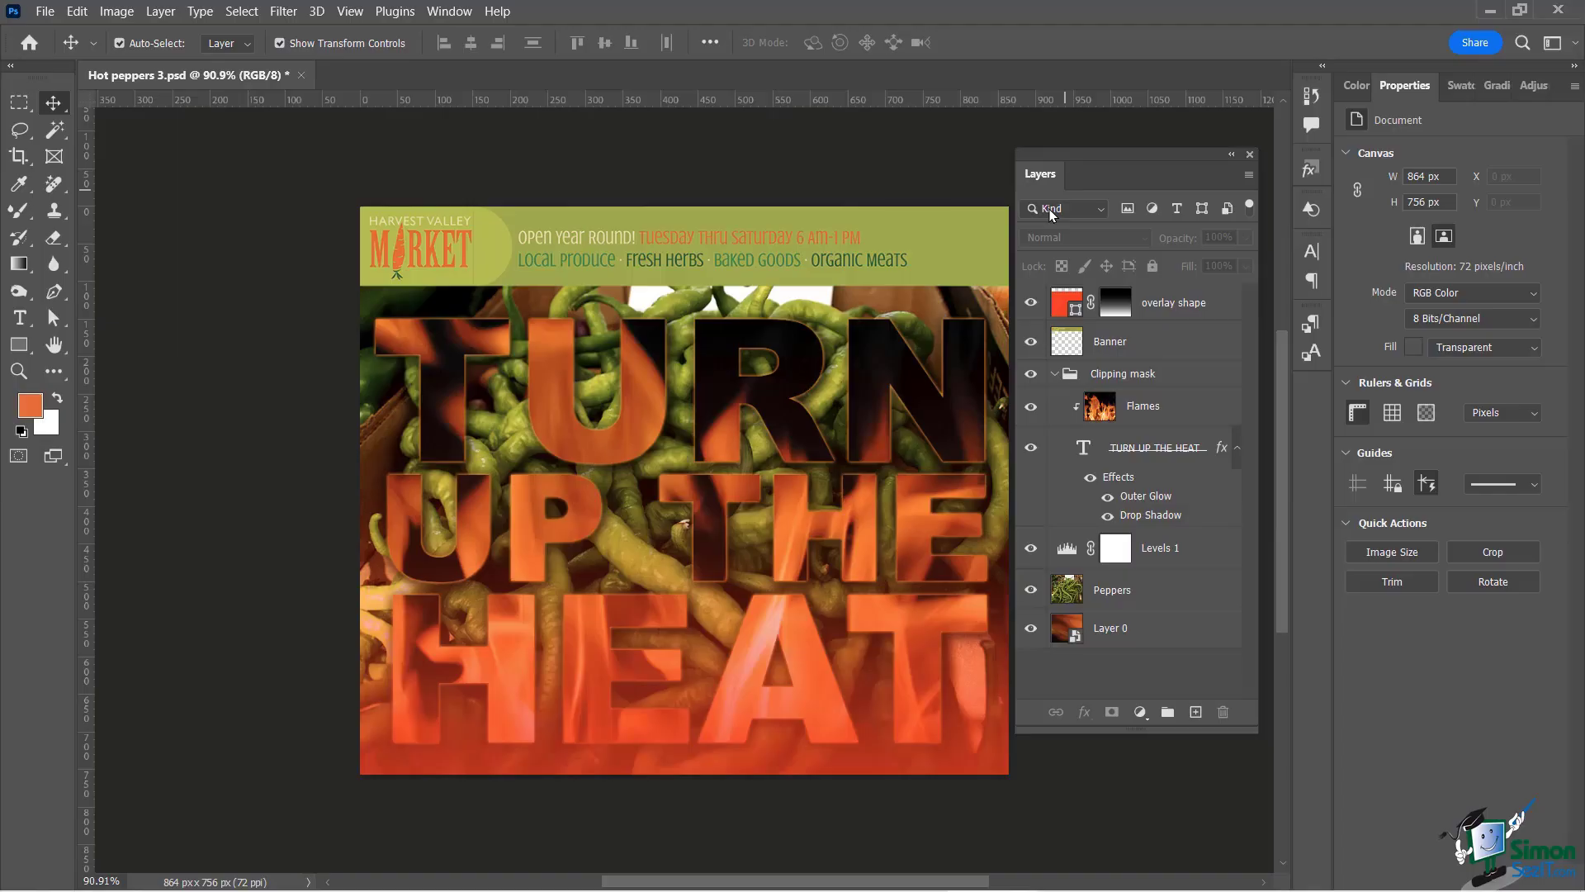
pyautogui.click(1073, 206)
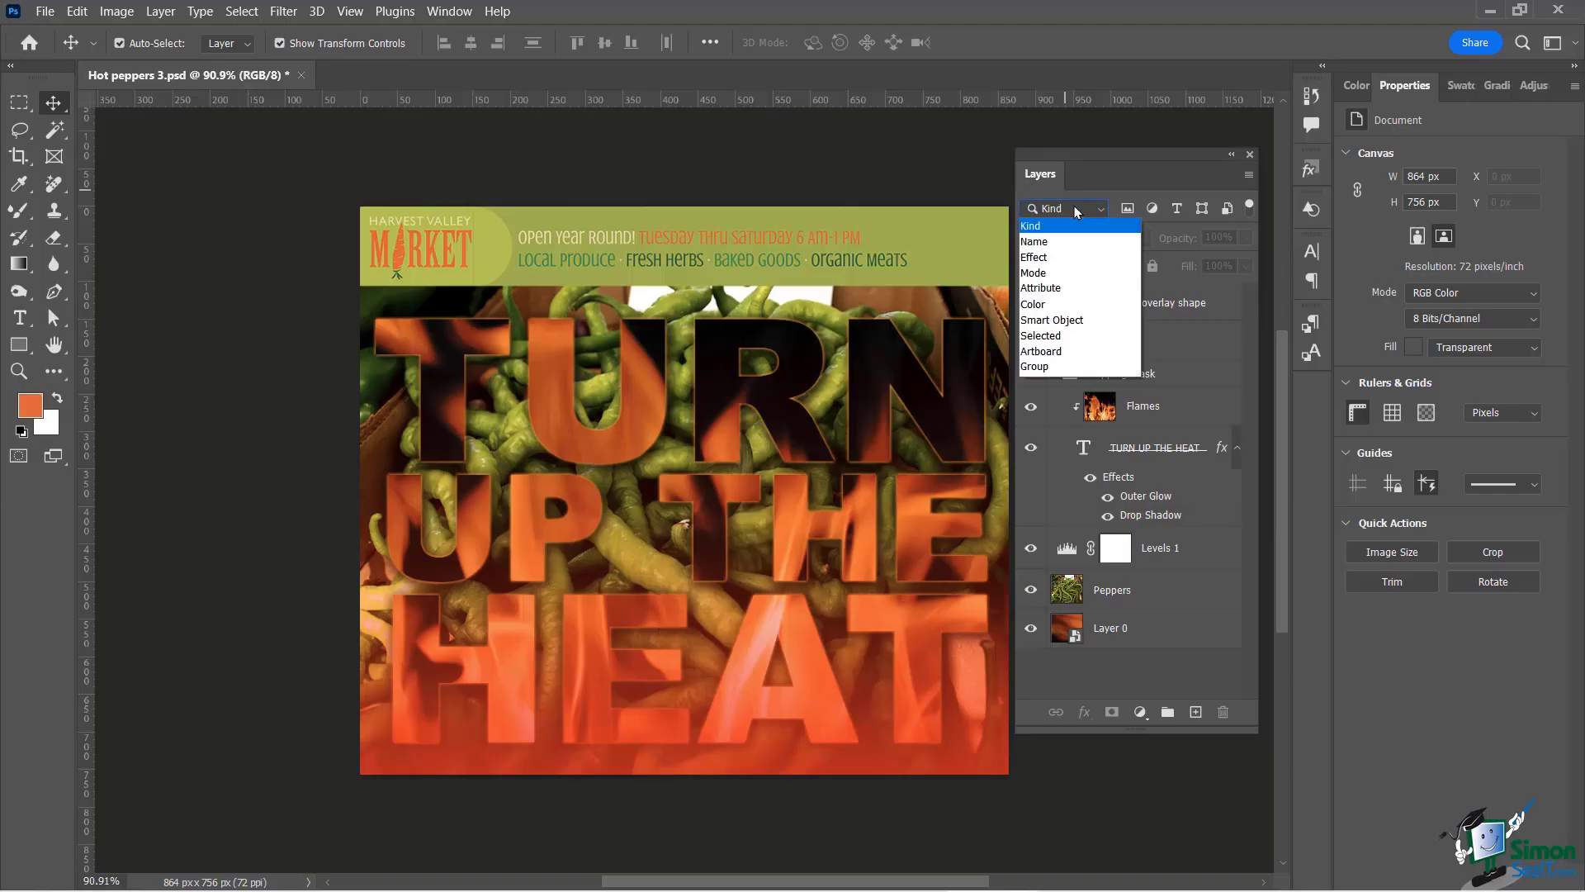
pyautogui.click(1068, 238)
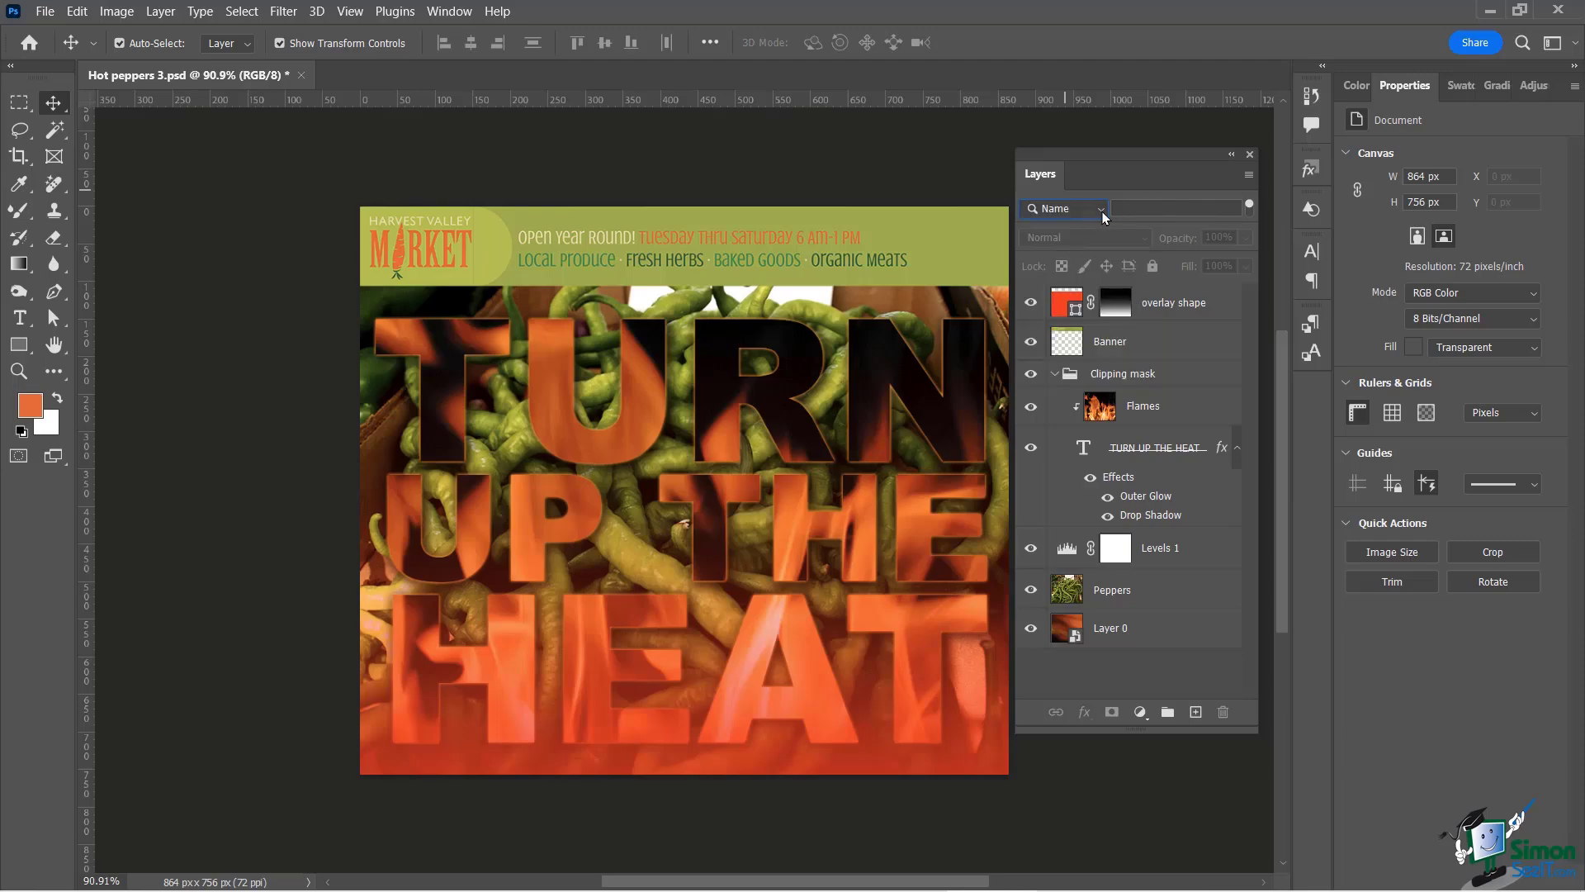
pyautogui.click(1100, 209)
pyautogui.click(1078, 215)
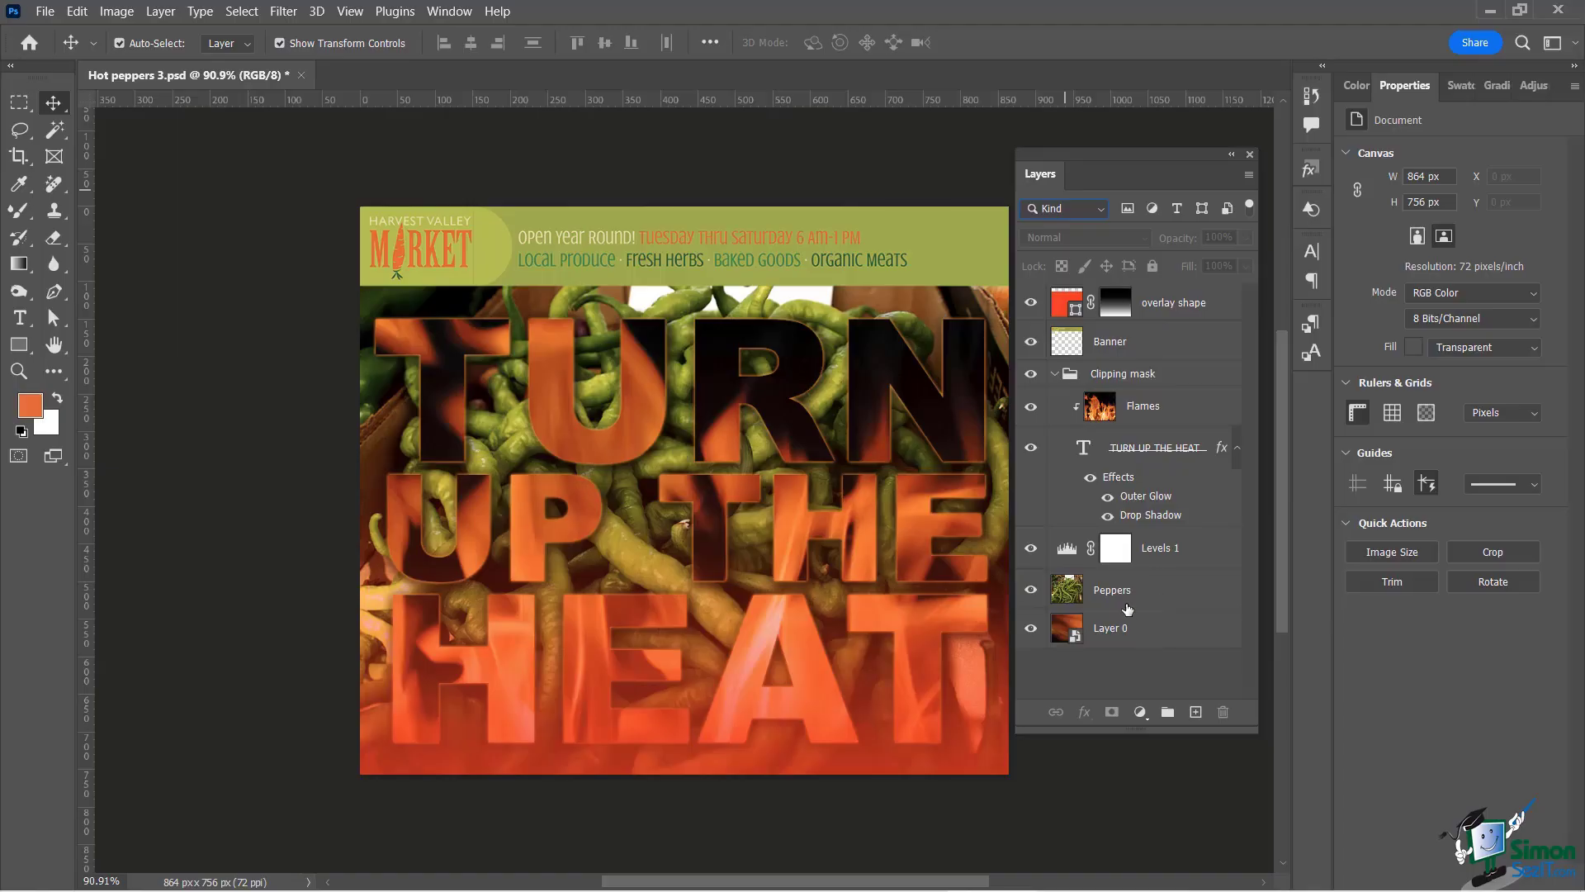
# - Filter the layer list by kind to pixel layers only and to adjustment layers only, clearing each filter again
pyautogui.click(1127, 208)
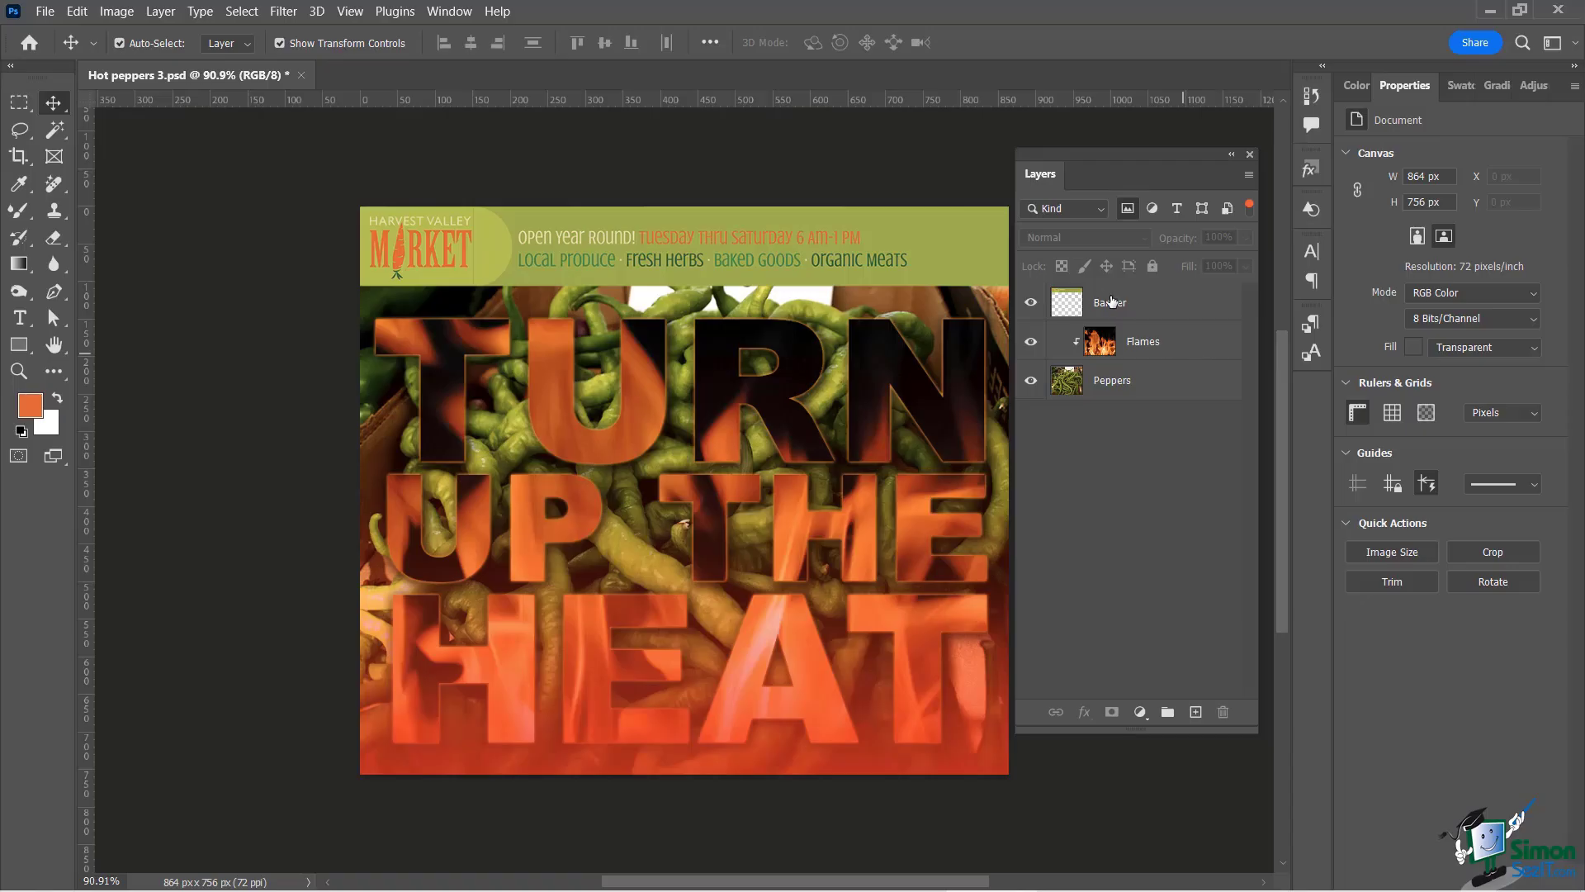
pyautogui.click(1127, 209)
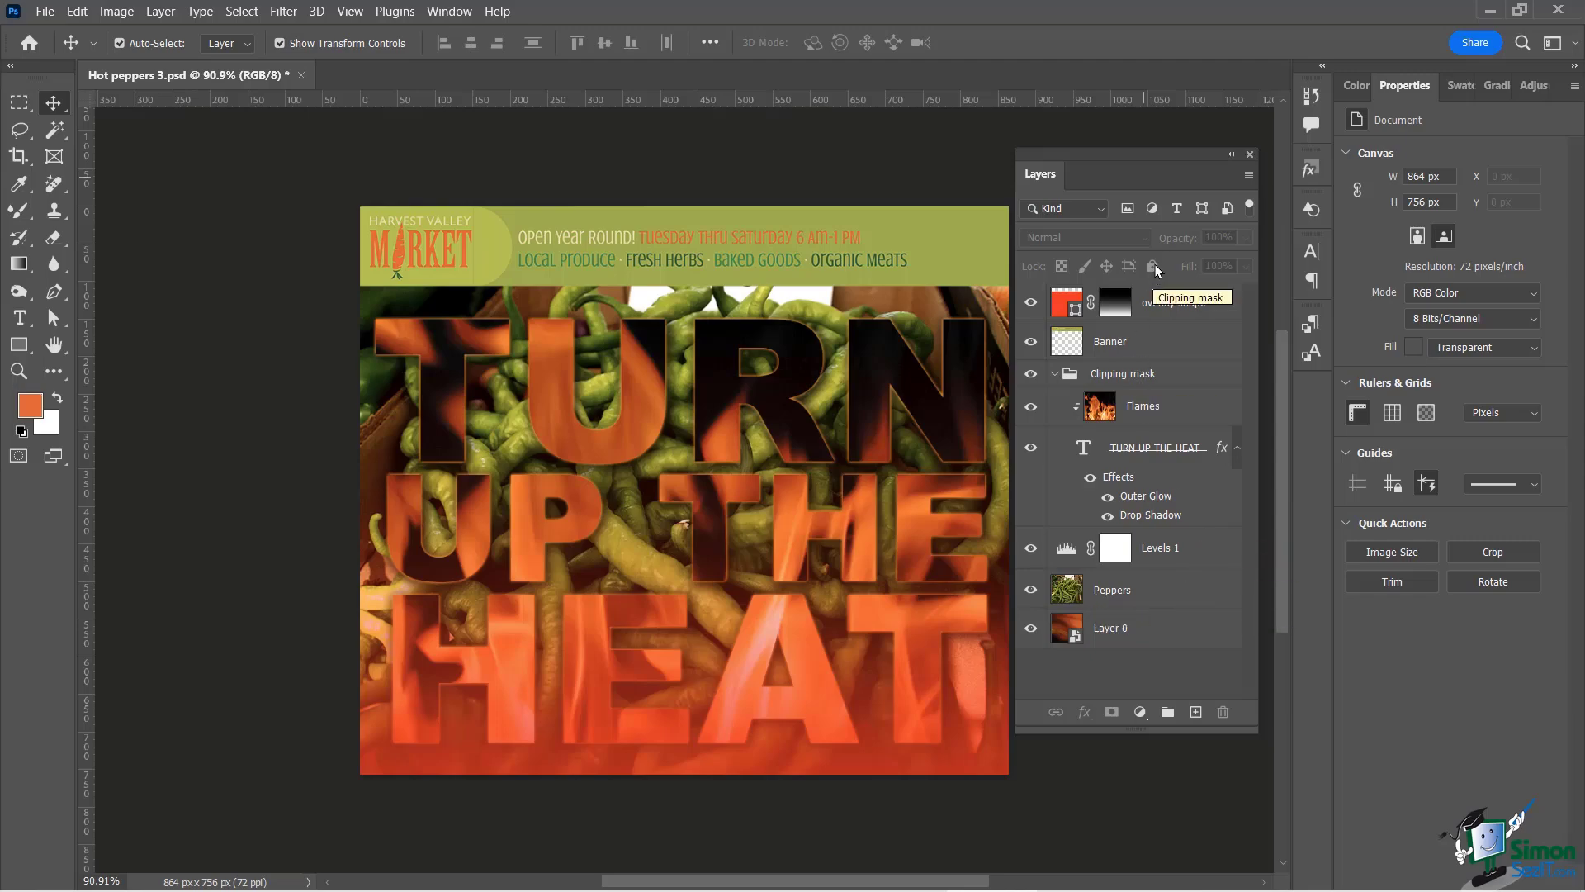
pyautogui.click(1153, 209)
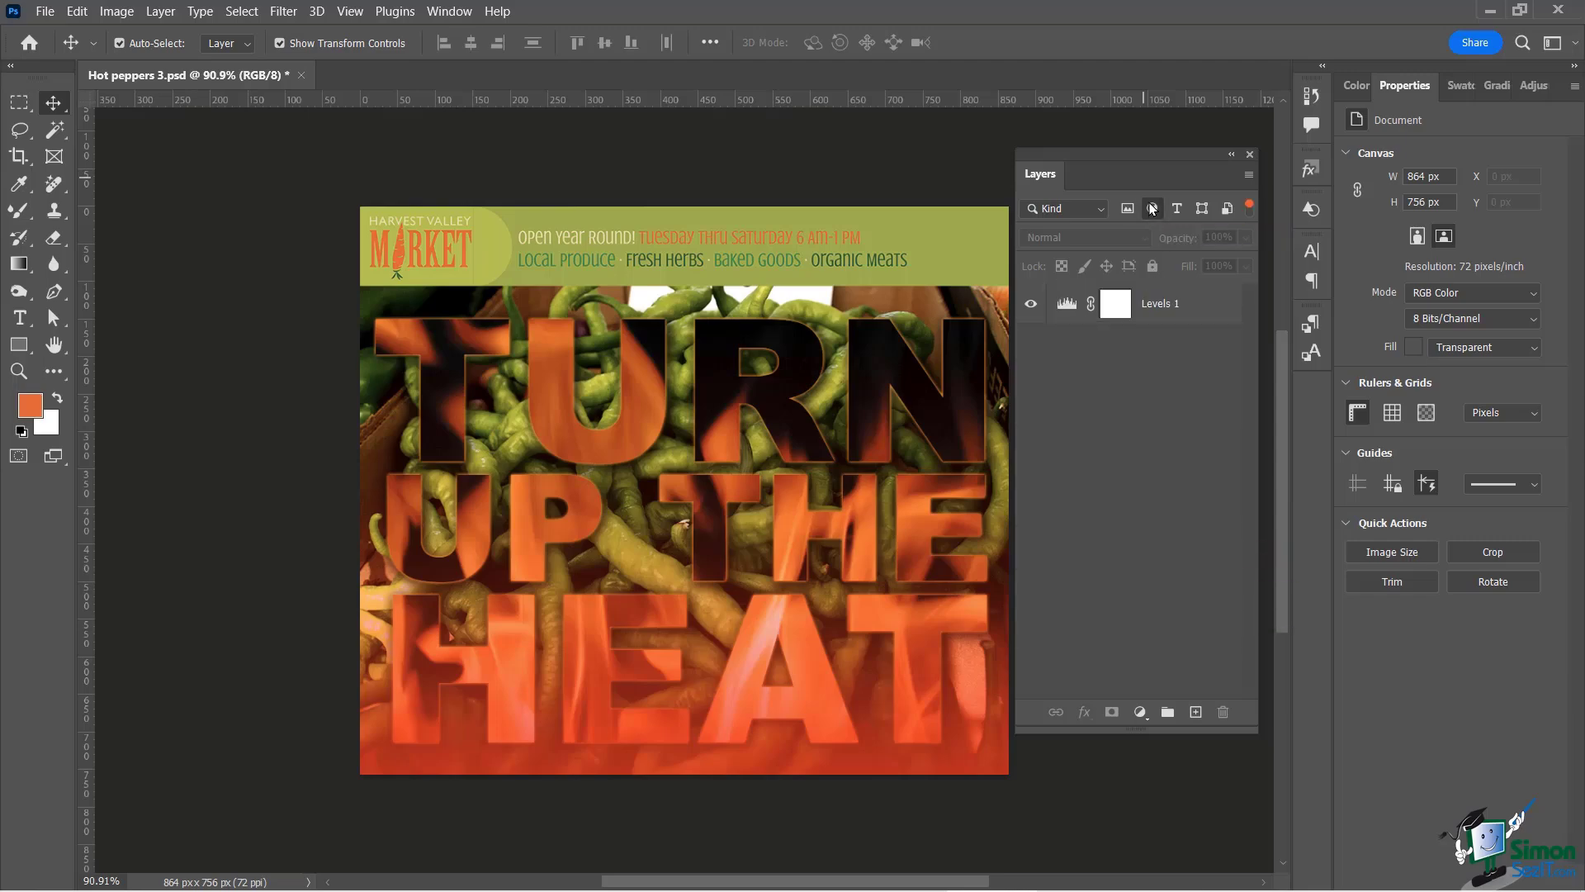
pyautogui.click(1153, 209)
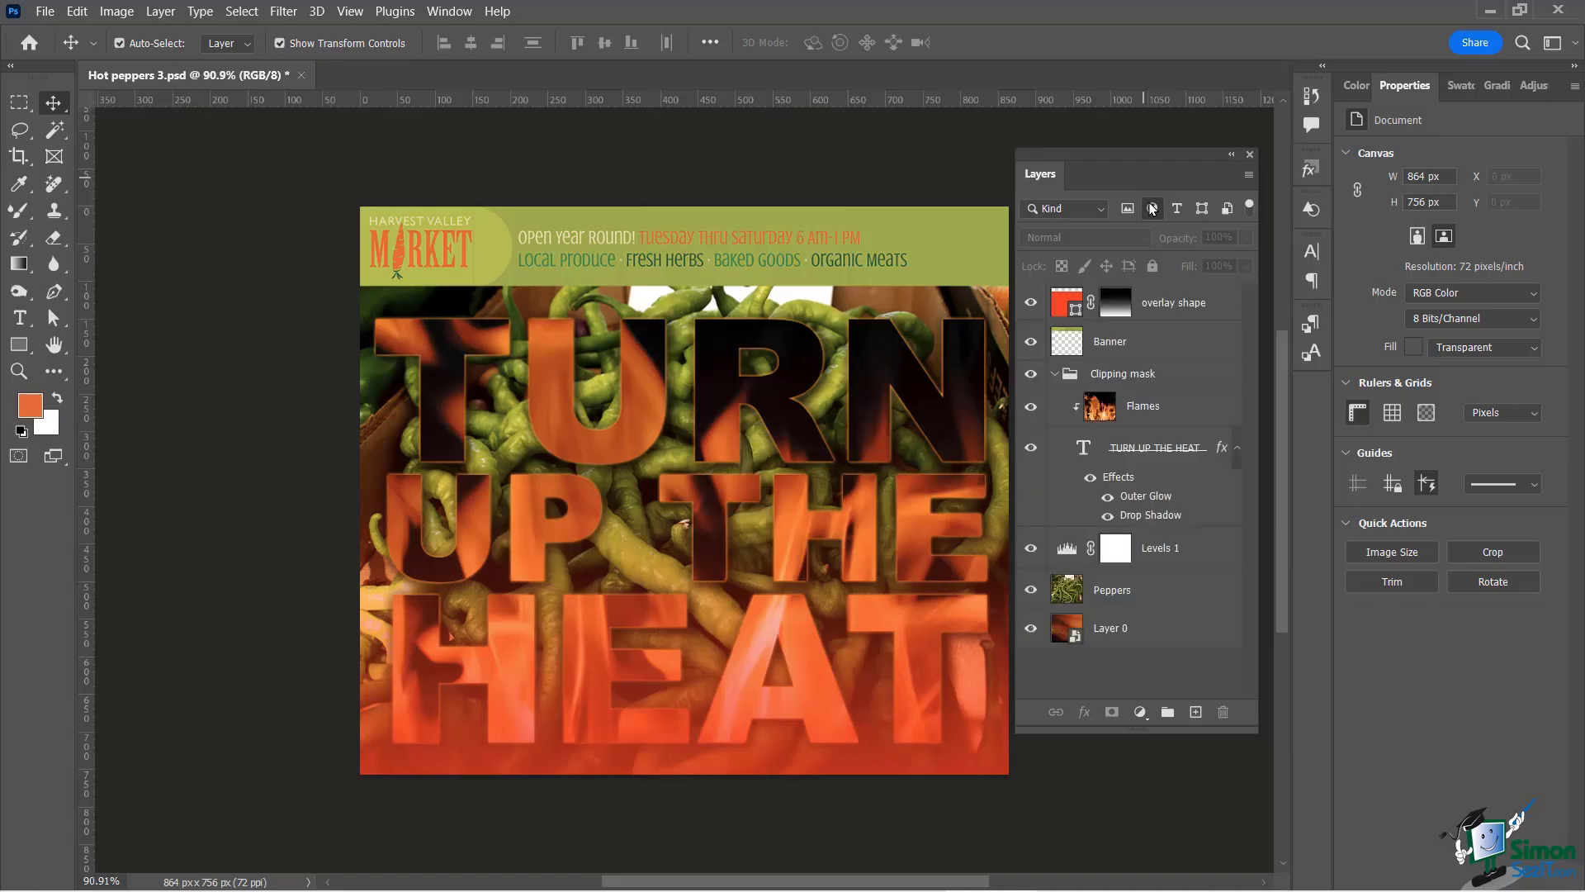
pyautogui.click(1152, 209)
pyautogui.click(1152, 209)
pyautogui.click(1153, 208)
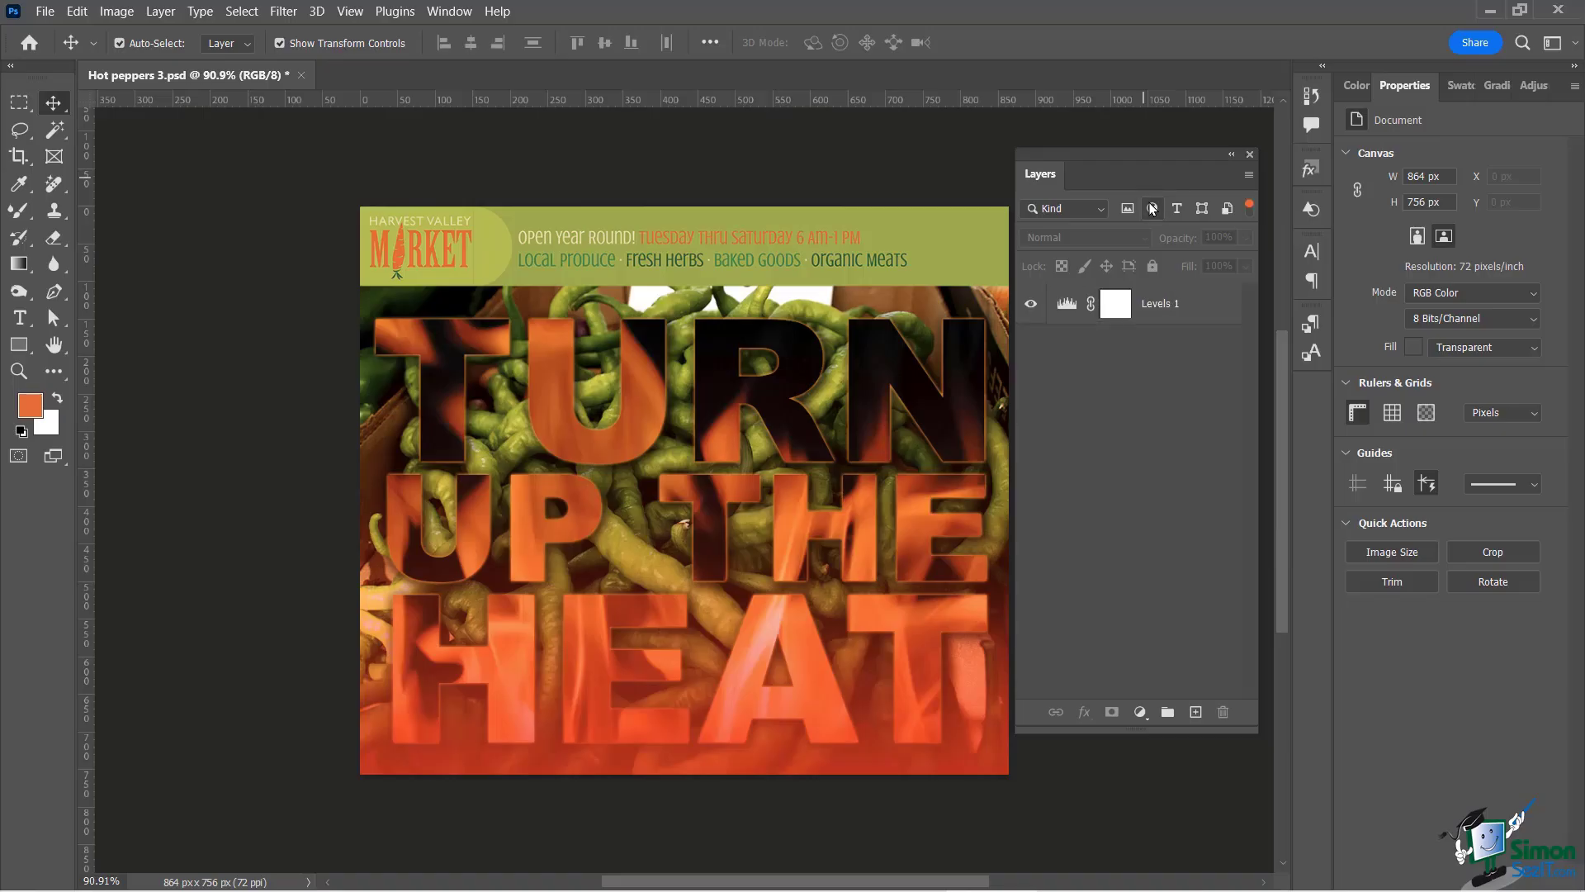
pyautogui.click(1152, 209)
# - Filter the layer list to type layers and to shape layers, selecting the overlay shape layer, and clear each filter
pyautogui.click(1178, 209)
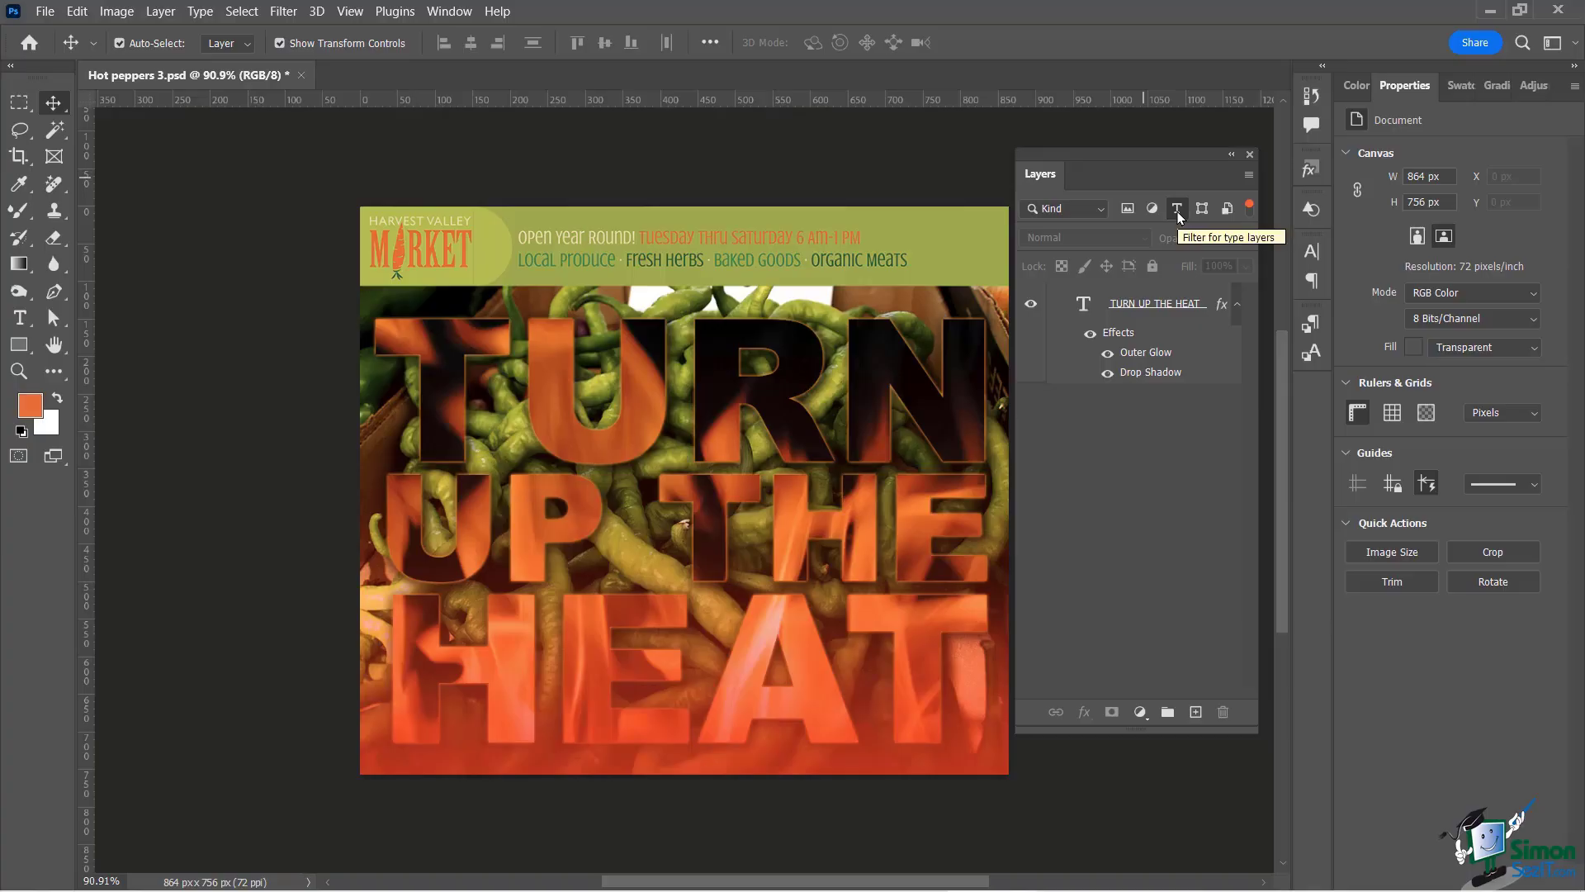
pyautogui.click(1178, 209)
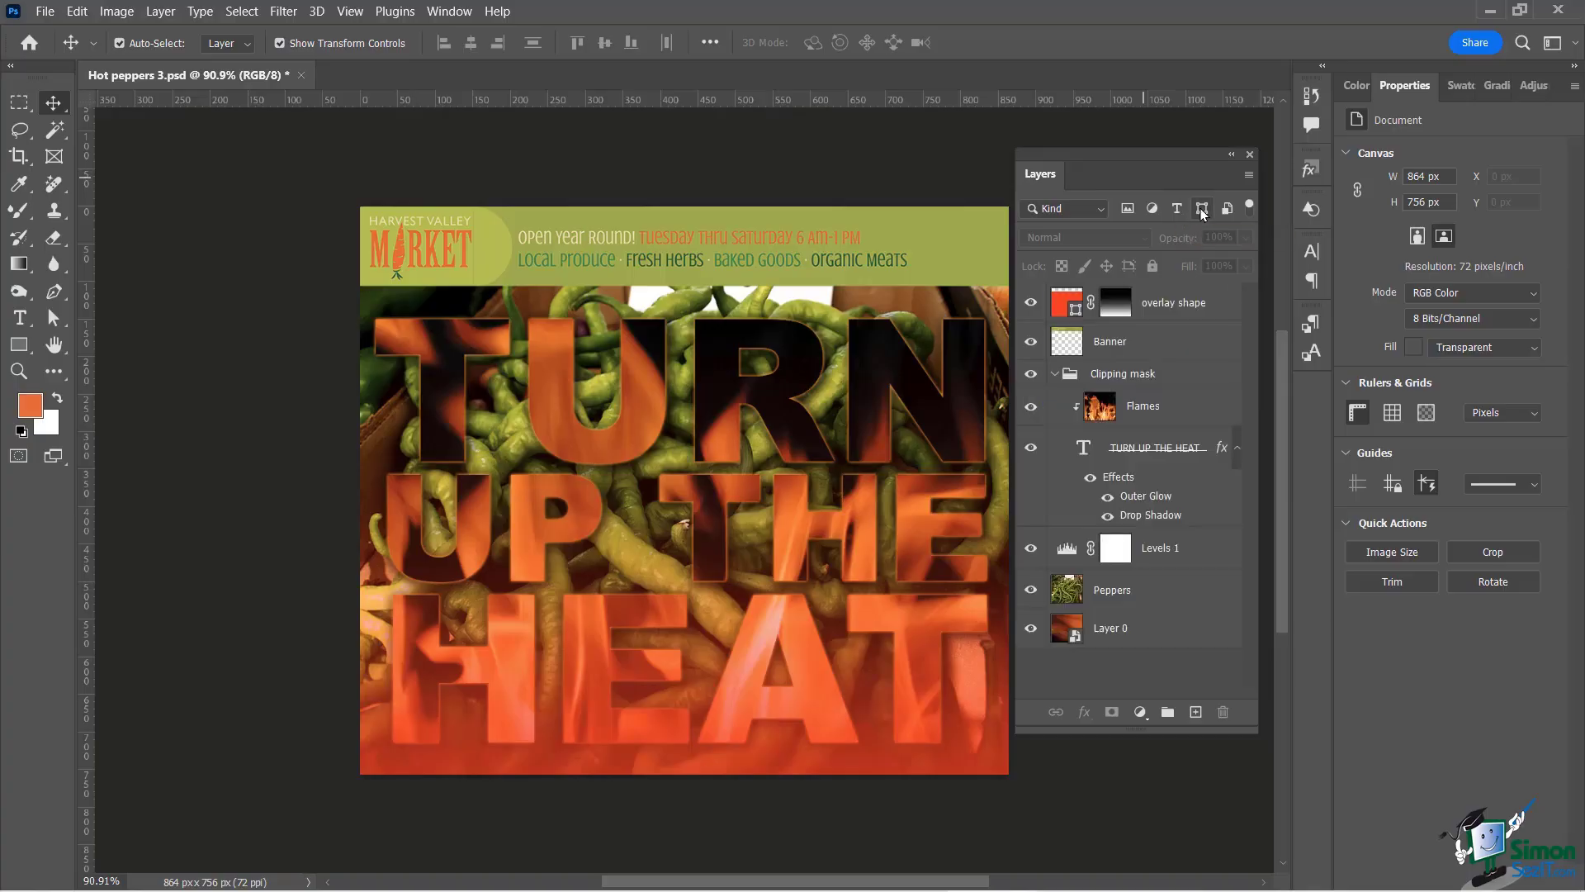
pyautogui.click(1202, 210)
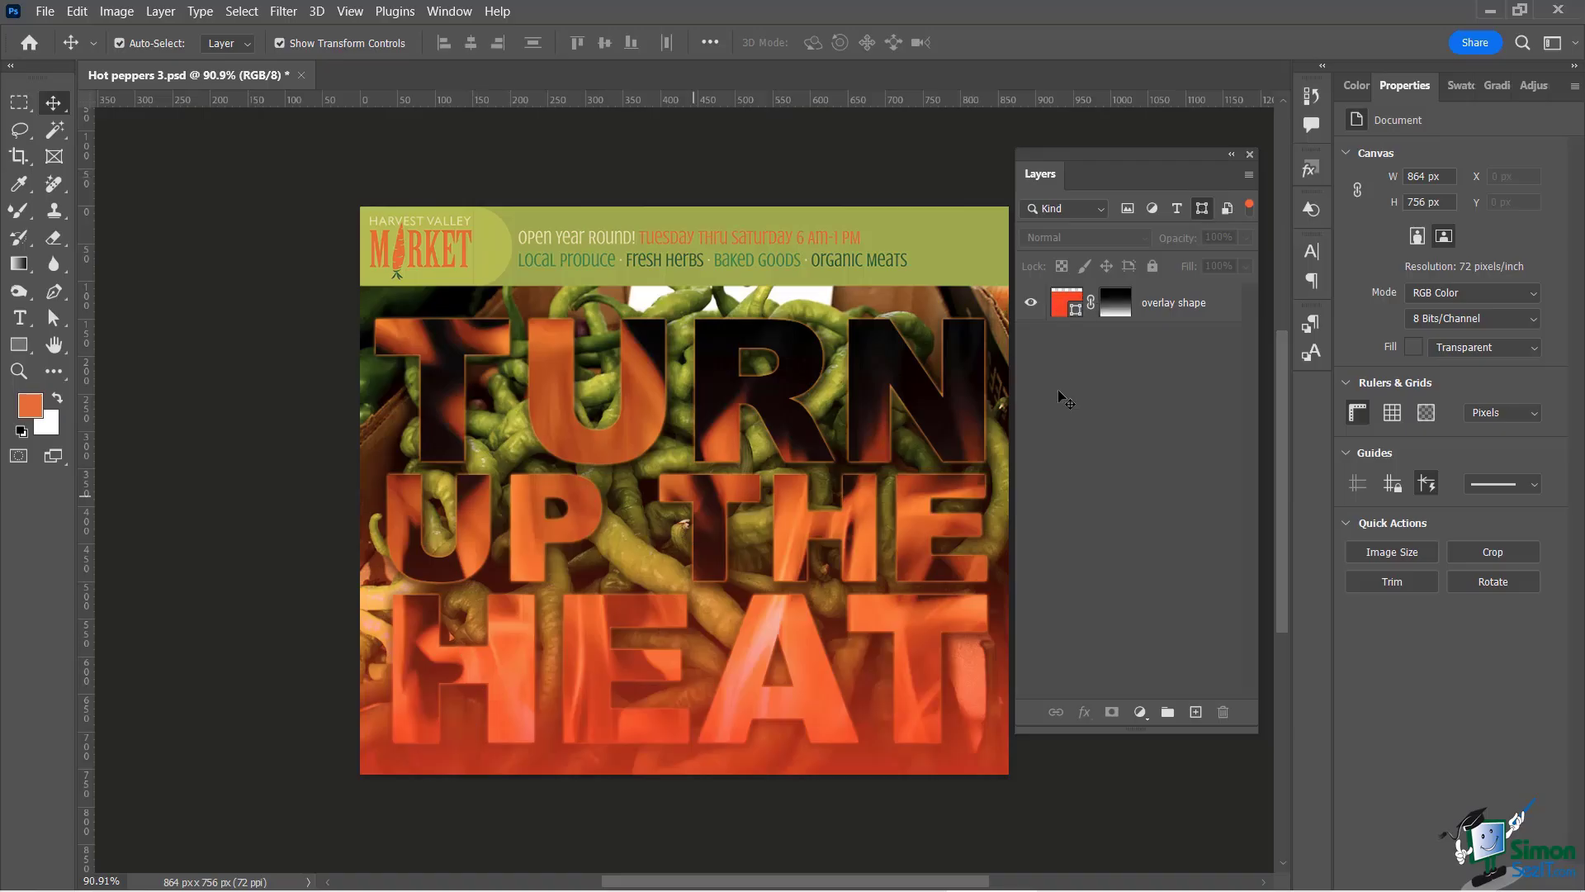
pyautogui.click(1072, 311)
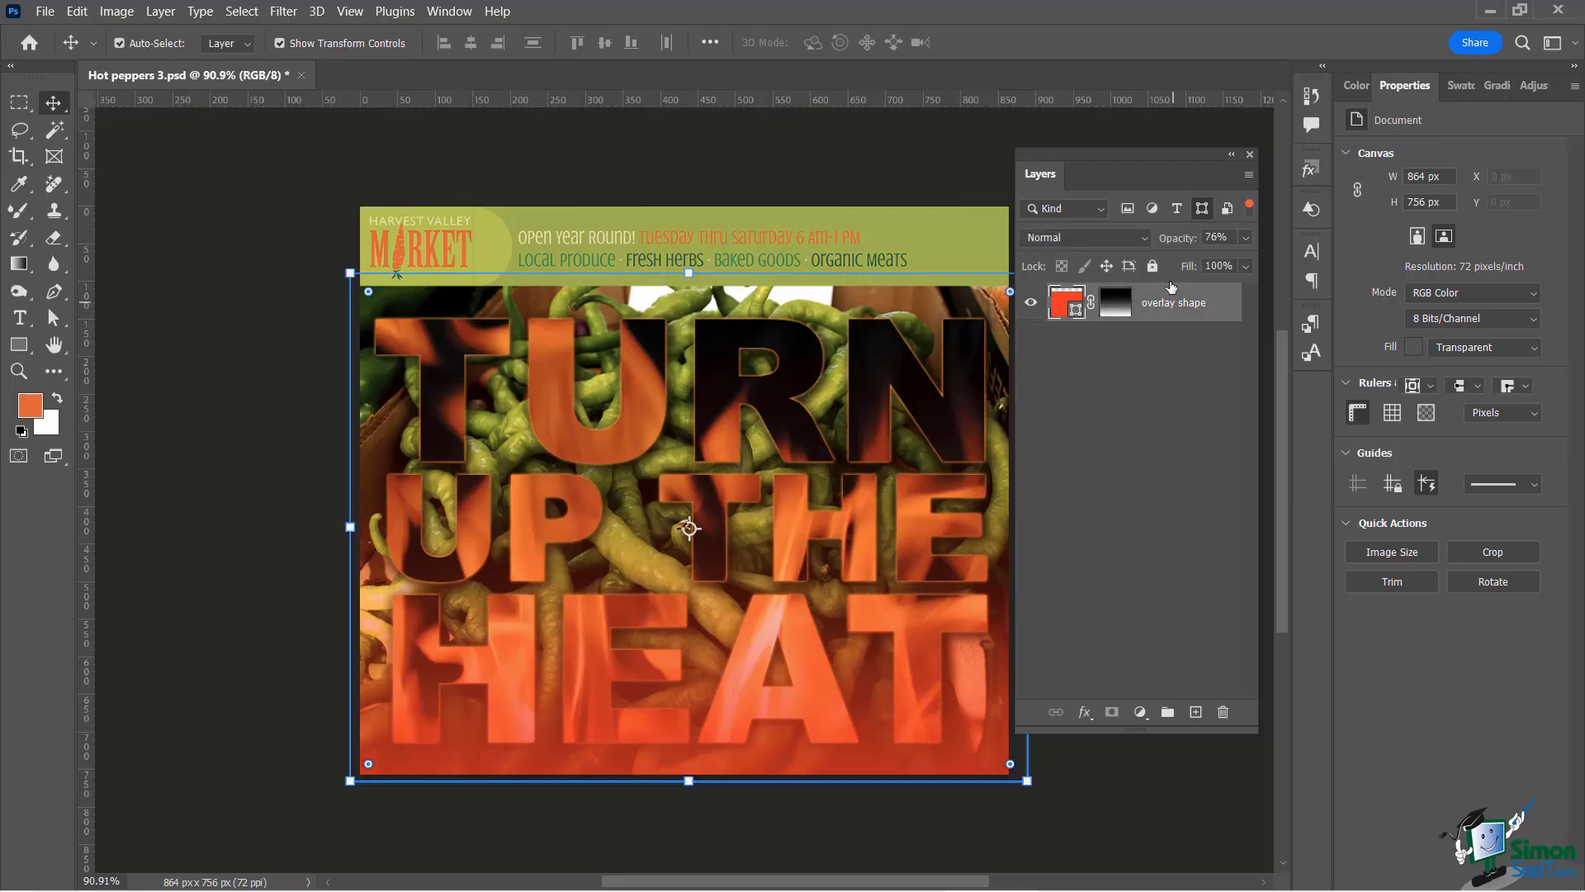
pyautogui.click(1203, 208)
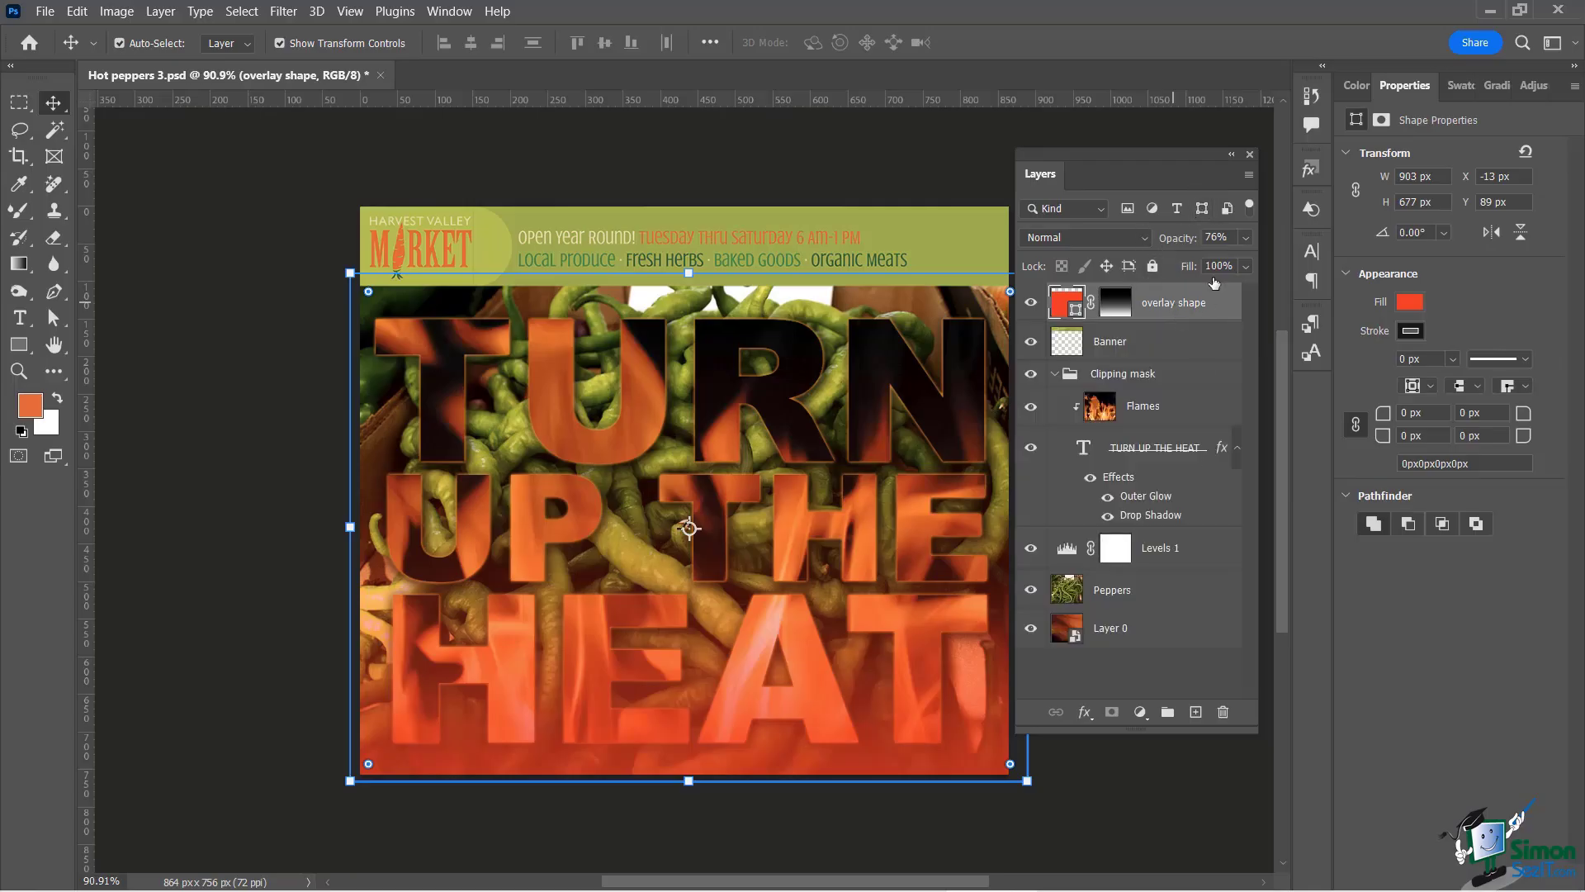
# - Filter the layer list to smart objects only and clear that filter
pyautogui.click(1227, 210)
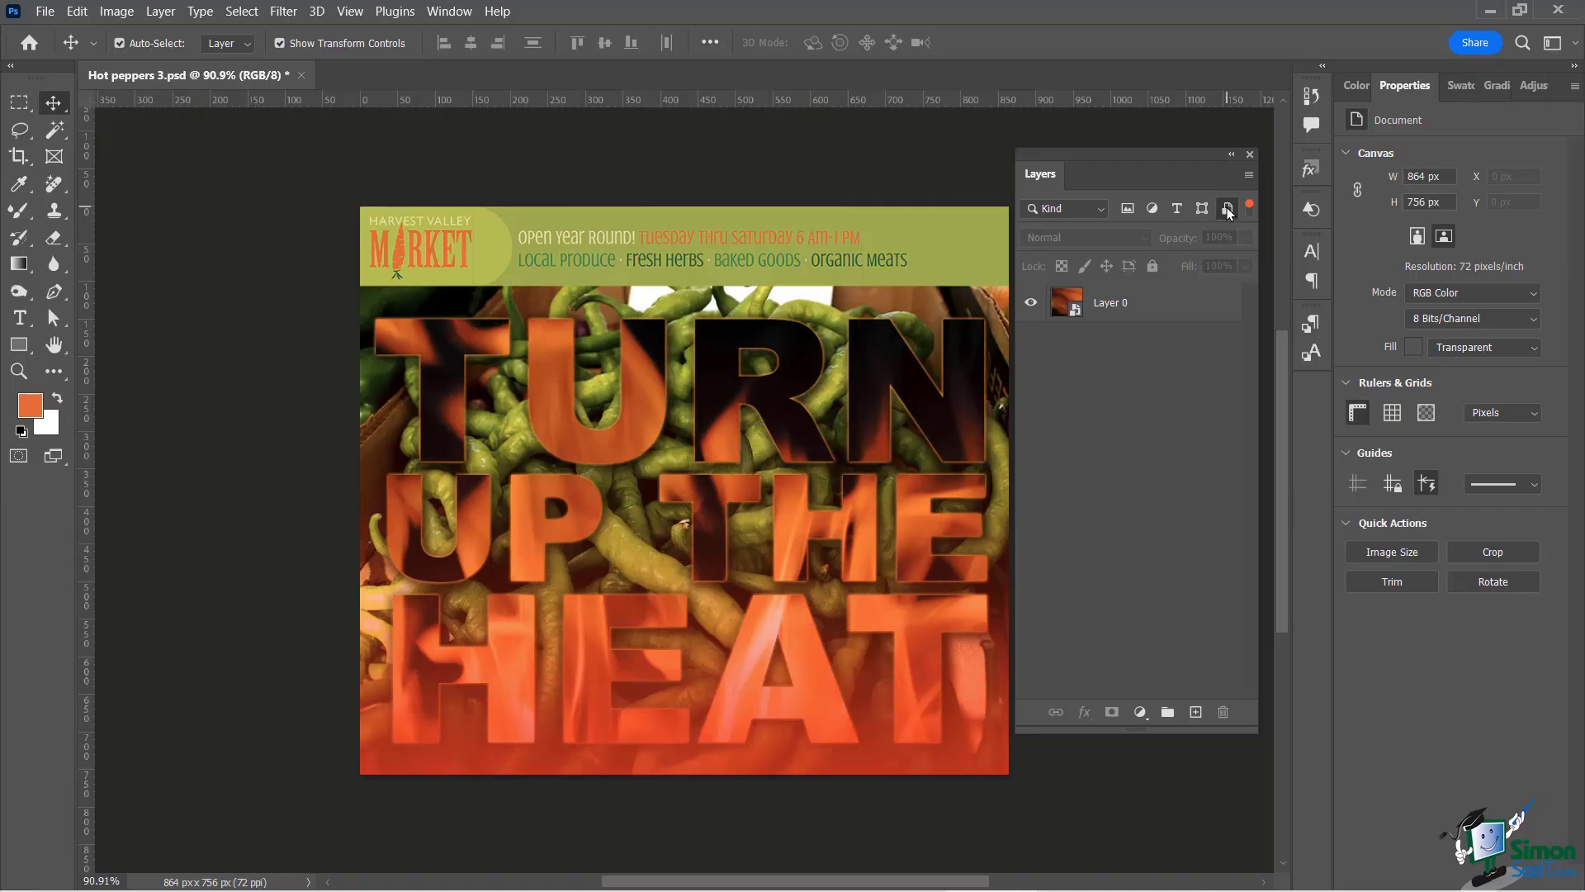
pyautogui.click(1227, 208)
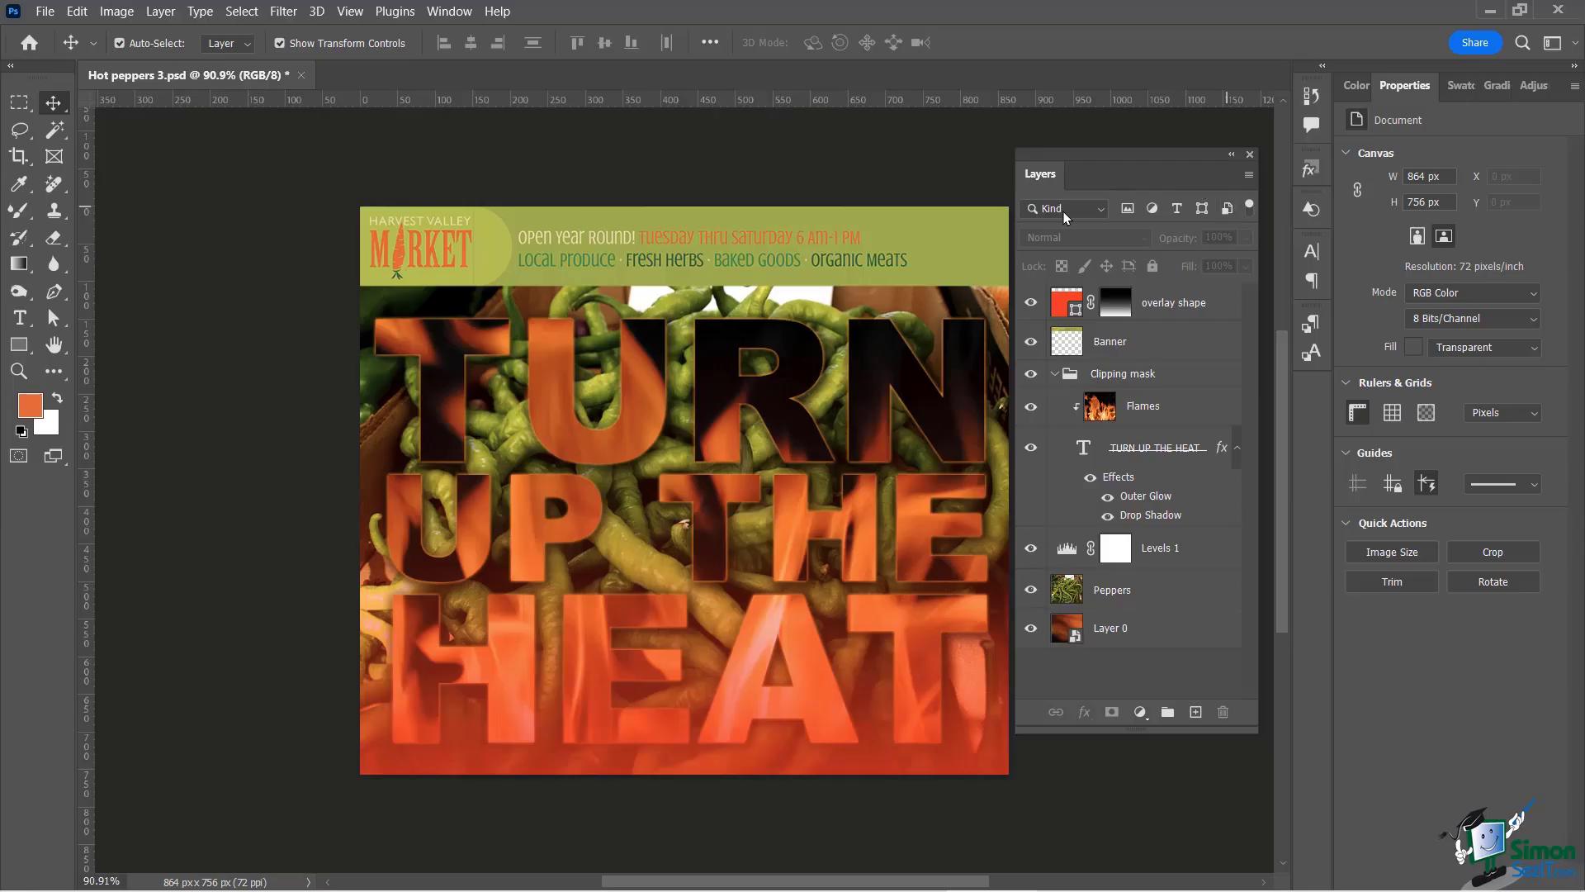
# - Set the layer filter type to Name, search for "flame", and clear the search text
pyautogui.click(1100, 210)
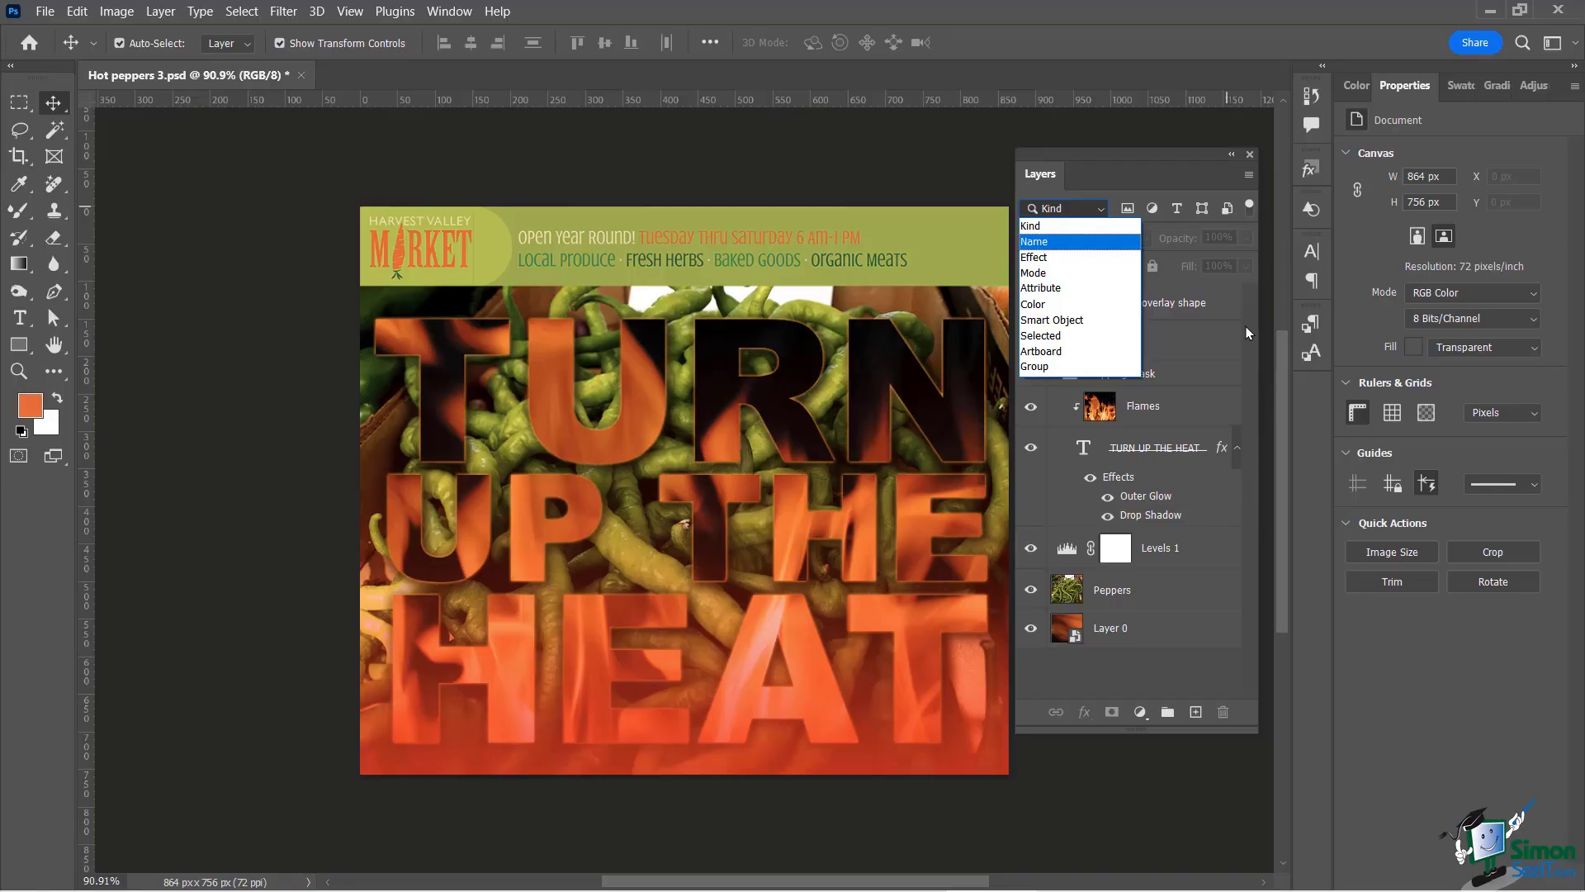
pyautogui.click(1042, 243)
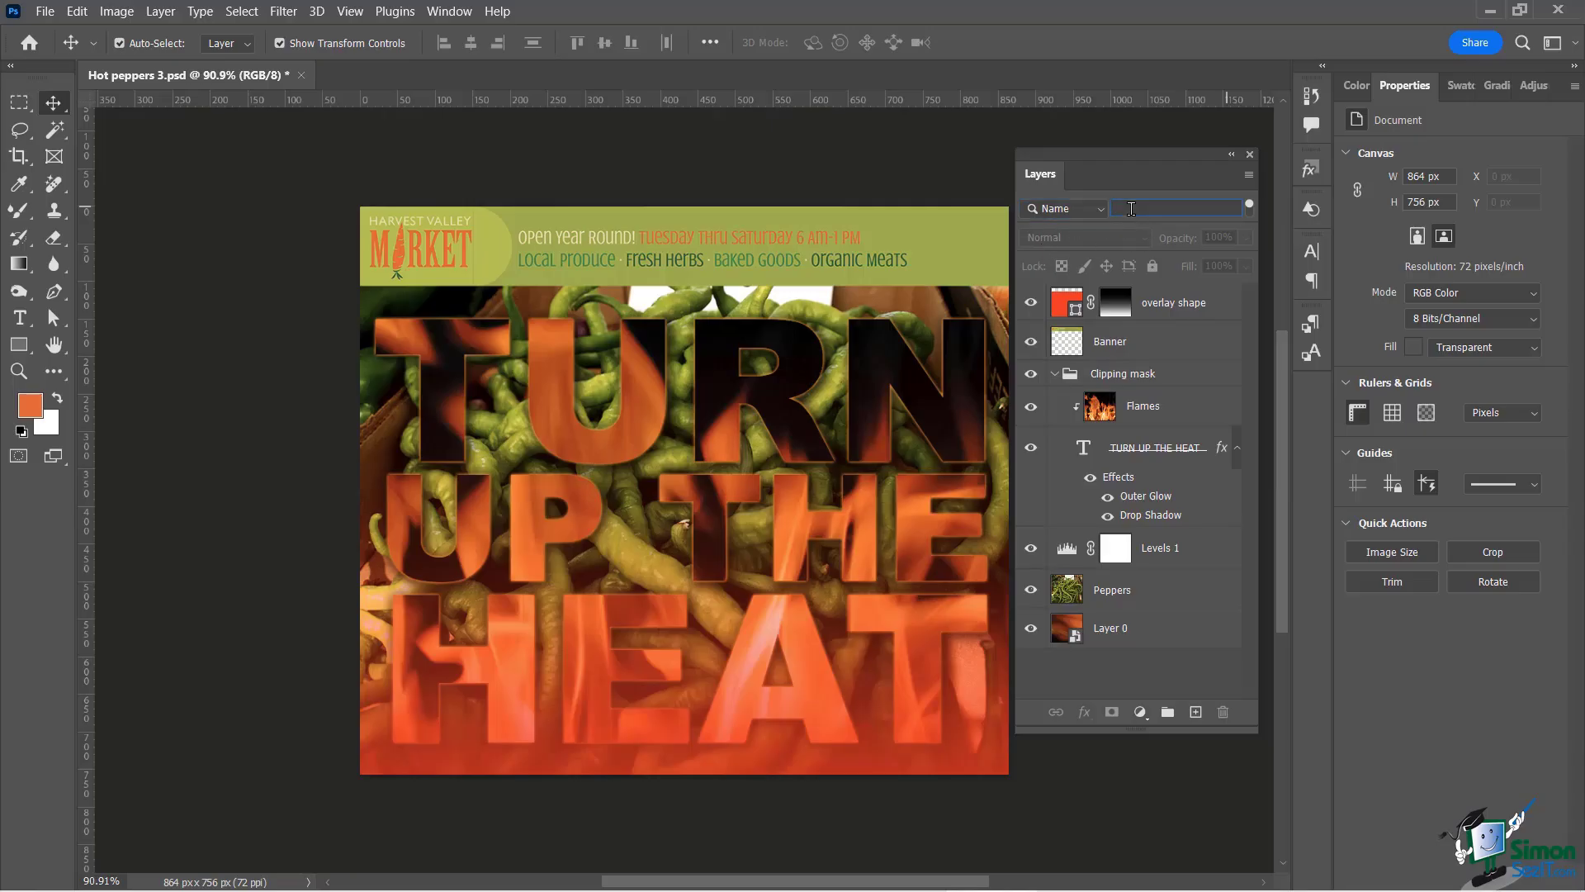
pyautogui.write('flame')
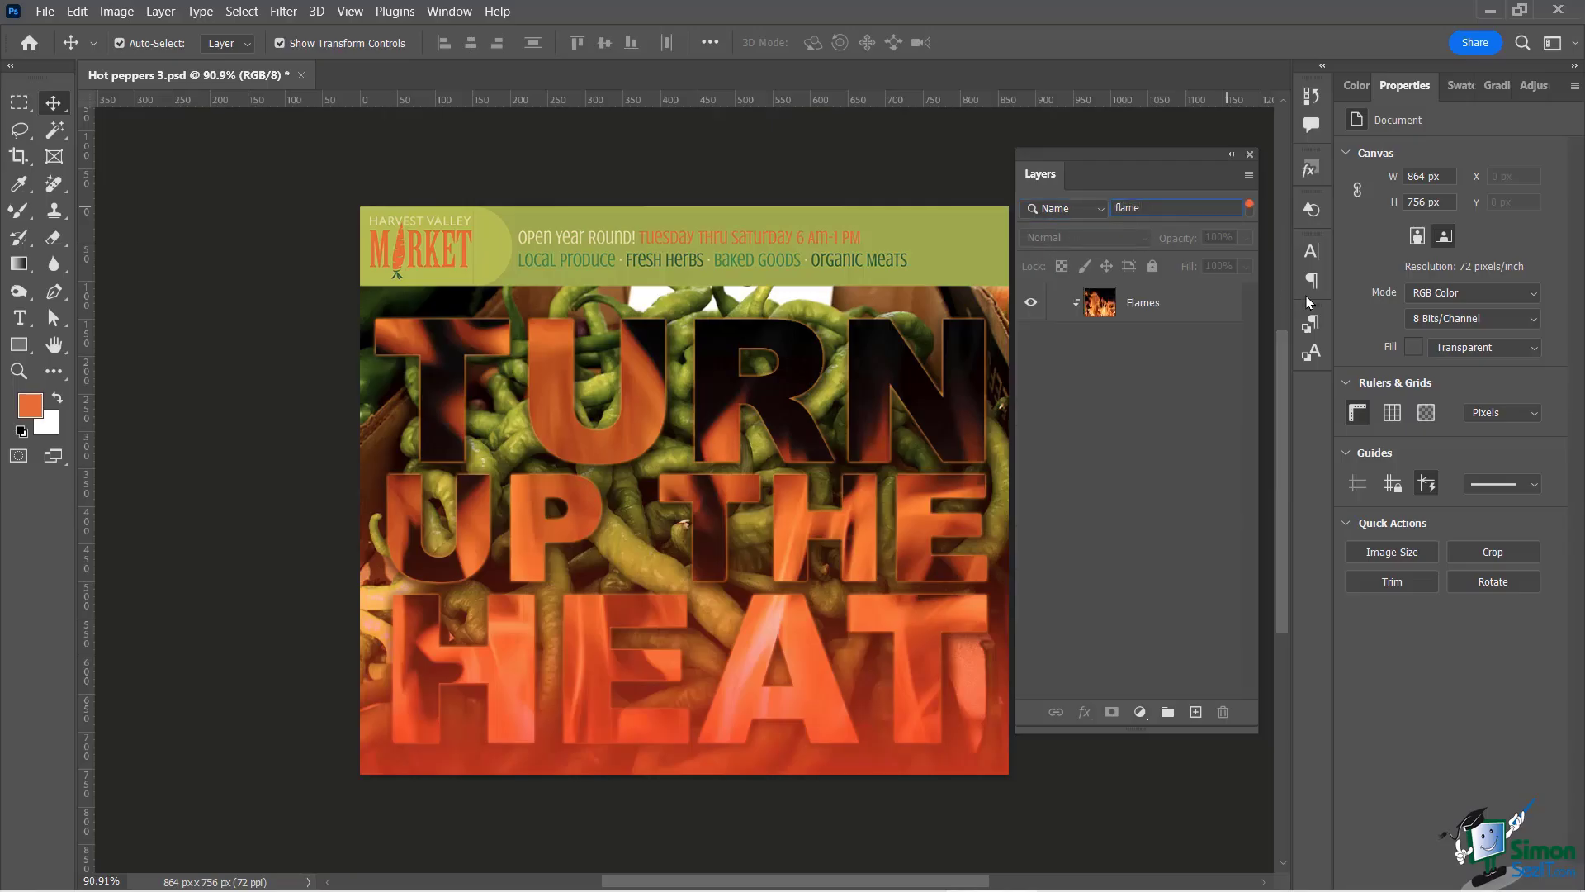
pyautogui.press('BackSpace')
pyautogui.press('BackSpace')
pyautogui.press('BackSpace')
pyautogui.press('BackSpace')
pyautogui.press('BackSpace')
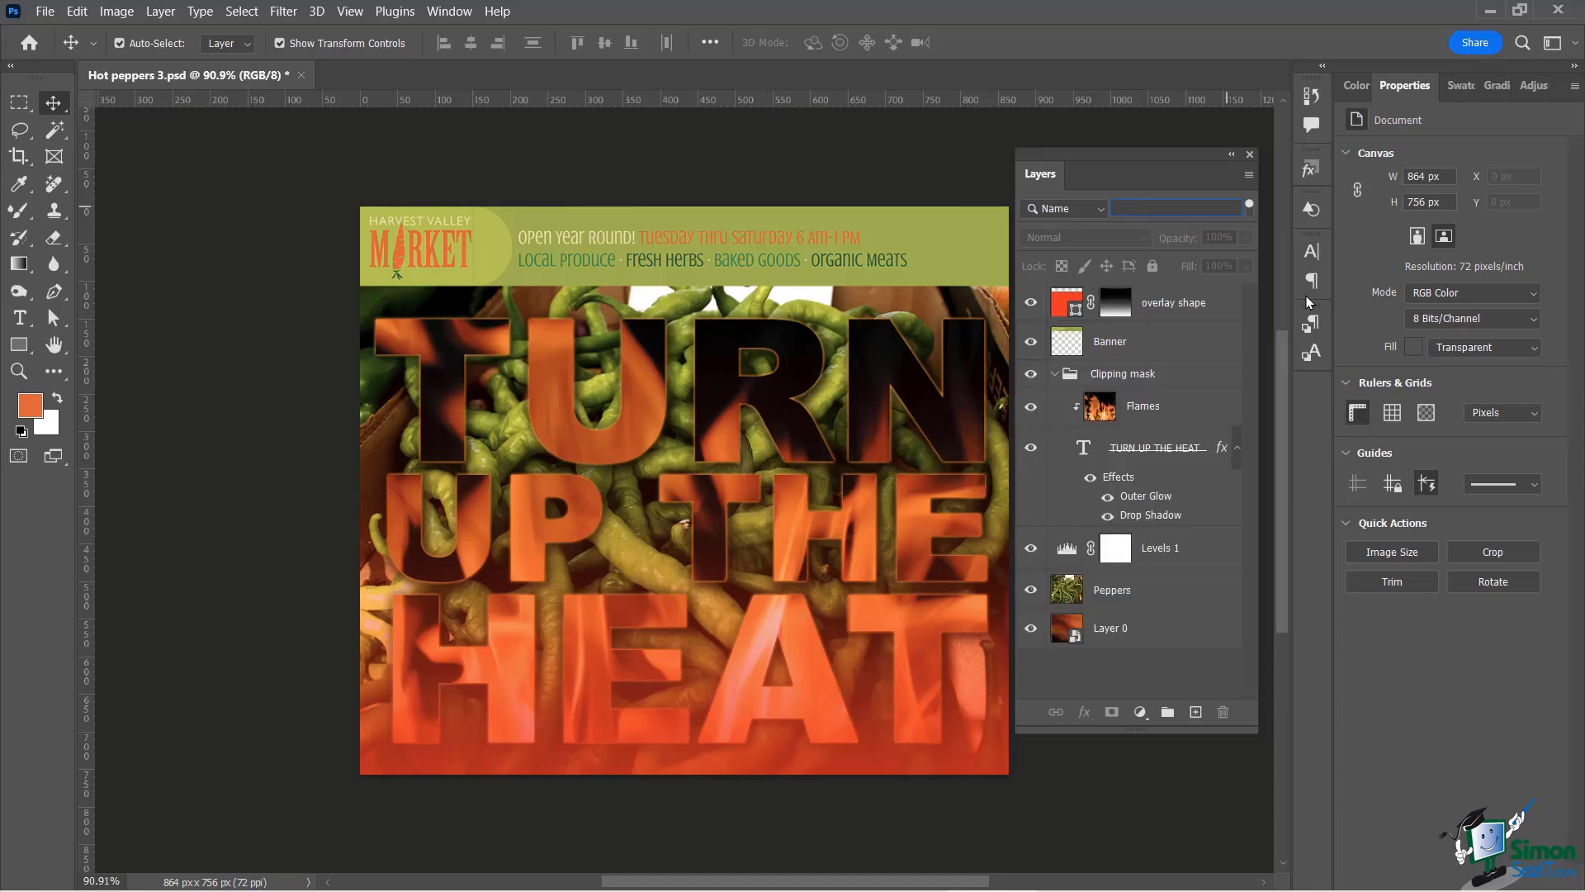
# - Search the layers by name for "bann" and clear the search text
pyautogui.write('bann')
pyautogui.press('BackSpace')
pyautogui.press('BackSpace')
pyautogui.press('BackSpace')
pyautogui.press('BackSpace')
# - Filter the layers by Effect, showing only those with a Drop Shadow
pyautogui.click(1099, 211)
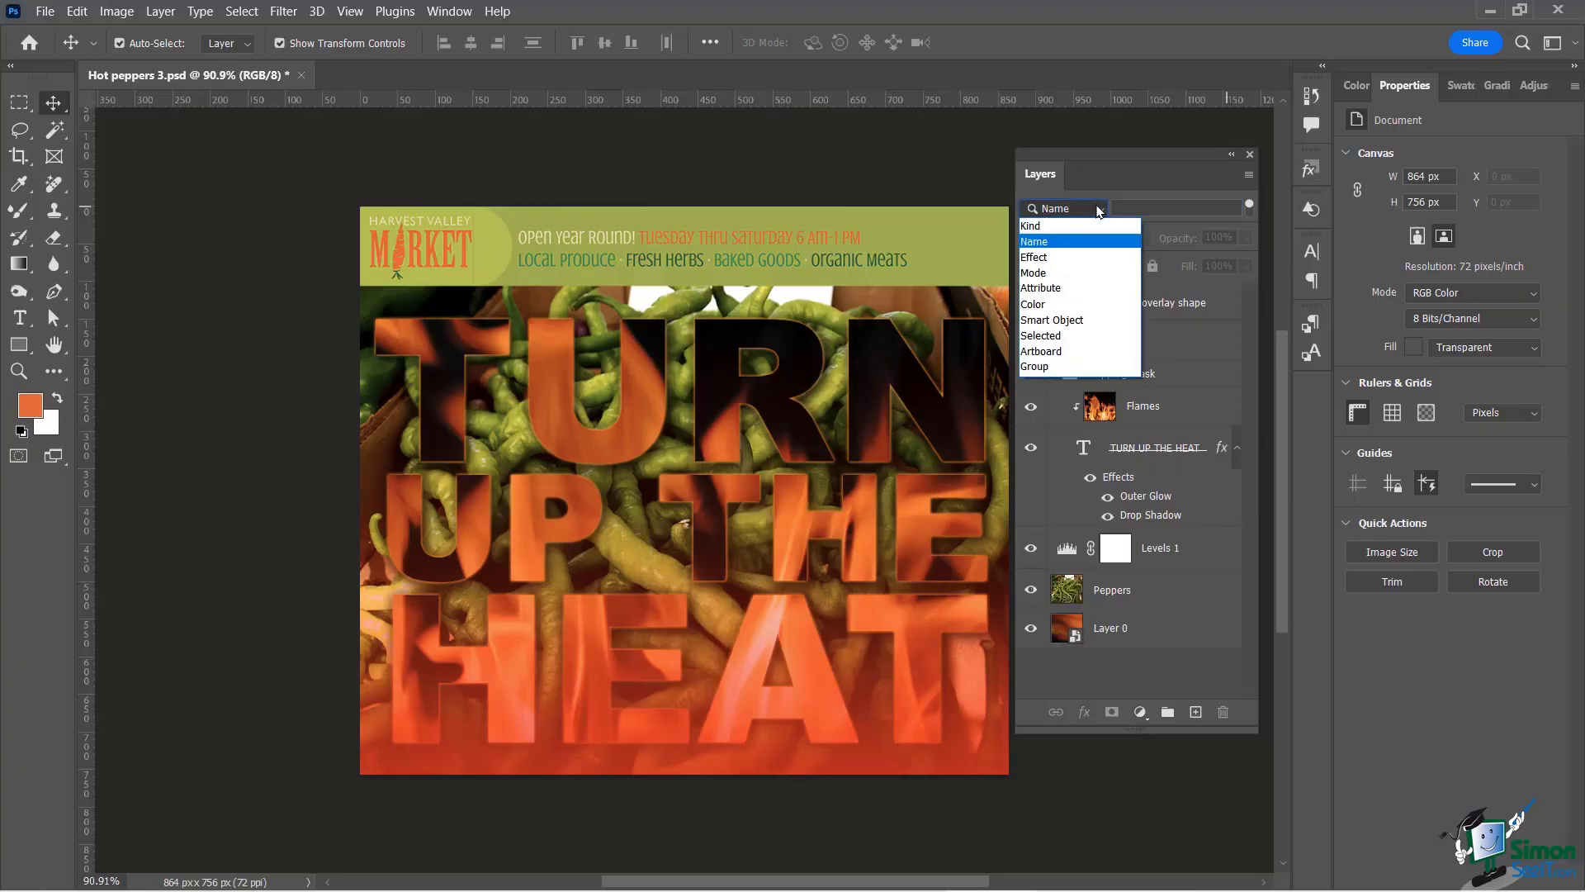
pyautogui.click(1042, 257)
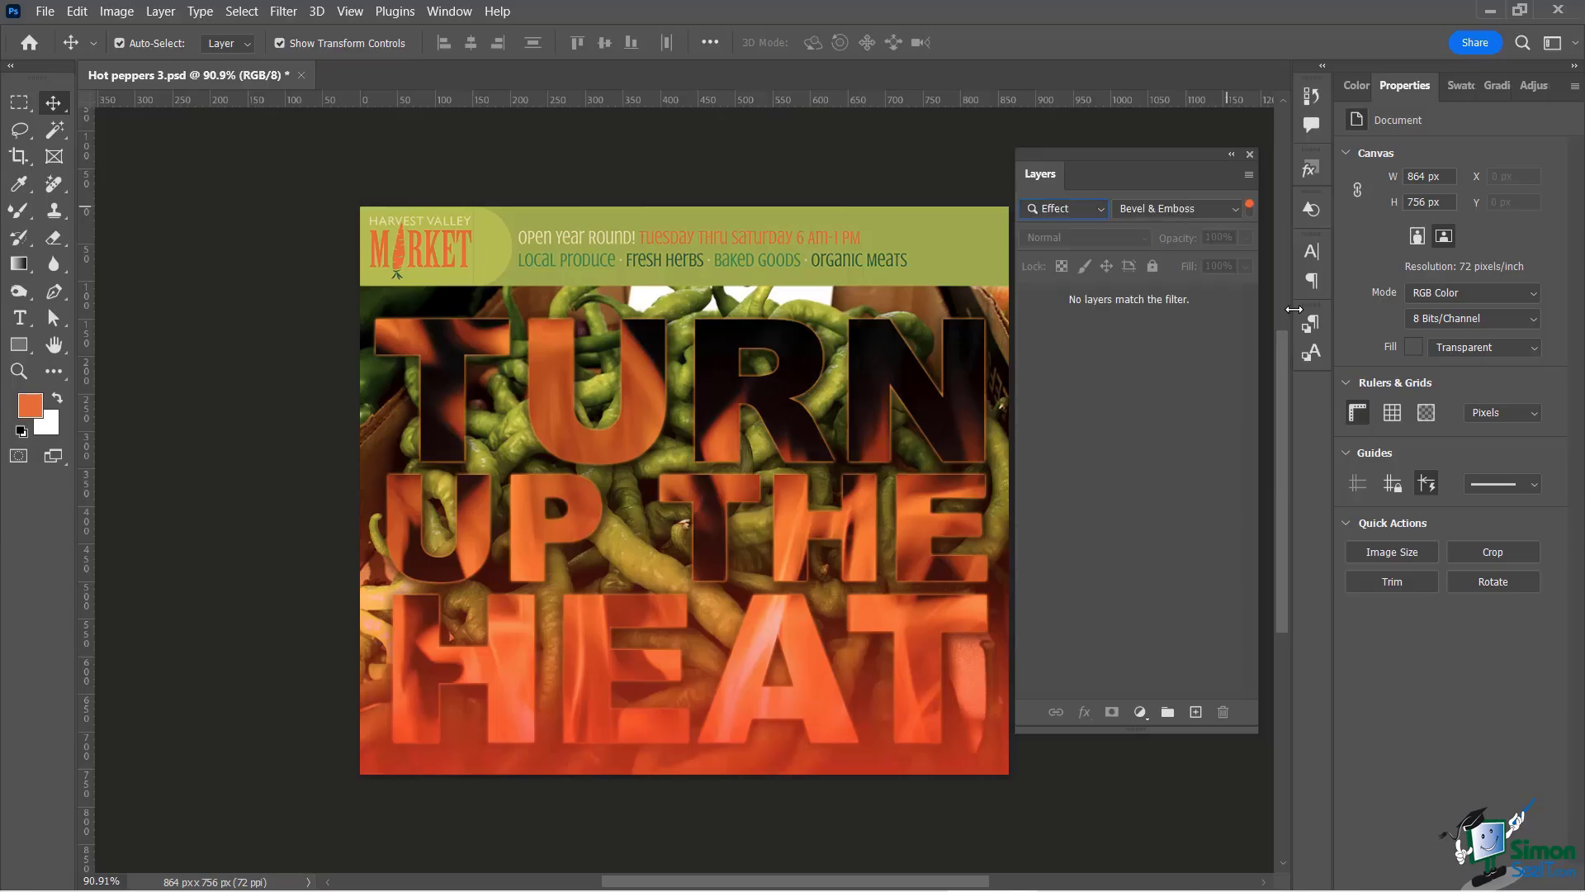
pyautogui.click(1151, 210)
pyautogui.click(1162, 333)
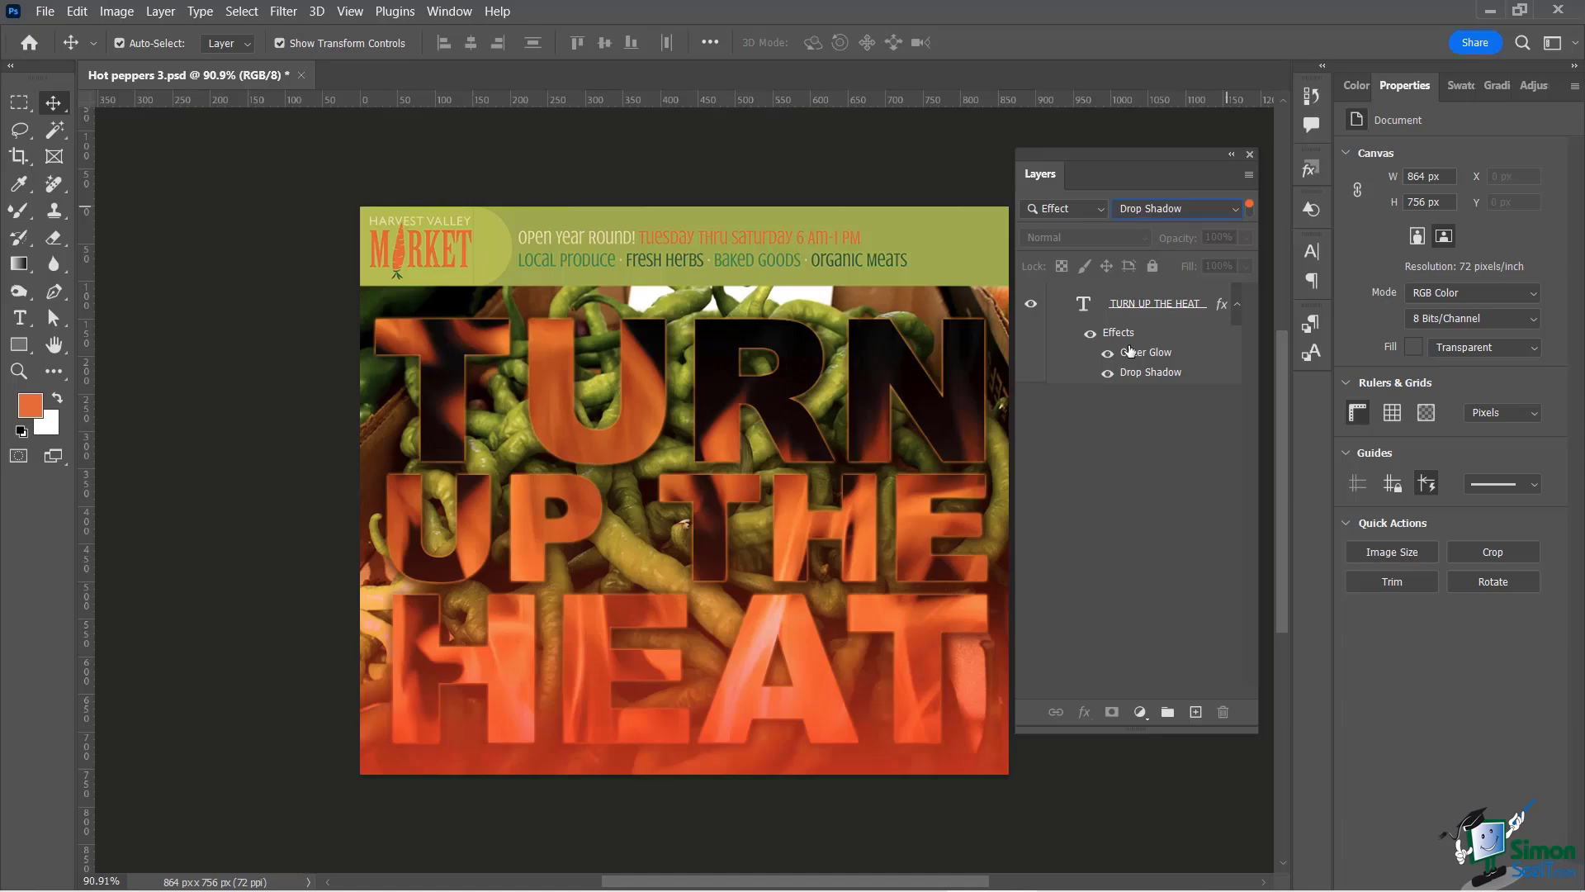
# - Change the effect filter to Outer Glow and to Inner Shadow
pyautogui.click(1141, 210)
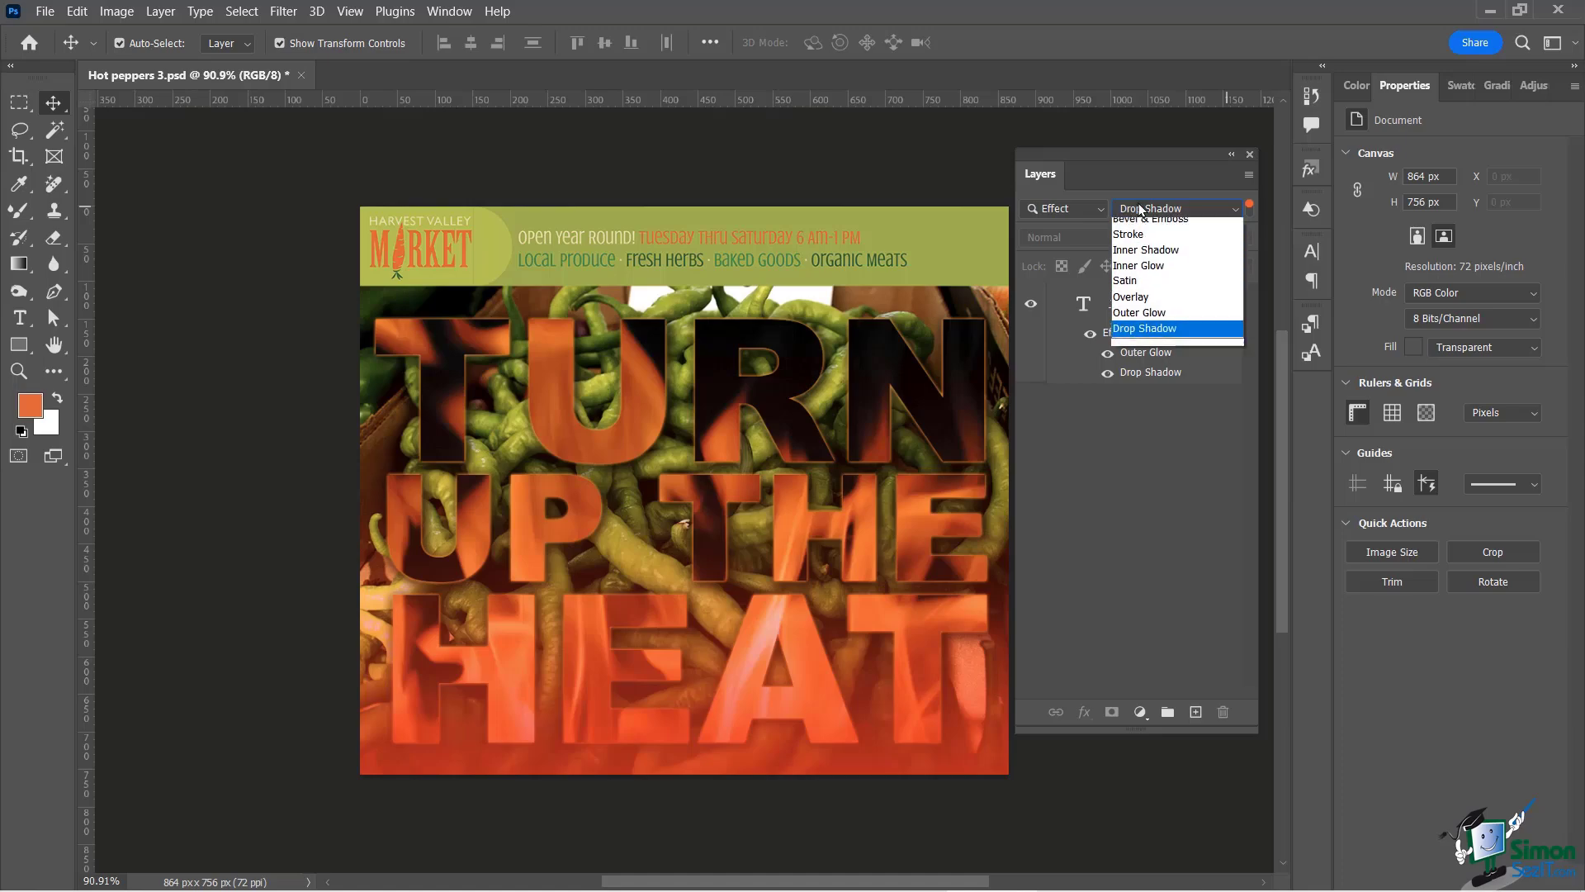
pyautogui.click(1148, 317)
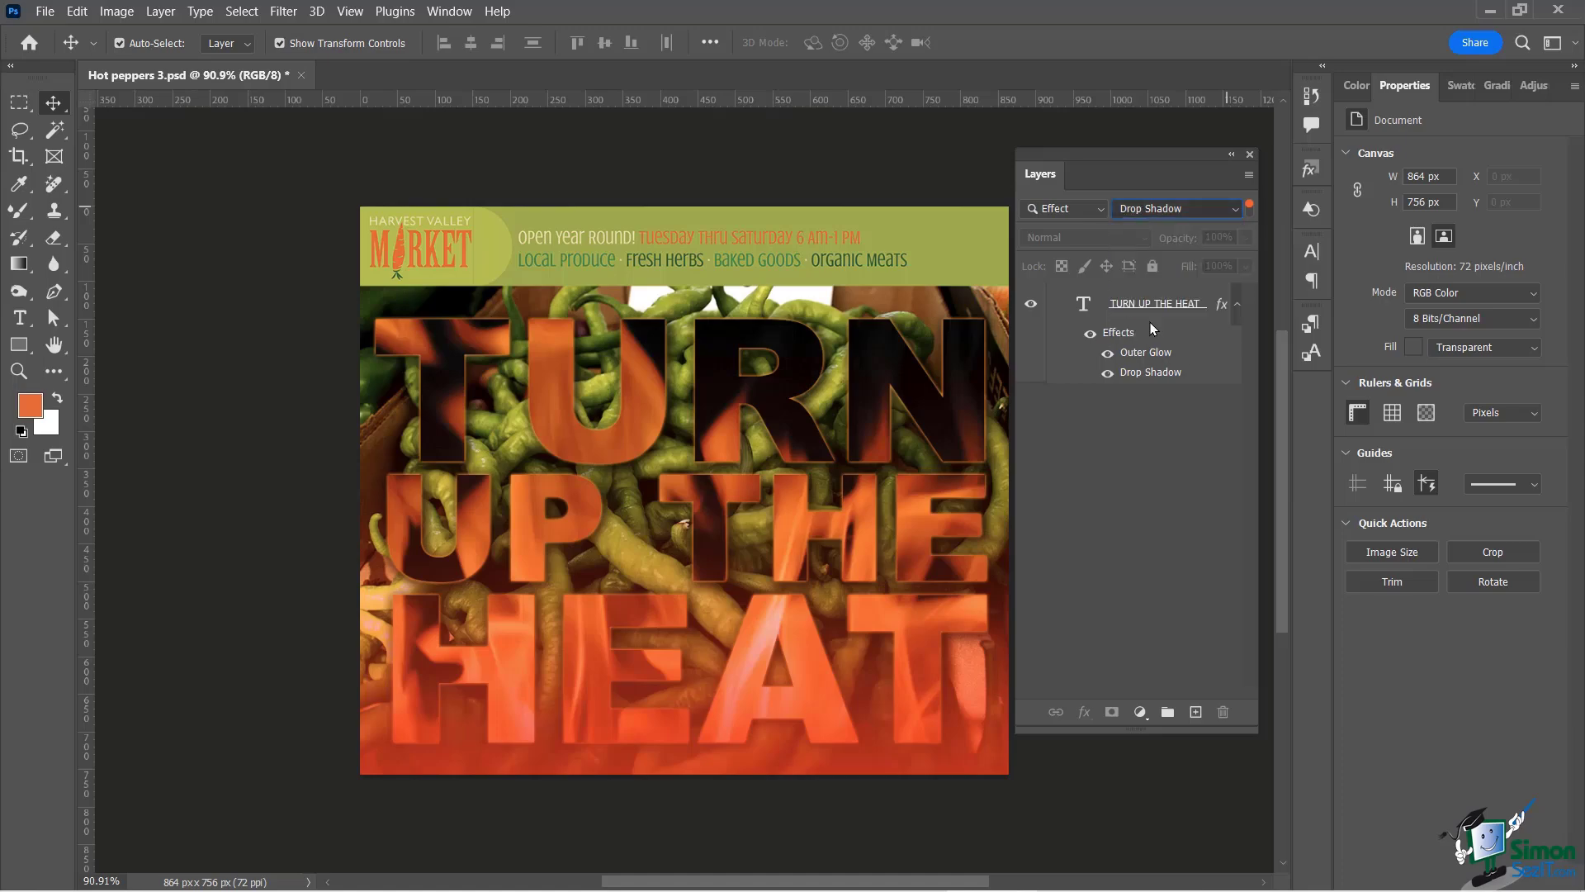
pyautogui.click(1150, 204)
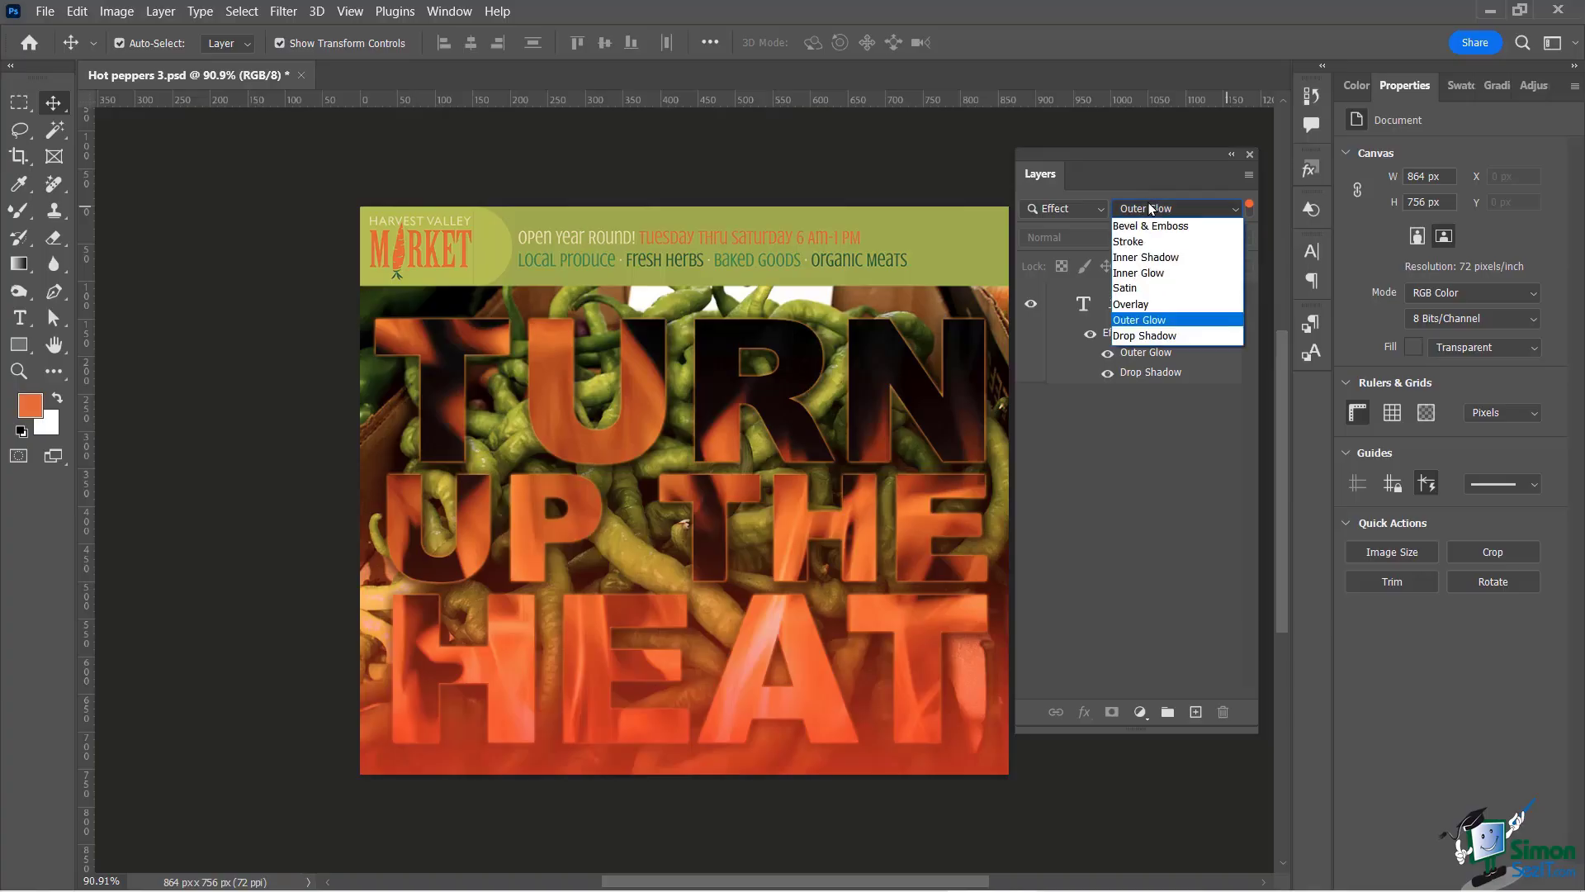
pyautogui.click(1165, 257)
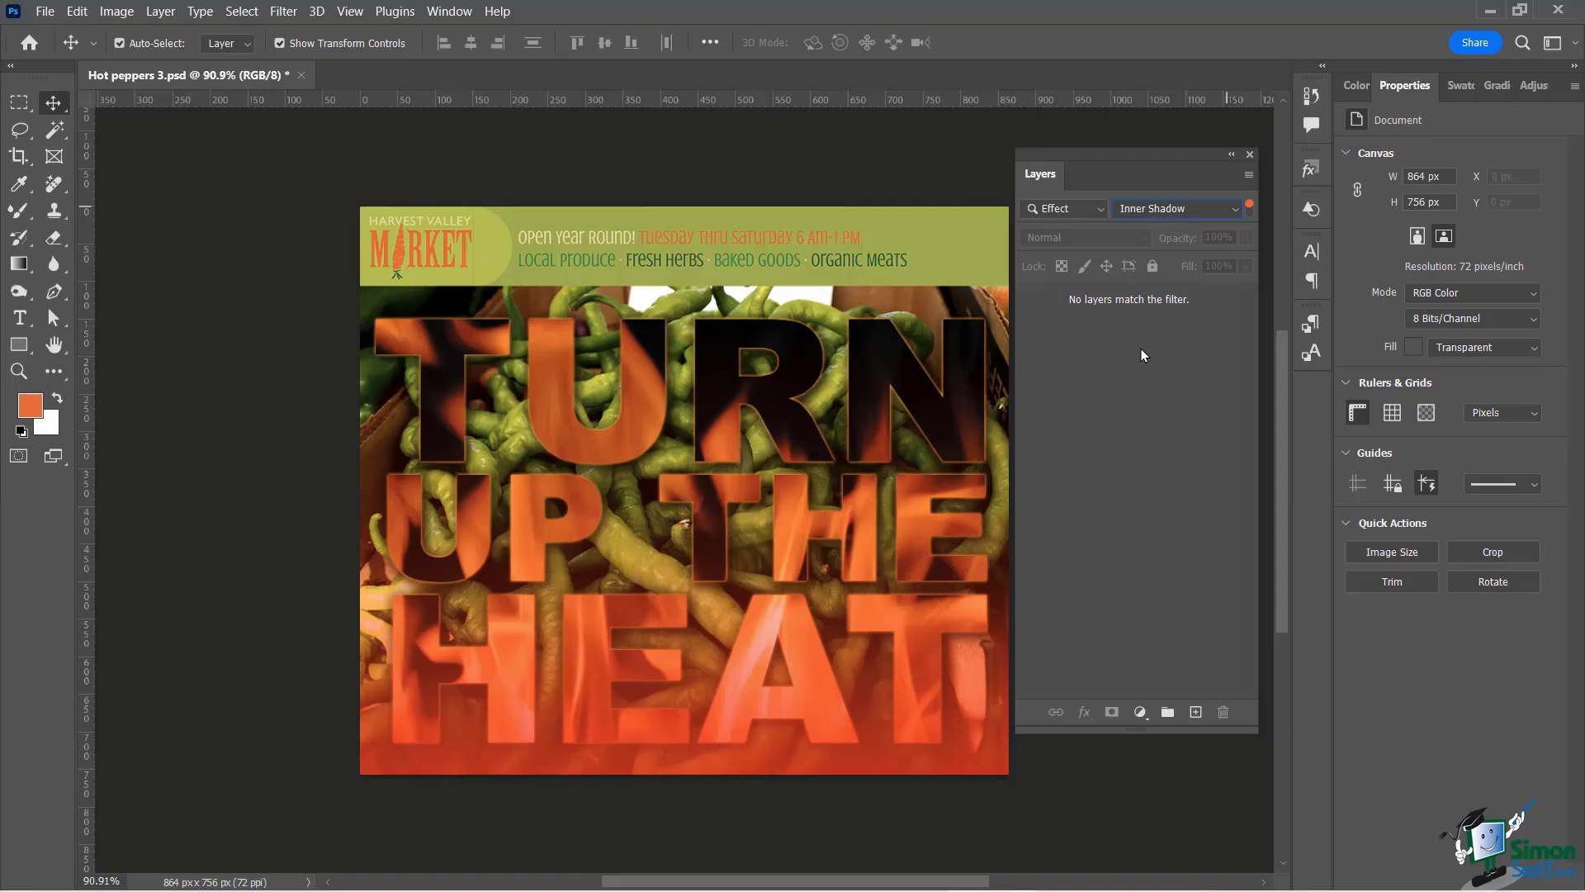
pyautogui.click(1152, 209)
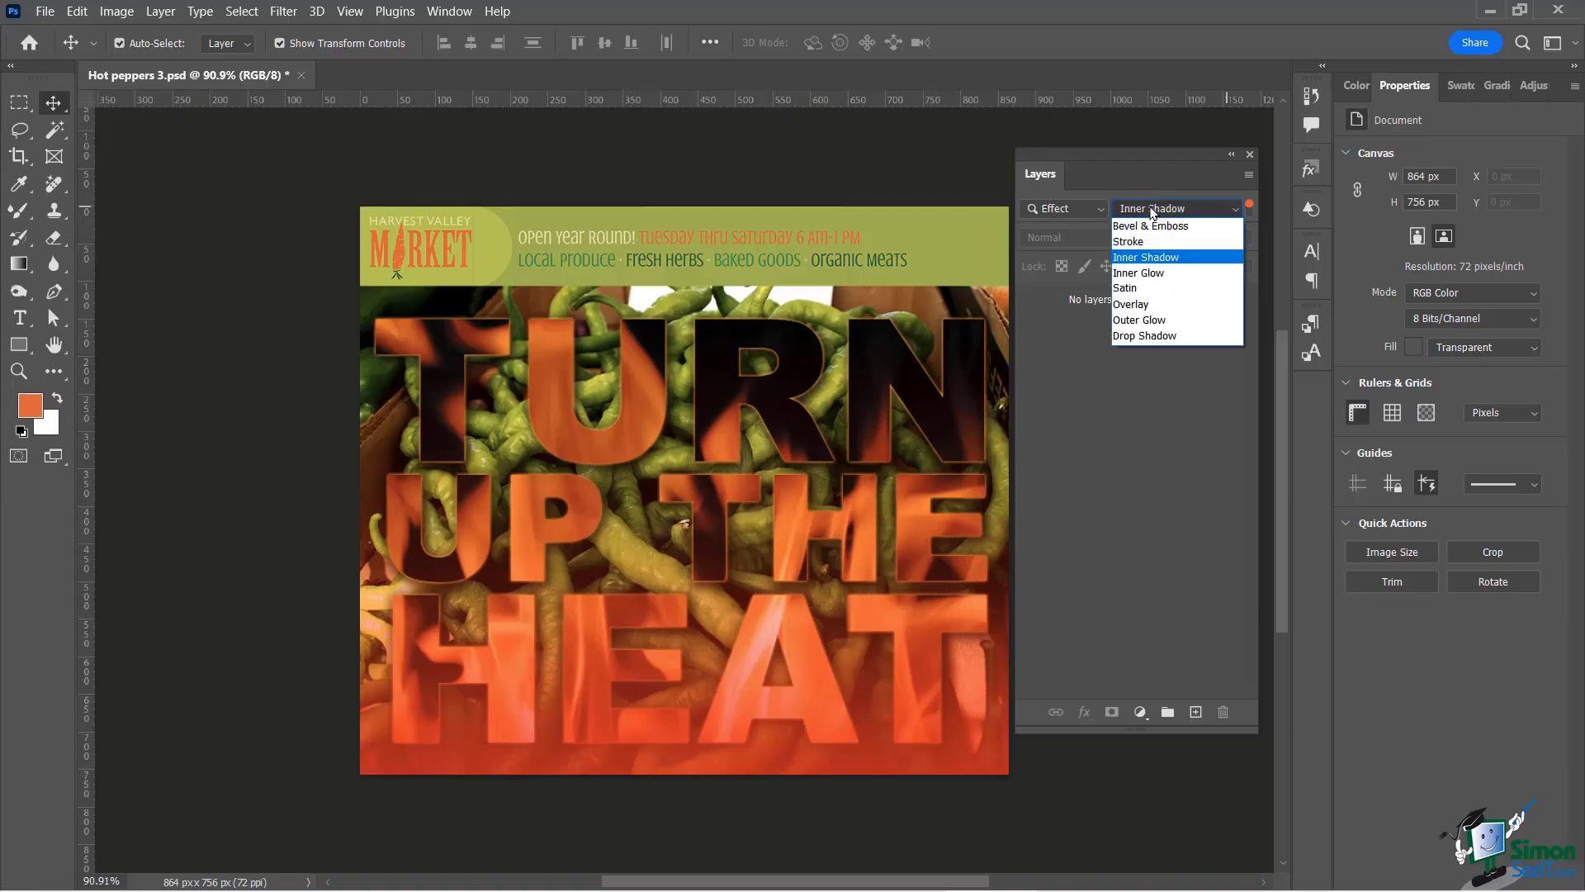
pyautogui.click(1142, 188)
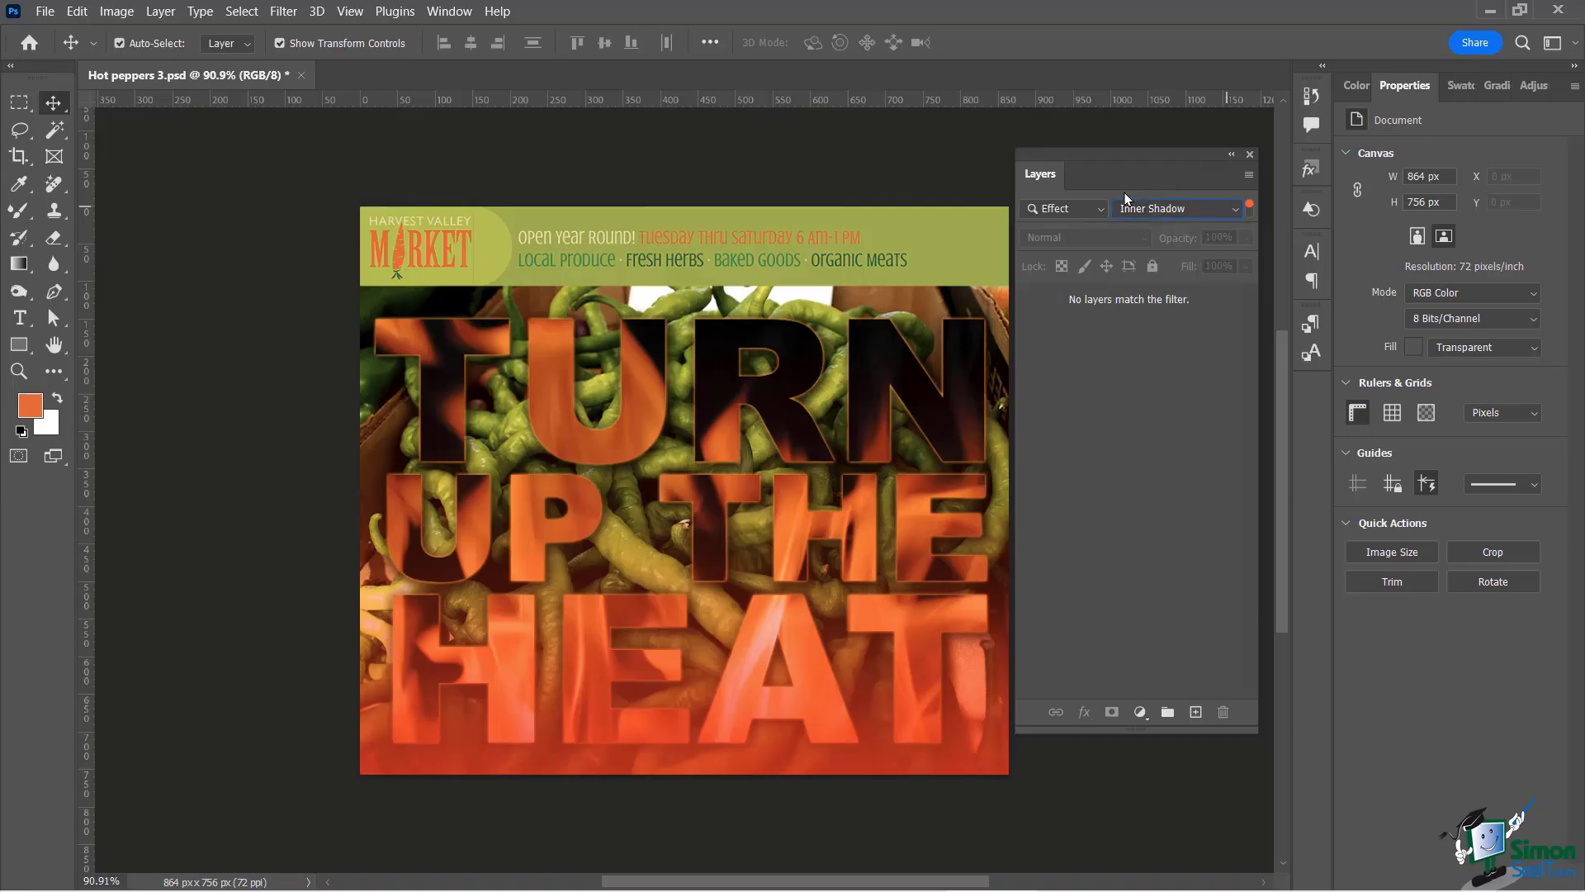
# - Turn layer filtering off and back on, keeping Inner Shadow as the effect
pyautogui.click(1247, 206)
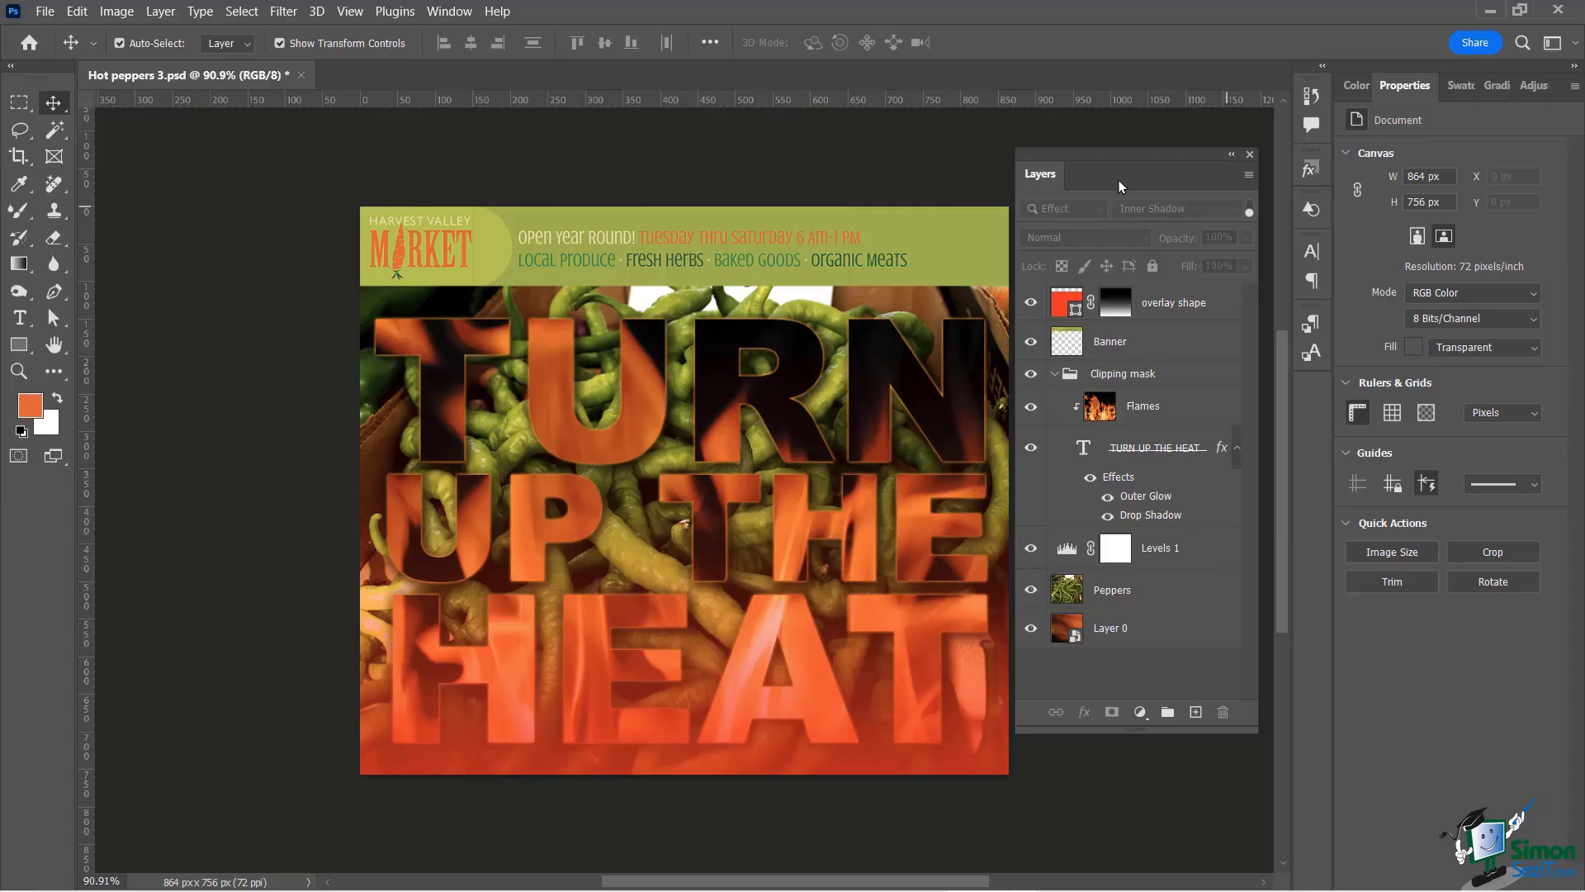
pyautogui.click(1250, 208)
pyautogui.click(1179, 208)
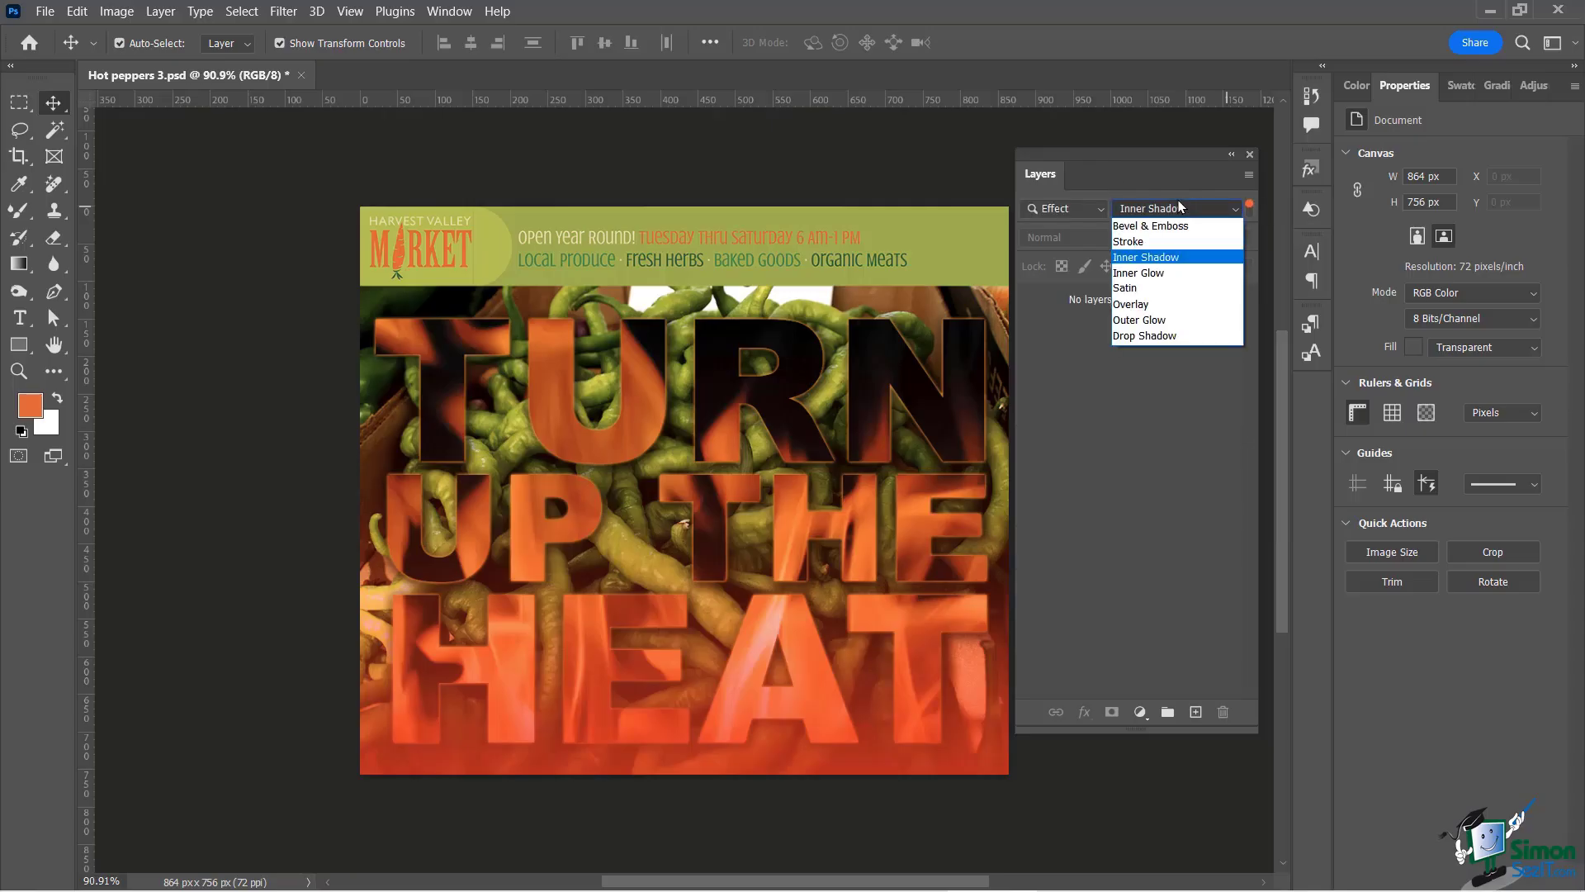
pyautogui.click(1102, 208)
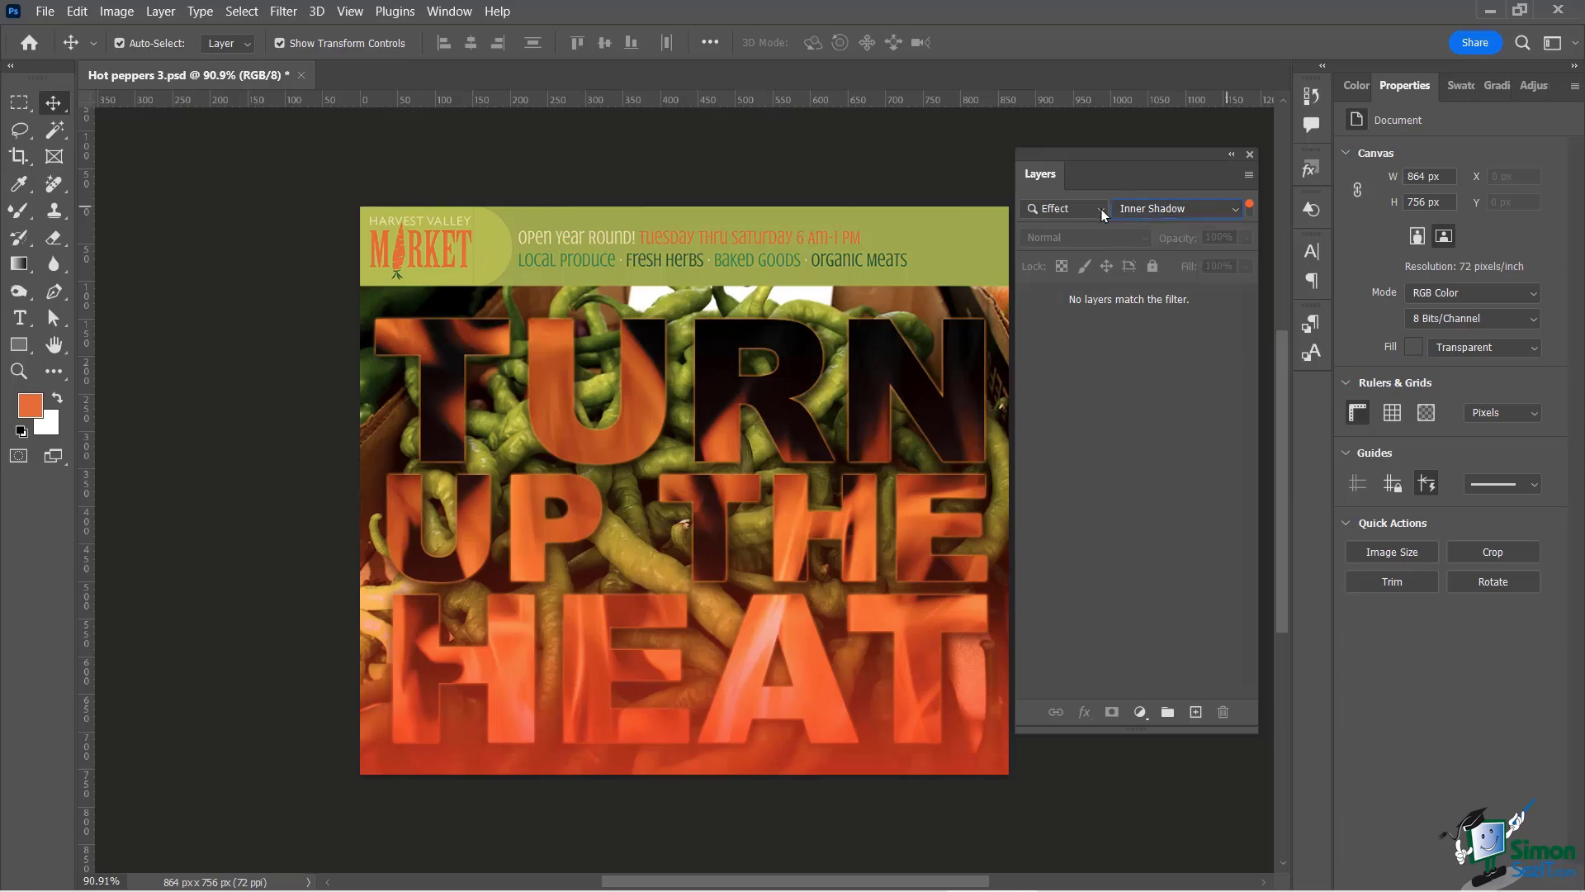
# - Filter the layers by Color with None as the label, and return the filter type to Kind
pyautogui.click(1101, 209)
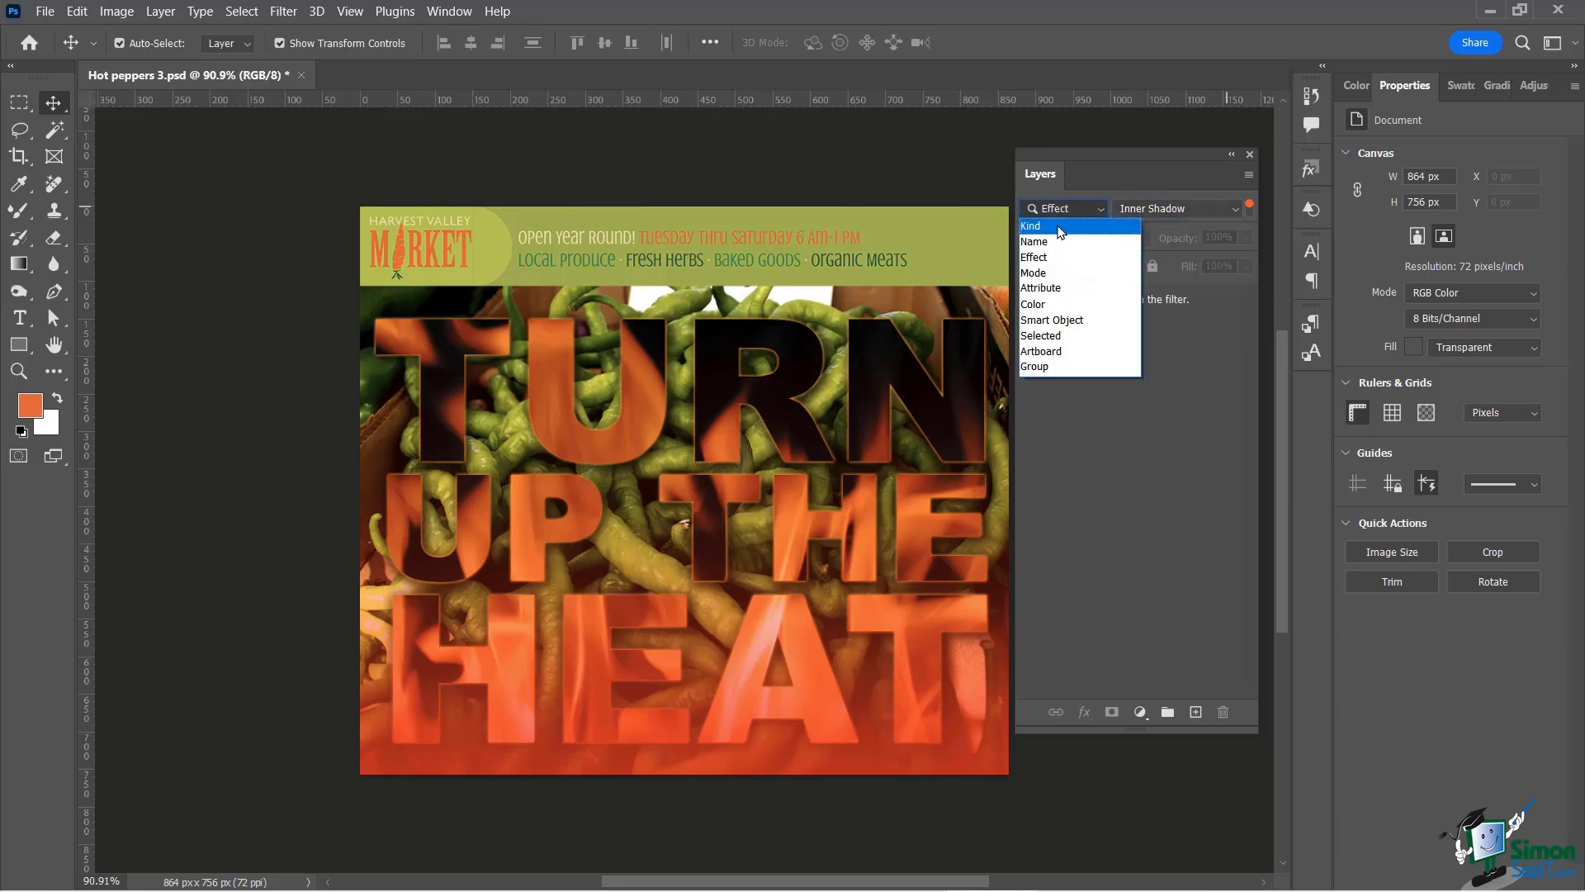
pyautogui.click(1039, 303)
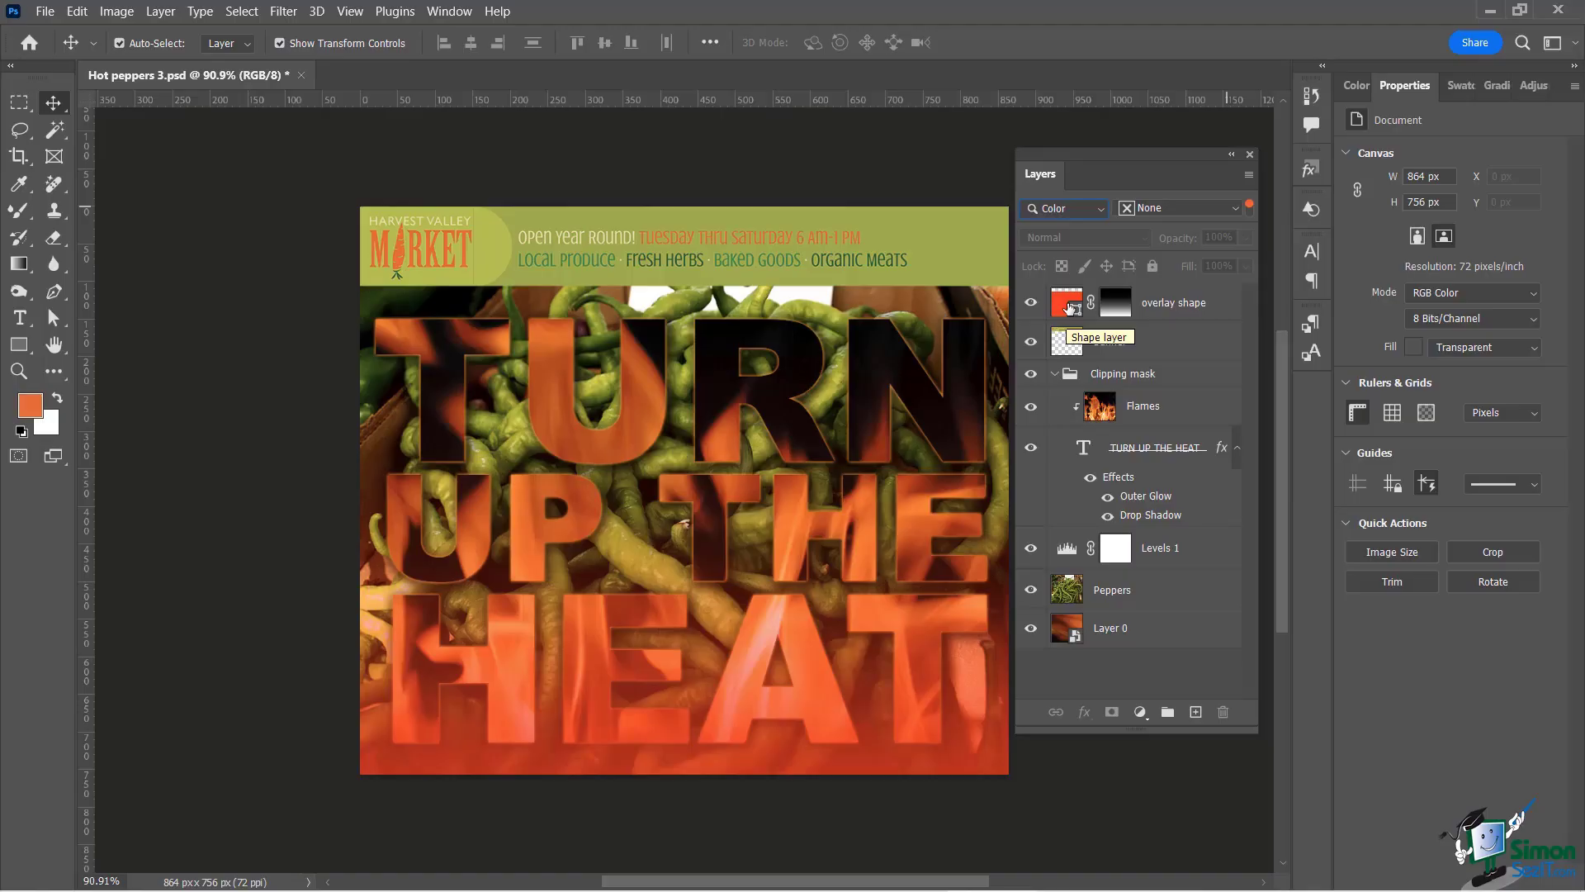
pyautogui.click(1100, 210)
pyautogui.click(1058, 226)
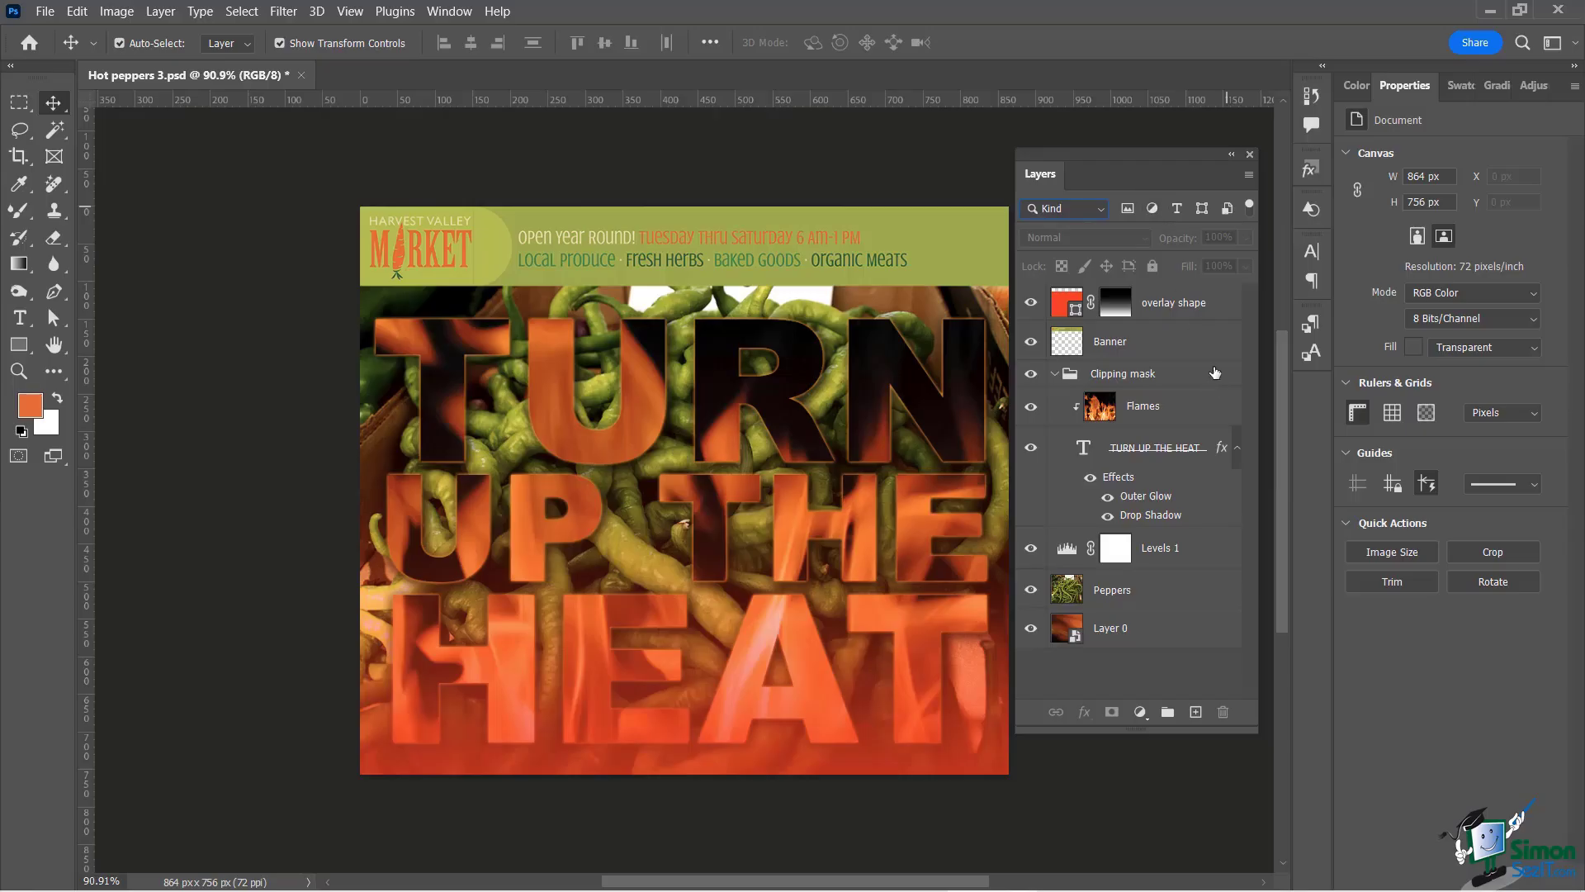
# - Assign the Yellow color label to the Banner, Peppers, Layer 0 and Flames layers
pyautogui.rightClick(1155, 342)
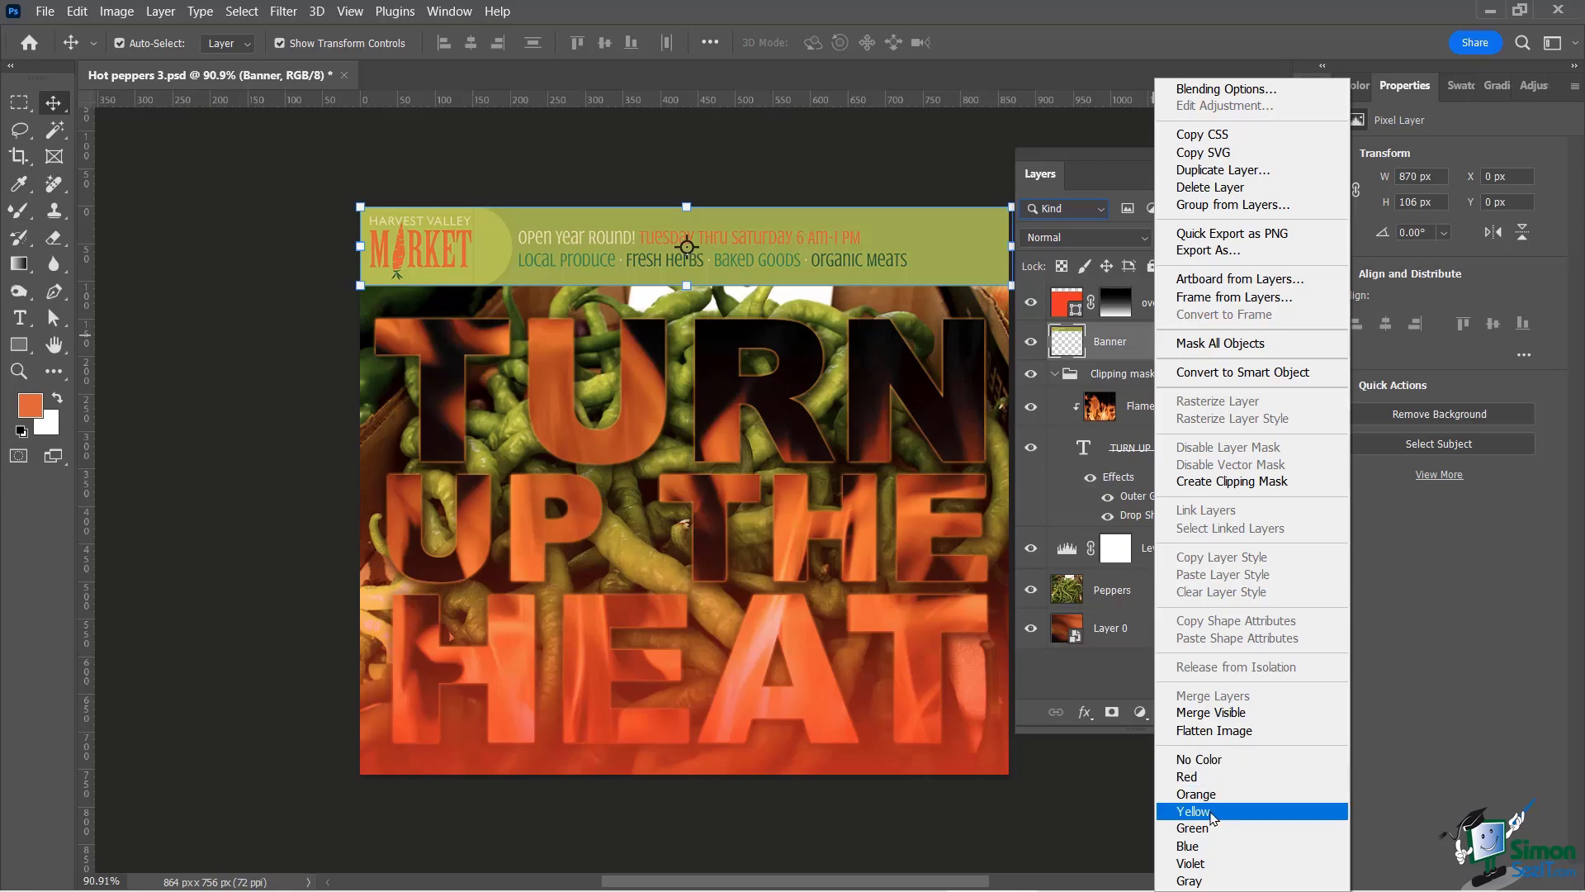
pyautogui.click(1194, 811)
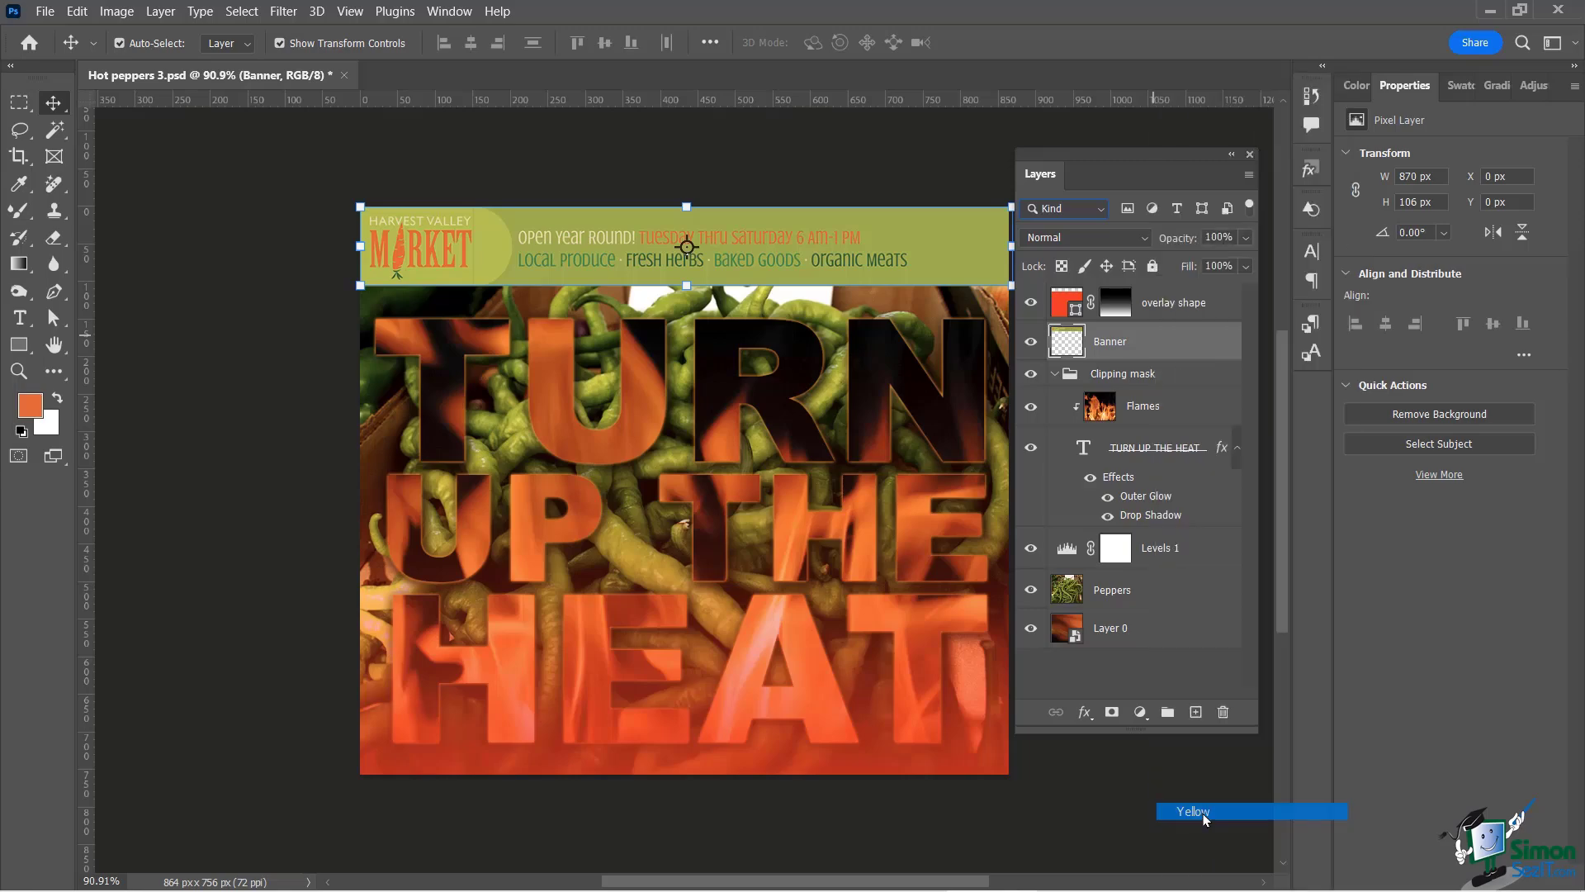
pyautogui.click(1136, 598)
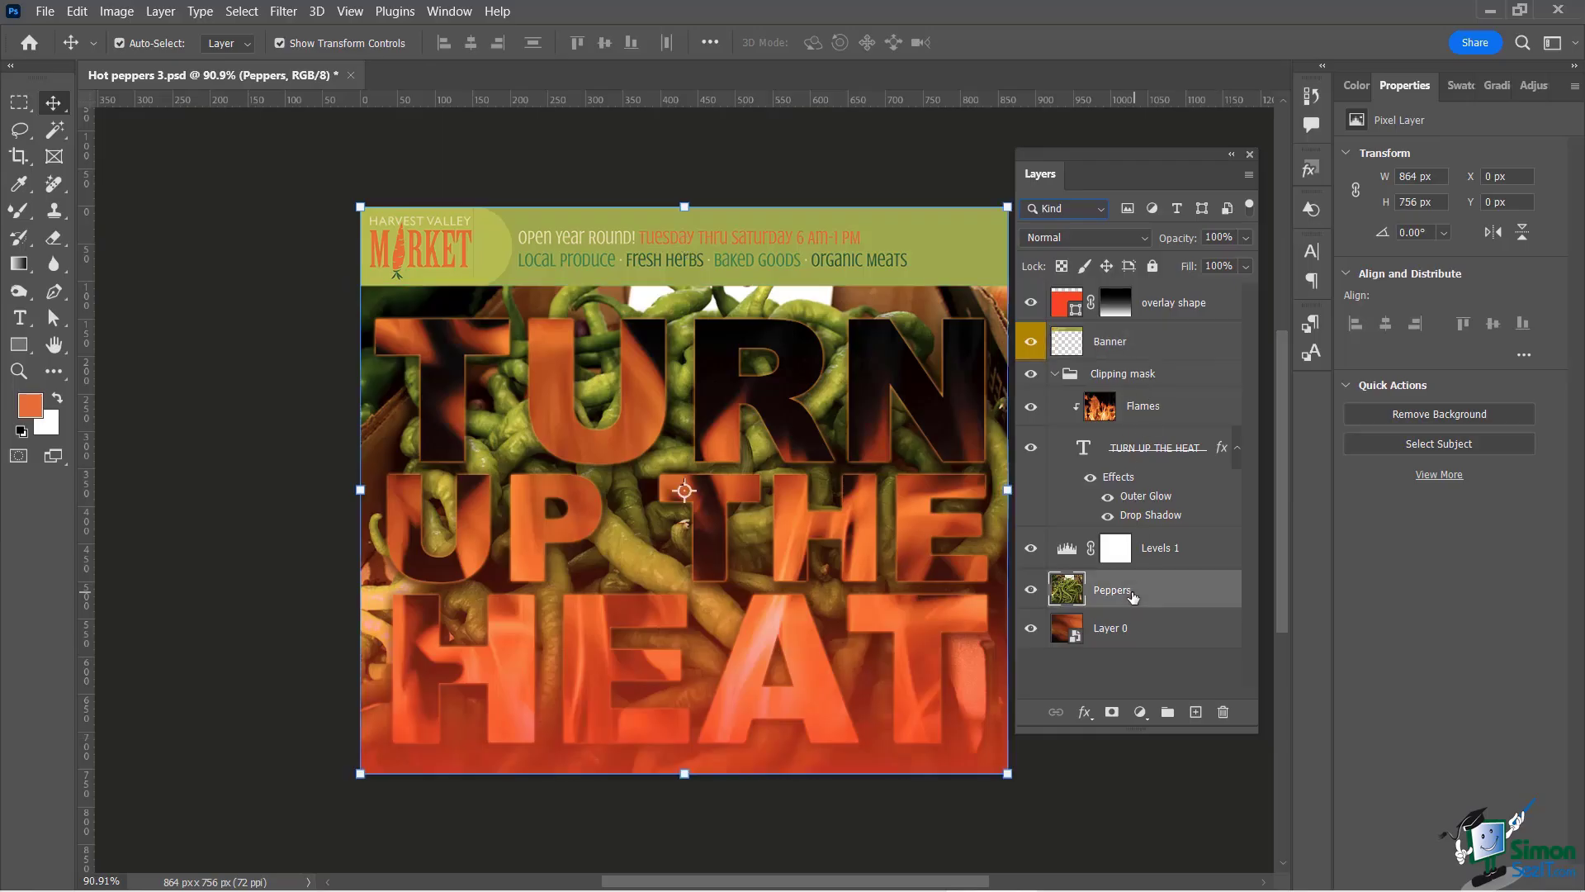
pyautogui.rightClick(1136, 598)
pyautogui.click(1161, 811)
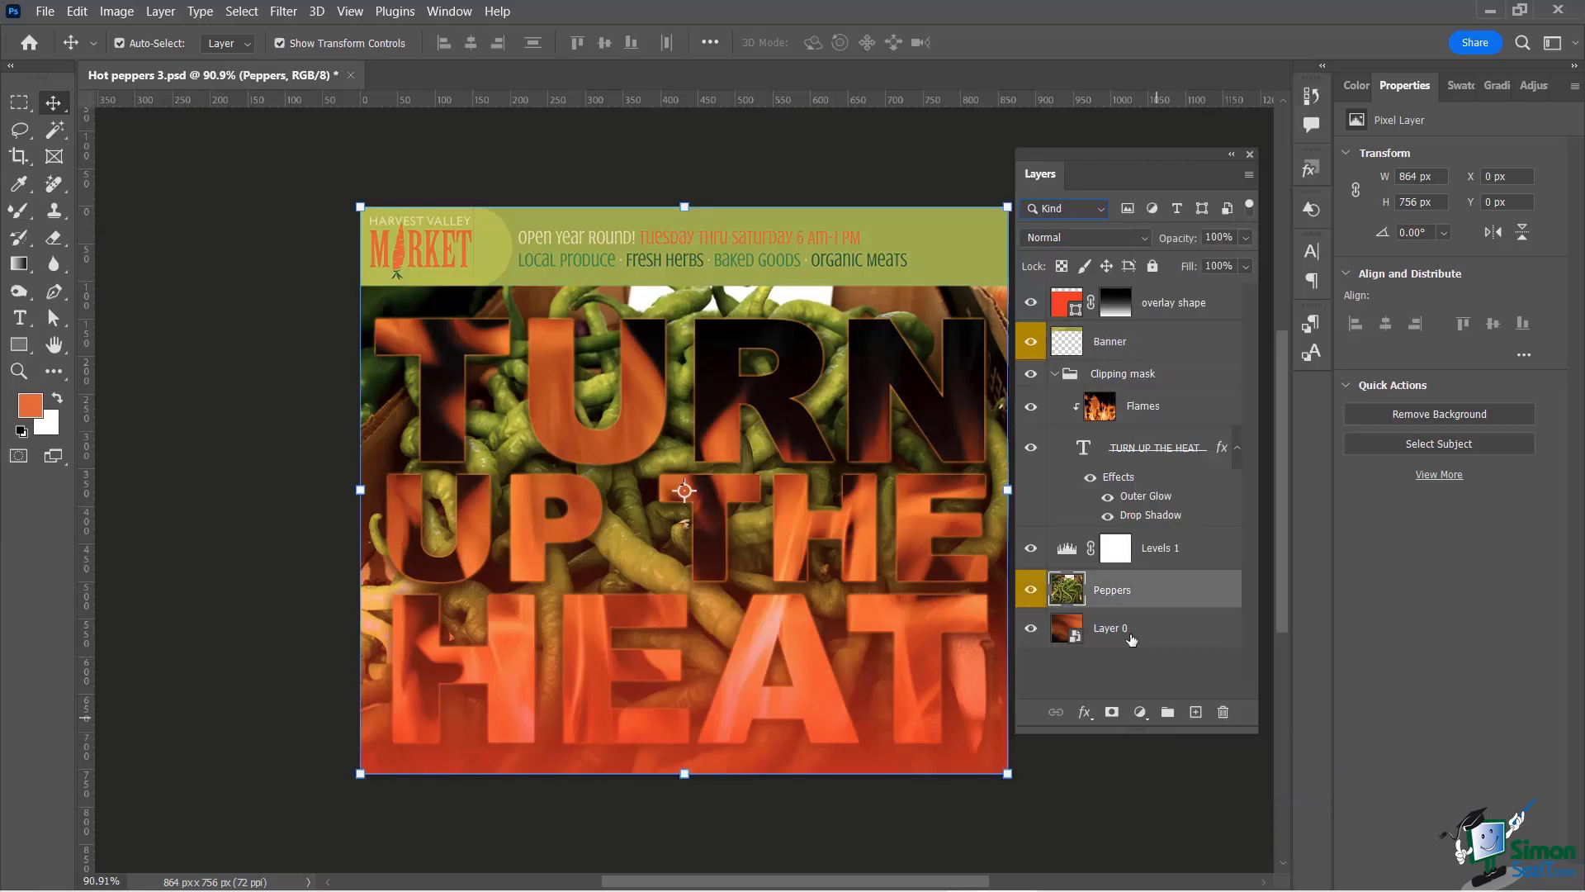
pyautogui.click(1131, 640)
pyautogui.rightClick(1131, 640)
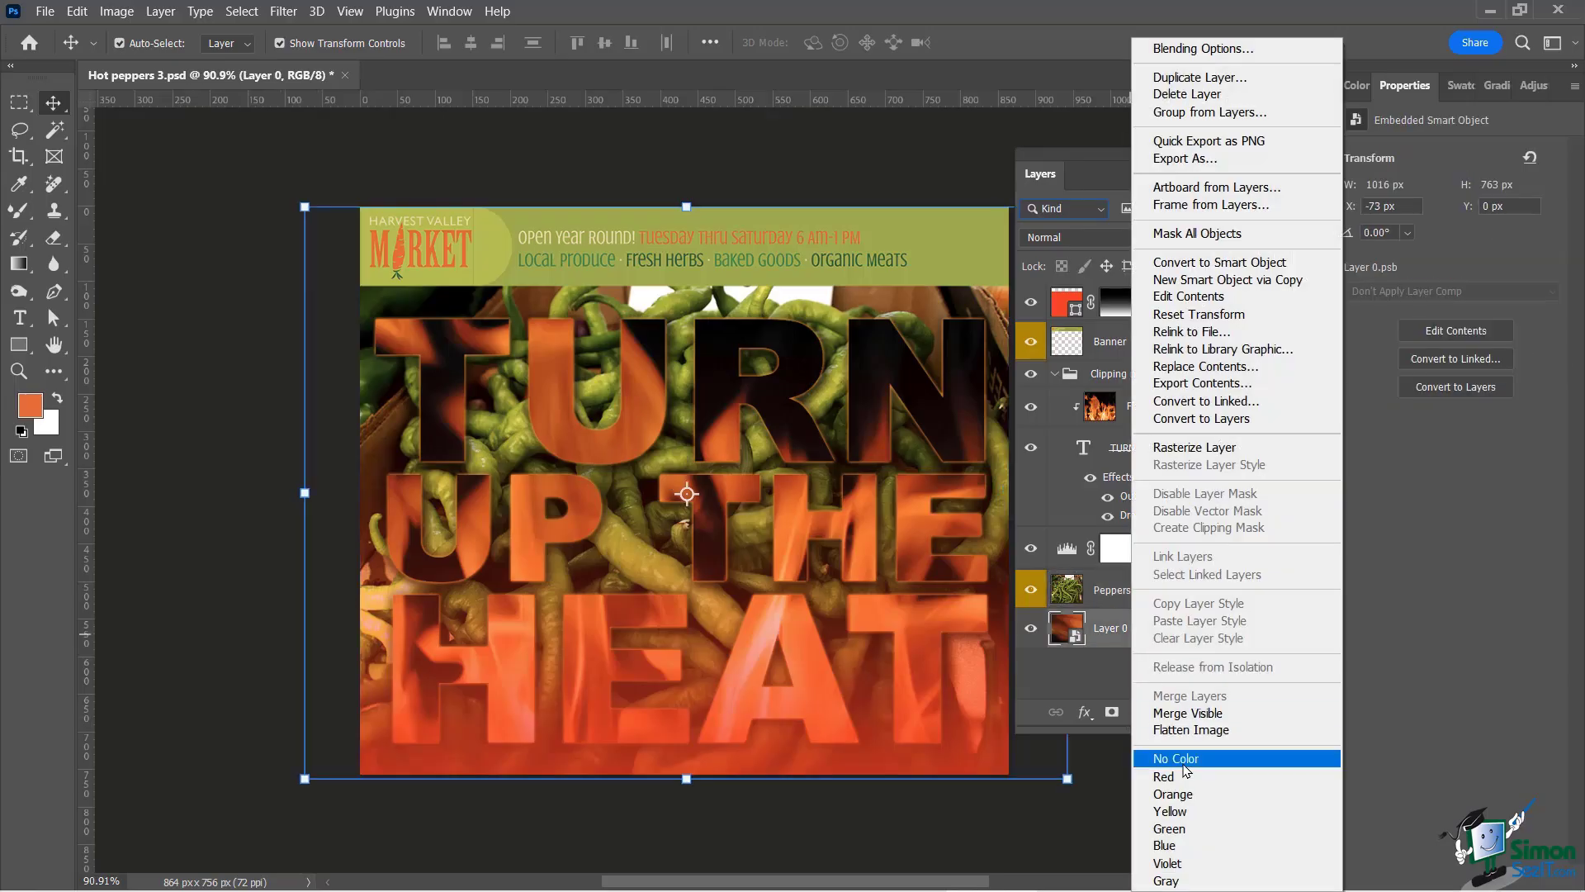
pyautogui.click(1193, 814)
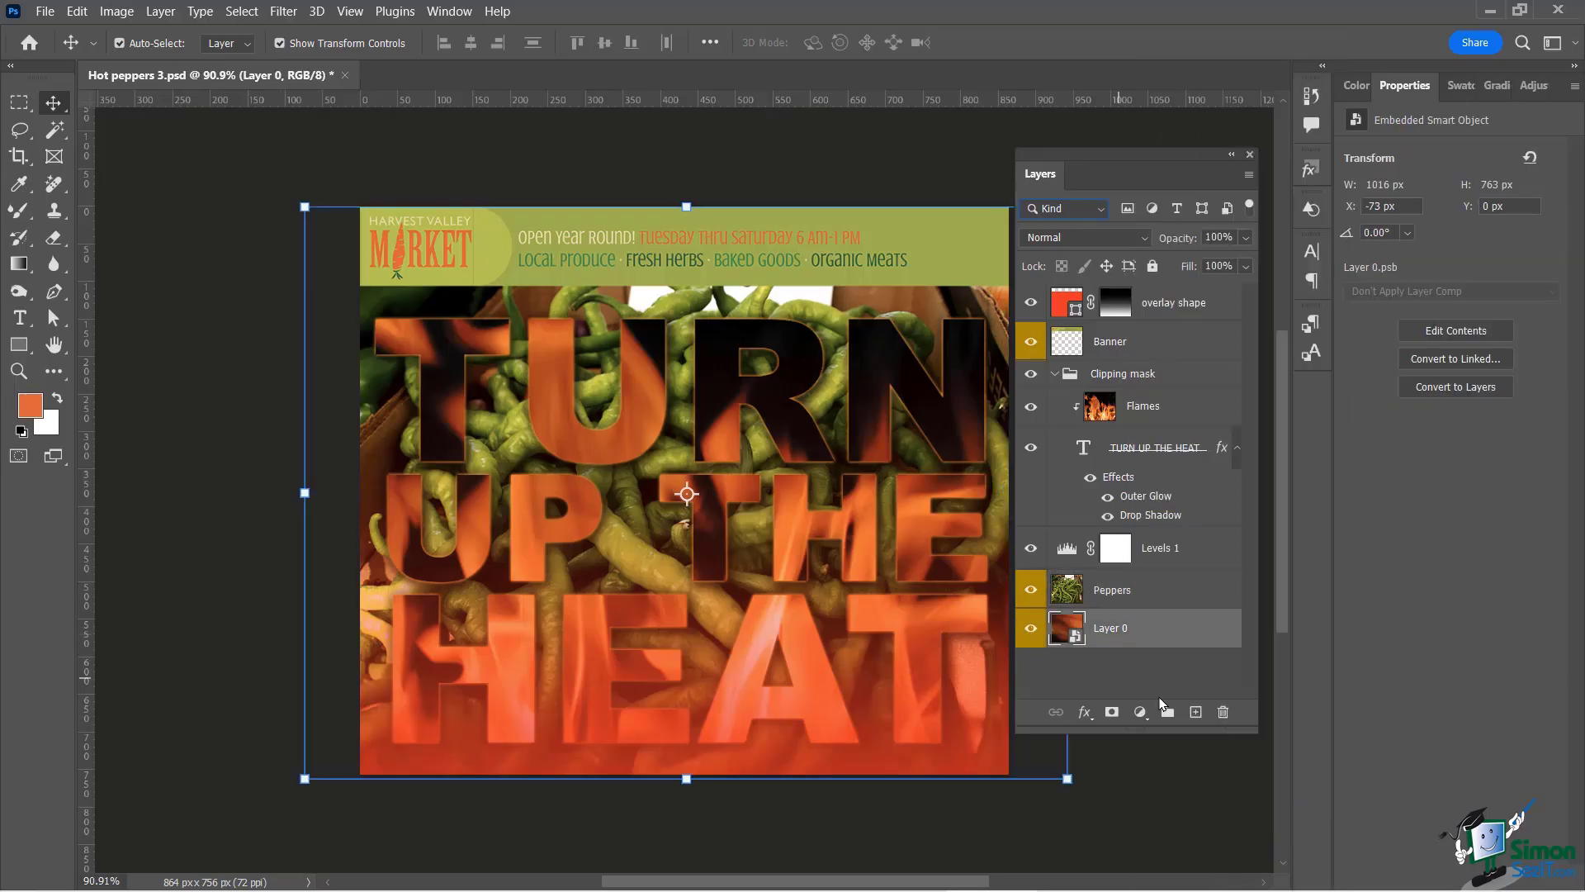
pyautogui.click(1167, 413)
pyautogui.rightClick(1166, 413)
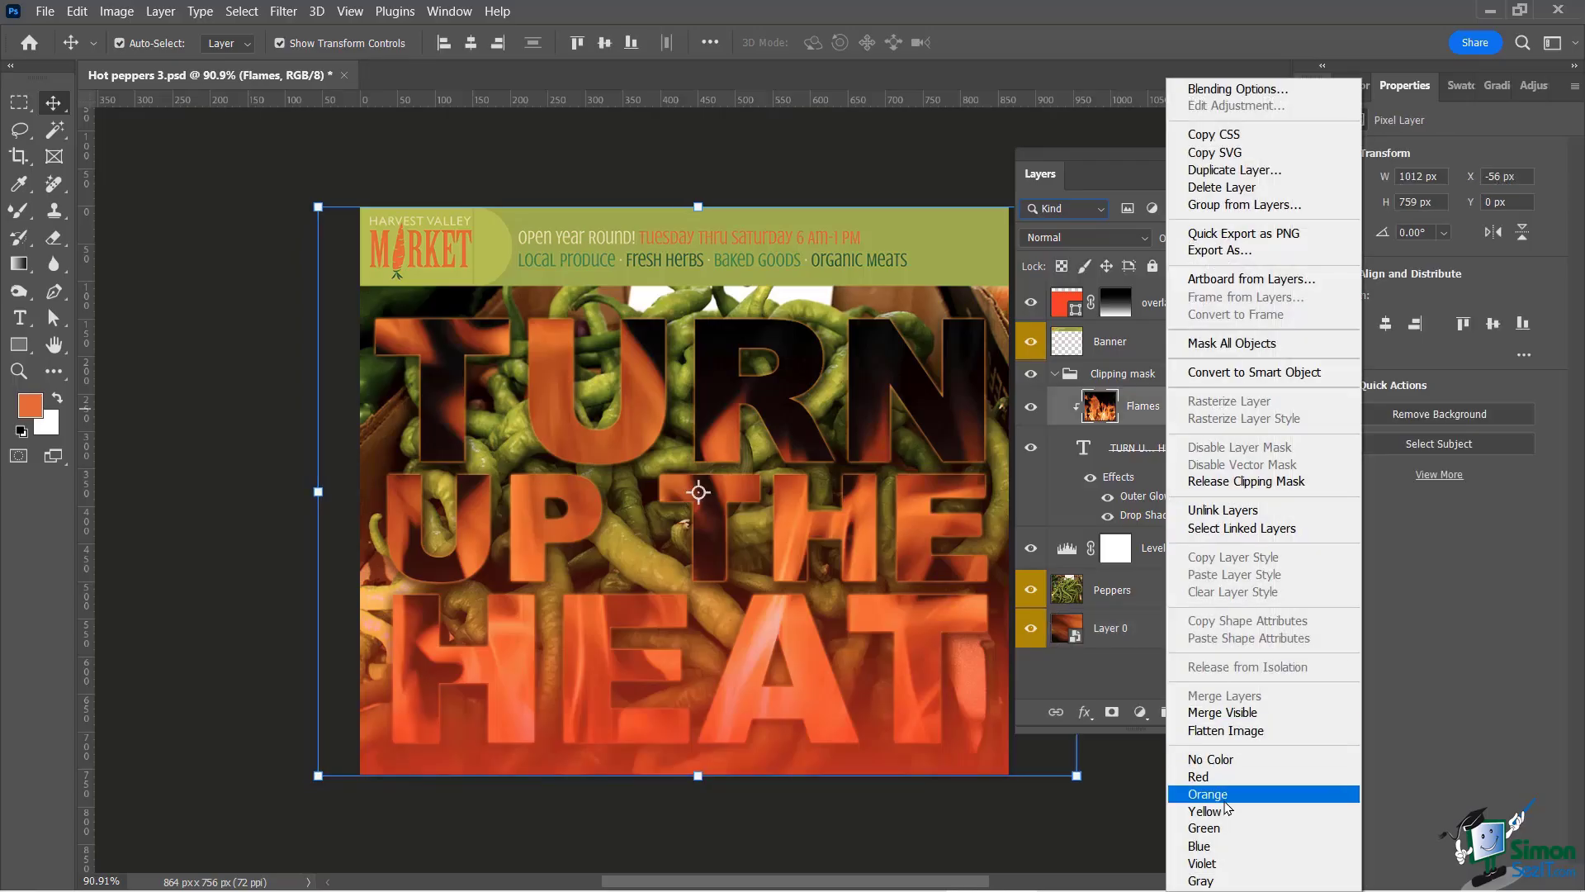
pyautogui.click(1205, 811)
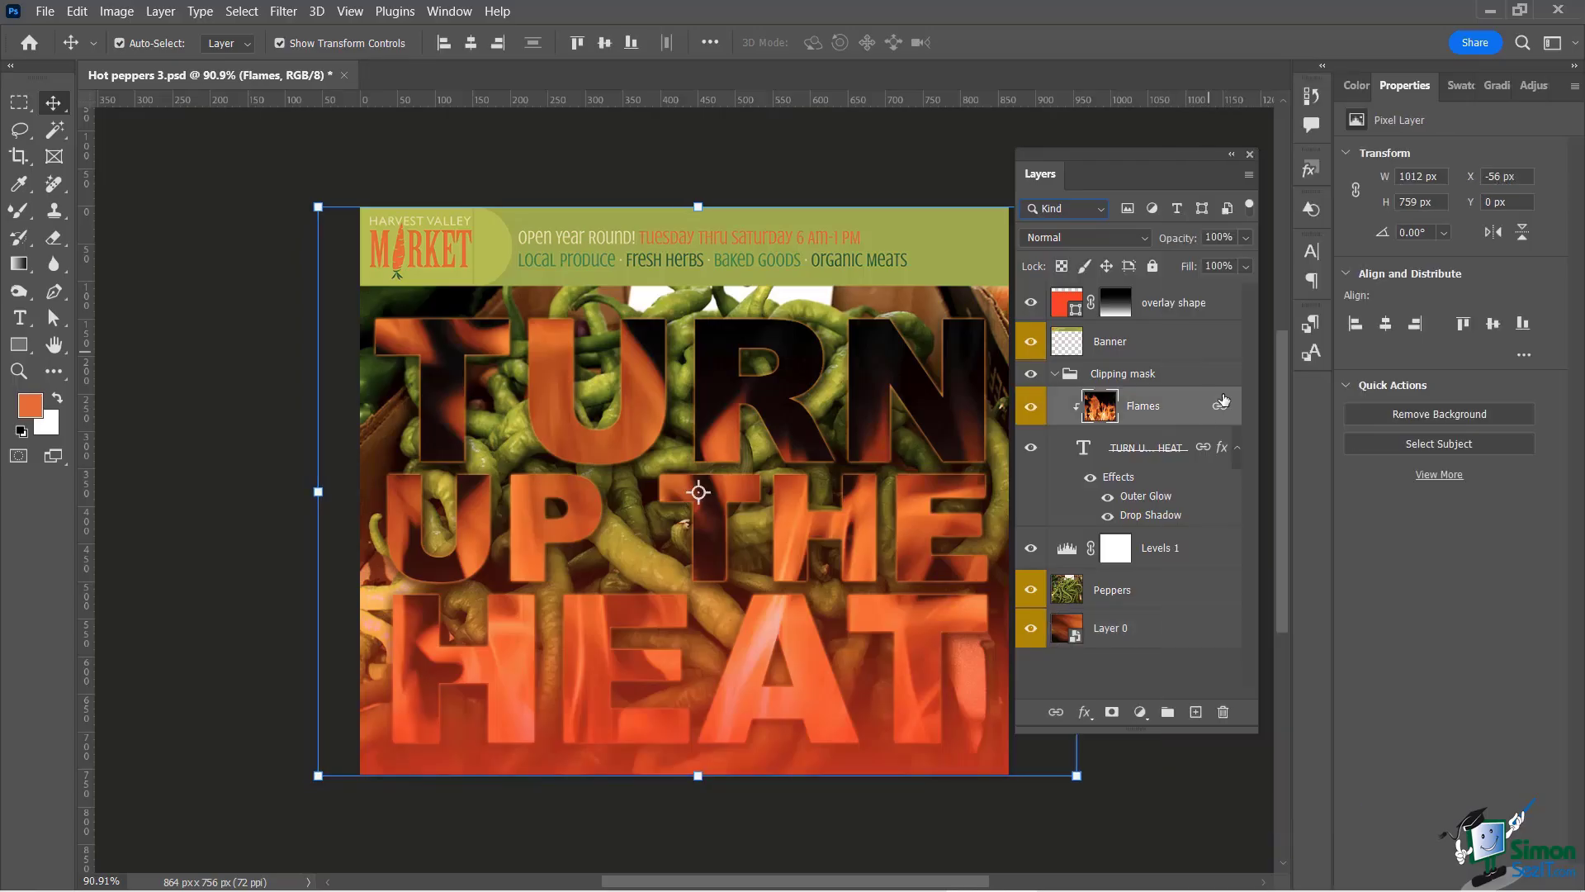
# - Label the TURN UP THE HEAT text layer Red and the overlay shape layer Violet
pyautogui.click(1065, 448)
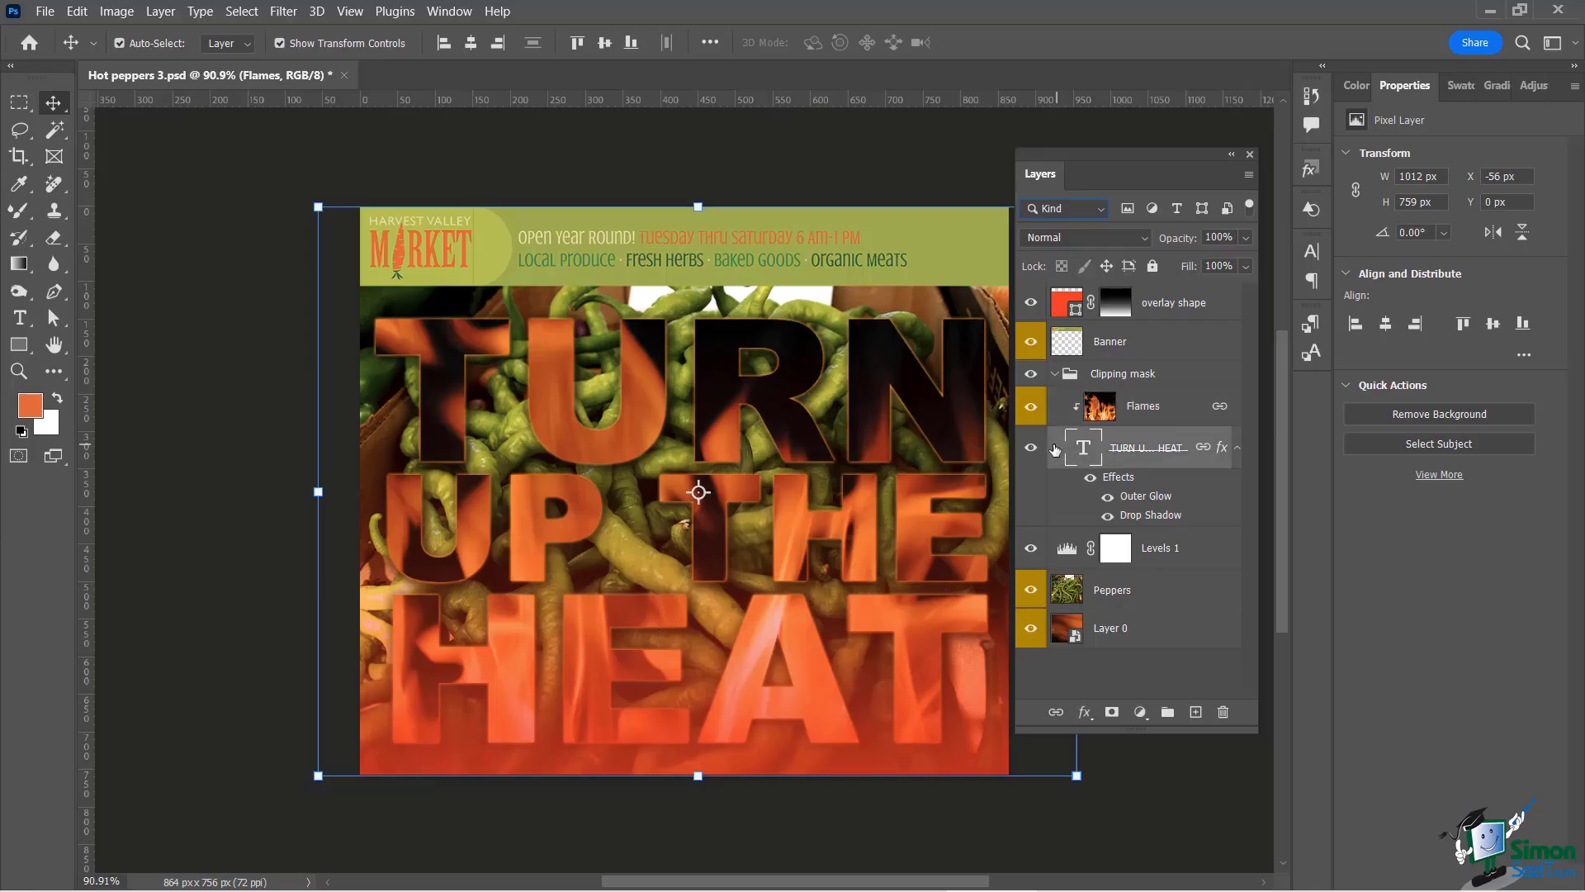
pyautogui.rightClick(1052, 450)
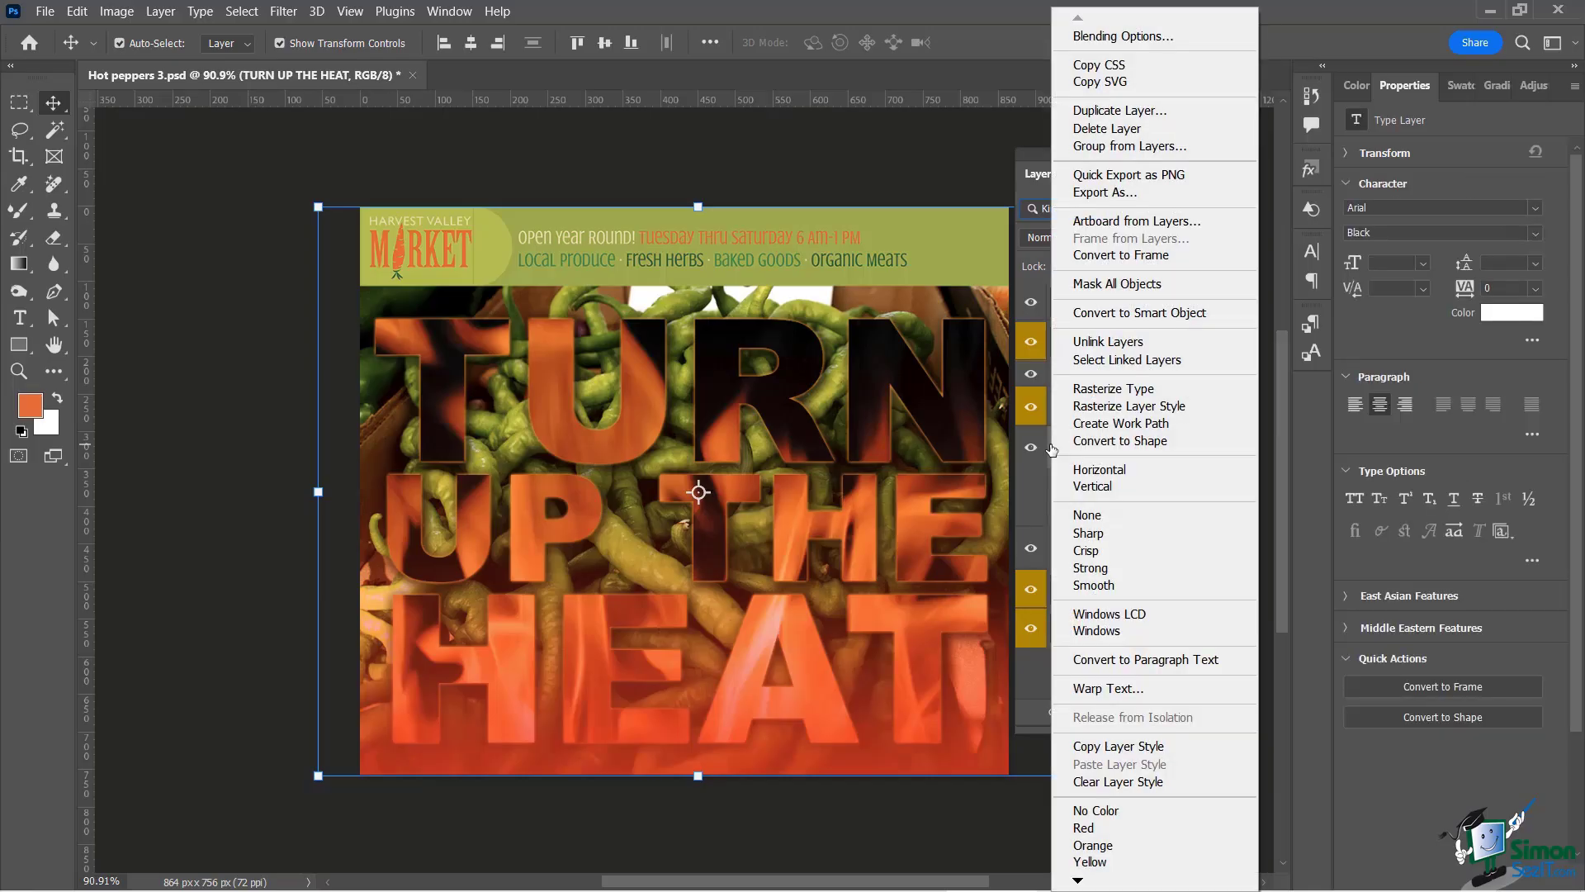
pyautogui.click(1084, 827)
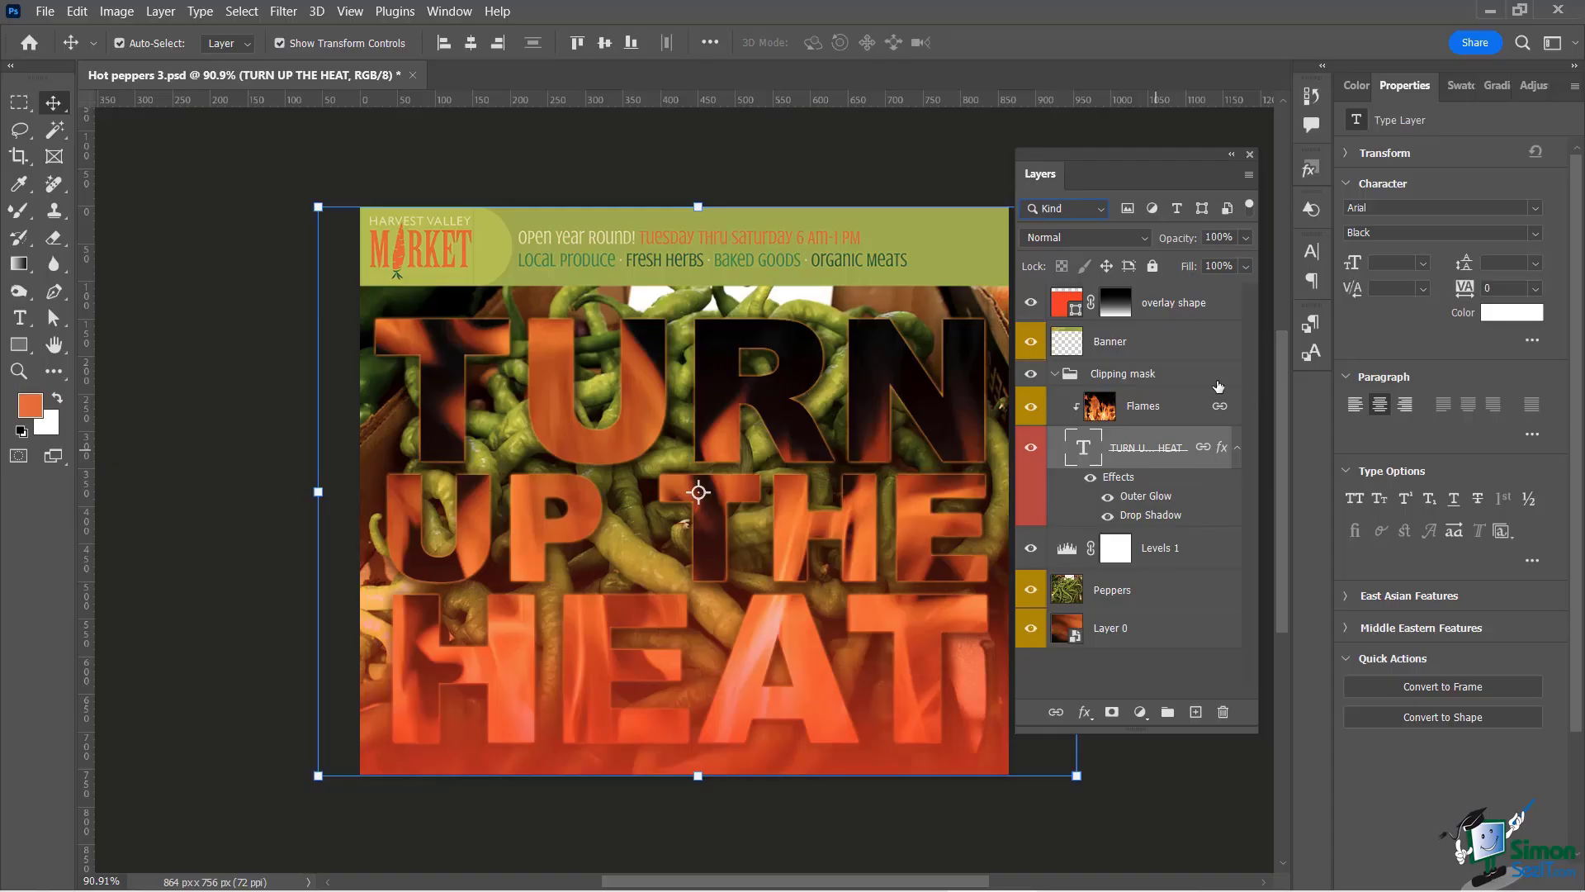
pyautogui.click(1198, 302)
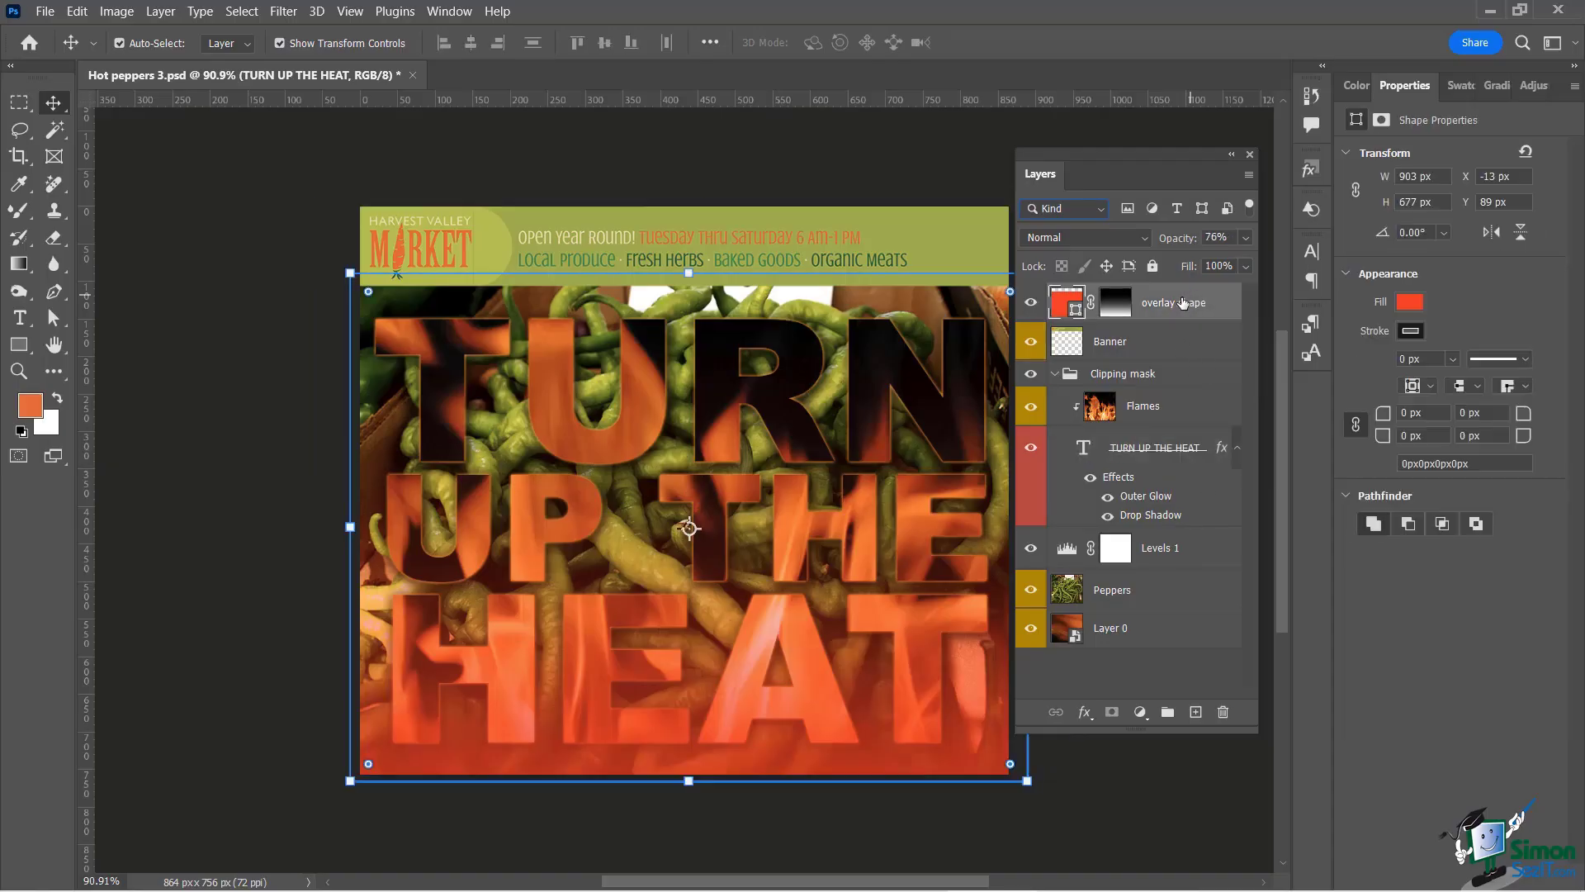
pyautogui.rightClick(1183, 302)
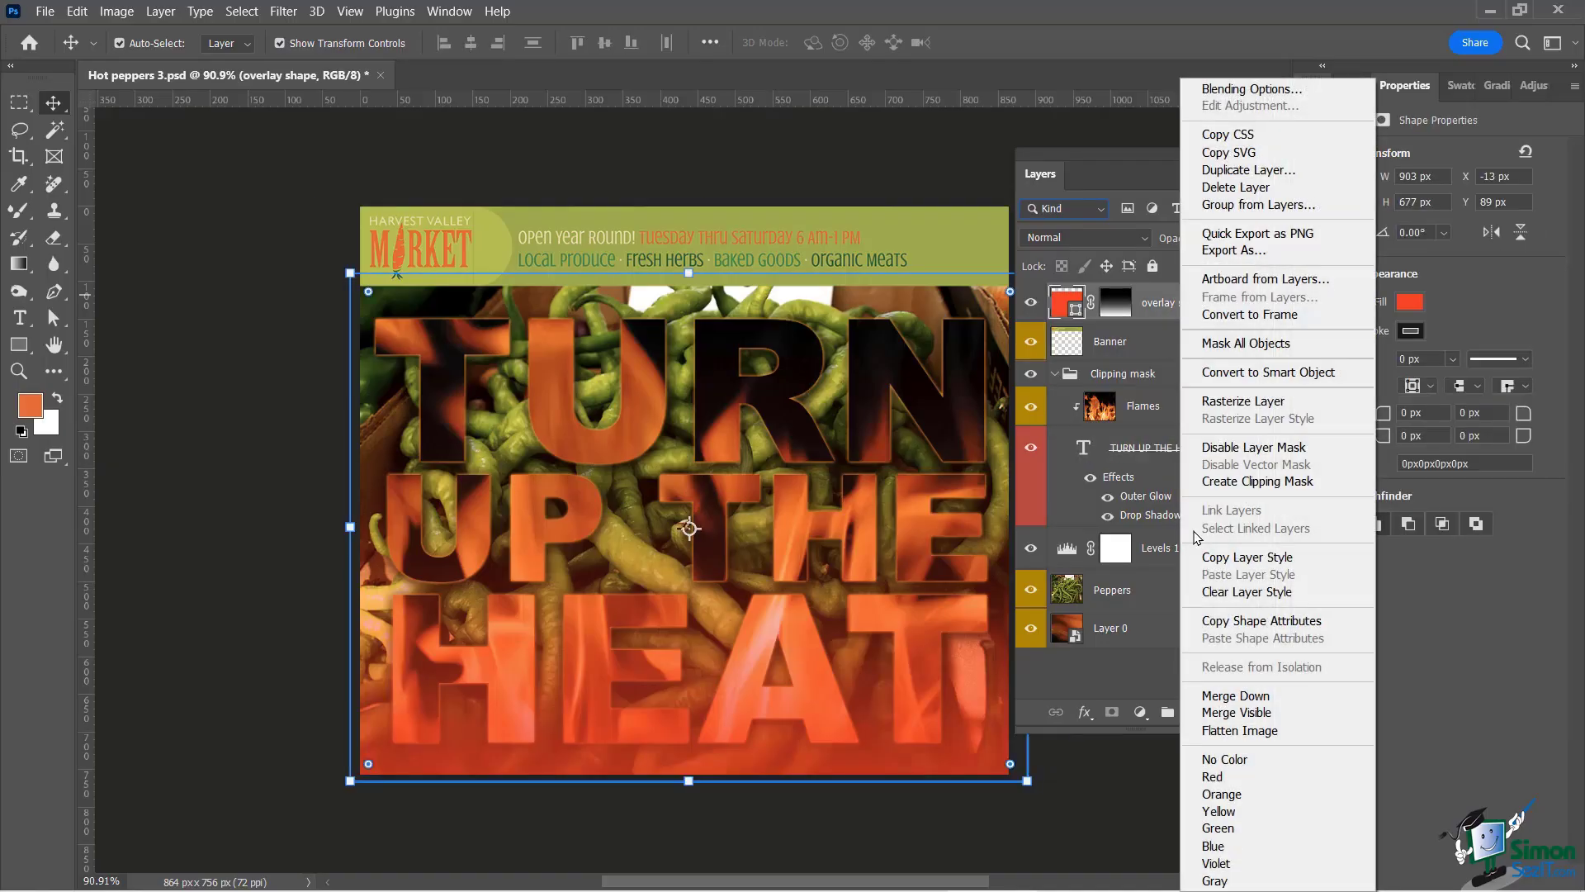
pyautogui.click(1221, 863)
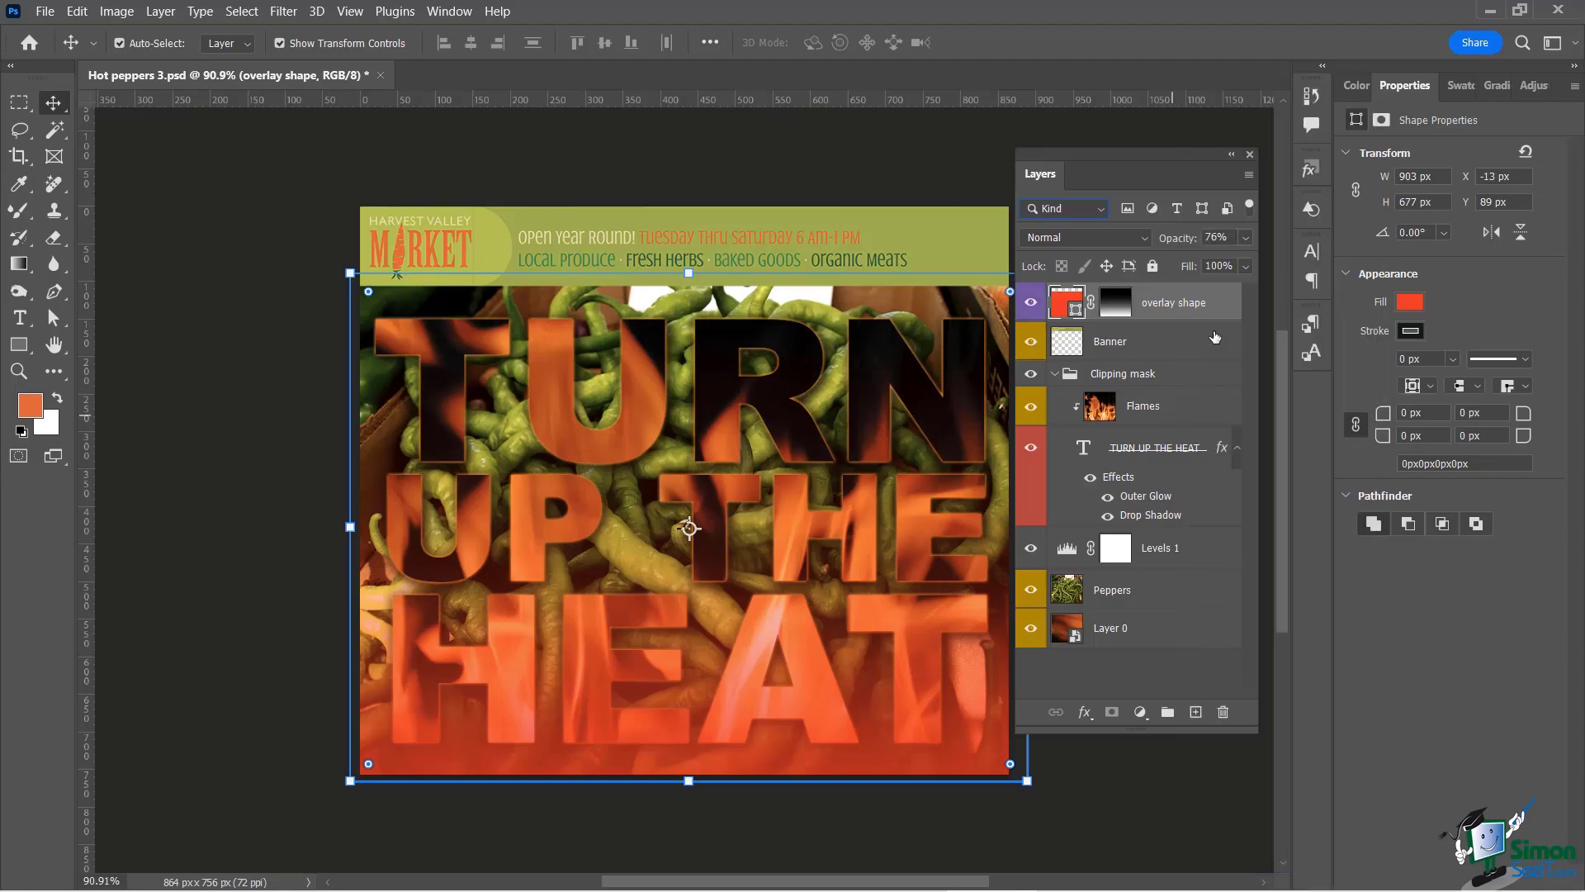
# - Filter the layers by the Yellow color label, and switch the color filter to None
pyautogui.click(1100, 211)
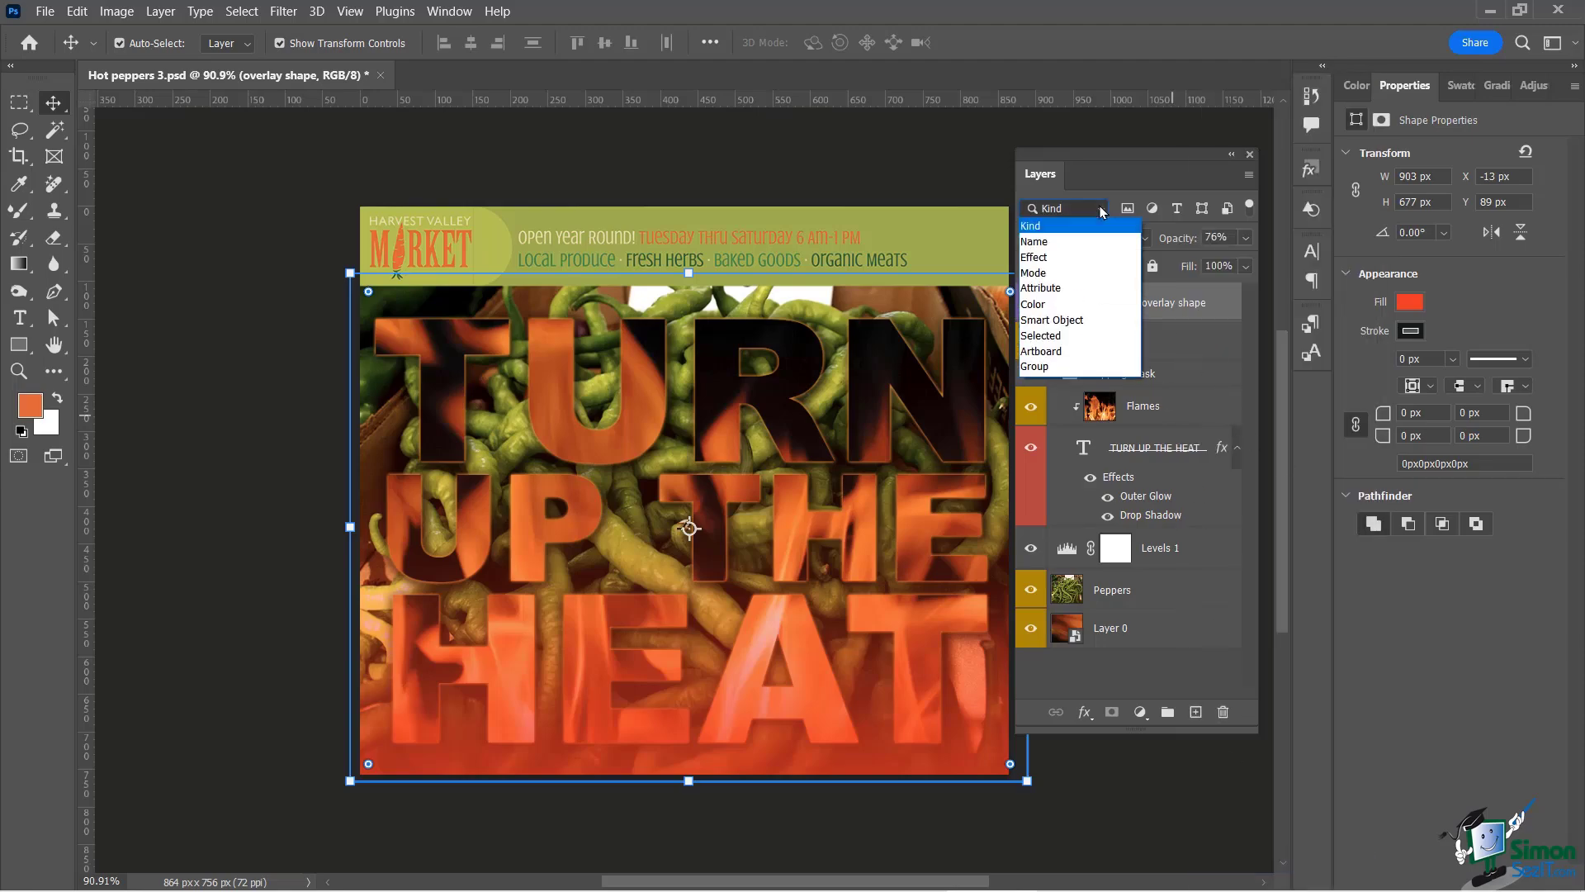
pyautogui.click(1033, 304)
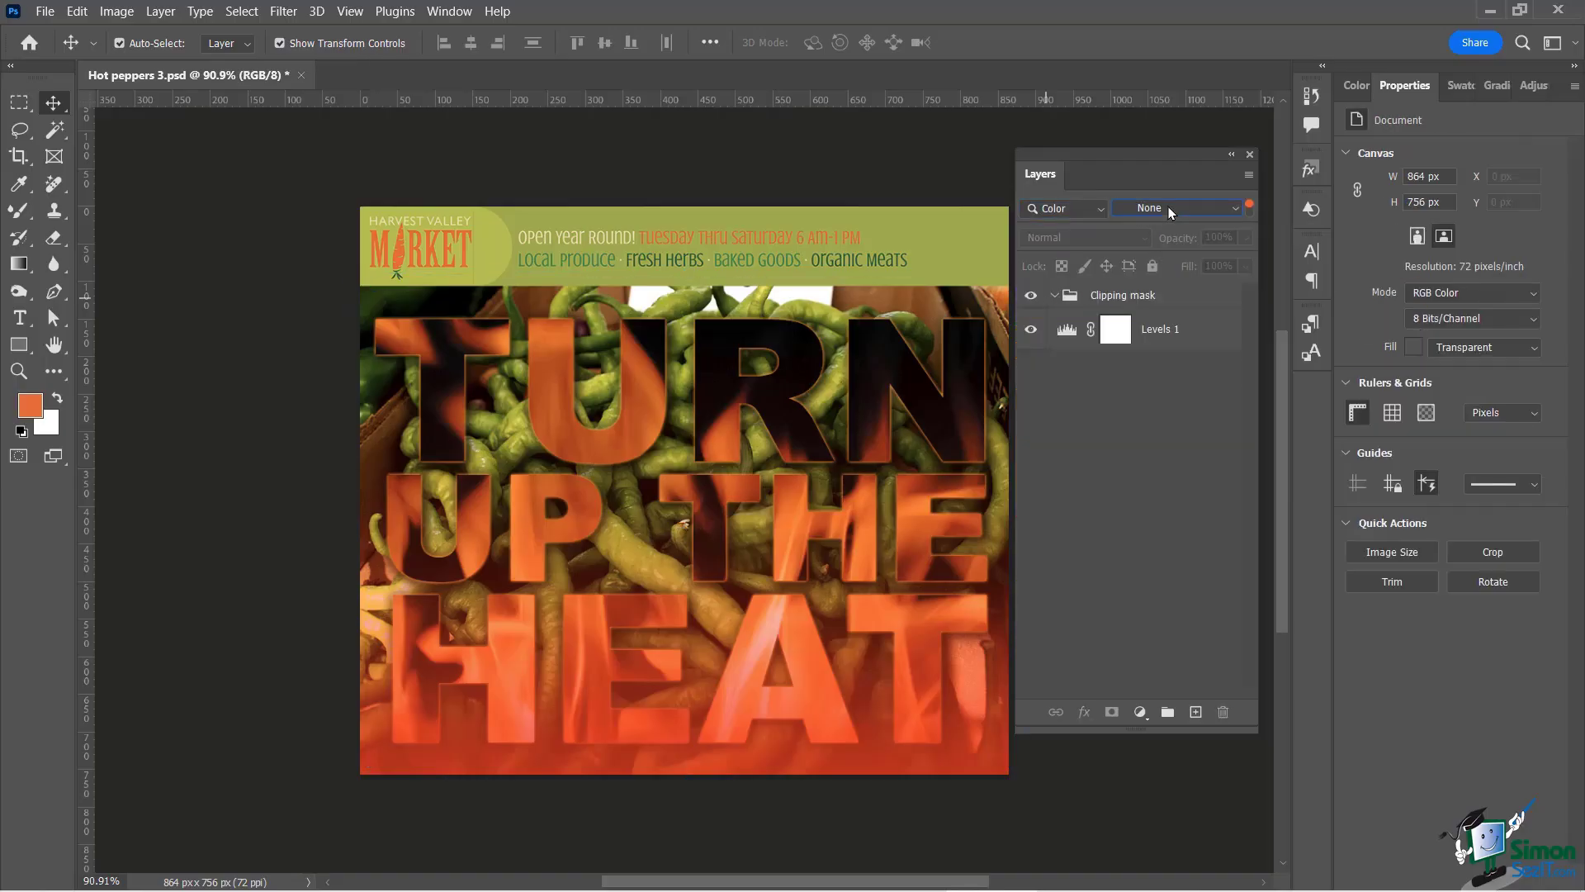
pyautogui.click(1167, 206)
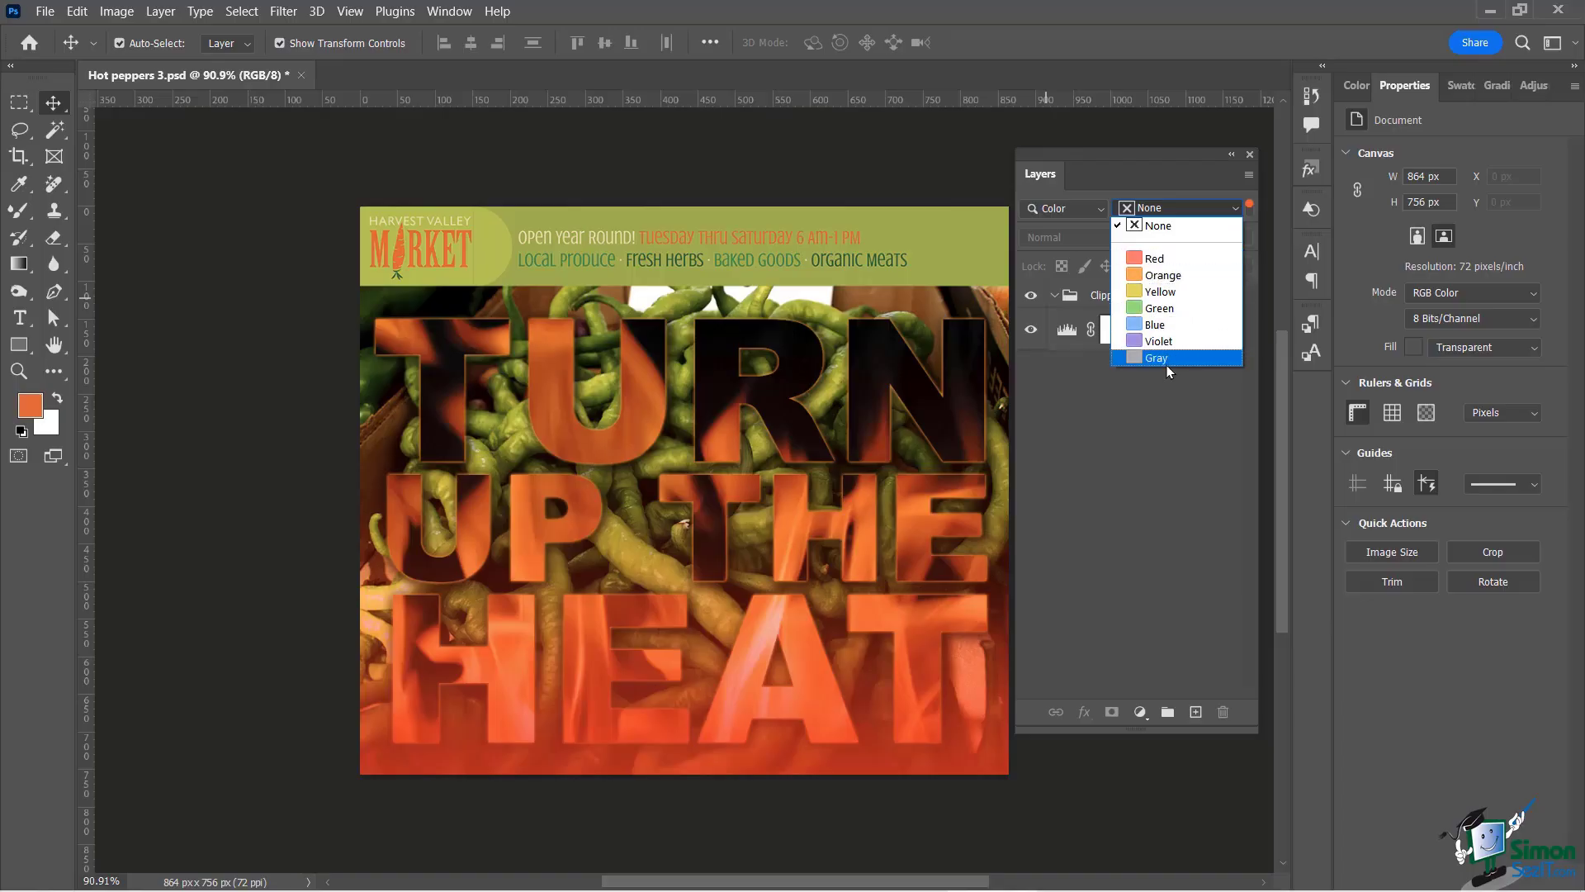
pyautogui.click(1163, 291)
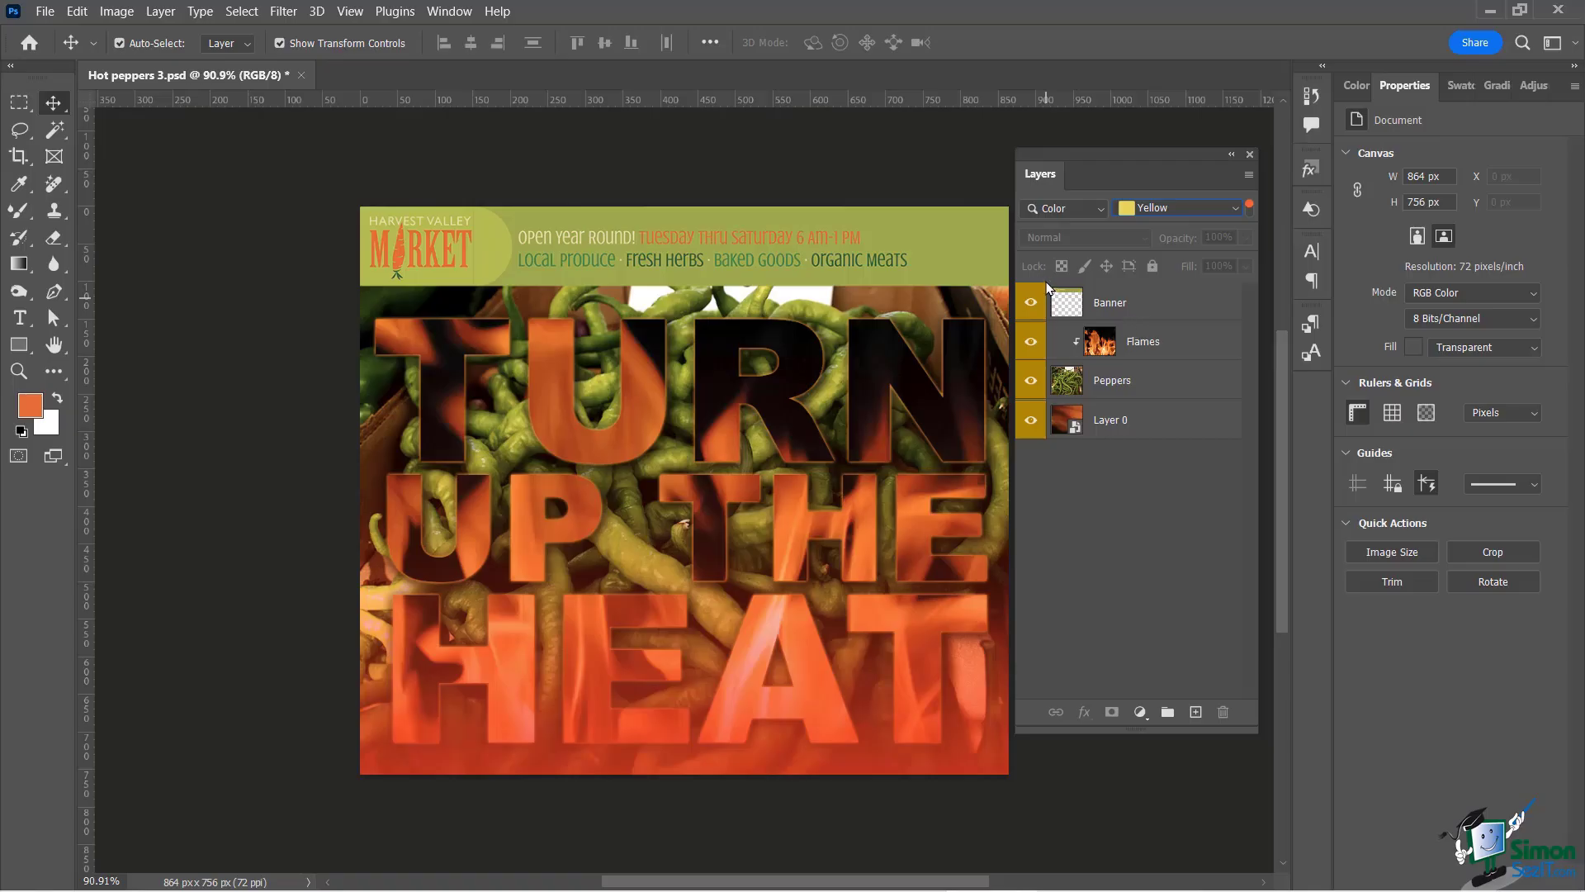
pyautogui.click(1147, 209)
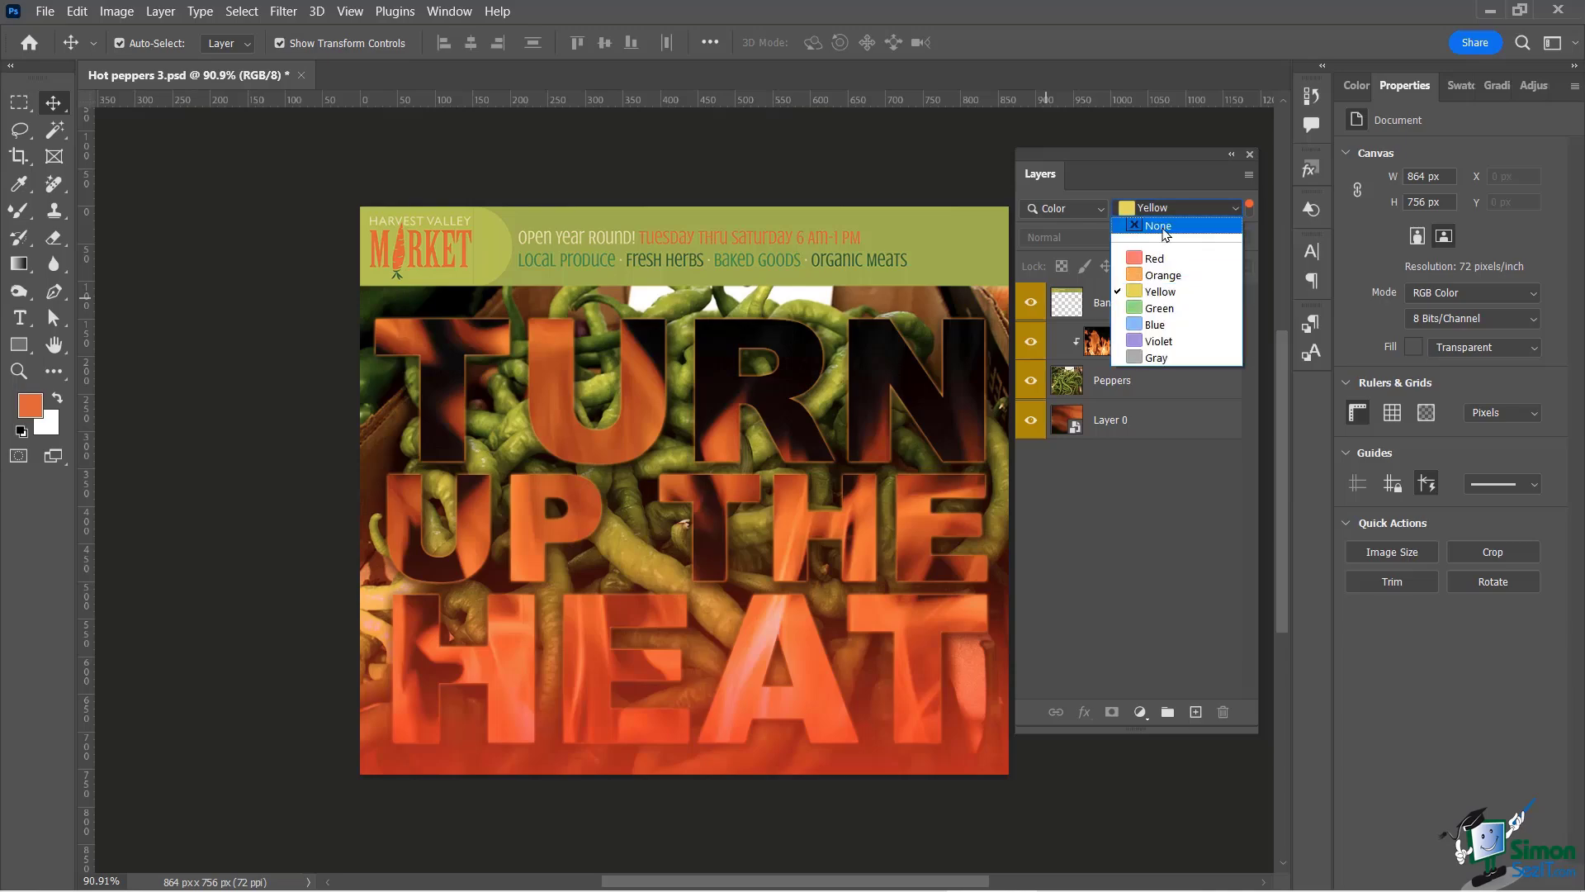
pyautogui.click(1156, 228)
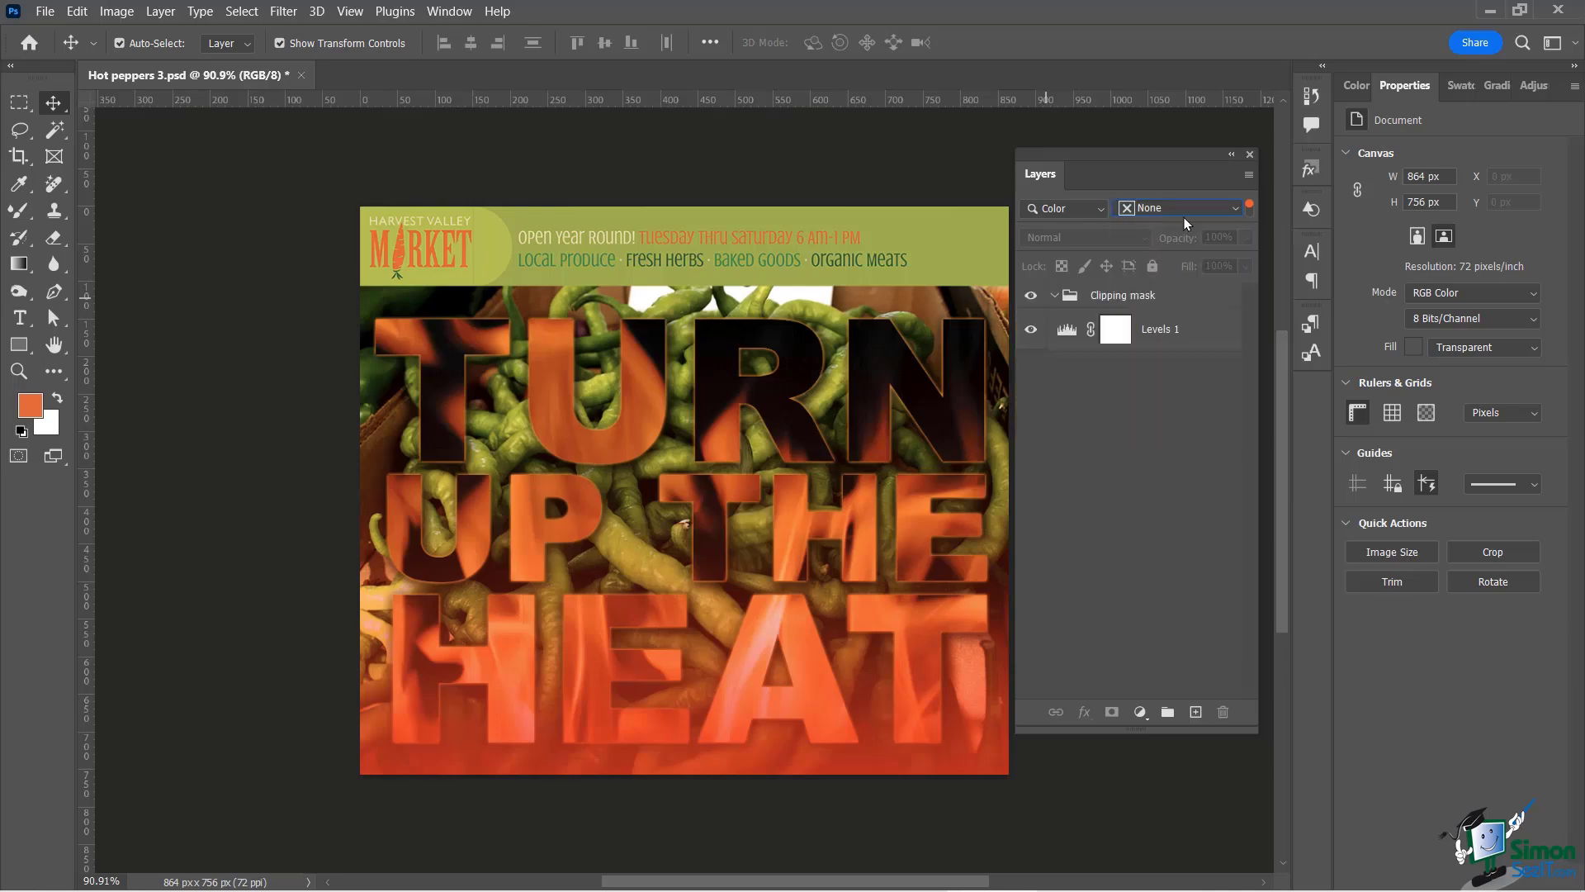
# - Turn layer filtering off and back on, and return the filter type from Color to Kind
pyautogui.click(1249, 205)
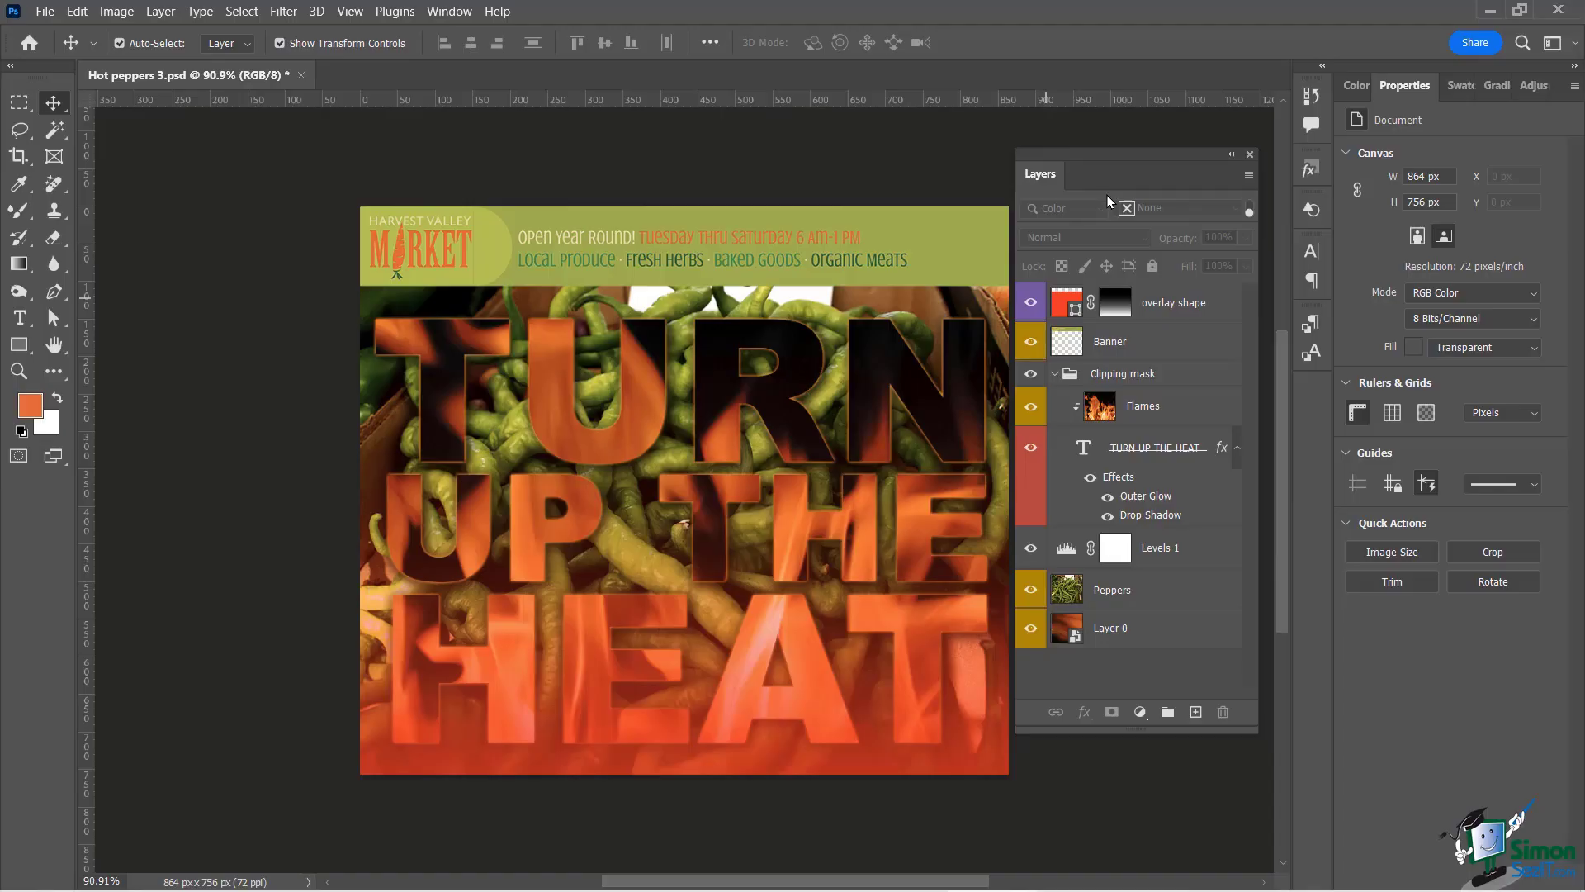
pyautogui.click(1250, 211)
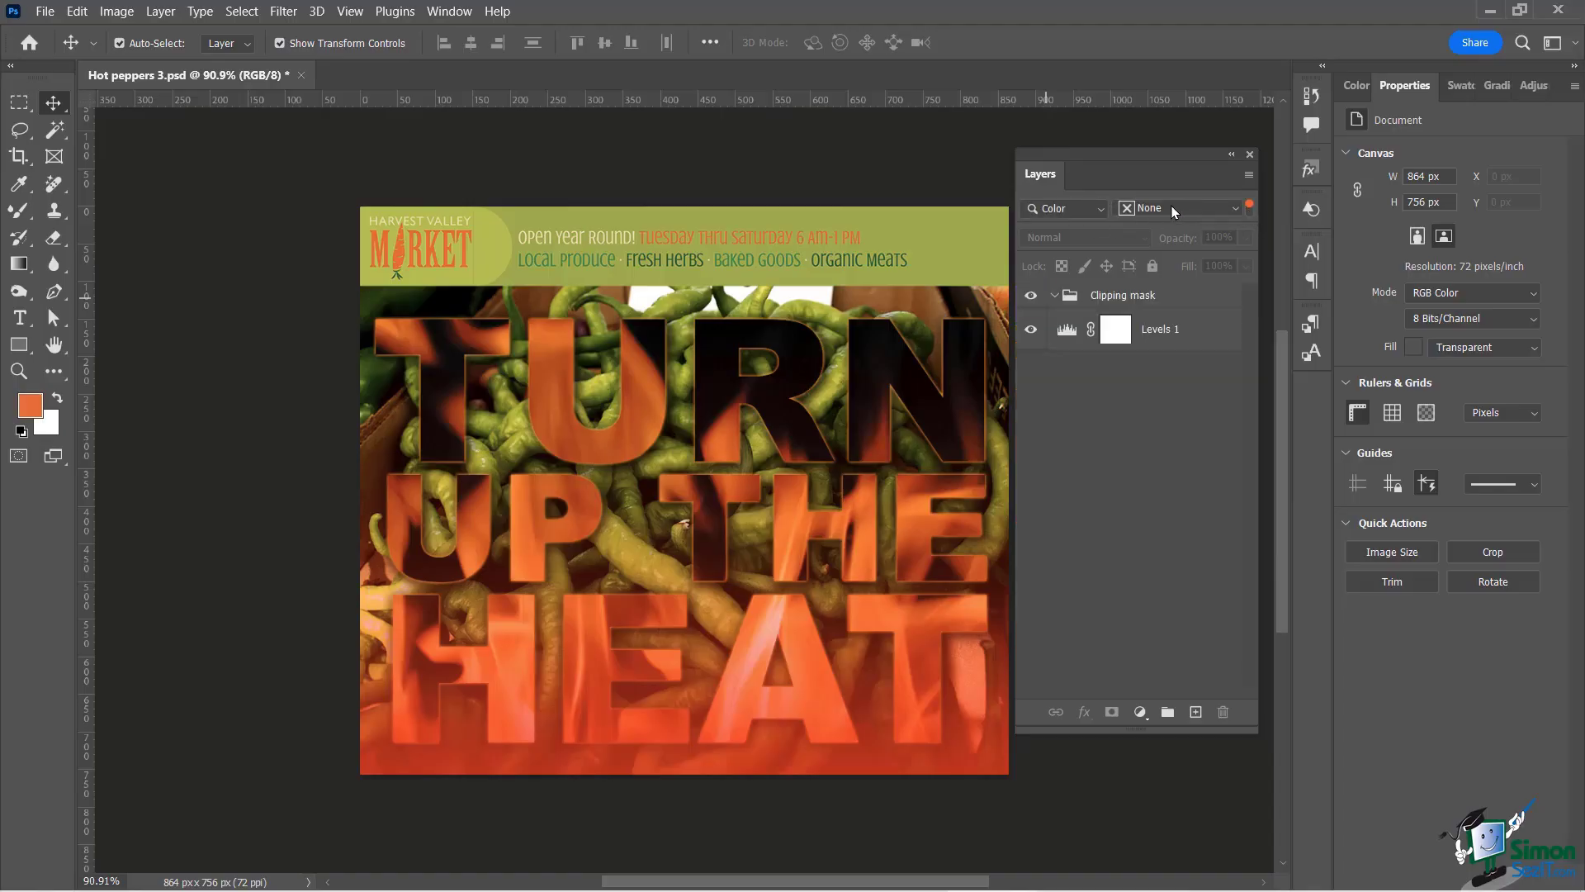
pyautogui.click(1063, 208)
pyautogui.click(1060, 225)
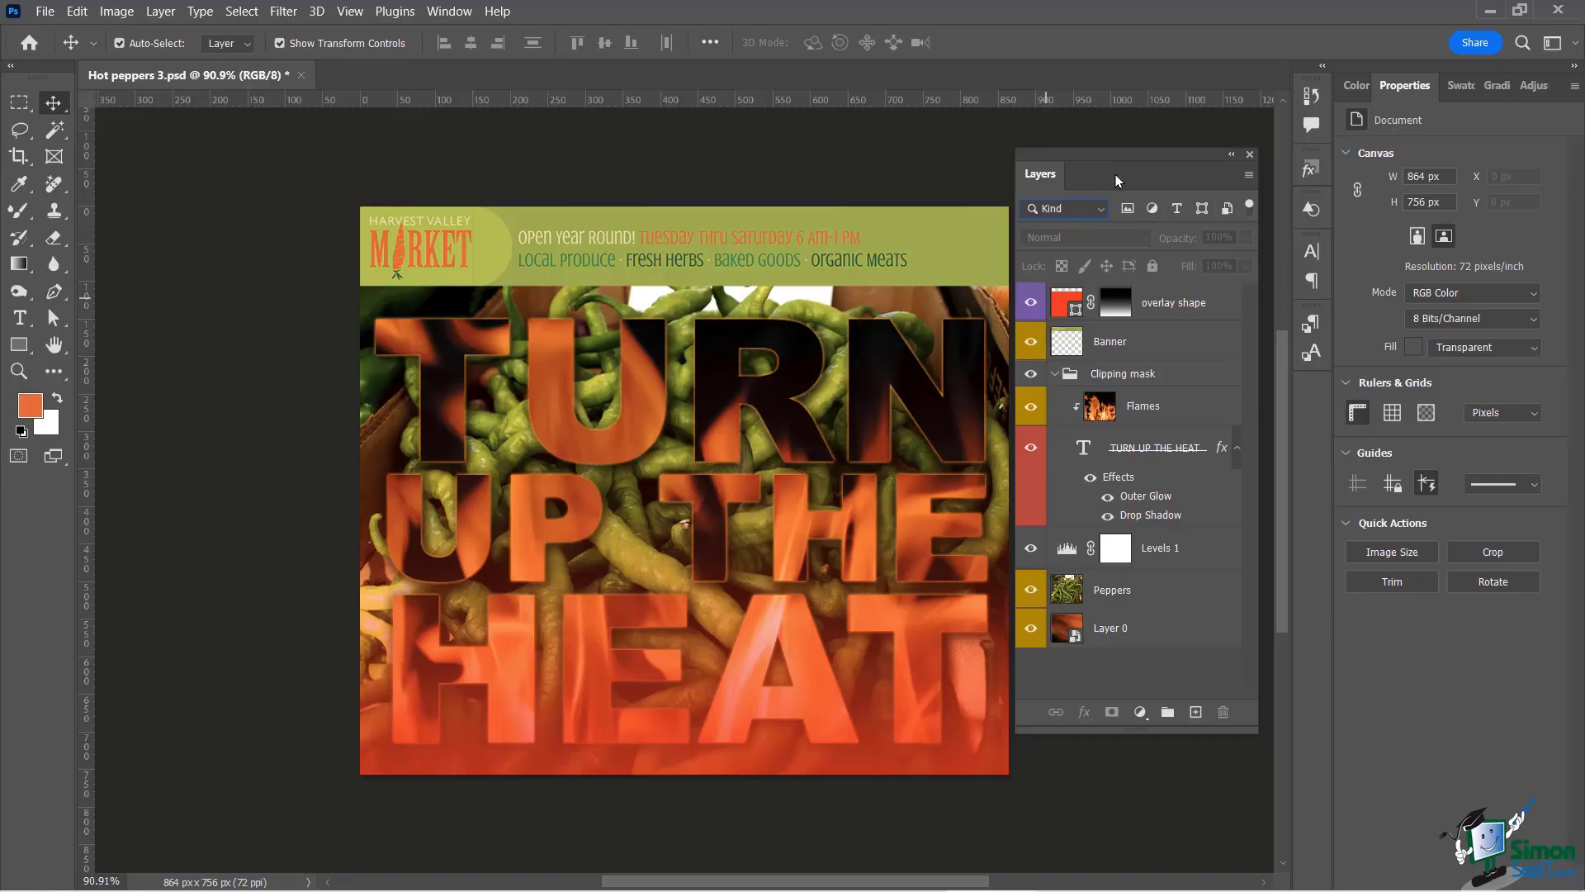
# - Try the Artboard and Smart Object layer filter types, and return the filter type to Kind
pyautogui.click(1102, 211)
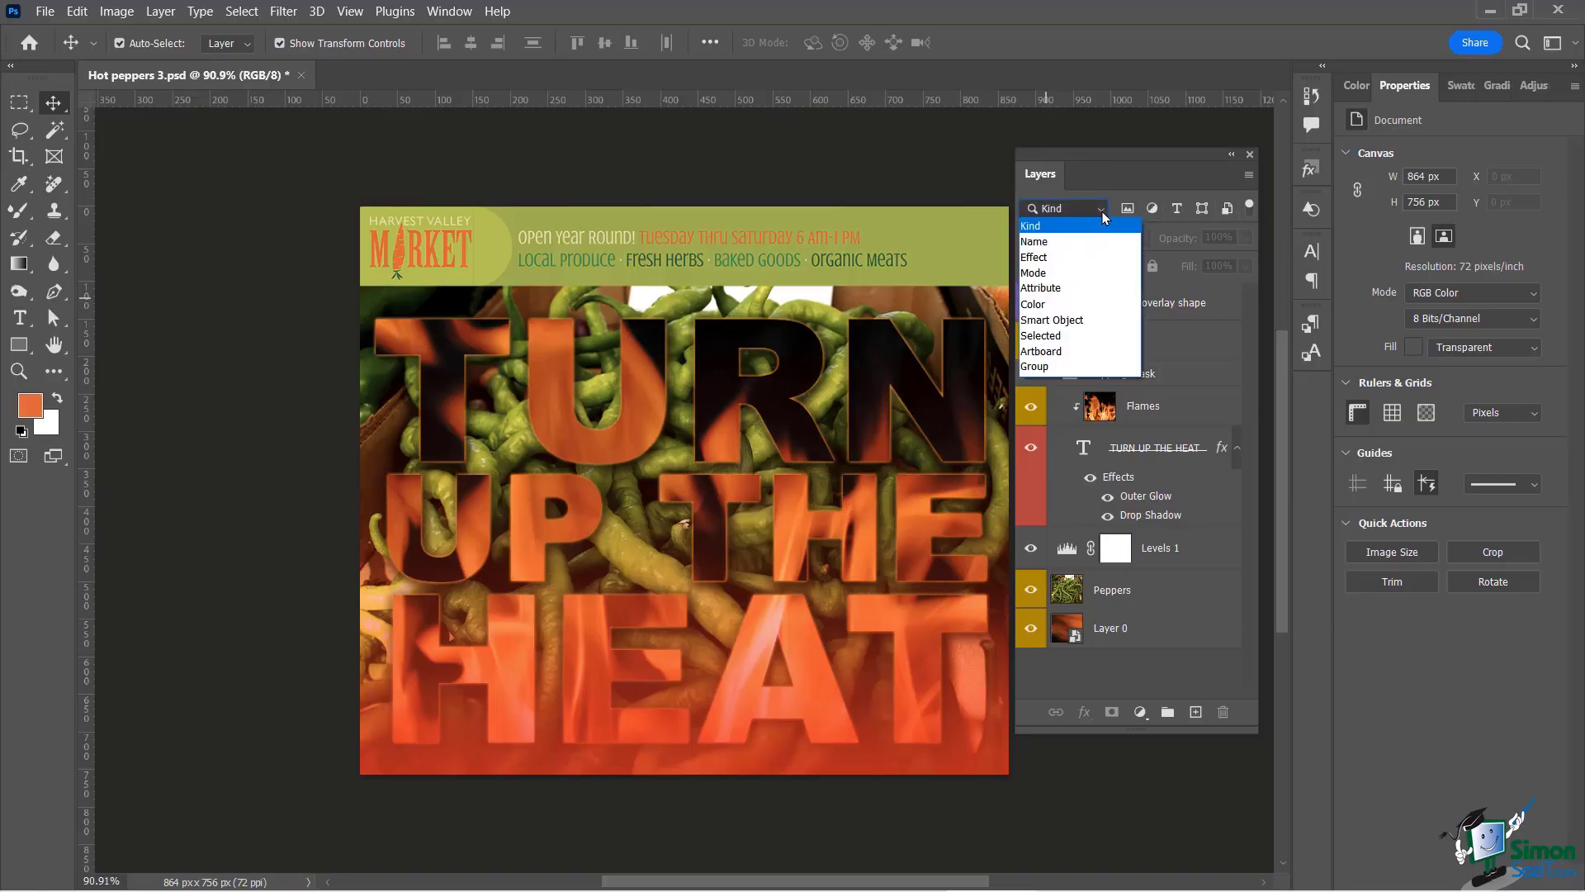
pyautogui.click(1056, 355)
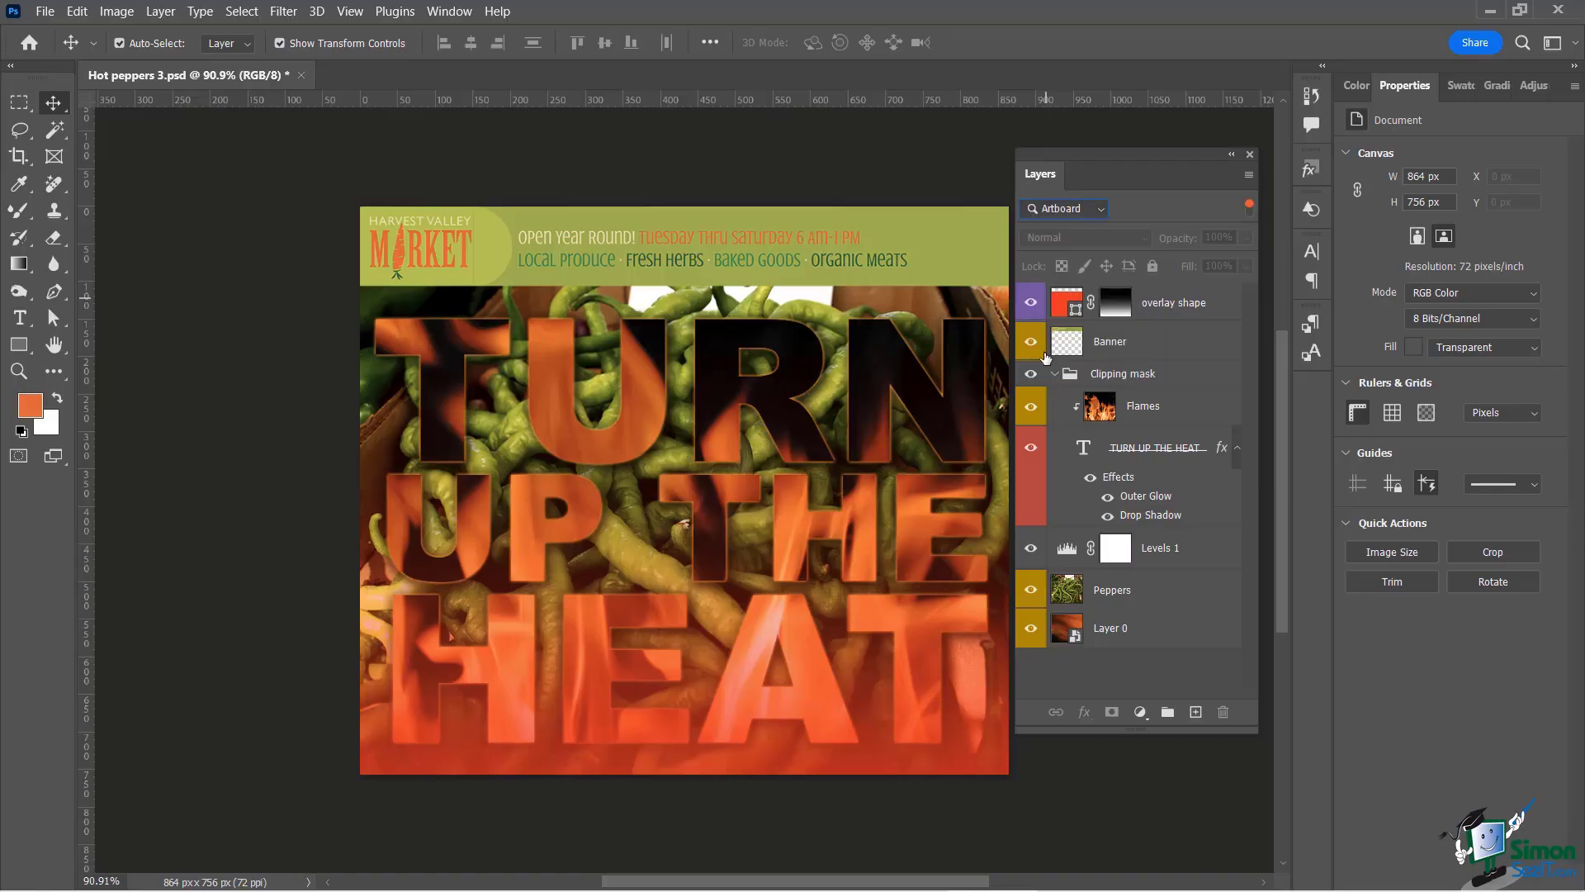
pyautogui.click(1090, 209)
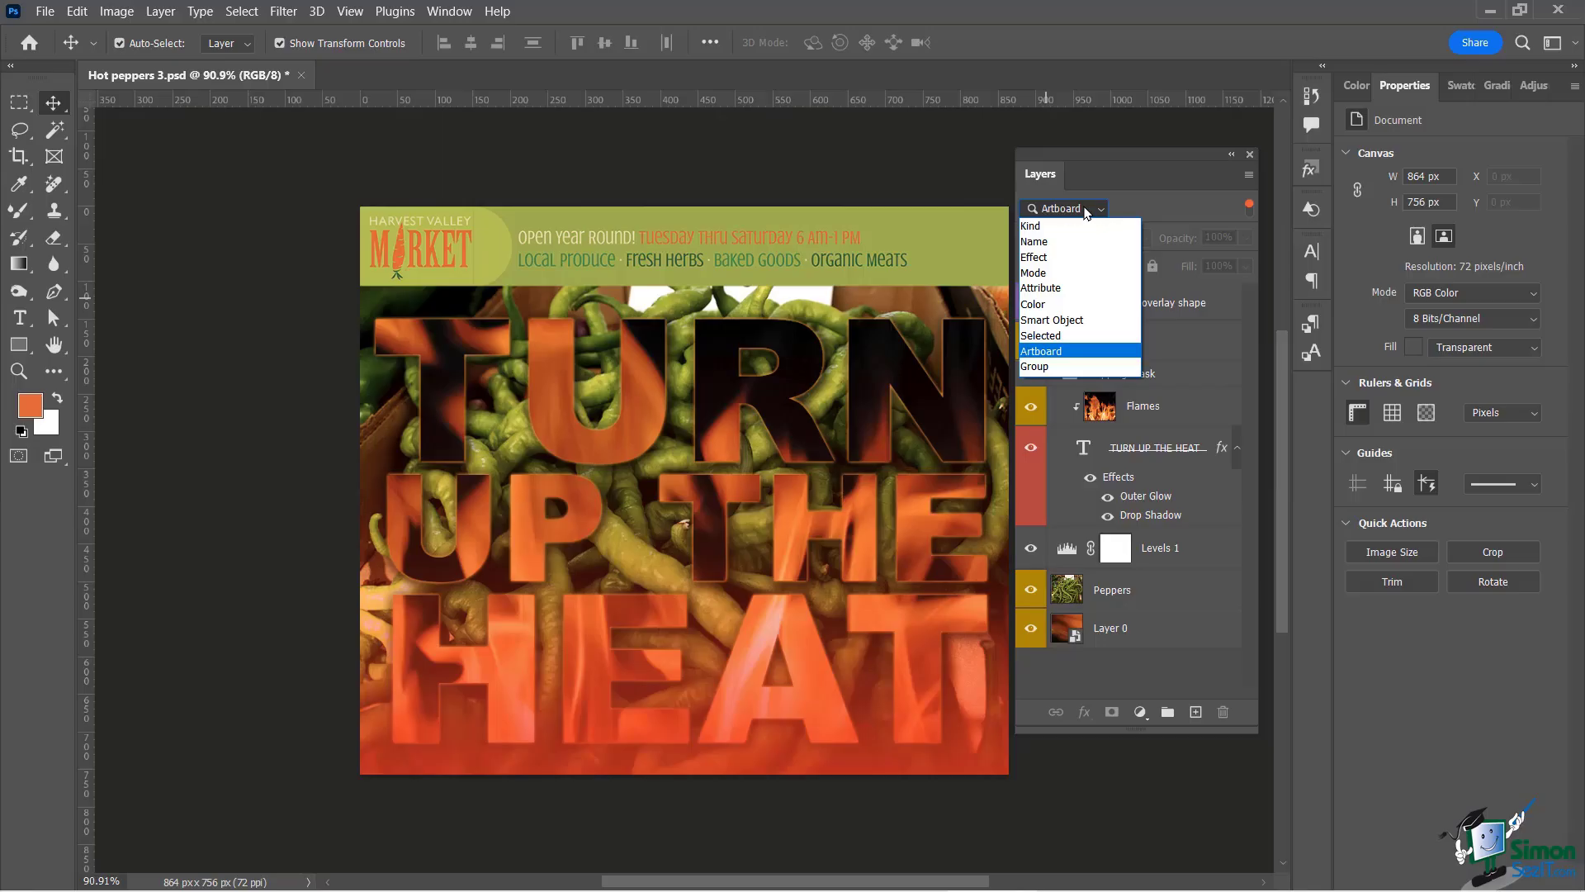
pyautogui.click(1053, 321)
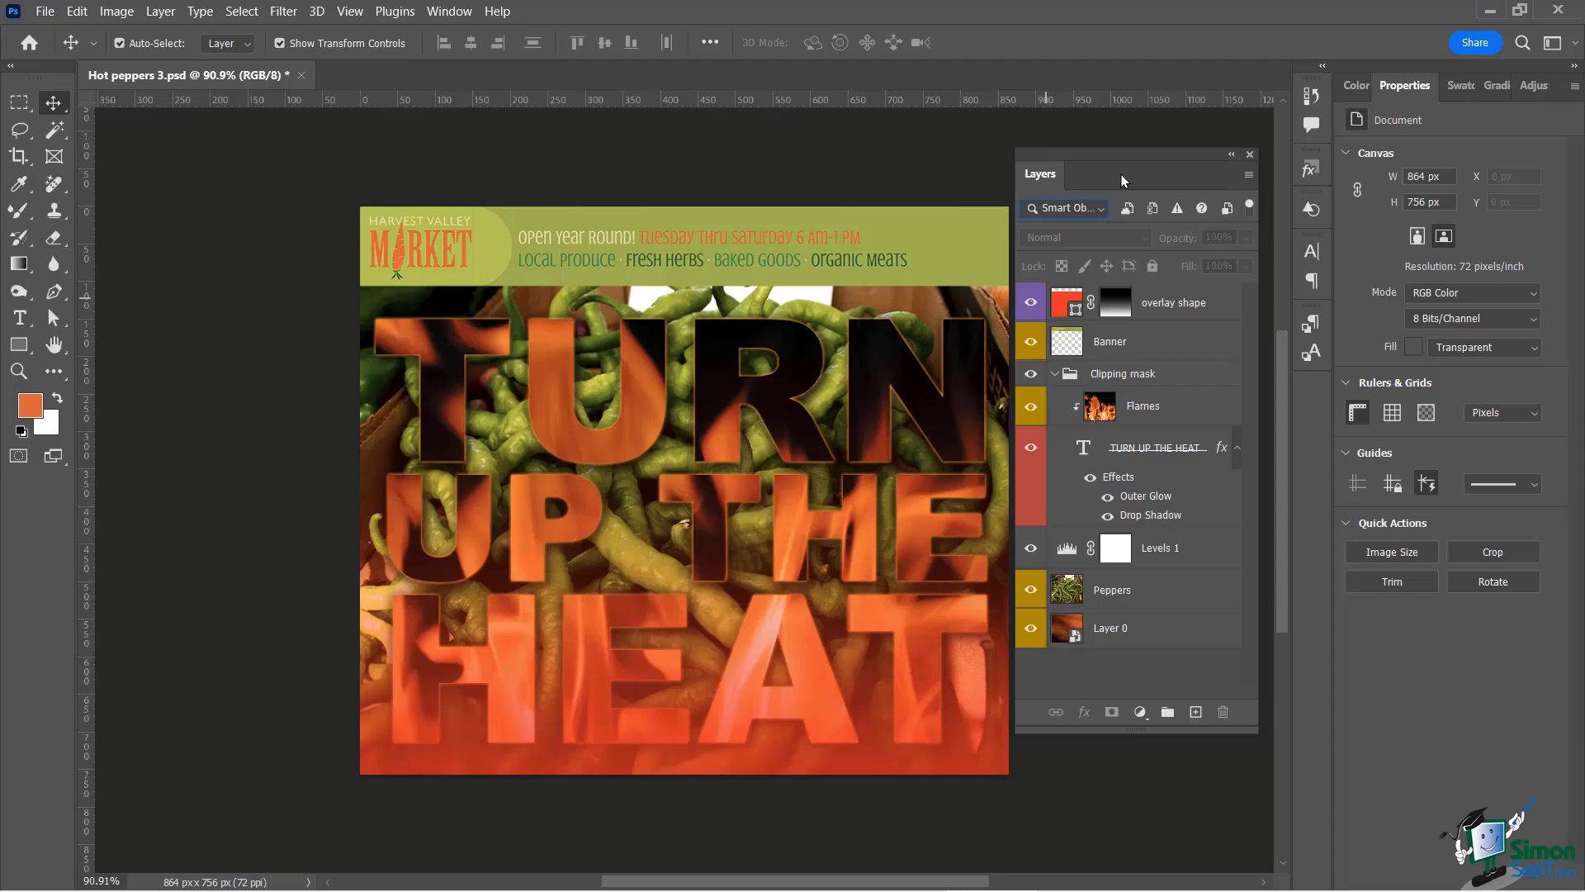
pyautogui.click(1098, 210)
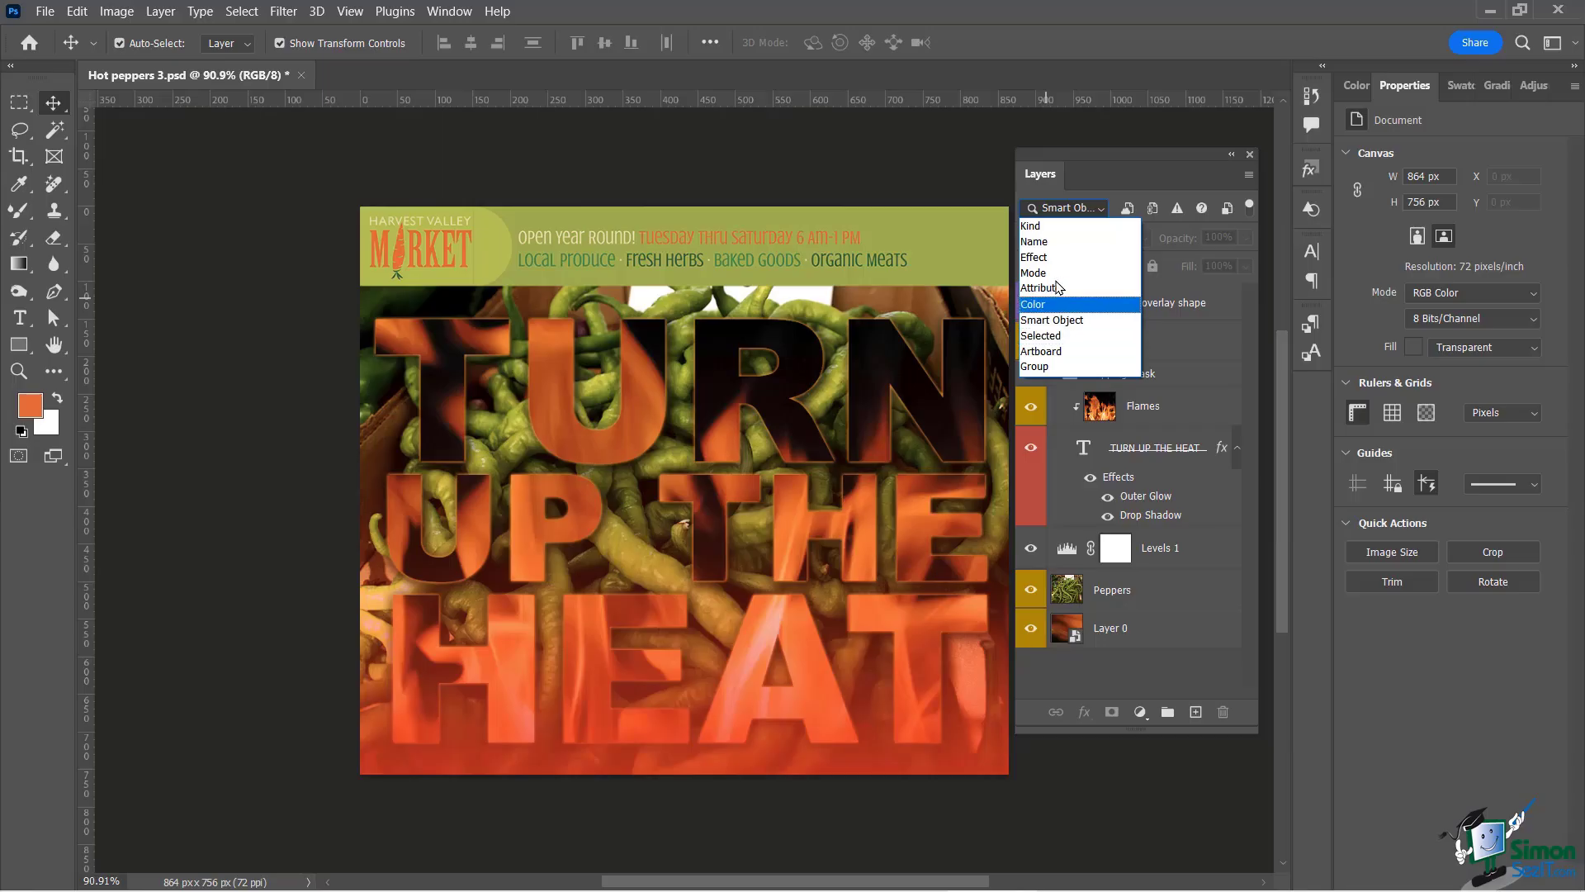
pyautogui.click(1042, 227)
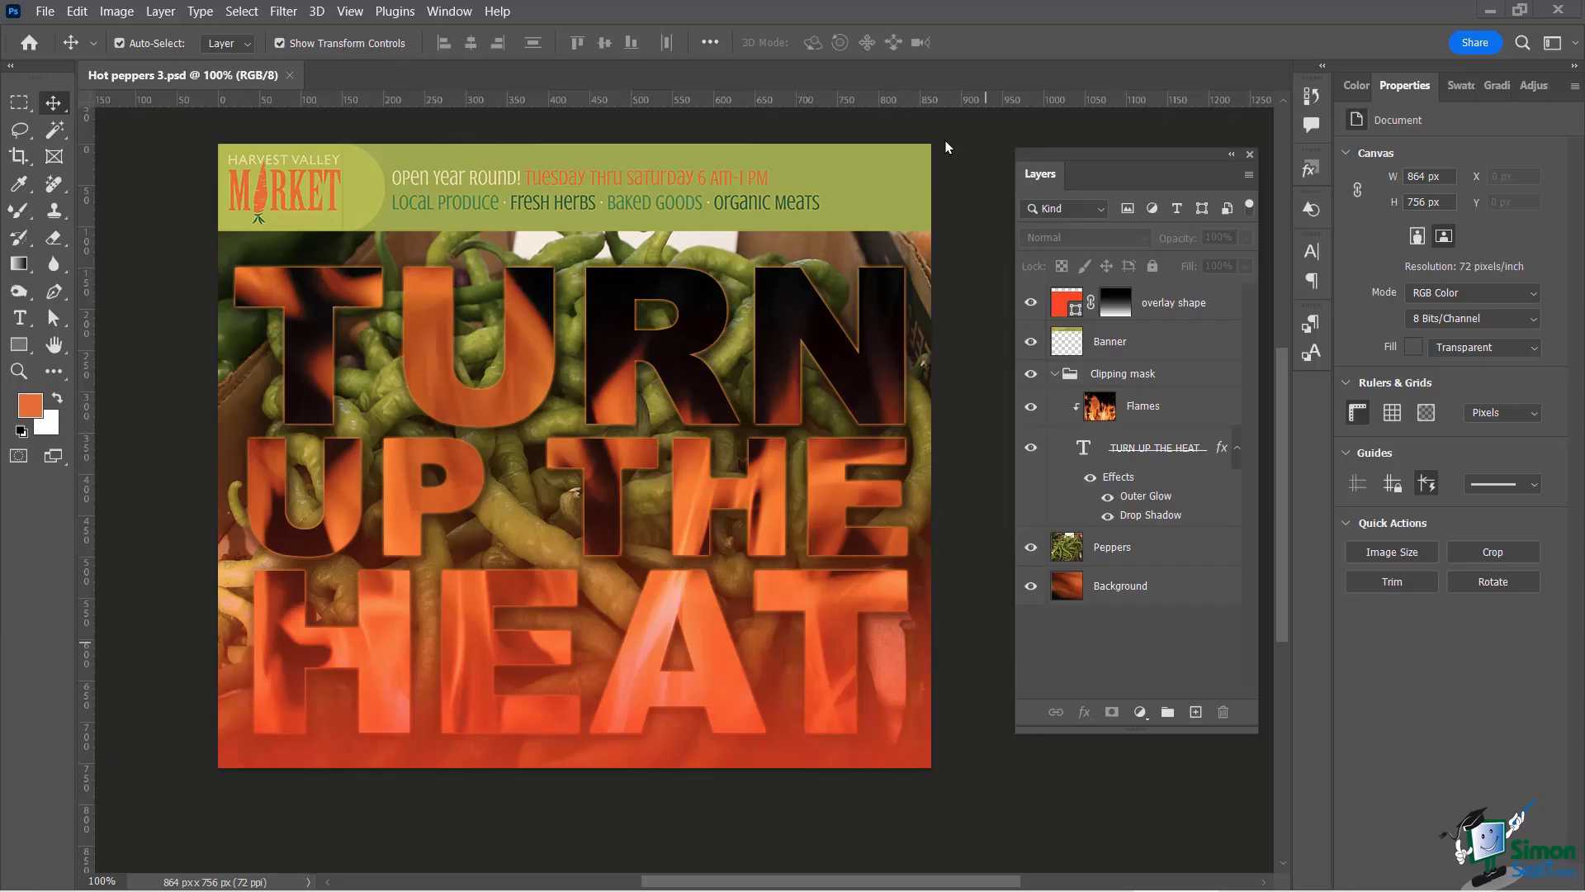
# - Show Layer Comps as a separate floating panel beside the Layers panel, and collapse the Notes panel
pyautogui.click(439, 15)
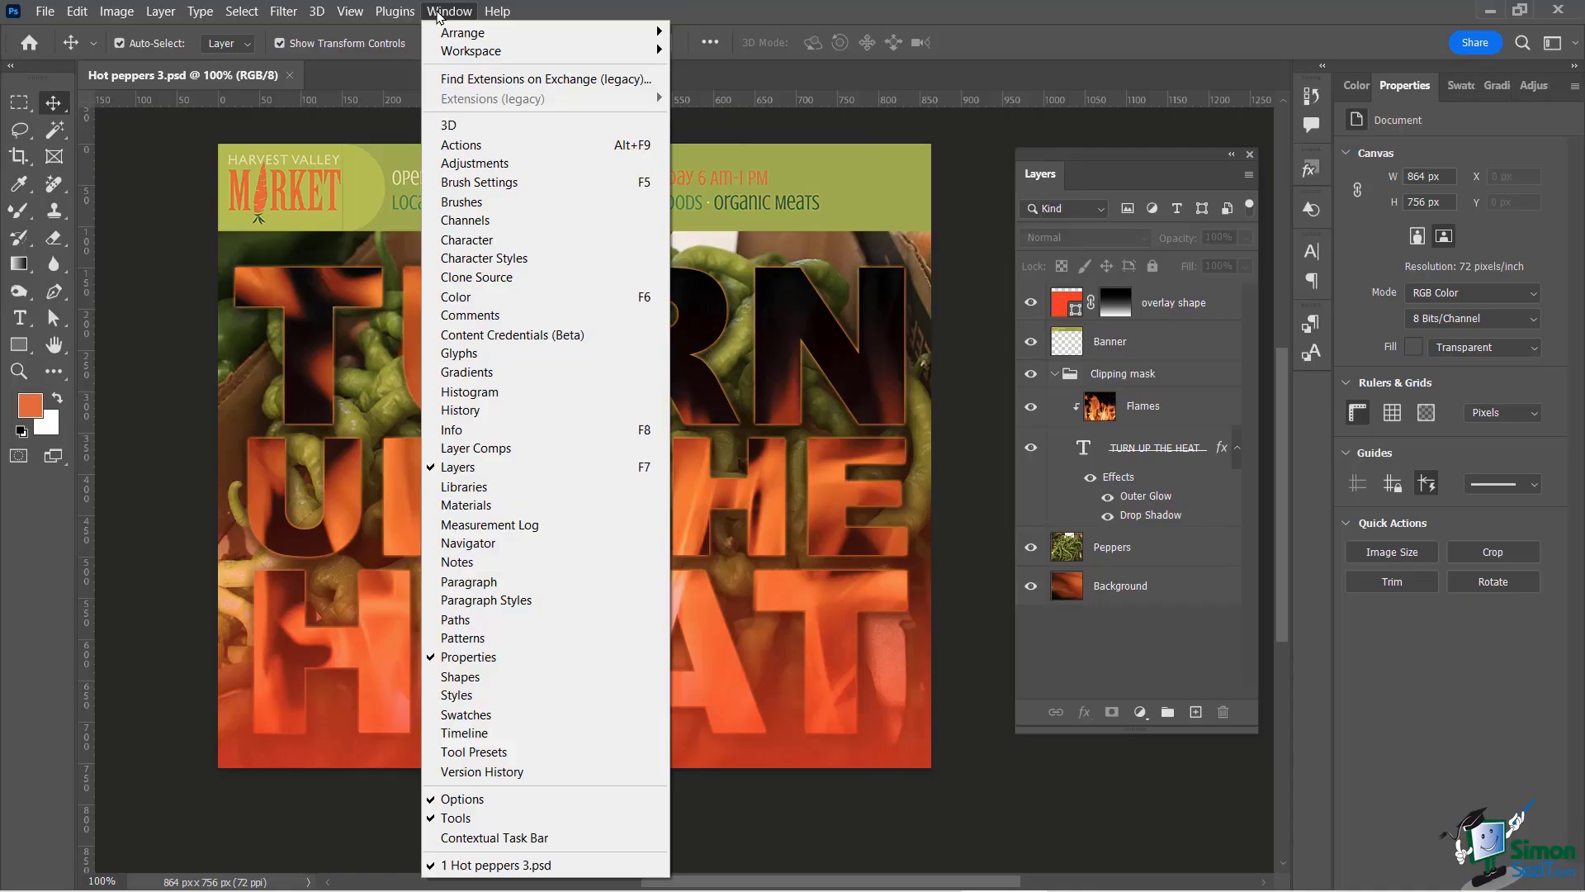
pyautogui.click(485, 450)
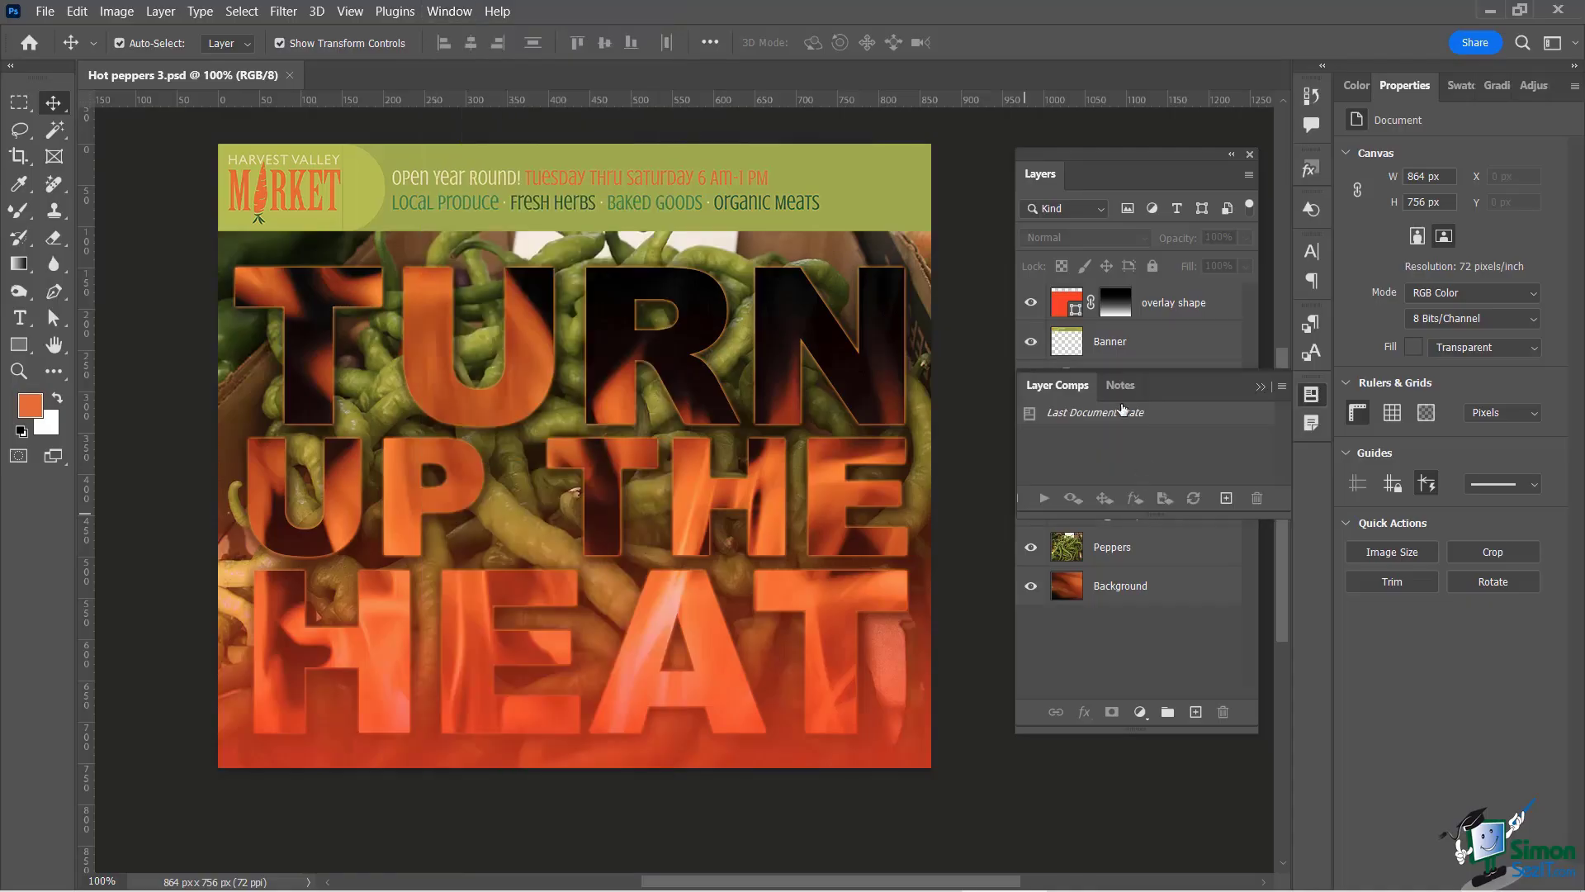
pyautogui.moveTo(1075, 389); pyautogui.dragTo(770, 176)
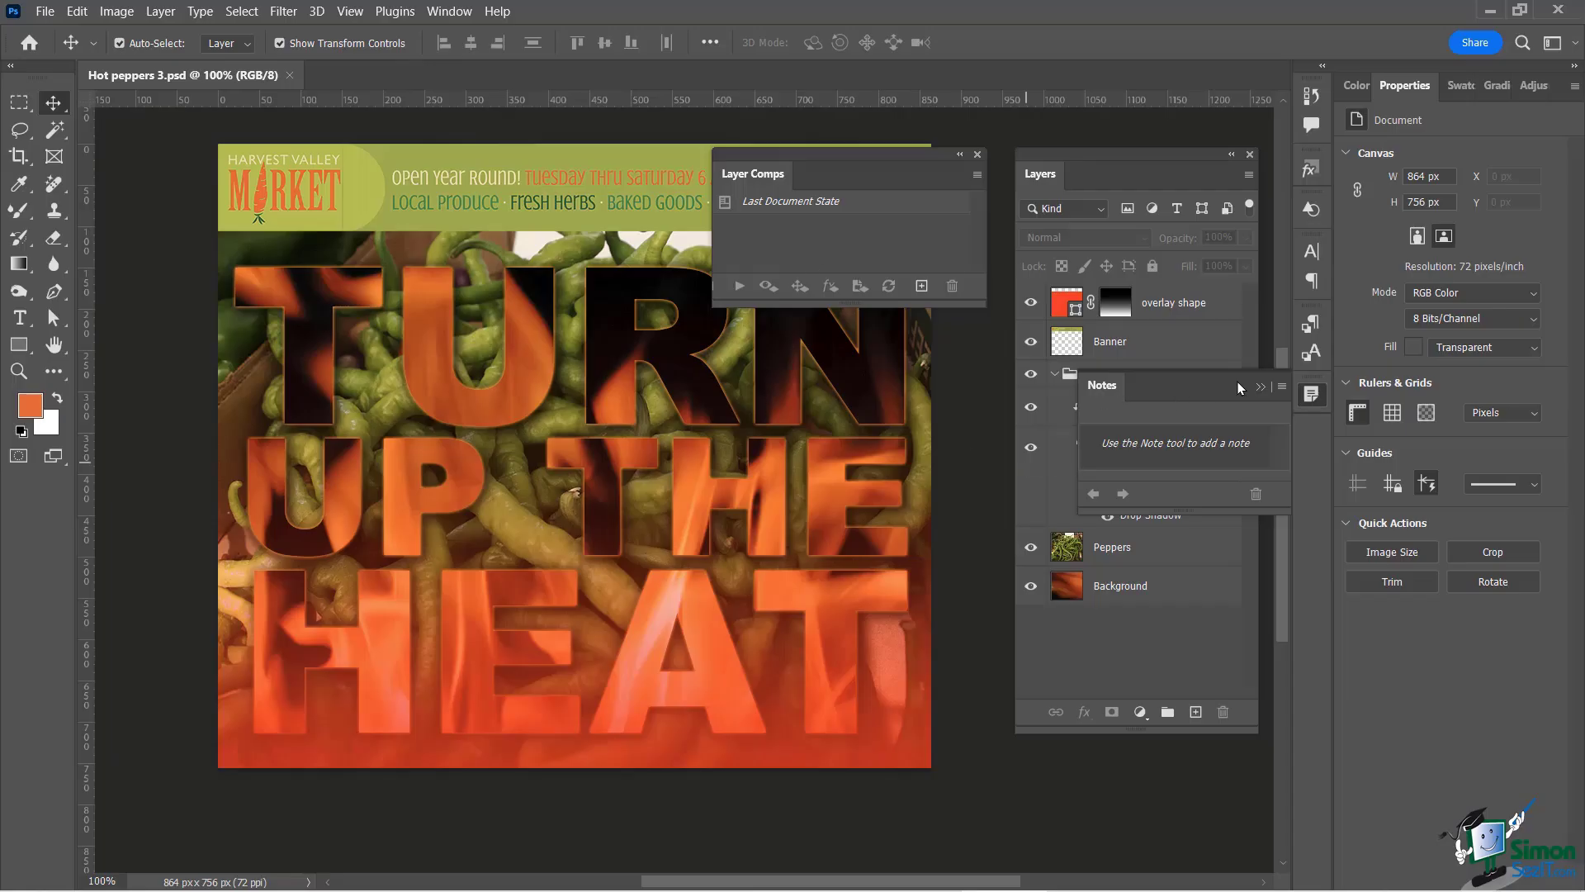
pyautogui.click(1259, 386)
pyautogui.moveTo(1086, 157)
pyautogui.mouseDown()
pyautogui.moveTo(1090, 211)
pyautogui.moveTo(1088, 166)
pyautogui.mouseUp()
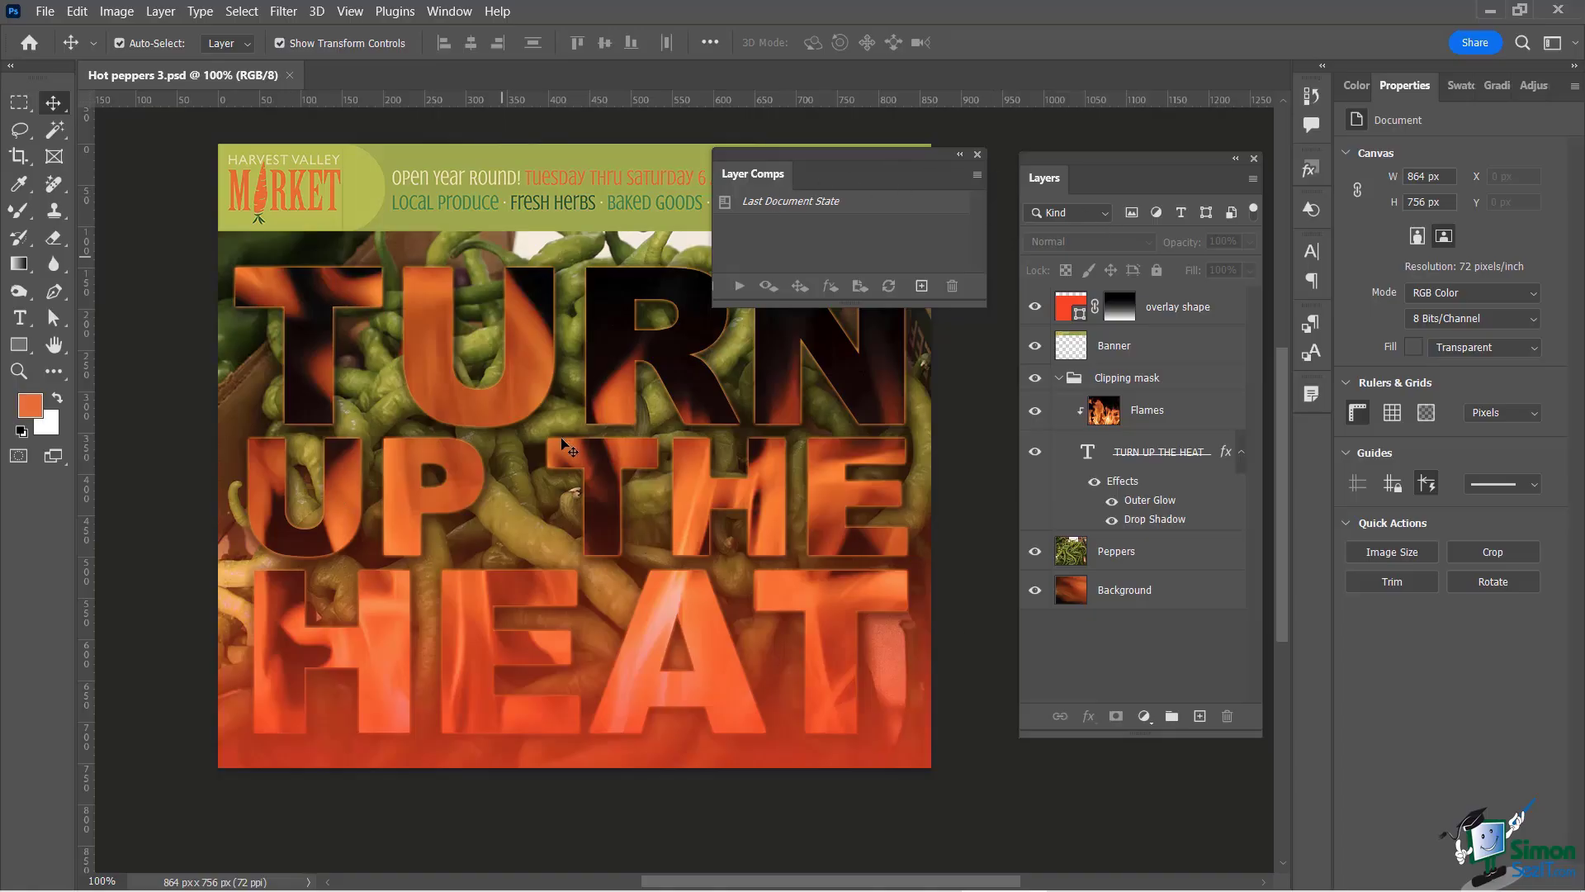
# - Save a layer comp named "Version 1 - Red Overlay" recording visibility, position, appearance and smart object comp selection, and make the Layer Comps panel taller
pyautogui.click(923, 287)
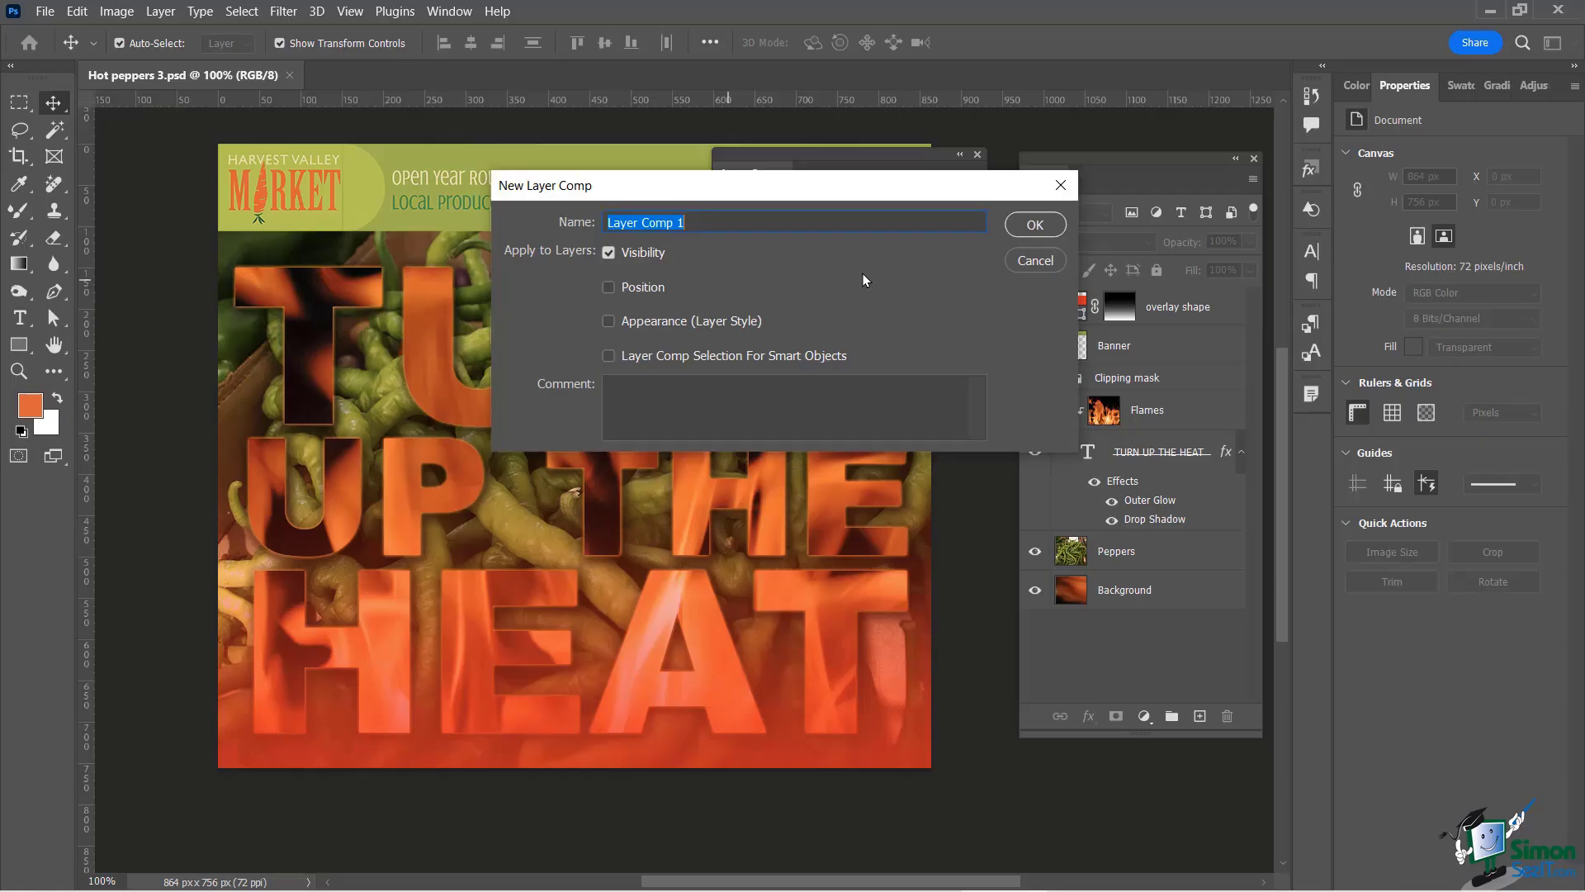
pyautogui.write('Version 1 - Red Overlayer')
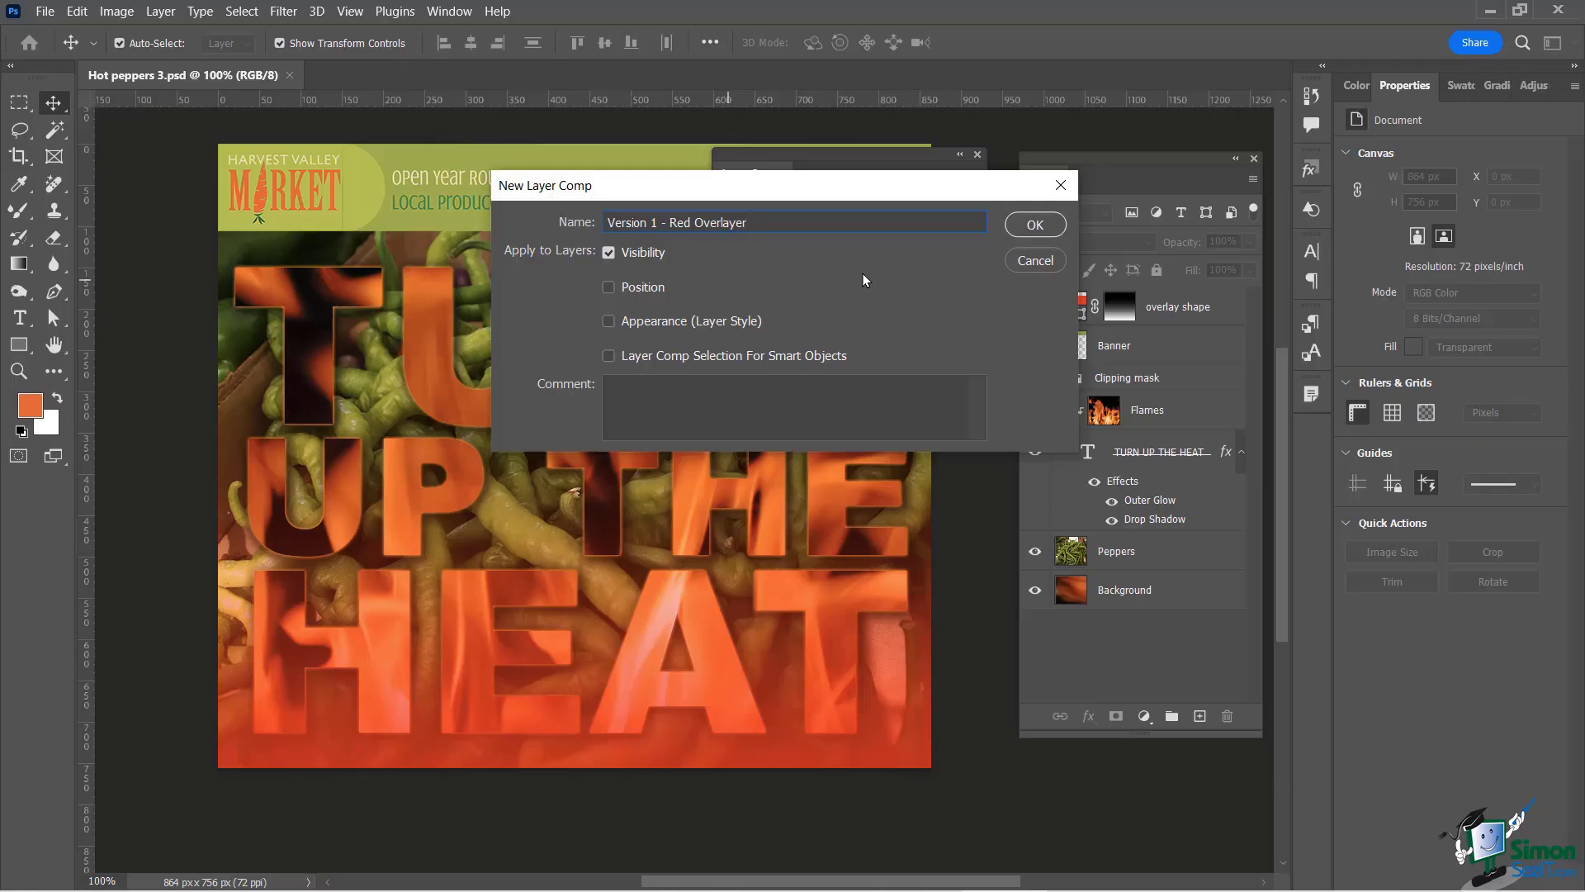
pyautogui.press('BackSpace')
pyautogui.press('BackSpace')
pyautogui.click(611, 287)
pyautogui.click(611, 320)
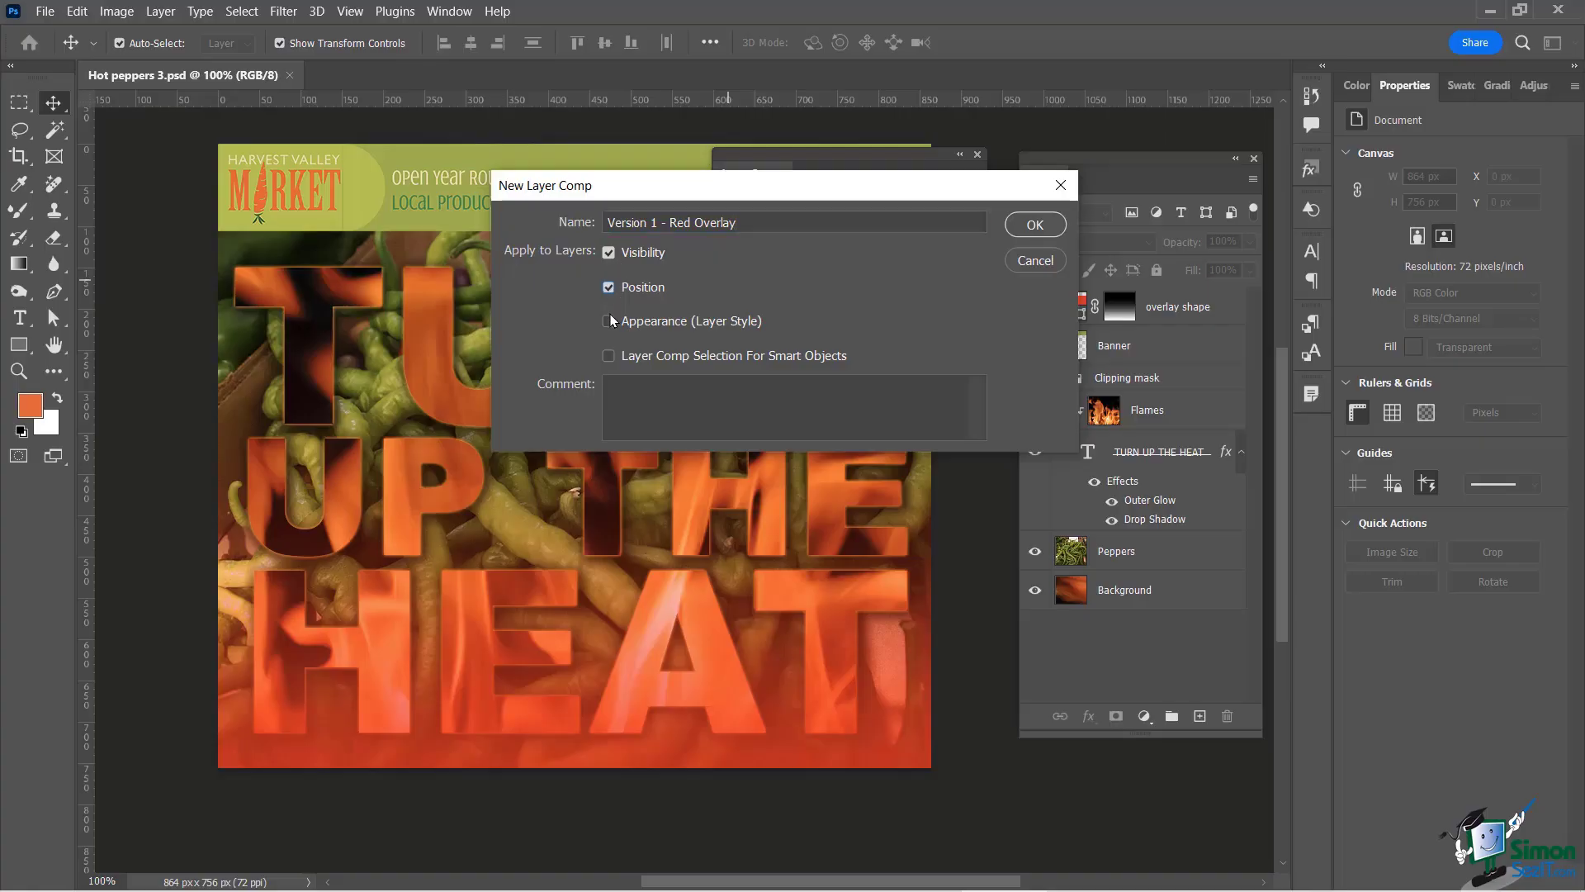
pyautogui.click(611, 356)
pyautogui.click(1034, 226)
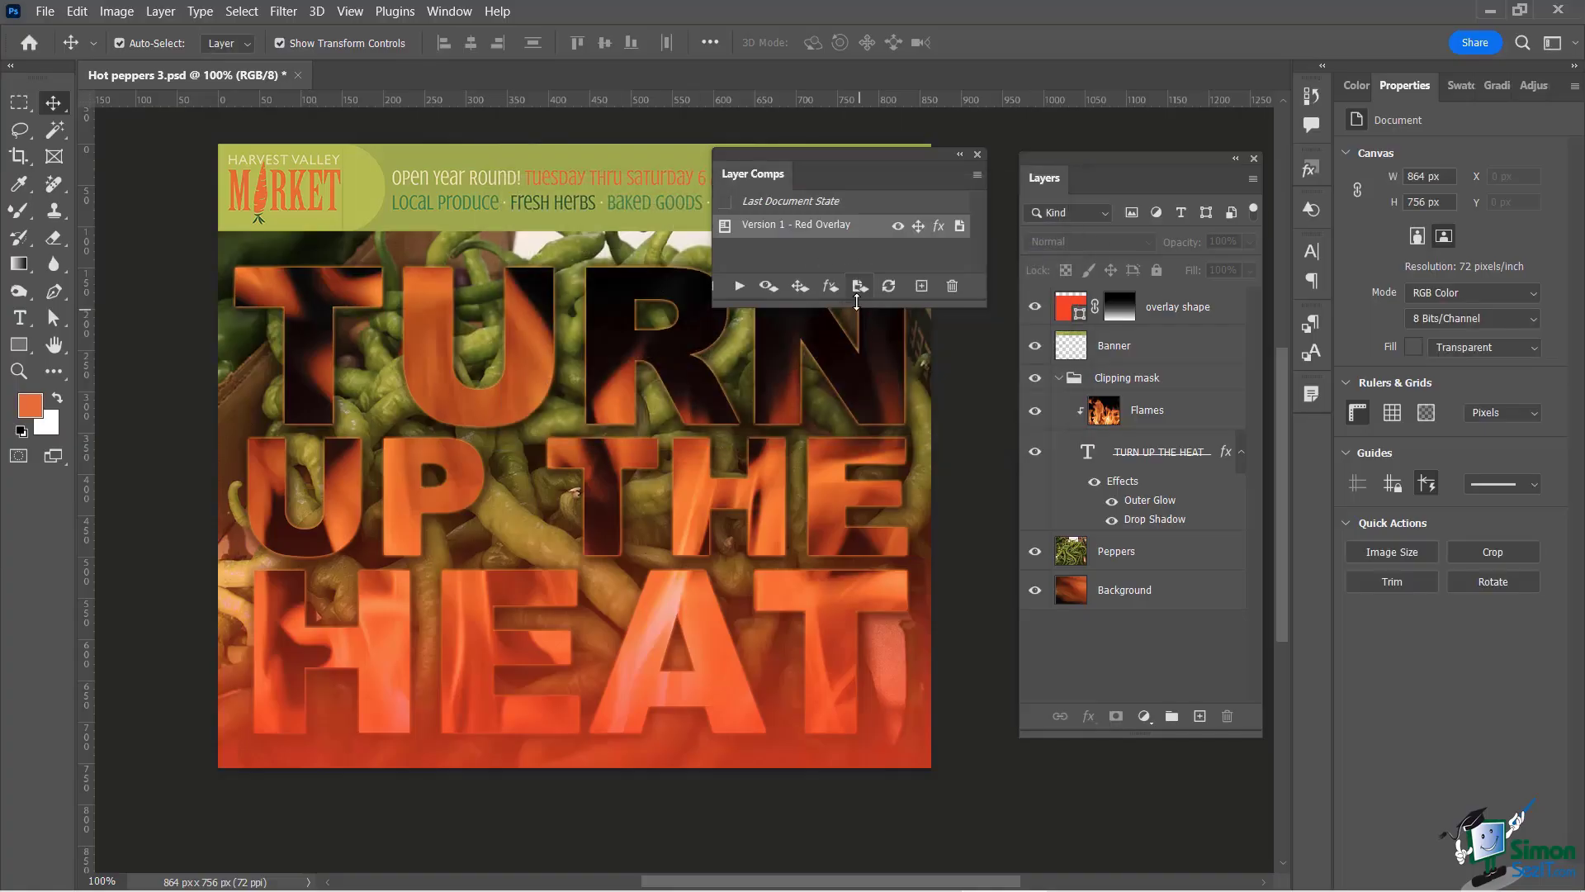
pyautogui.moveTo(857, 302); pyautogui.dragTo(864, 392)
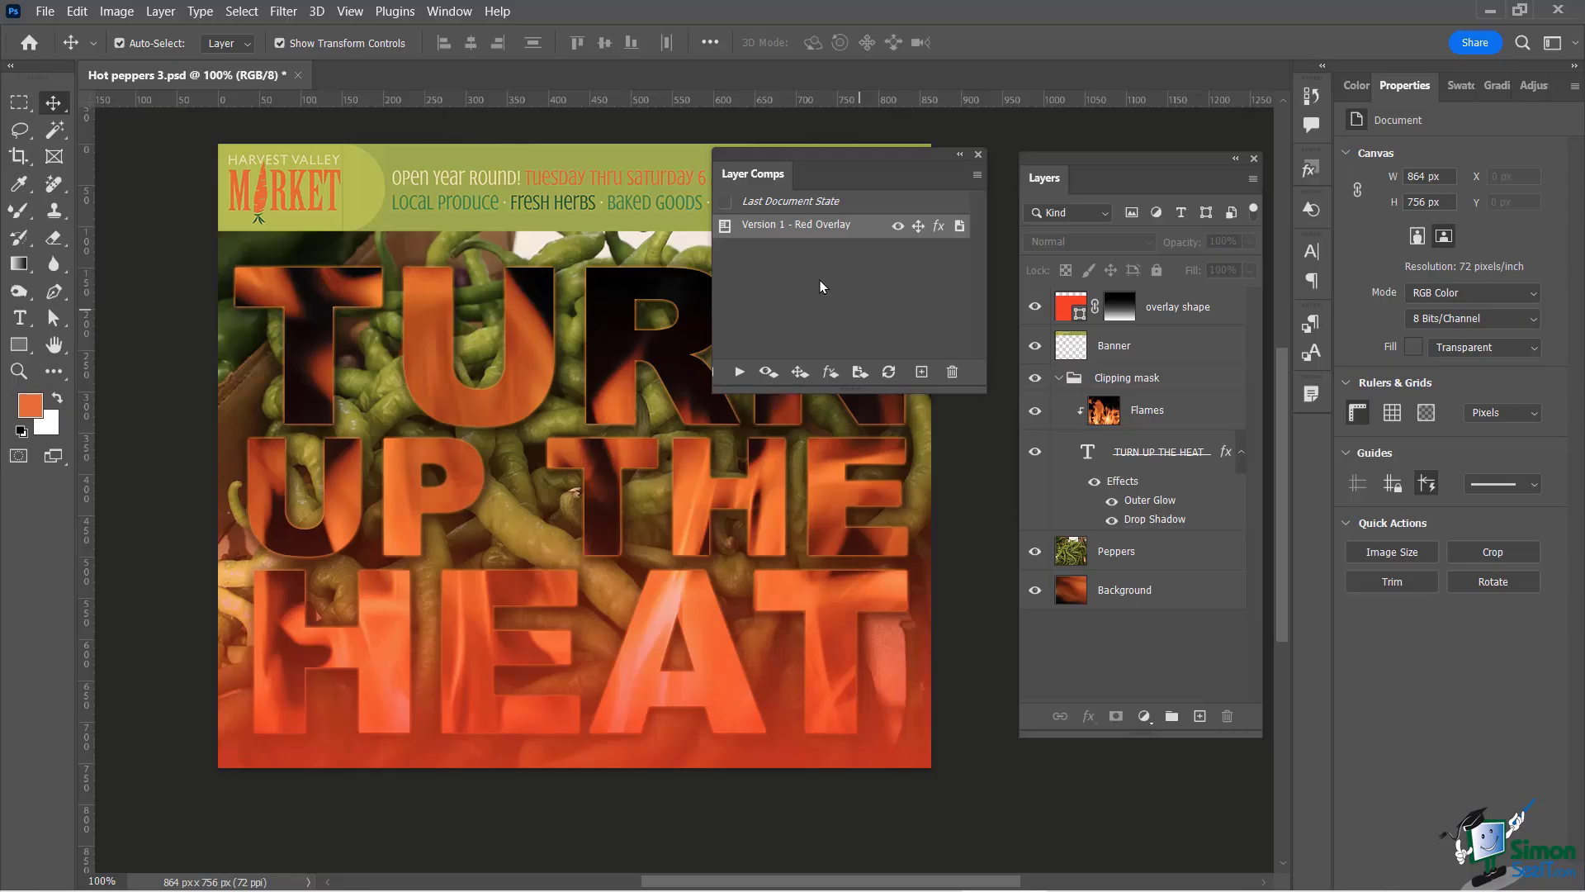
# - Set the blend mode of the Clipping mask group to Pin Light
pyautogui.click(1090, 384)
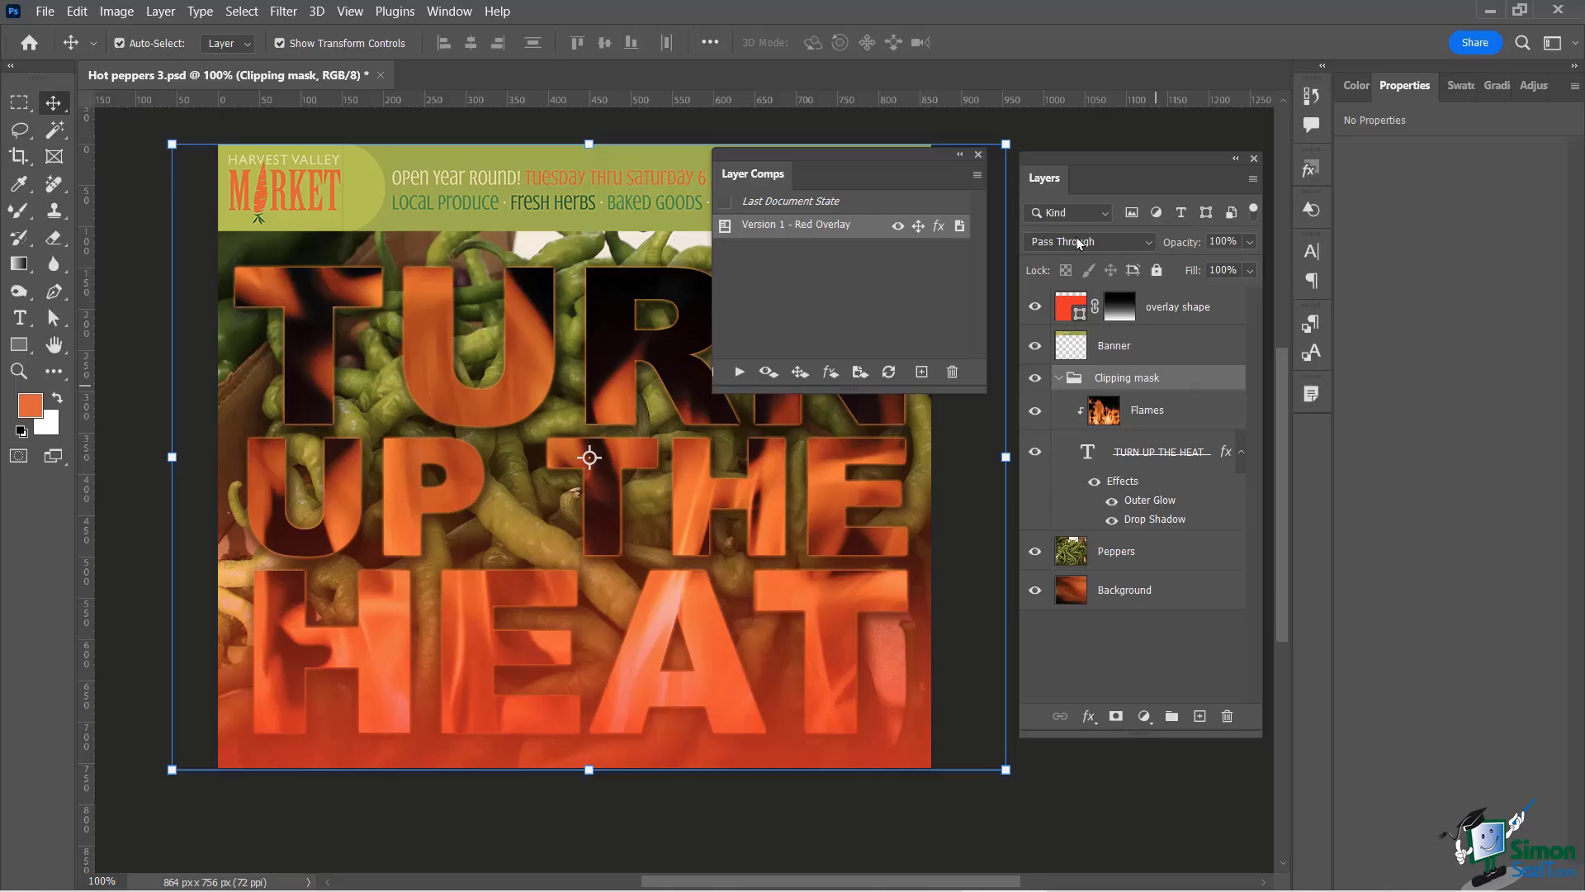
pyautogui.click(1070, 242)
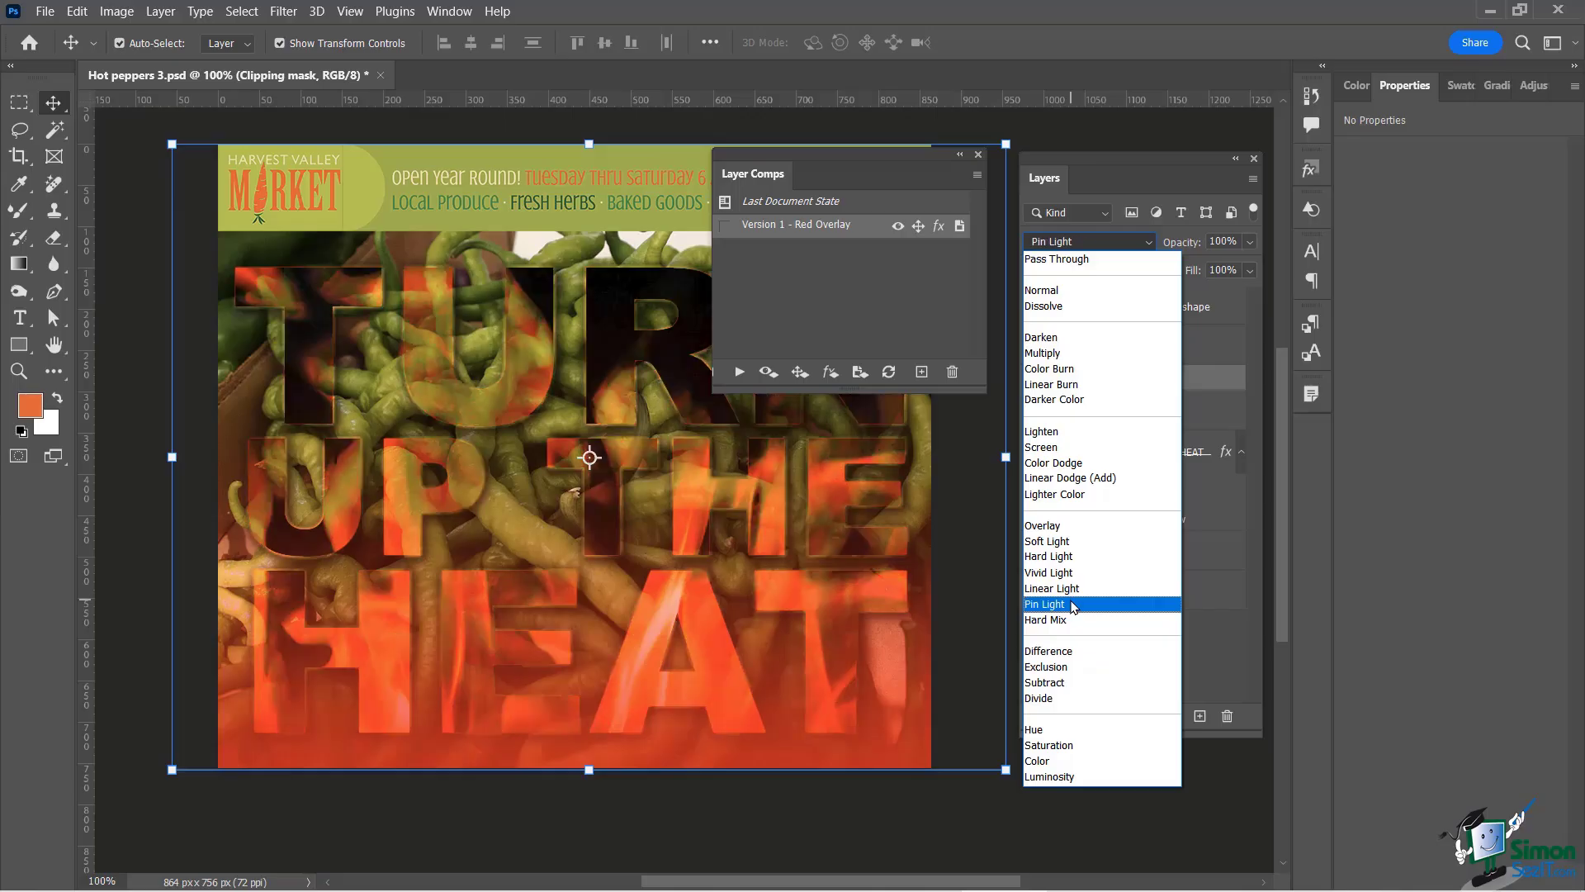
pyautogui.click(1073, 605)
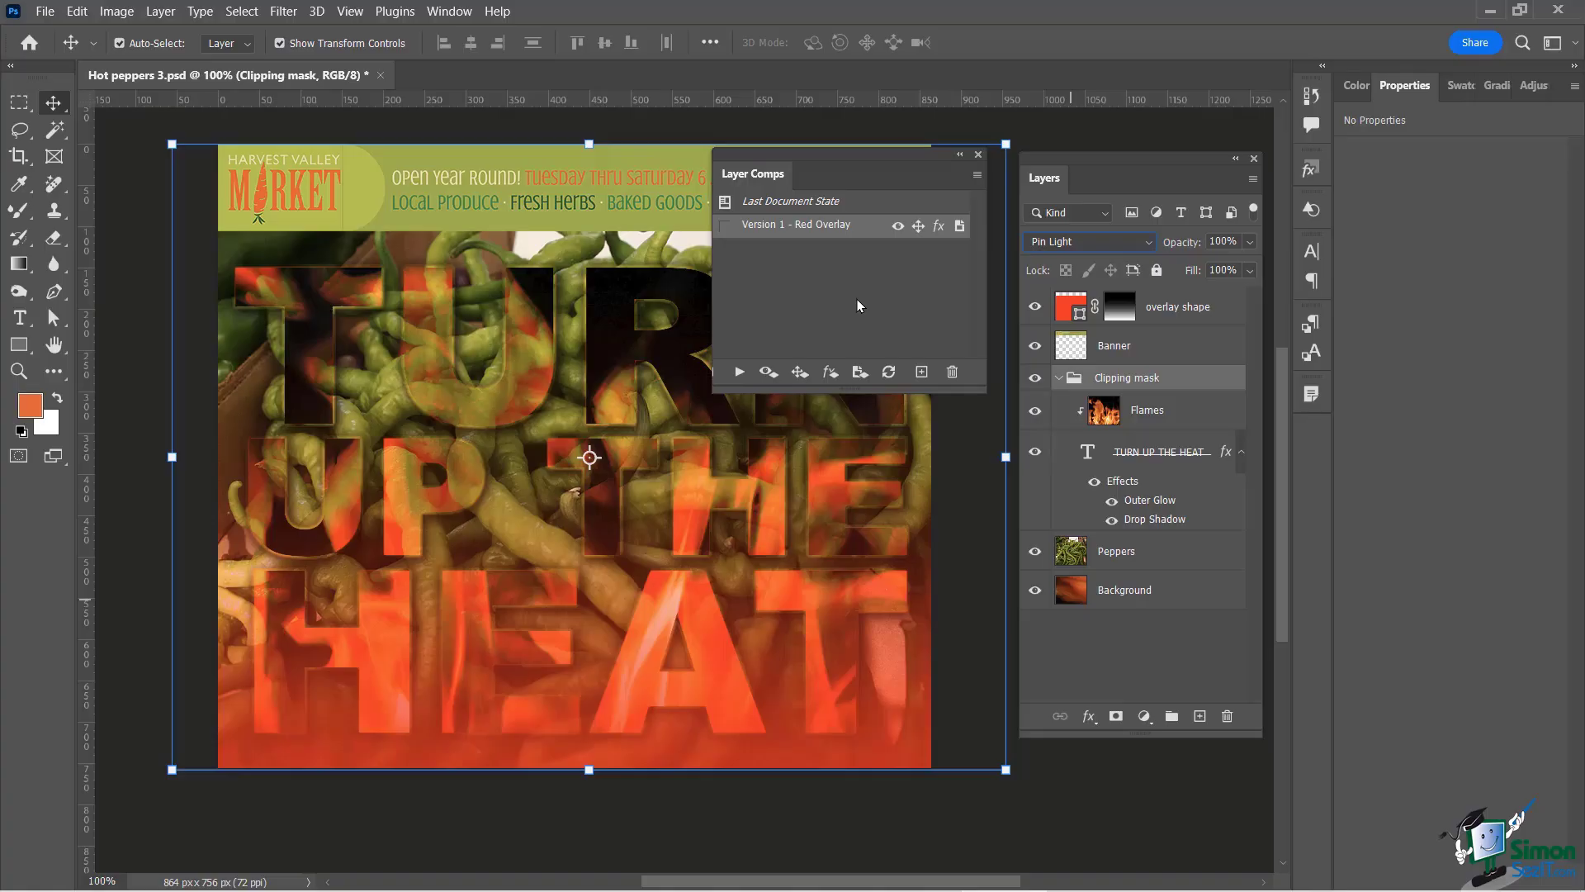
# - Save the Pin Light design as a new layer comp named "Version 2 - Pin Light", keeping all the layer options enabled
pyautogui.click(922, 373)
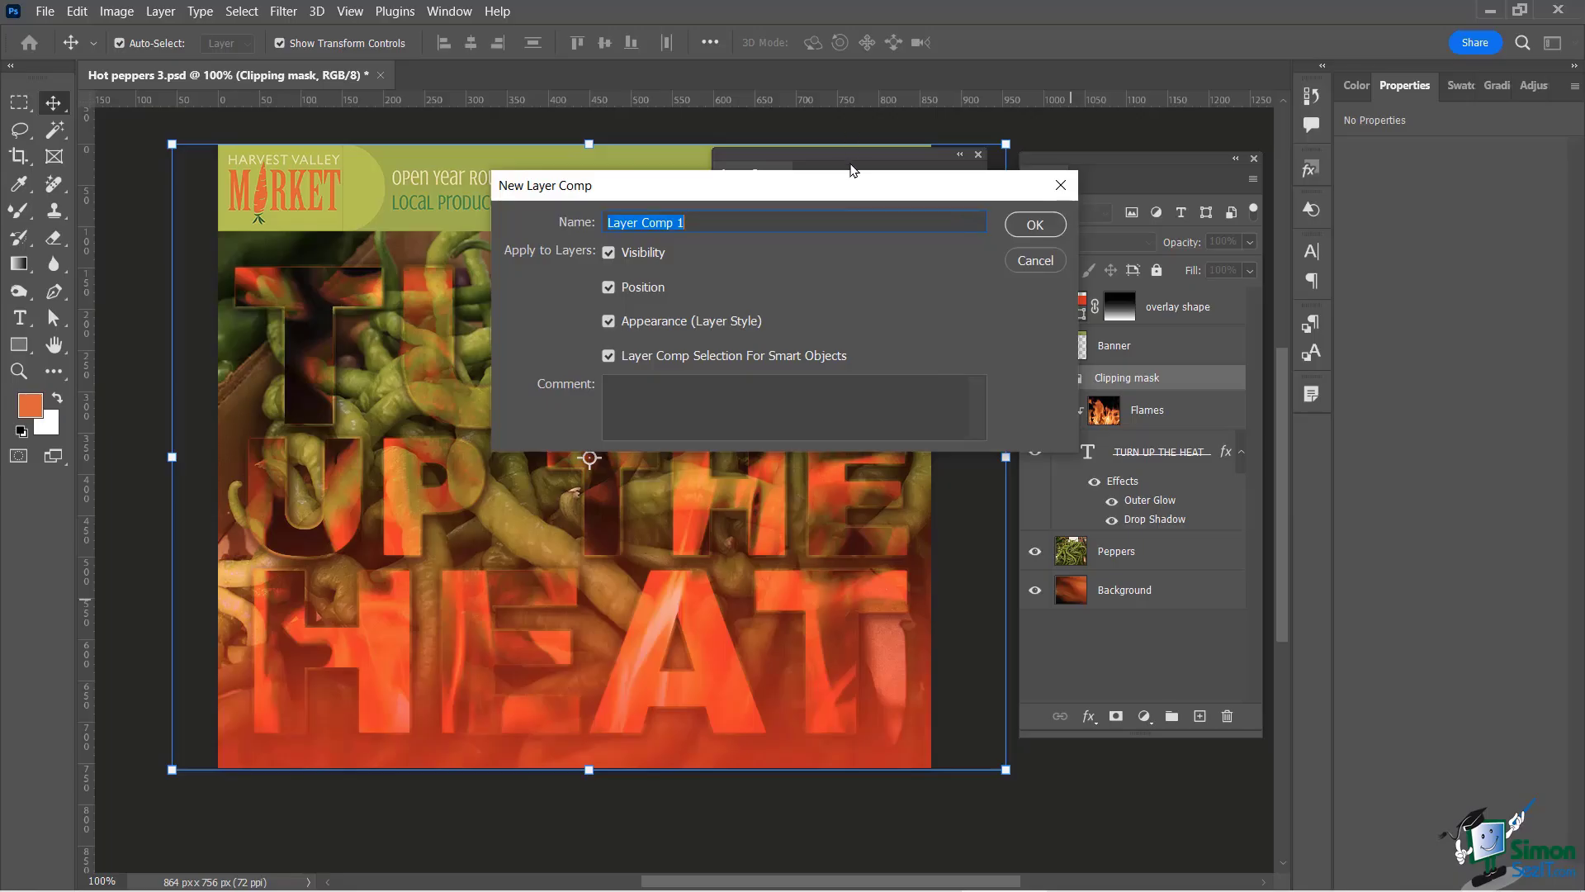
pyautogui.moveTo(837, 181); pyautogui.dragTo(719, 198)
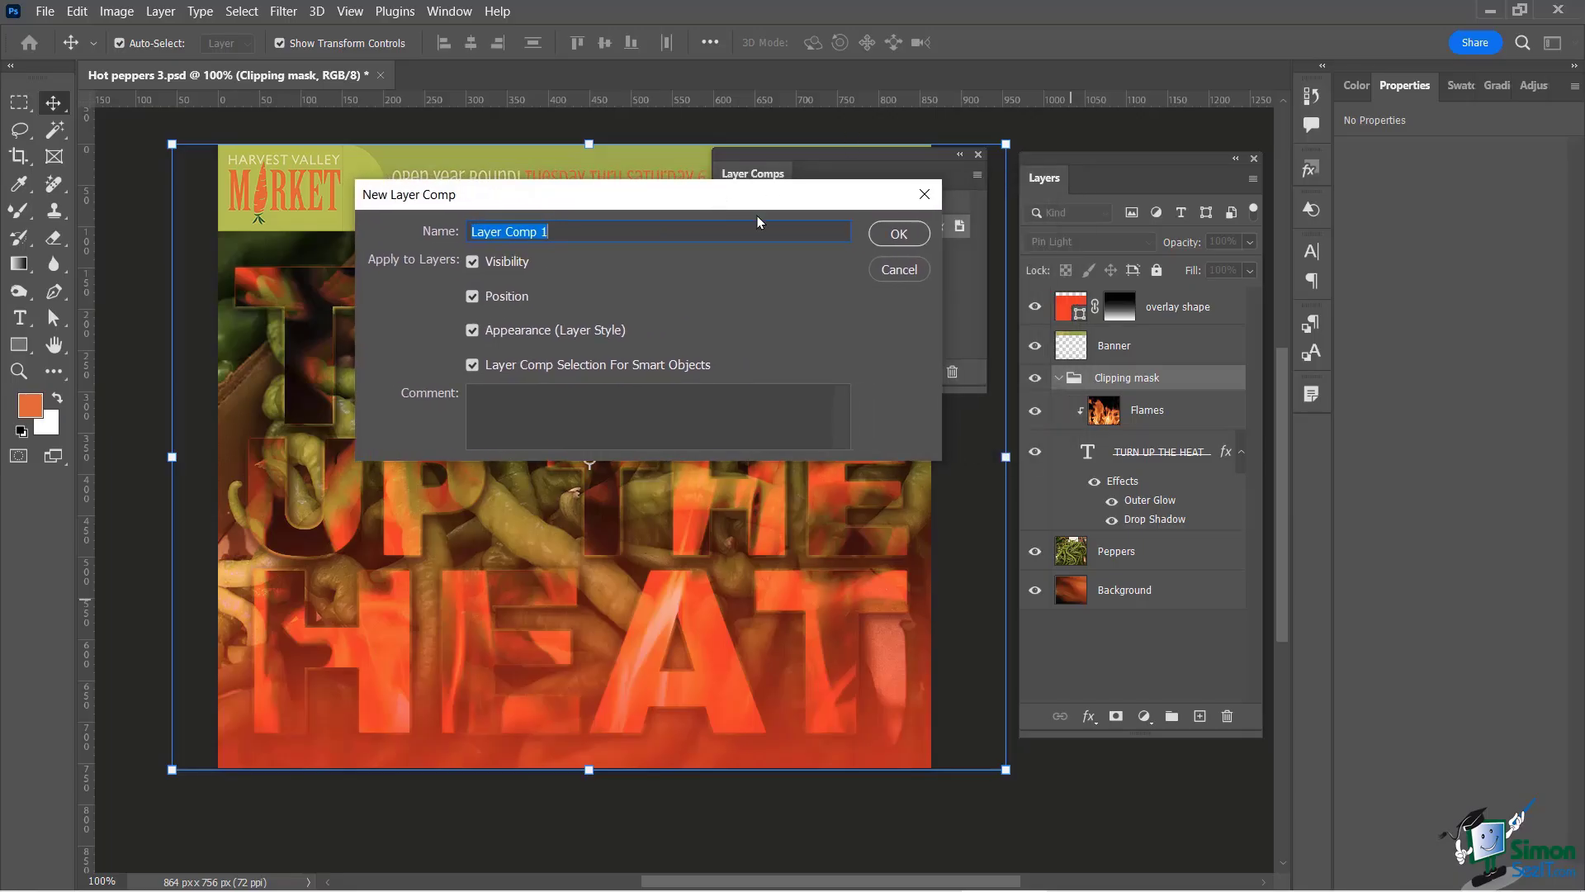
pyautogui.write('Version 2 - Pin Light')
pyautogui.click(898, 235)
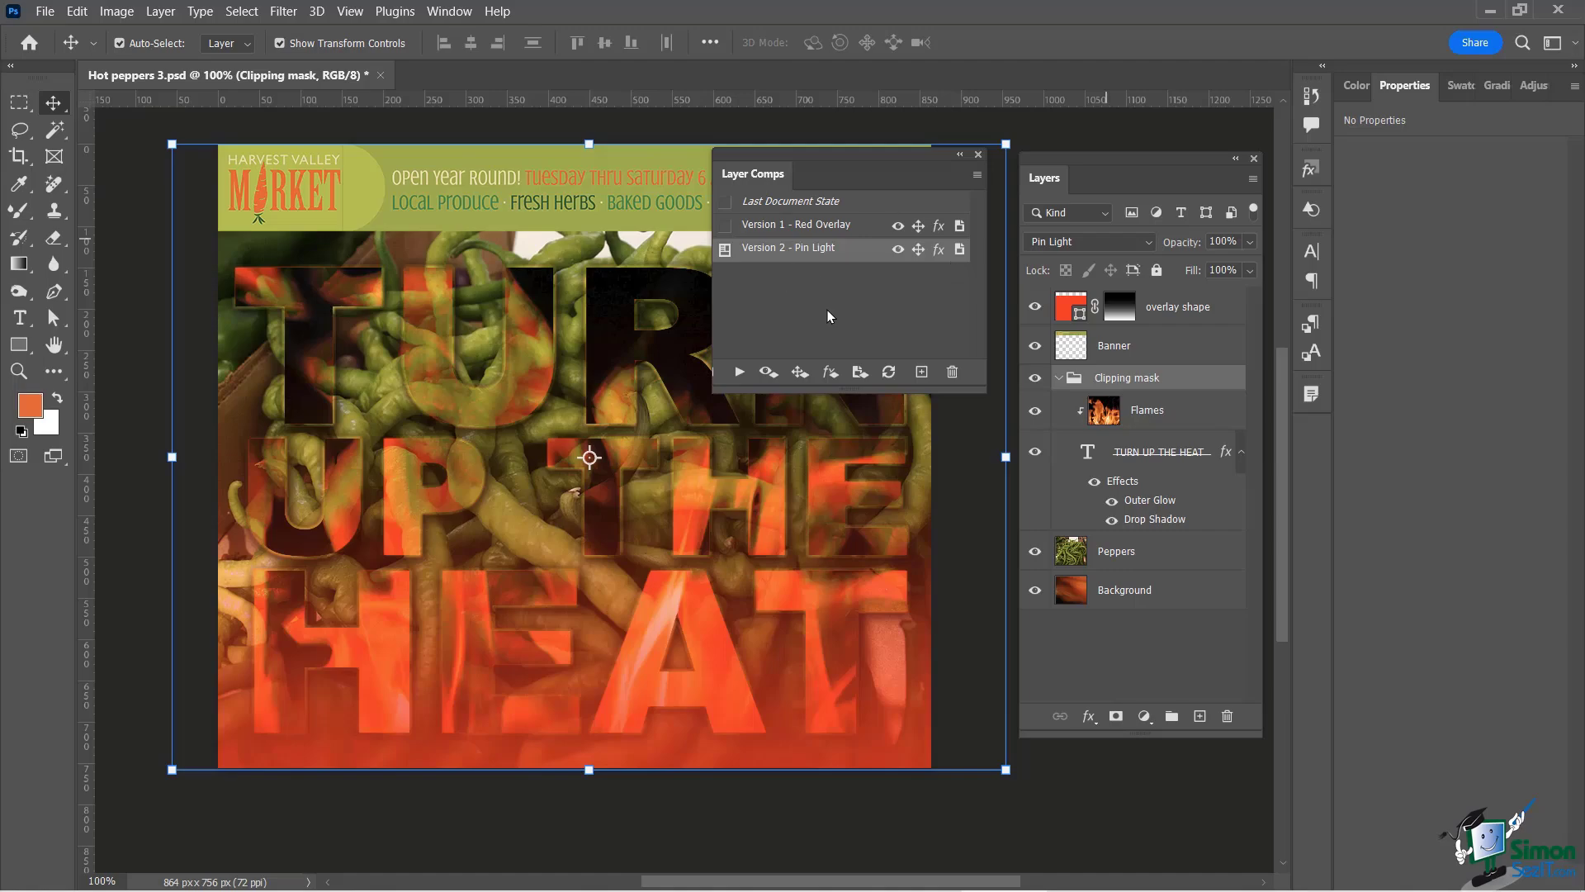
# - Try the Exclusion blend mode on the Peppers layer
pyautogui.click(1076, 241)
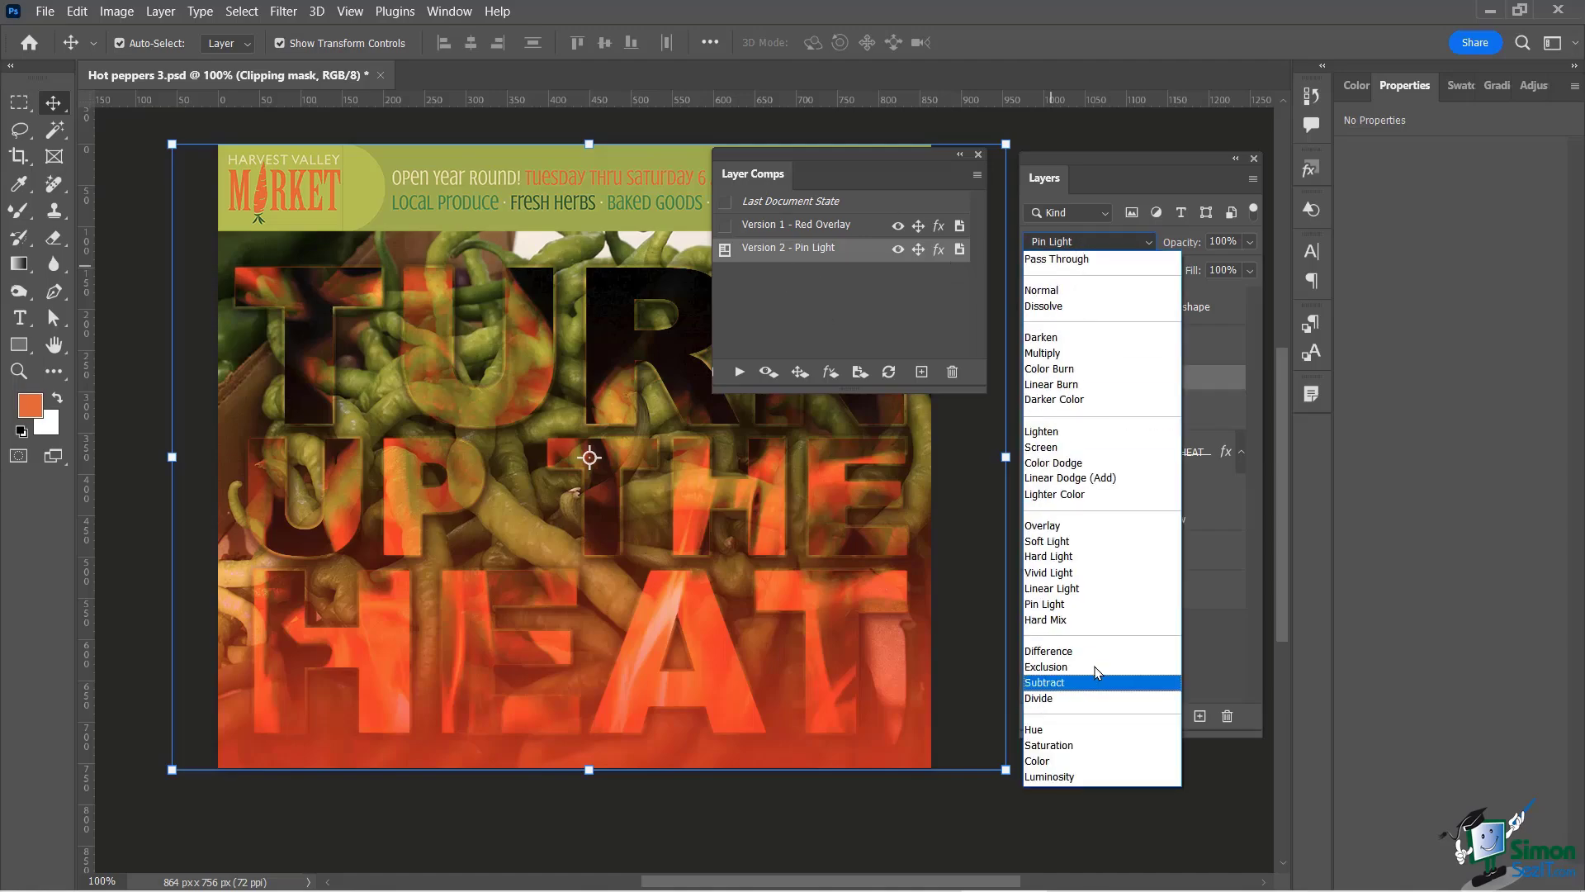
pyautogui.click(792, 297)
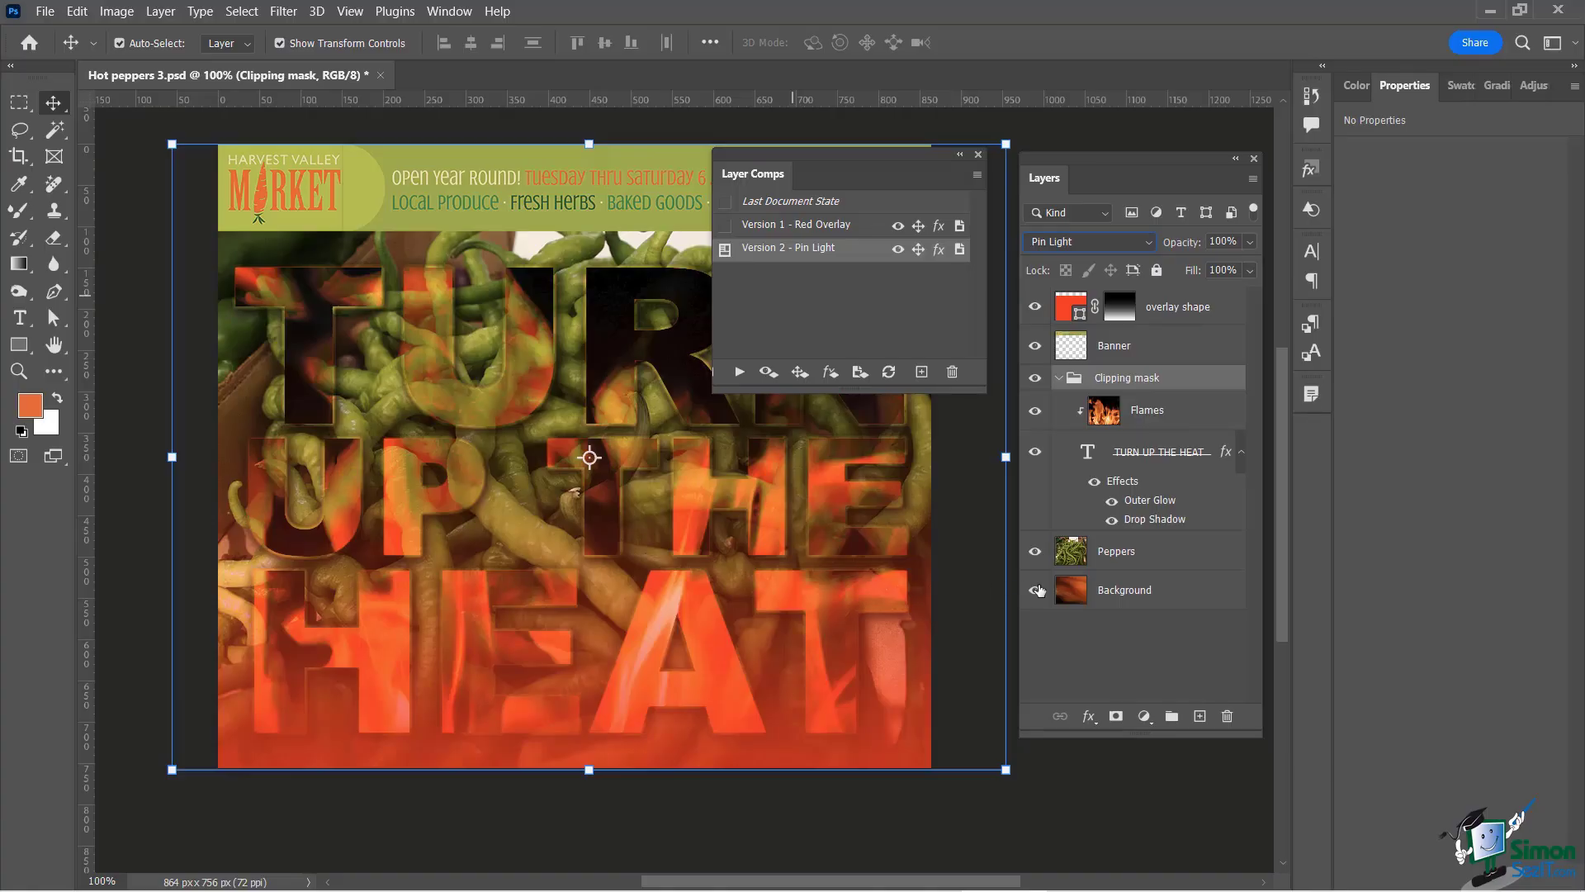
pyautogui.click(1126, 549)
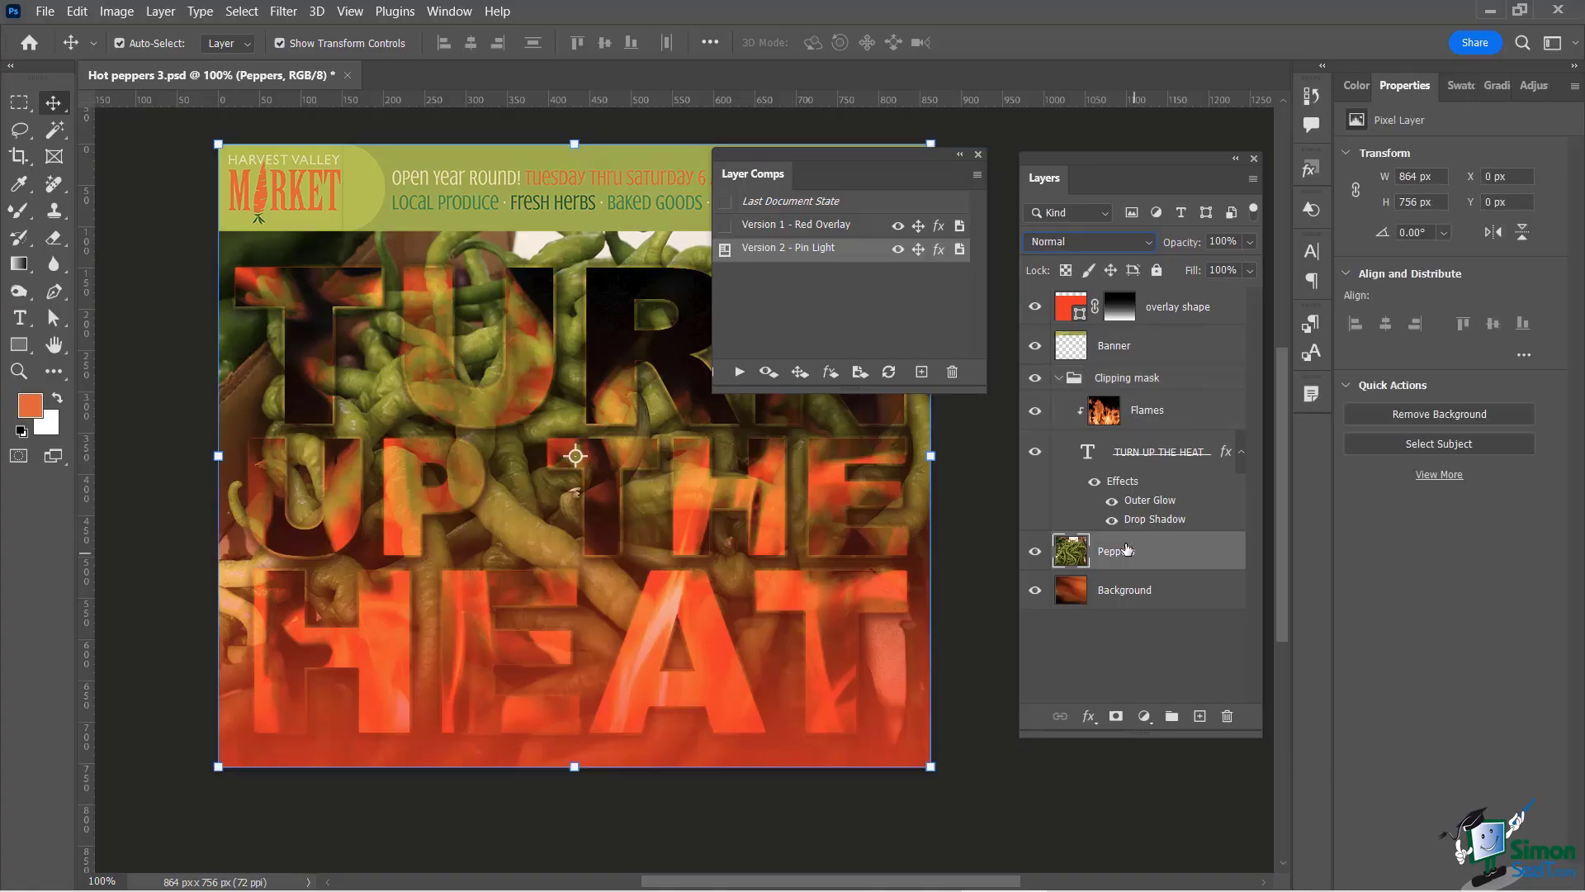
pyautogui.click(1119, 244)
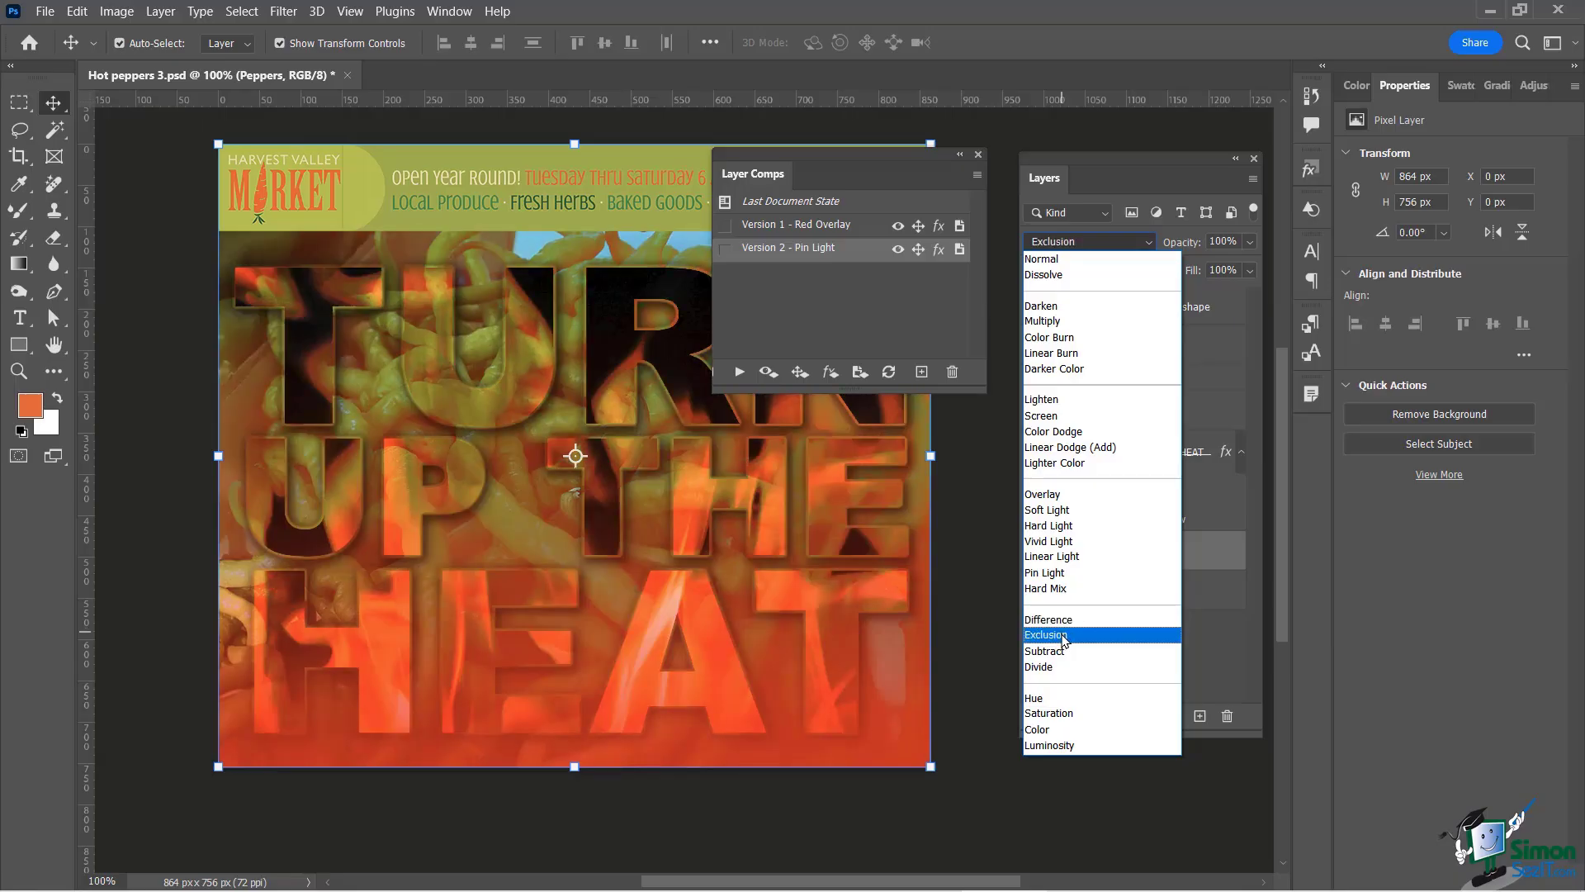
pyautogui.click(1063, 637)
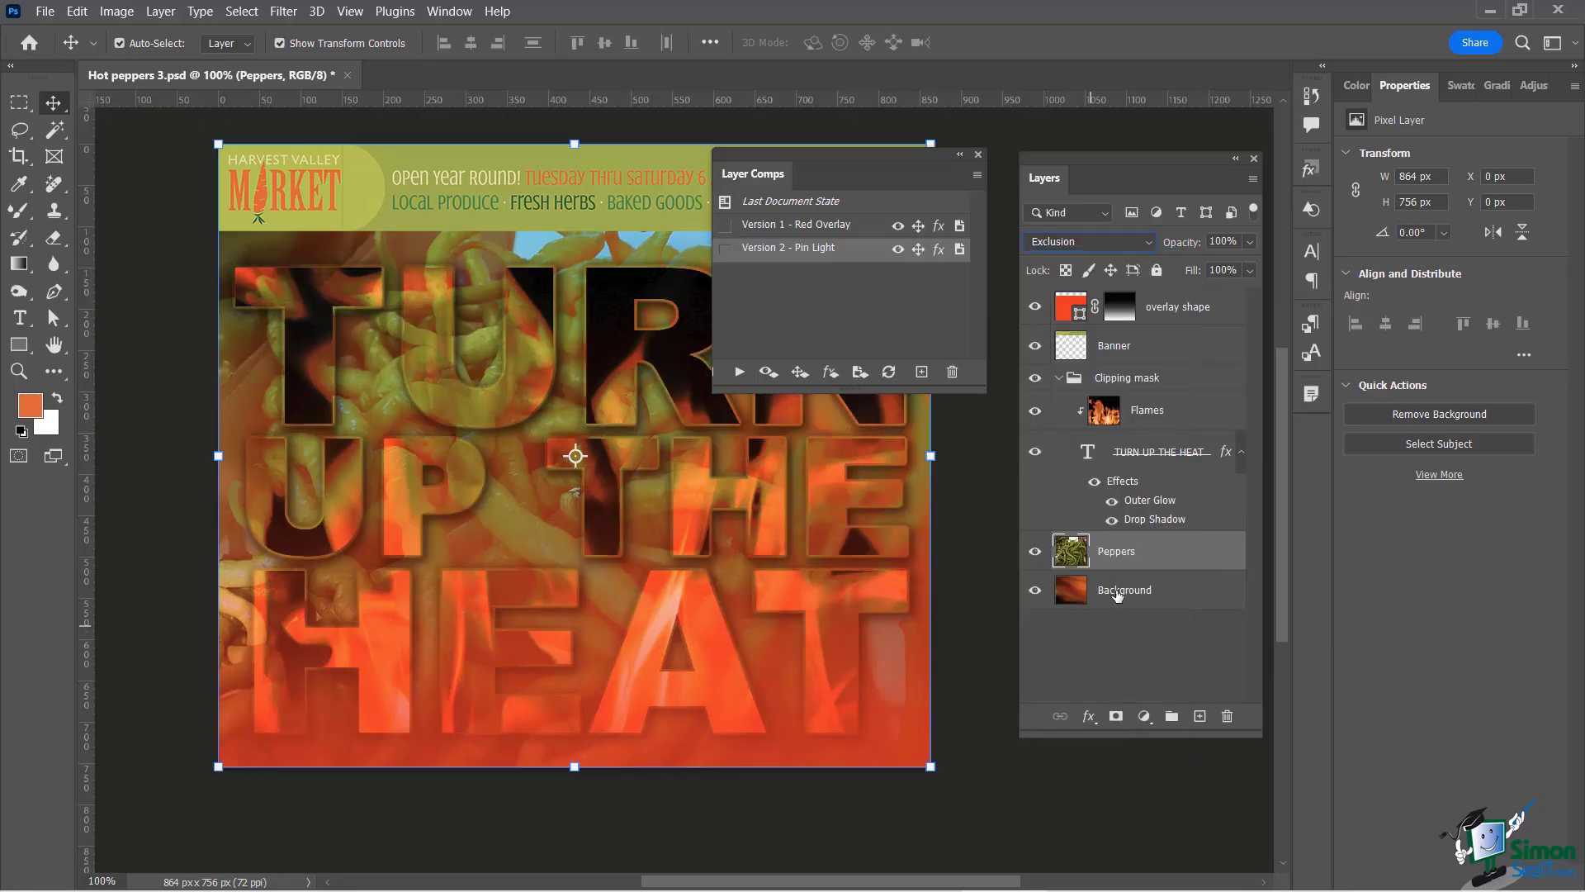
# - Return the Clipping mask group's blend mode to Pass Through
pyautogui.click(1127, 378)
pyautogui.click(1136, 241)
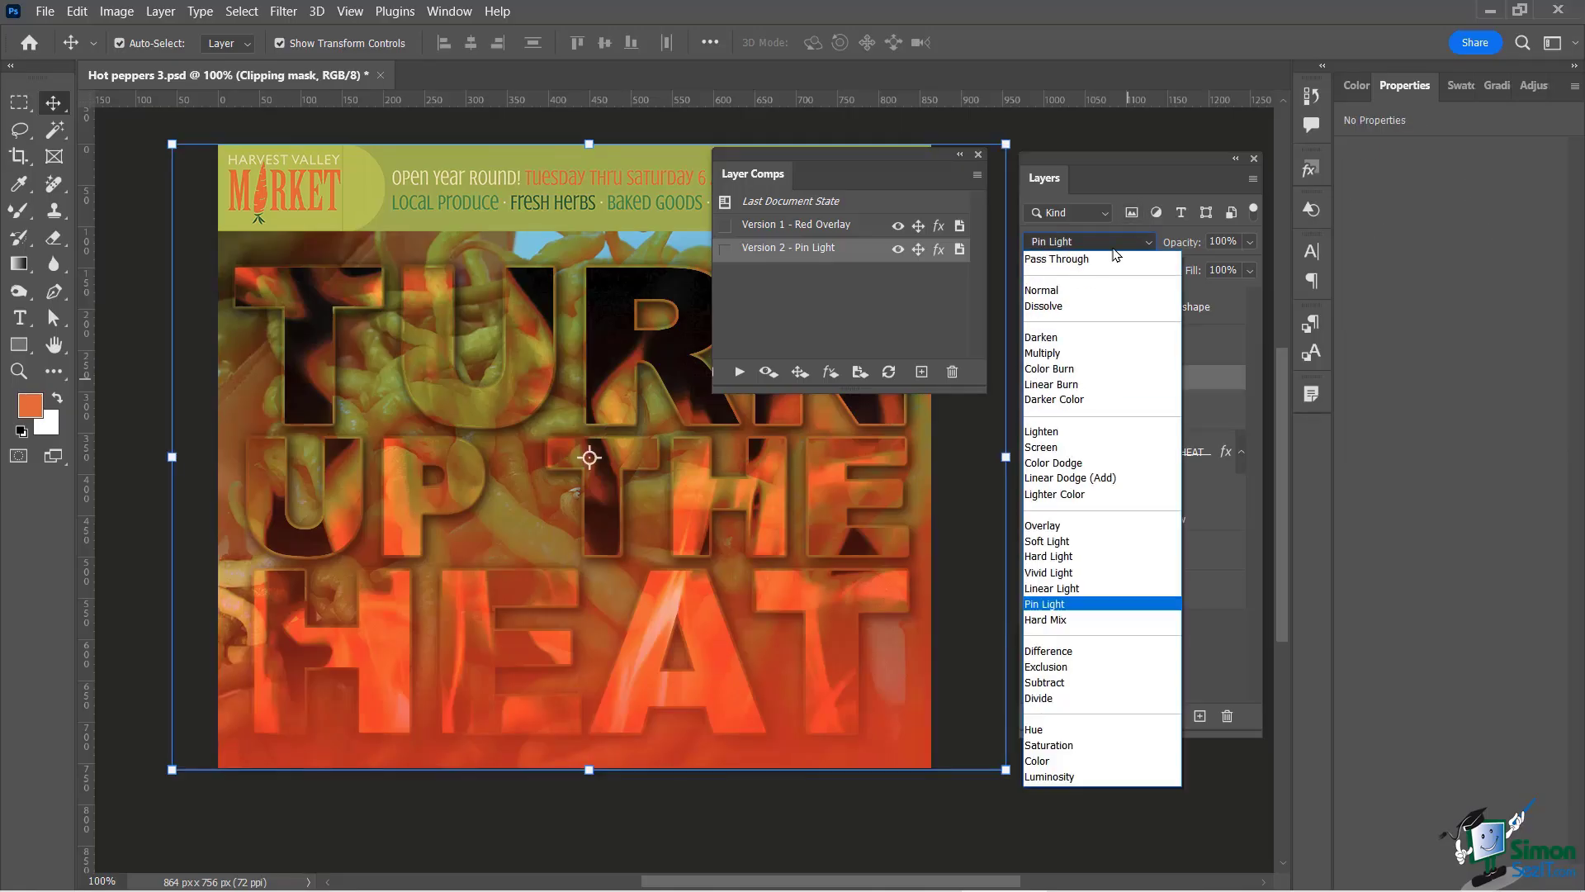
pyautogui.click(1072, 259)
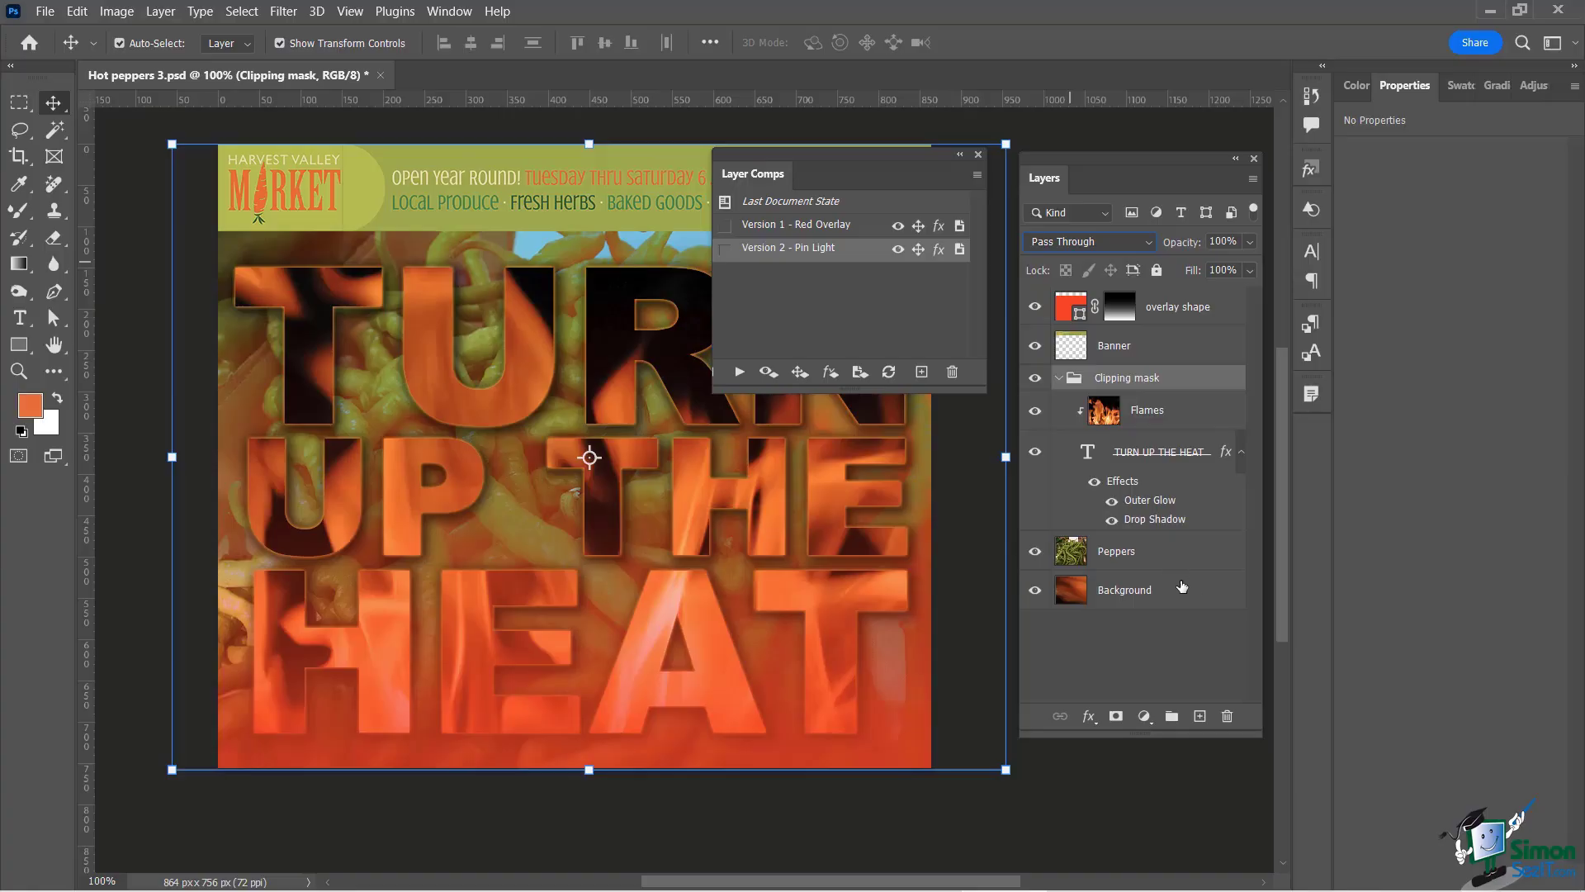
# - Set the blend mode of the Peppers layer to Divide
pyautogui.click(1128, 553)
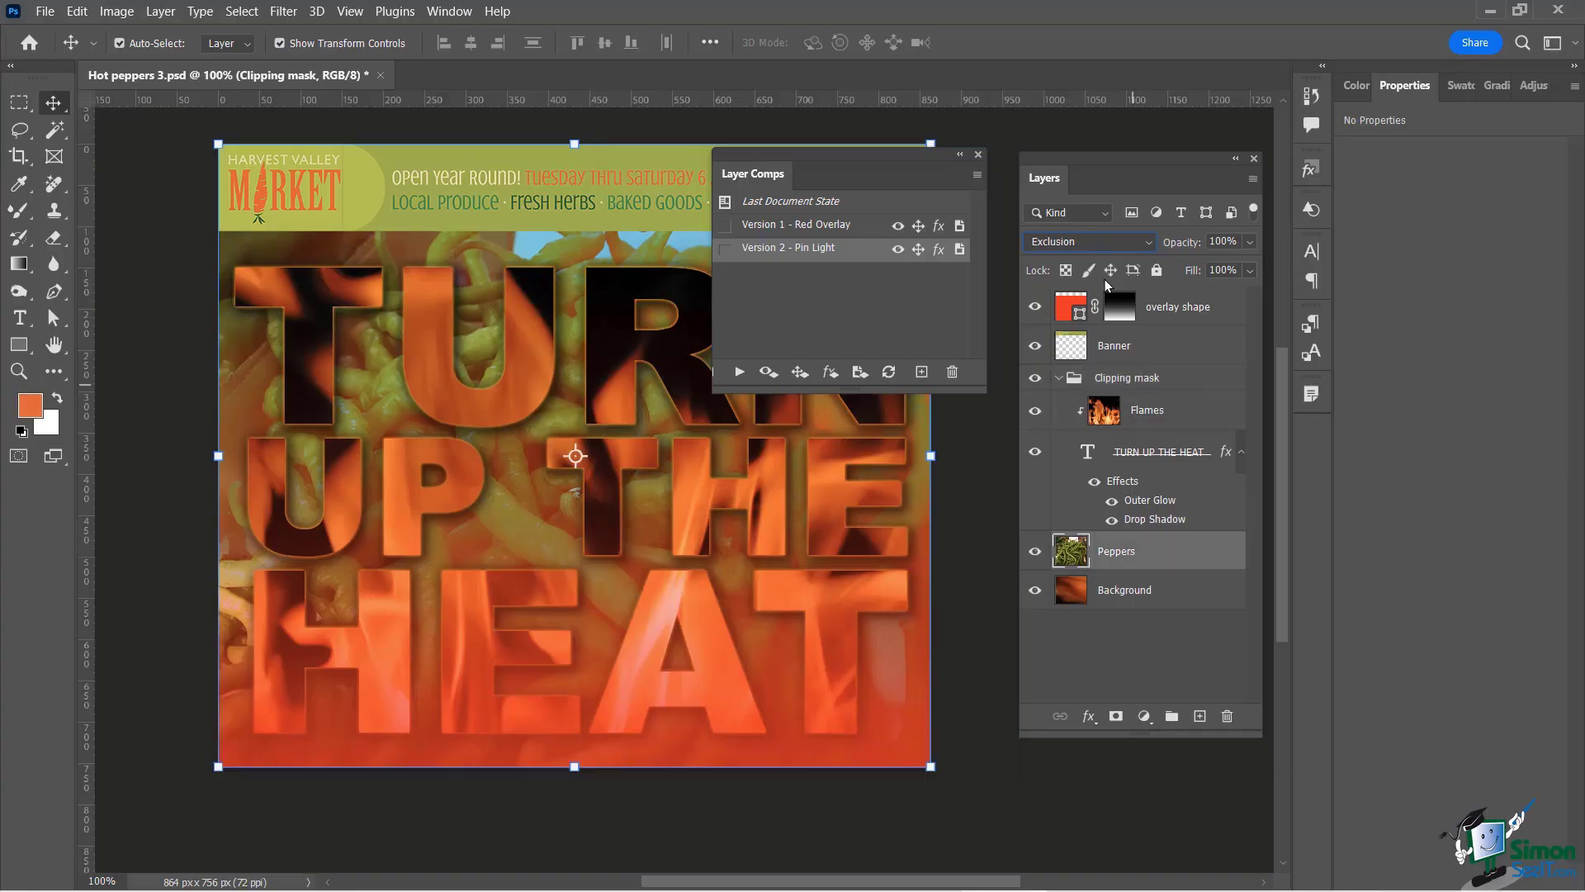
pyautogui.scroll(-1, 1098, 236)
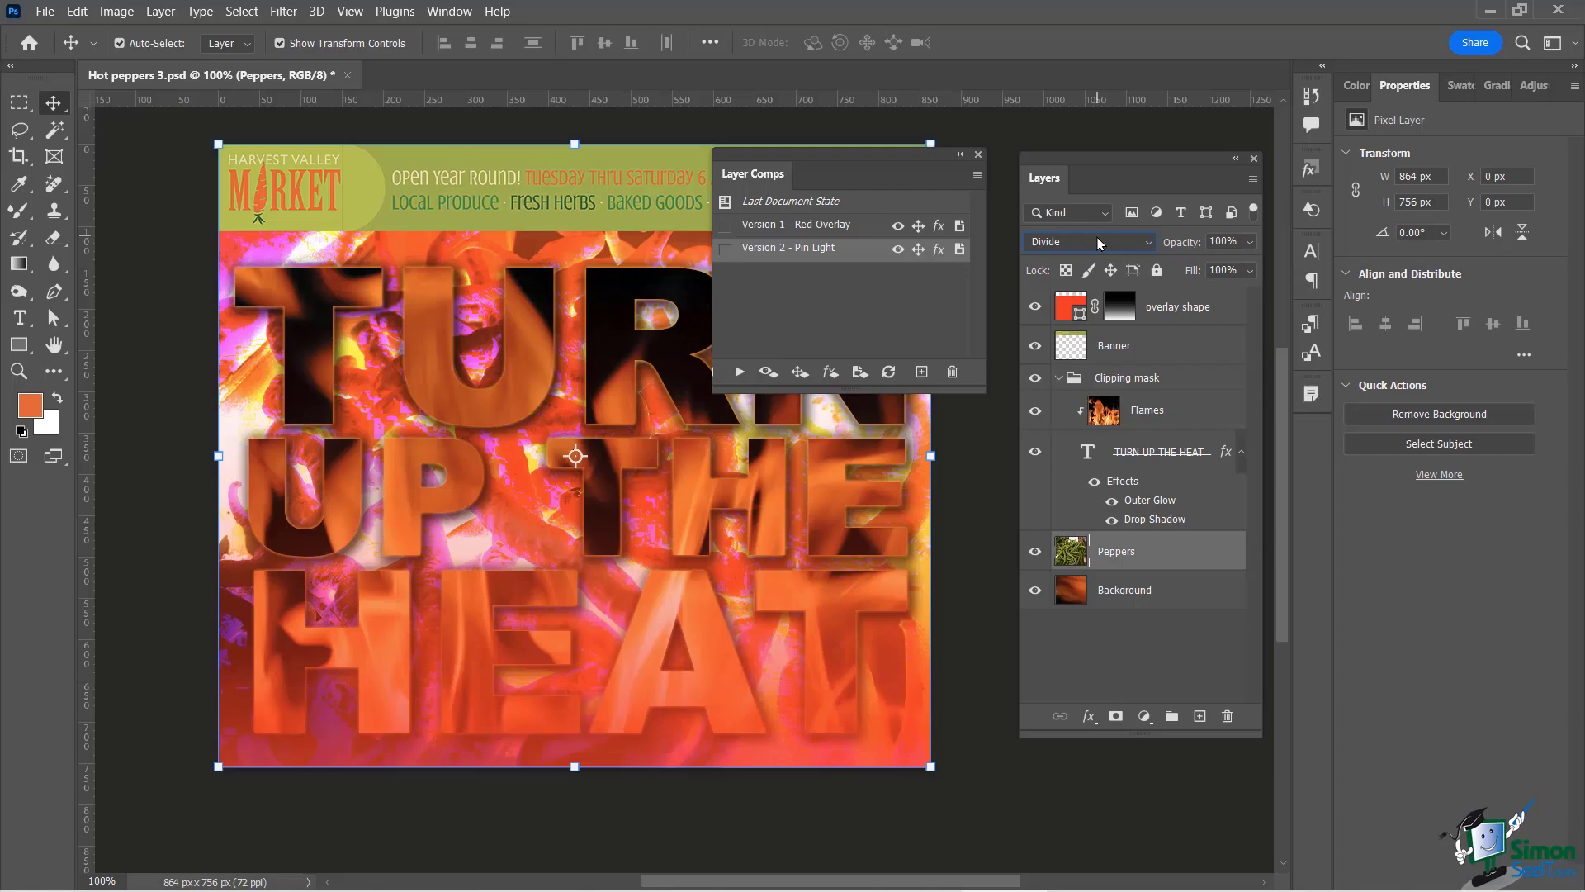
pyautogui.click(851, 304)
# - Save the Divide design as a new layer comp named "Version 3 - Divide Peppers"
pyautogui.click(922, 374)
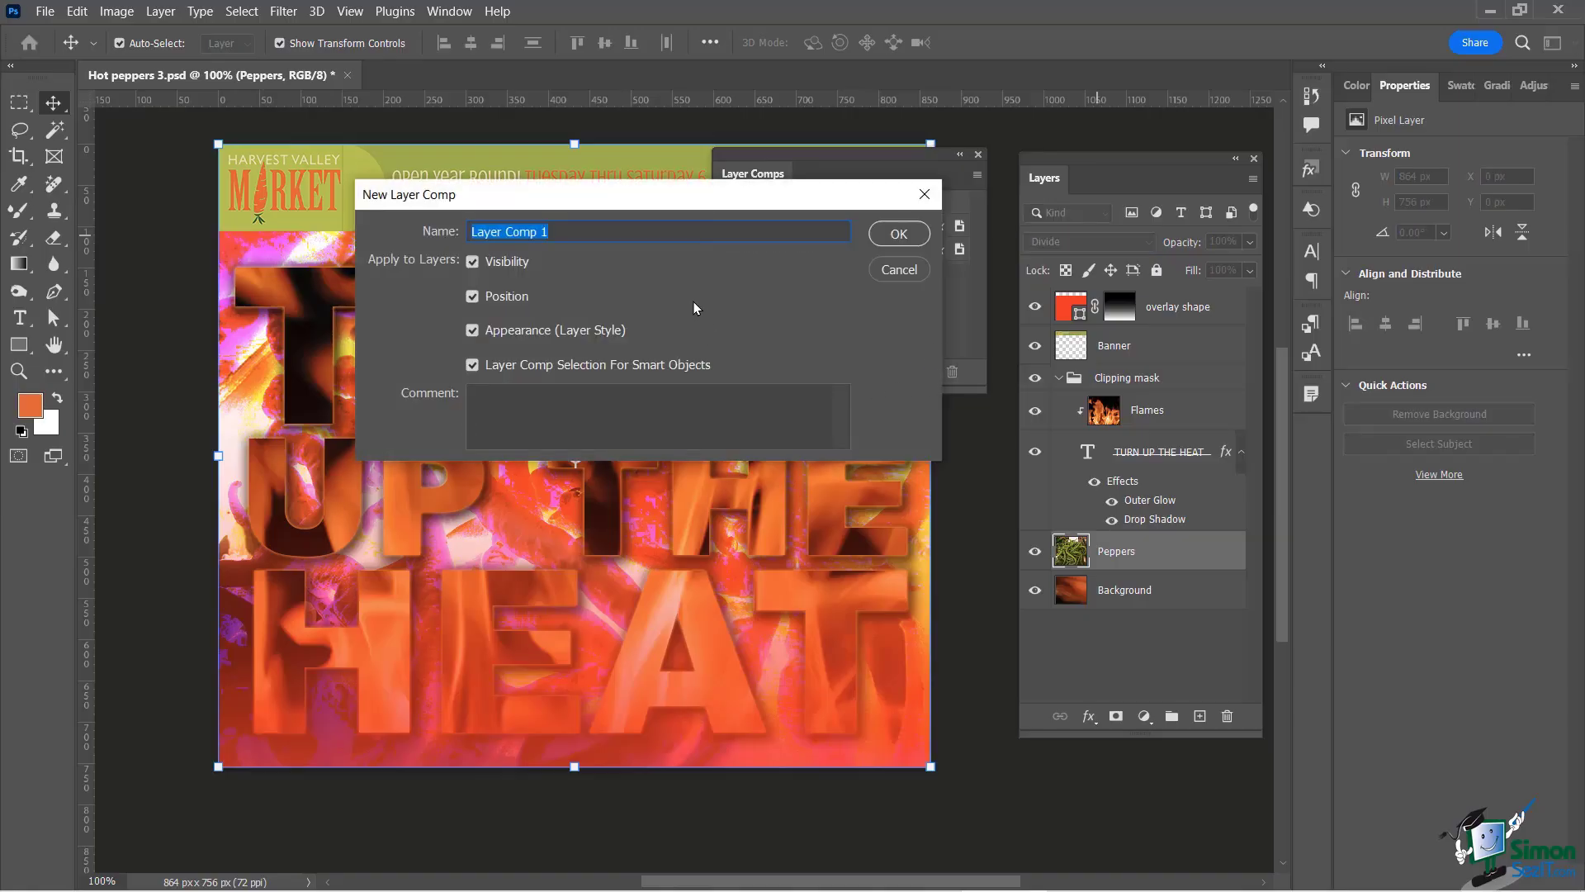
pyautogui.write('Version 3 - Divide Peppers')
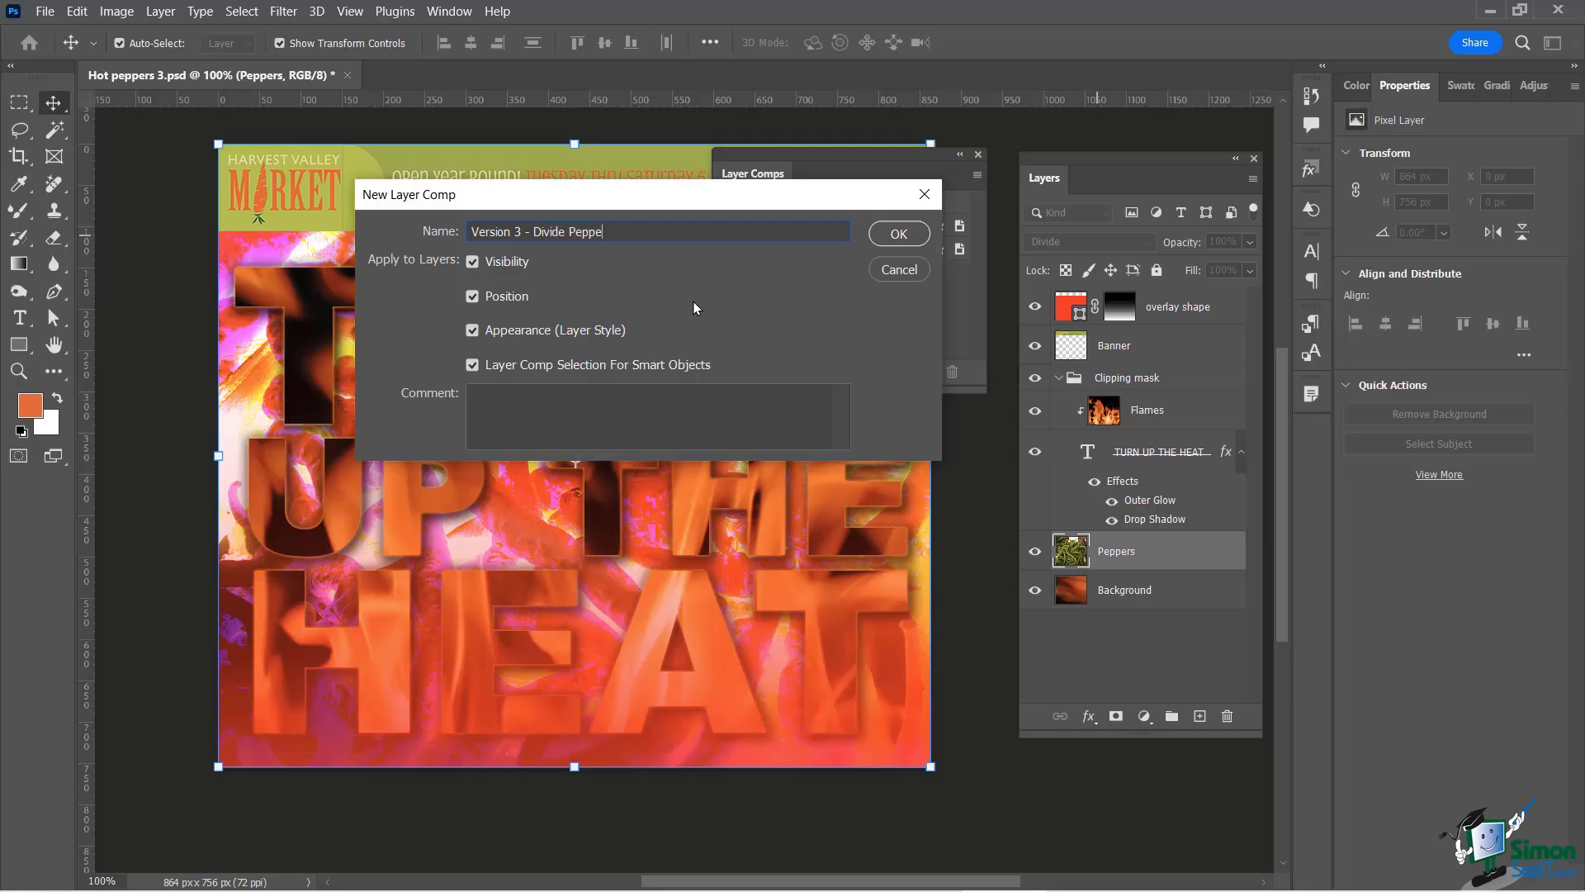
pyautogui.click(901, 230)
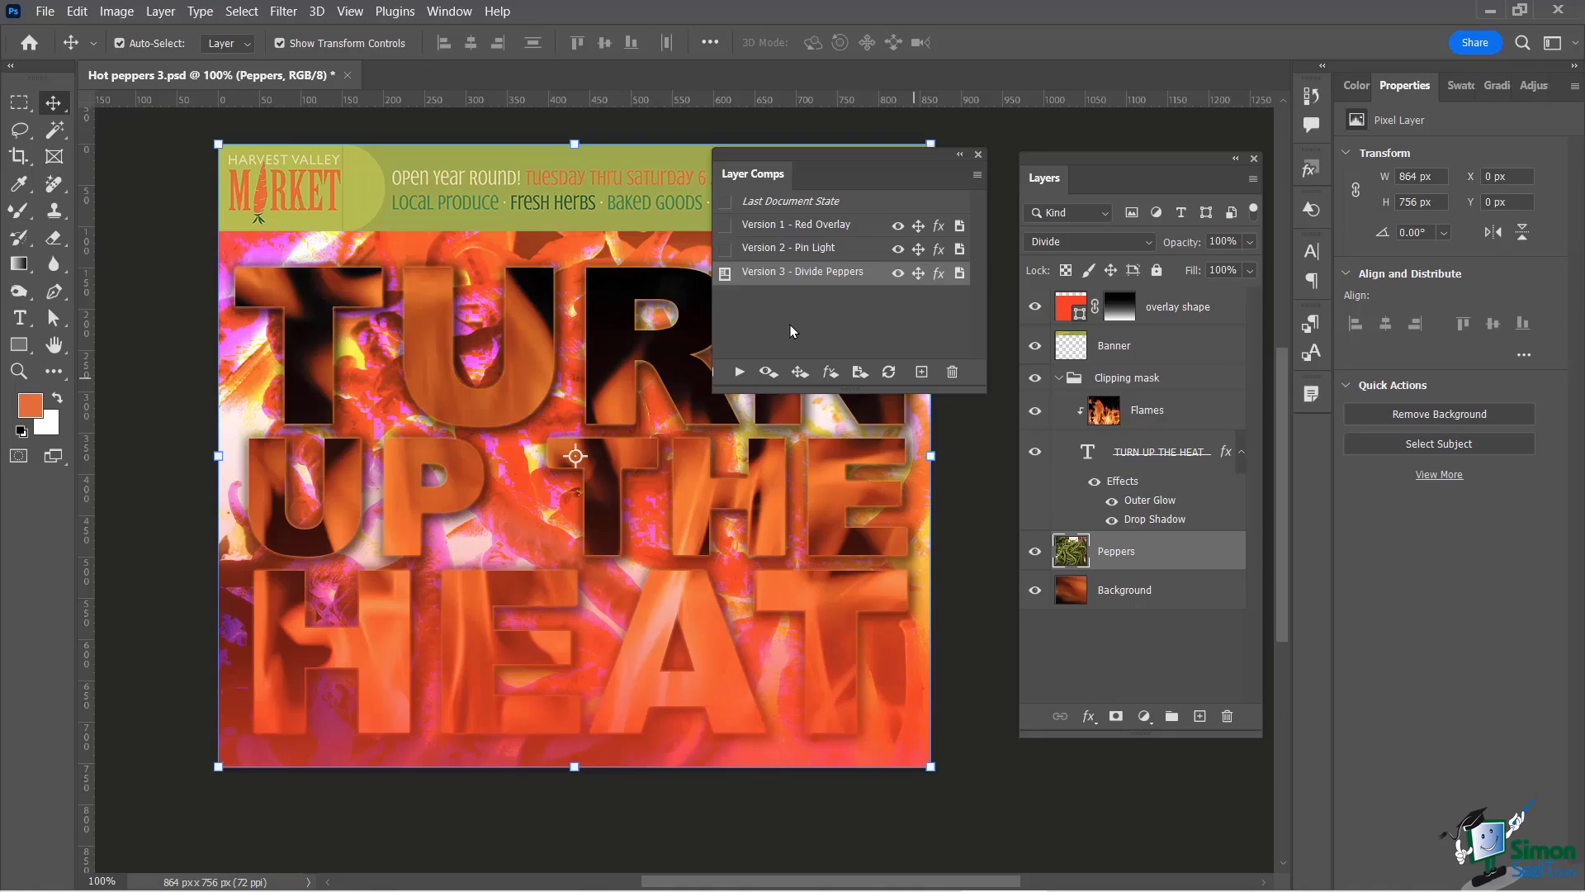
# - Compare the three saved designs by applying the Version 1, Version 2 and Version 3 layer comps in turn several times, ending on Version 3
pyautogui.click(764, 229)
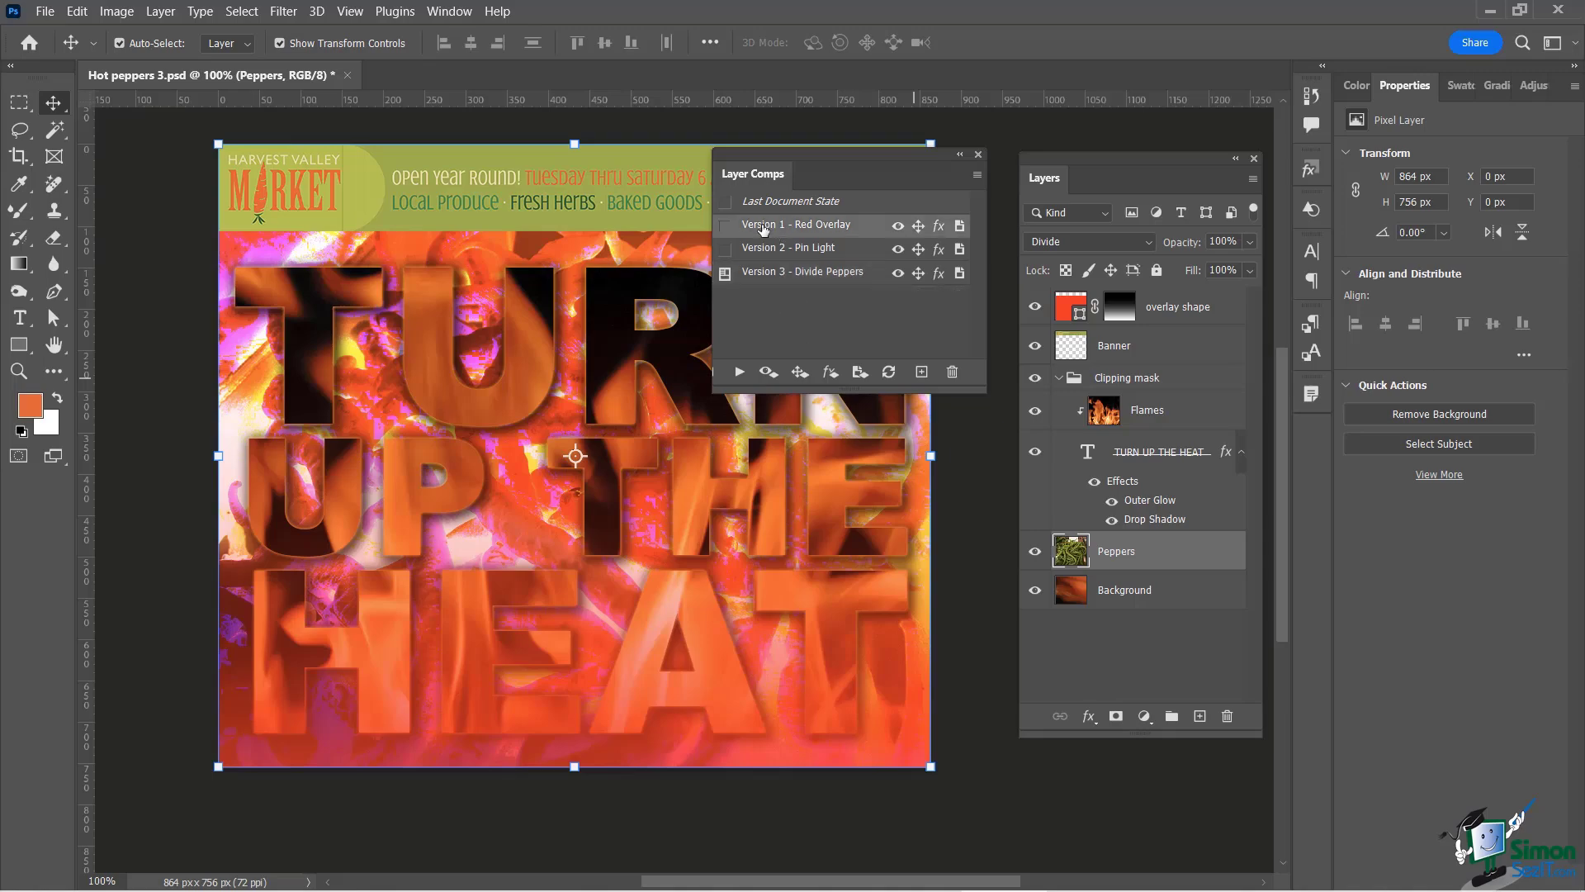
pyautogui.click(723, 227)
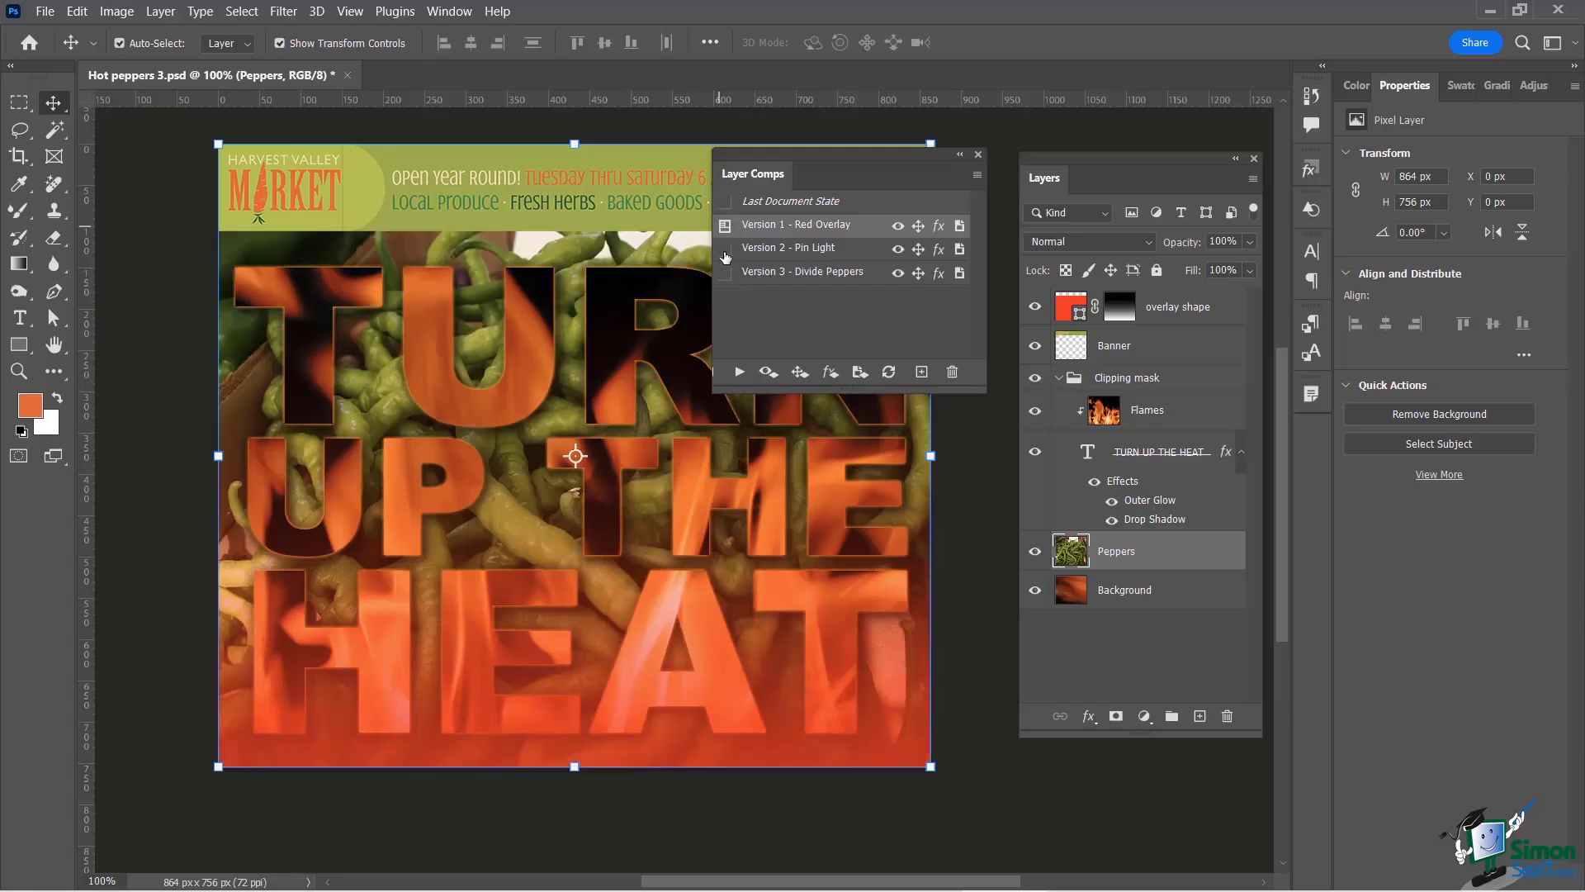
pyautogui.click(725, 252)
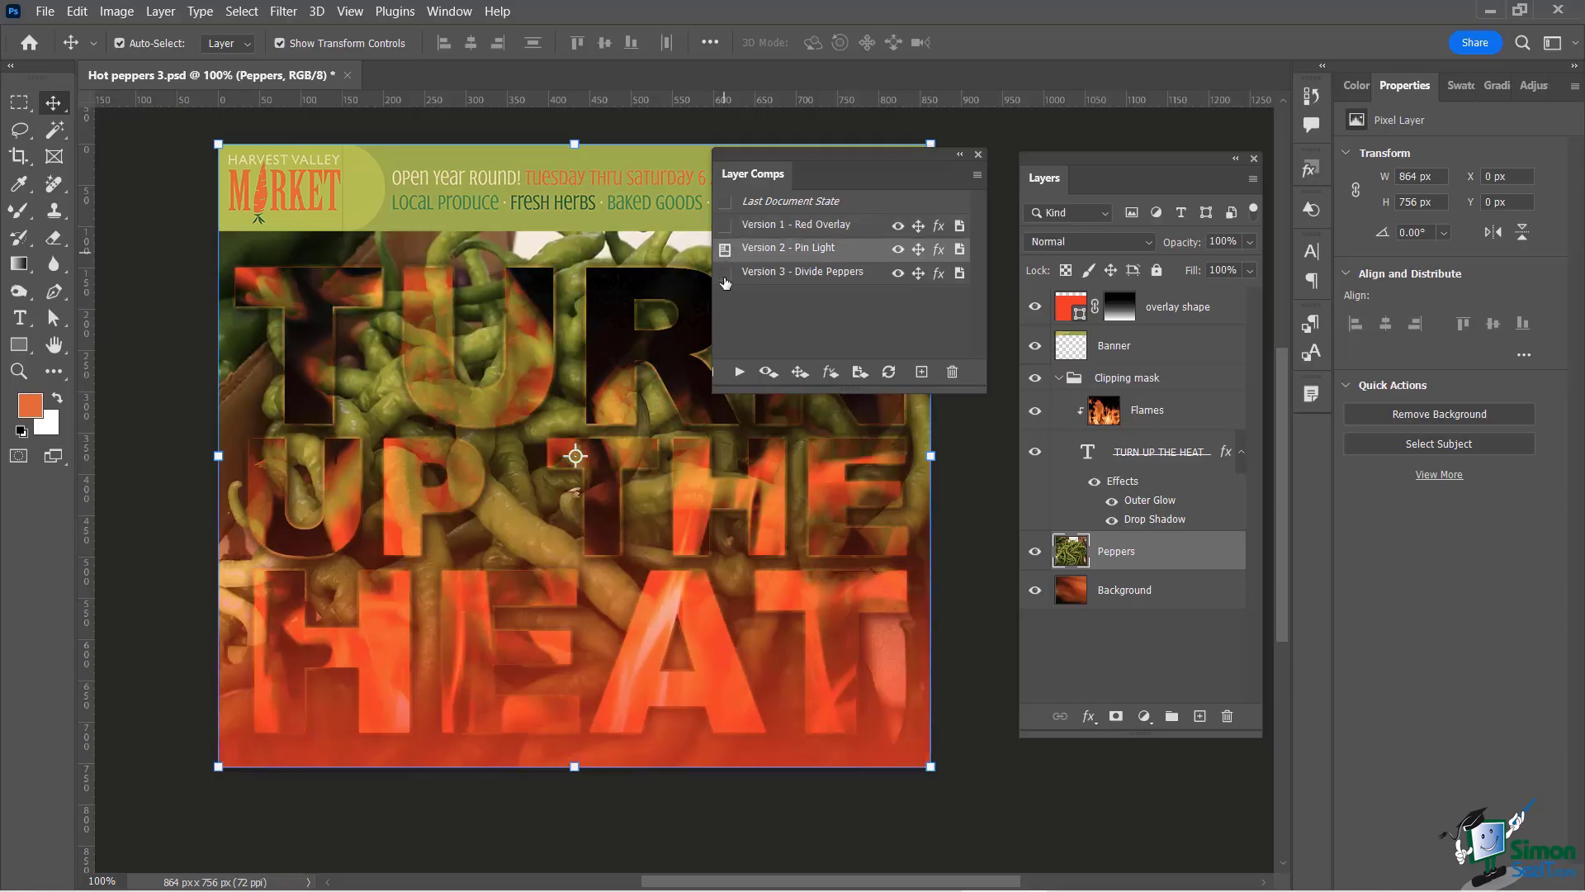
pyautogui.click(725, 275)
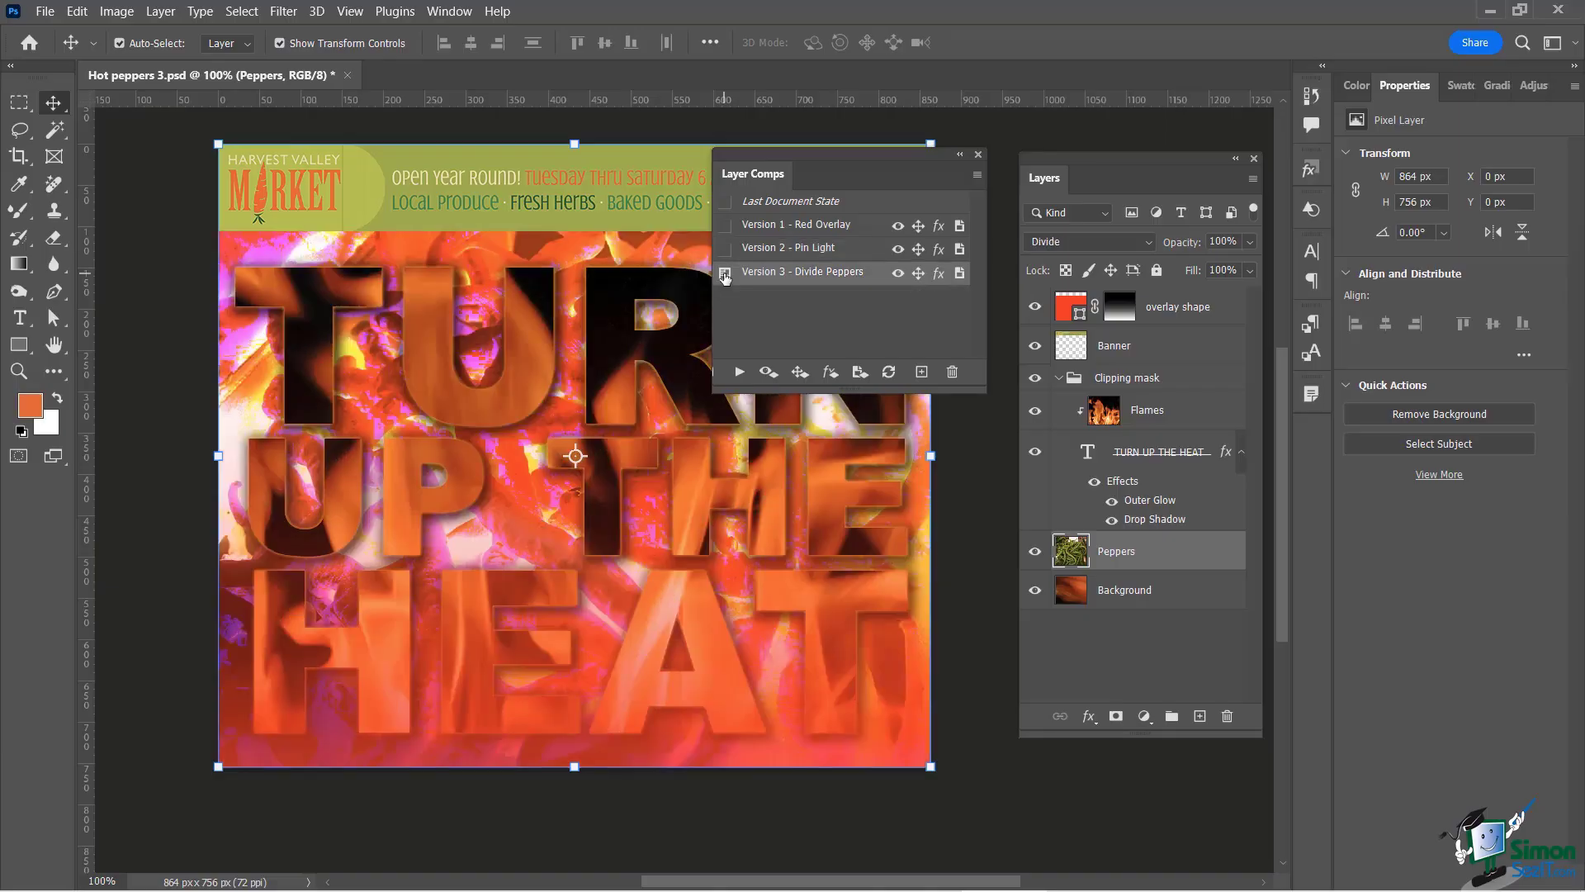
pyautogui.click(724, 227)
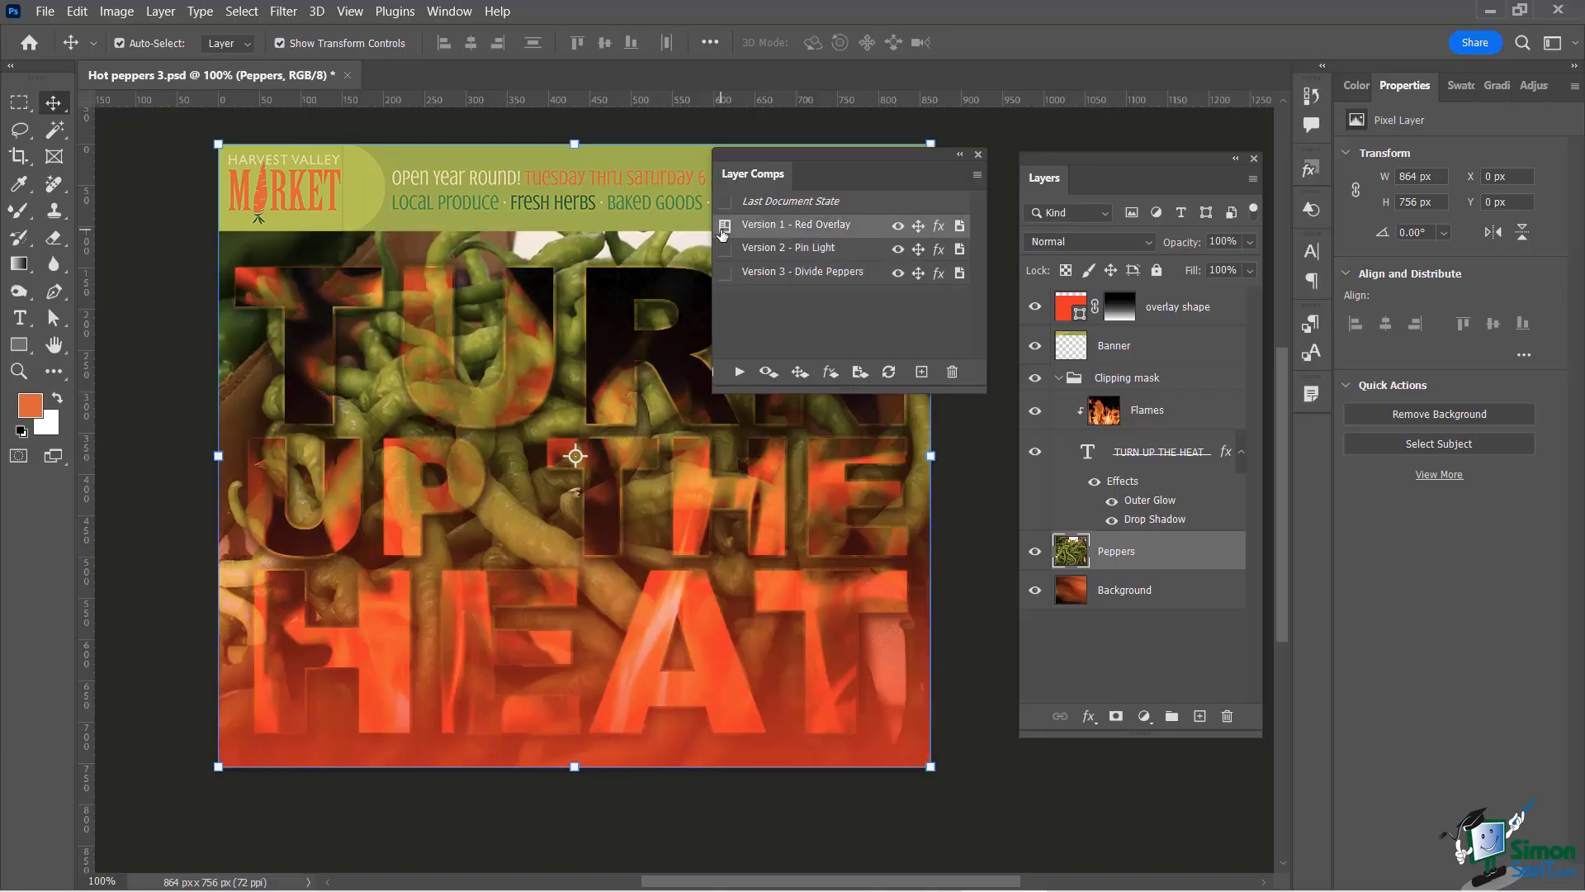
pyautogui.click(725, 249)
pyautogui.click(726, 274)
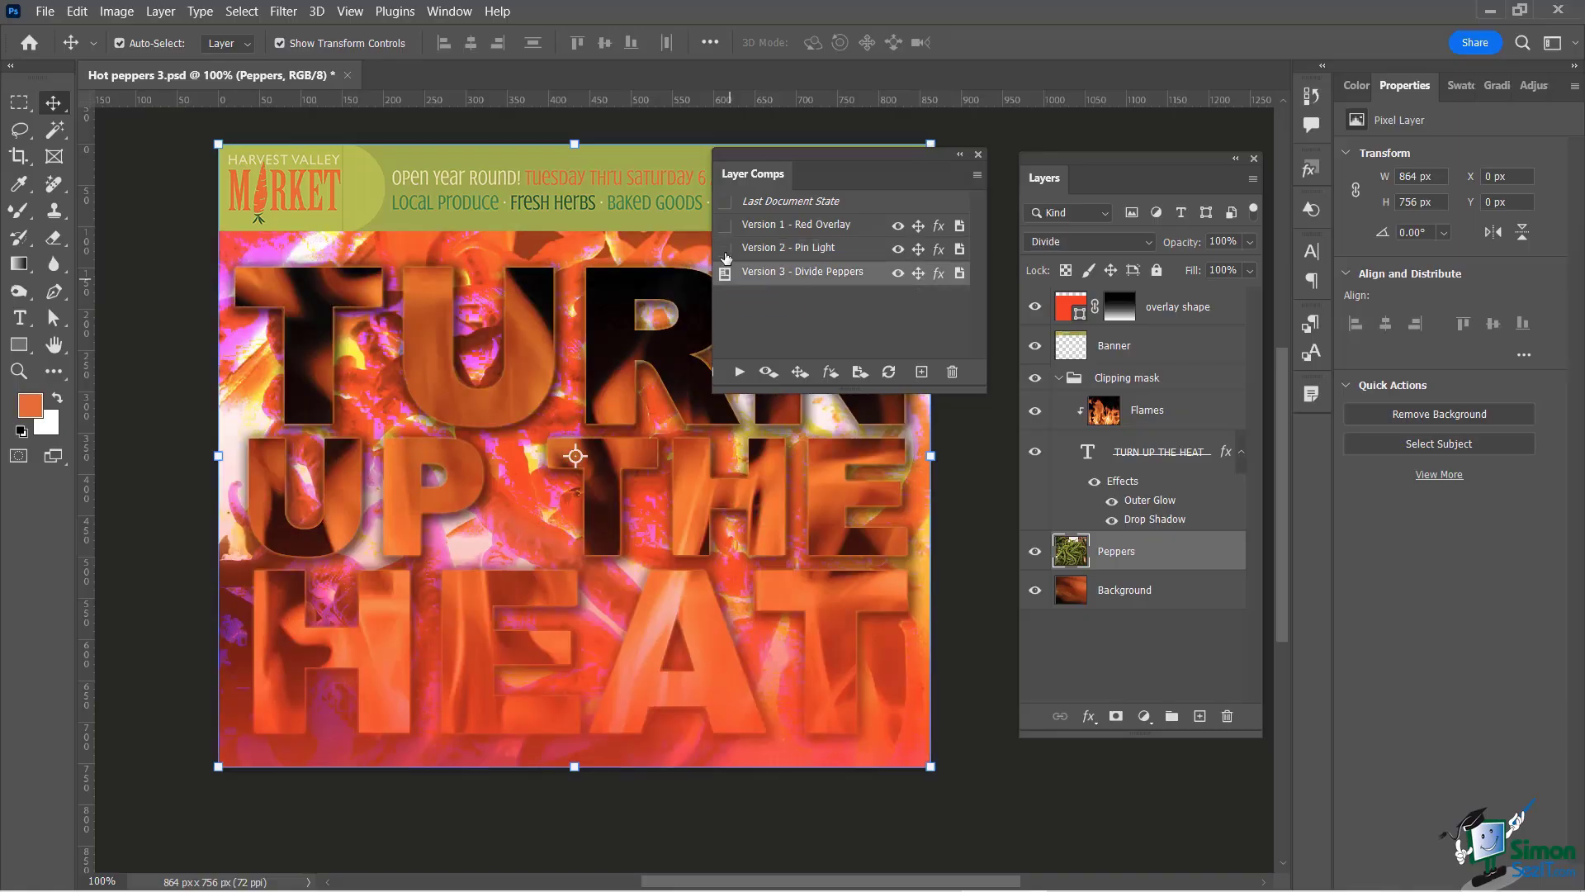
pyautogui.click(725, 227)
pyautogui.click(724, 249)
pyautogui.click(725, 274)
# - Hide the overlay shape layer and save the design as a layer comp named "Version 4 - Divide Peppers no Shape Overlay"
pyautogui.click(1037, 311)
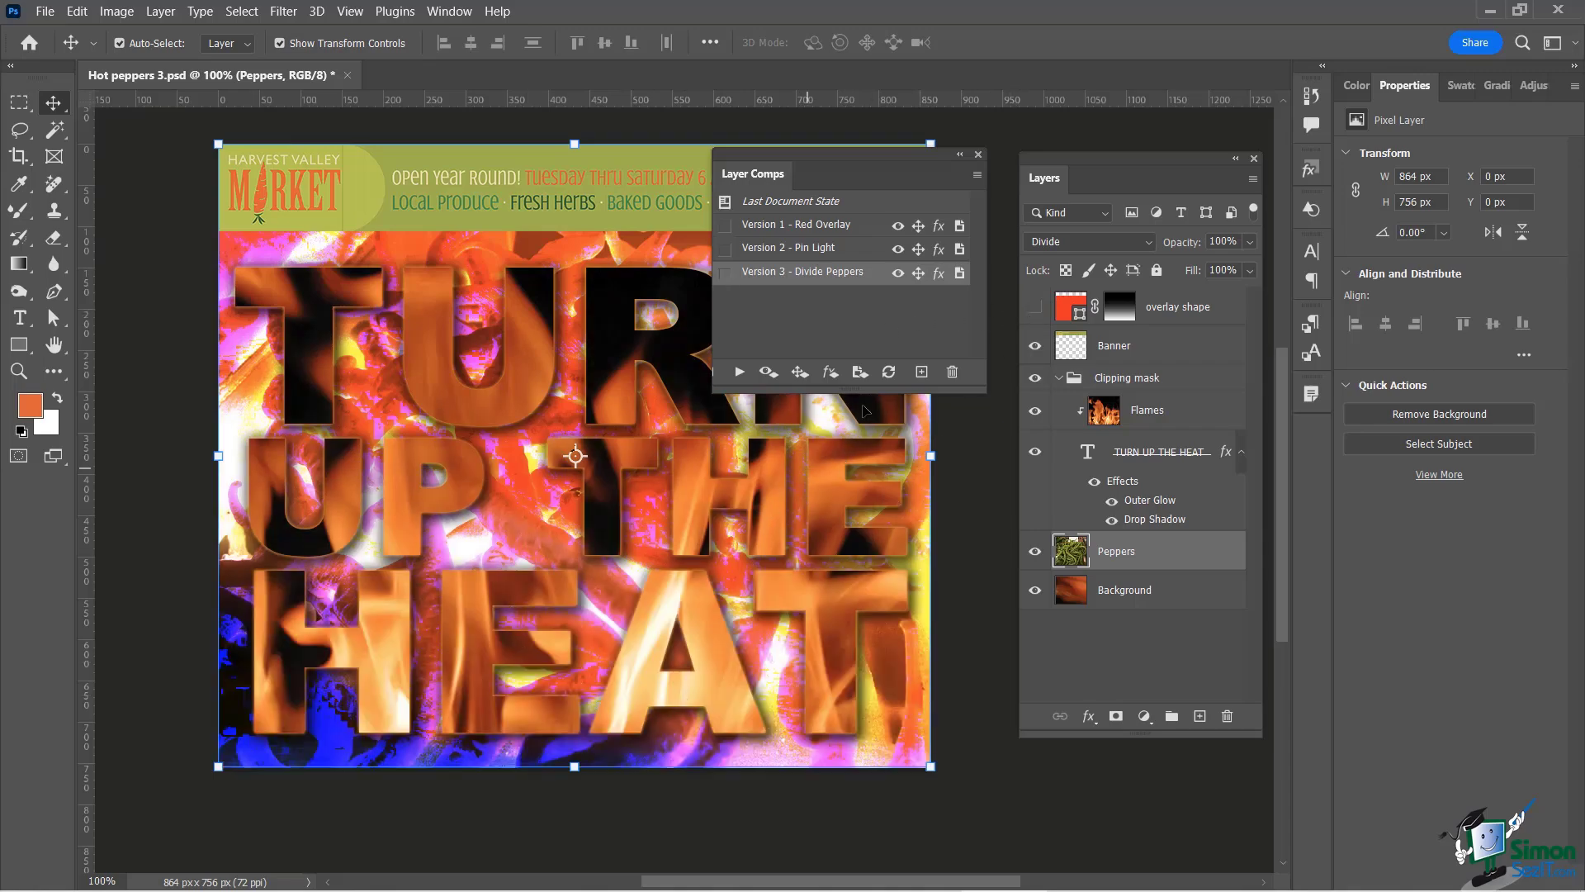
pyautogui.click(919, 374)
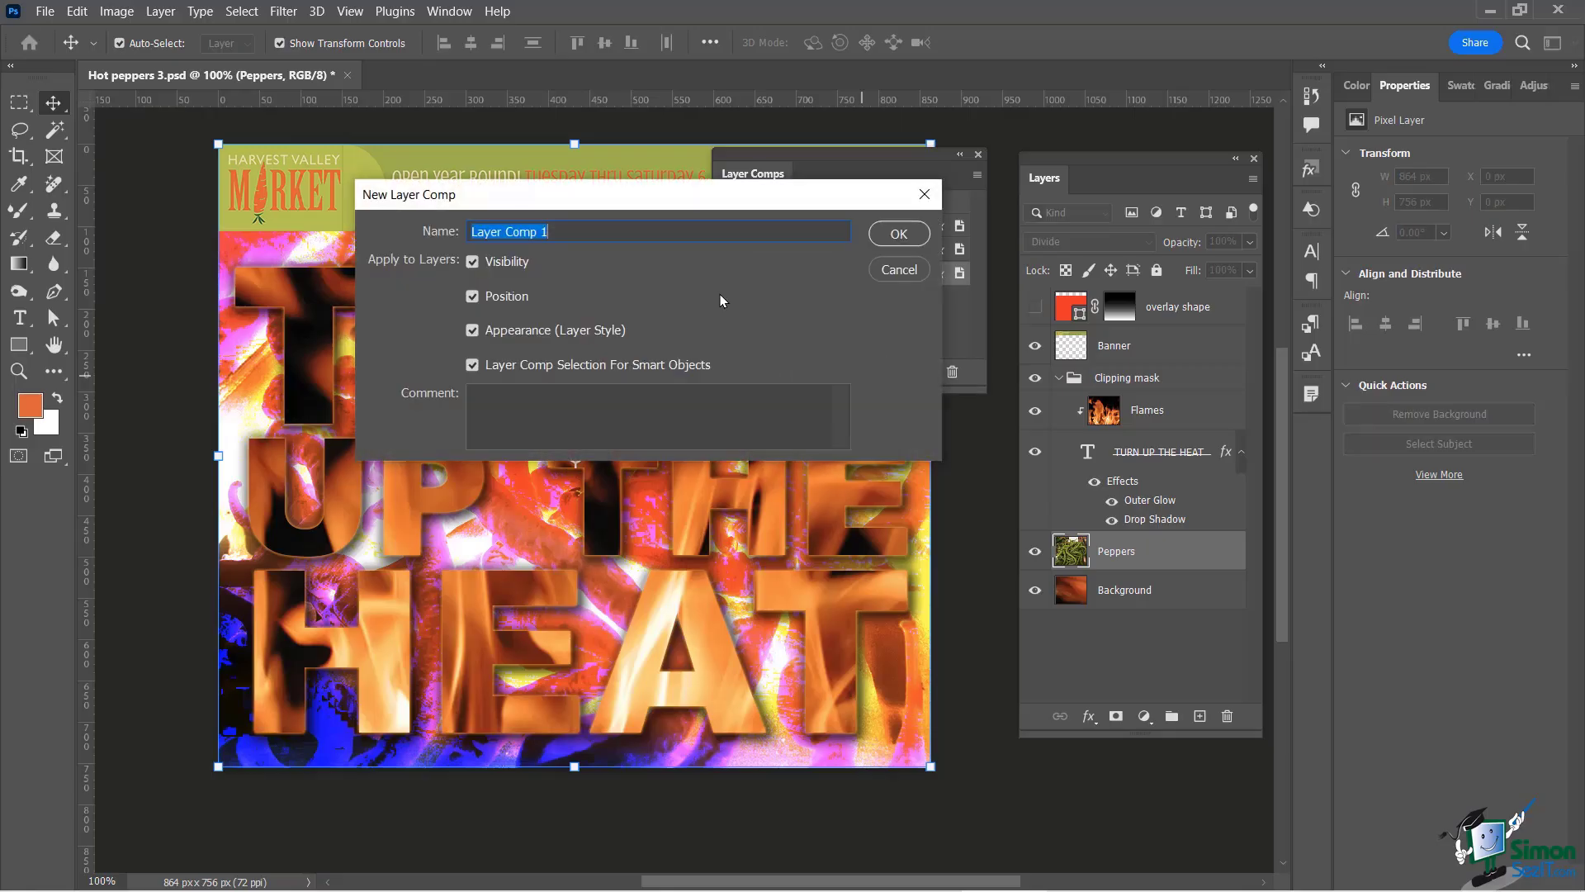
pyautogui.write('Version 4 - Divide Peppers')
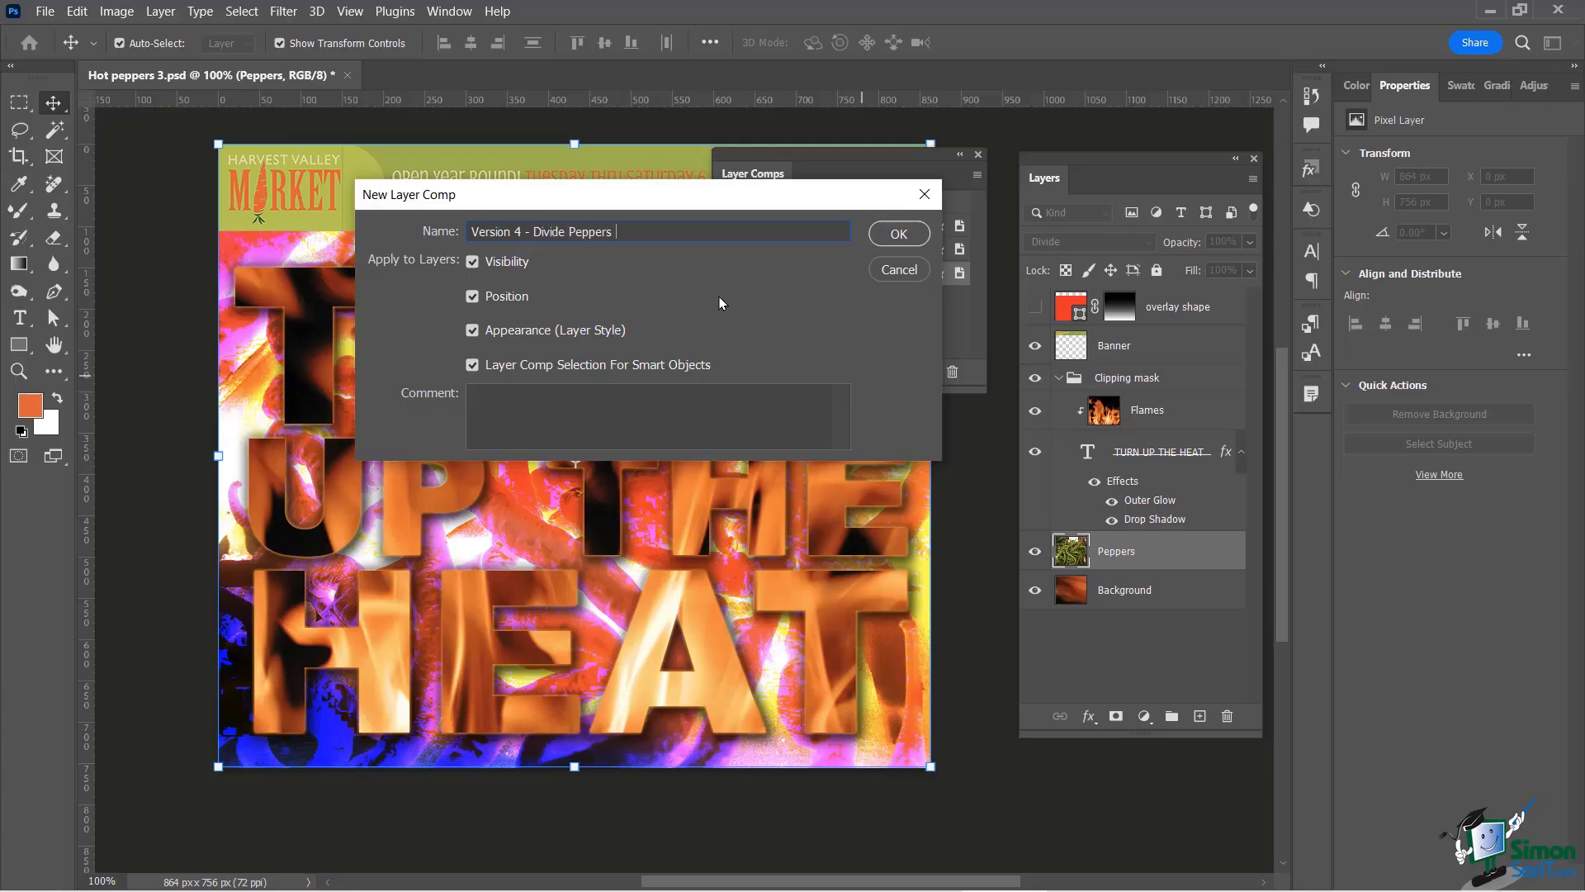
pyautogui.write(' no Shape Overlay')
pyautogui.click(899, 233)
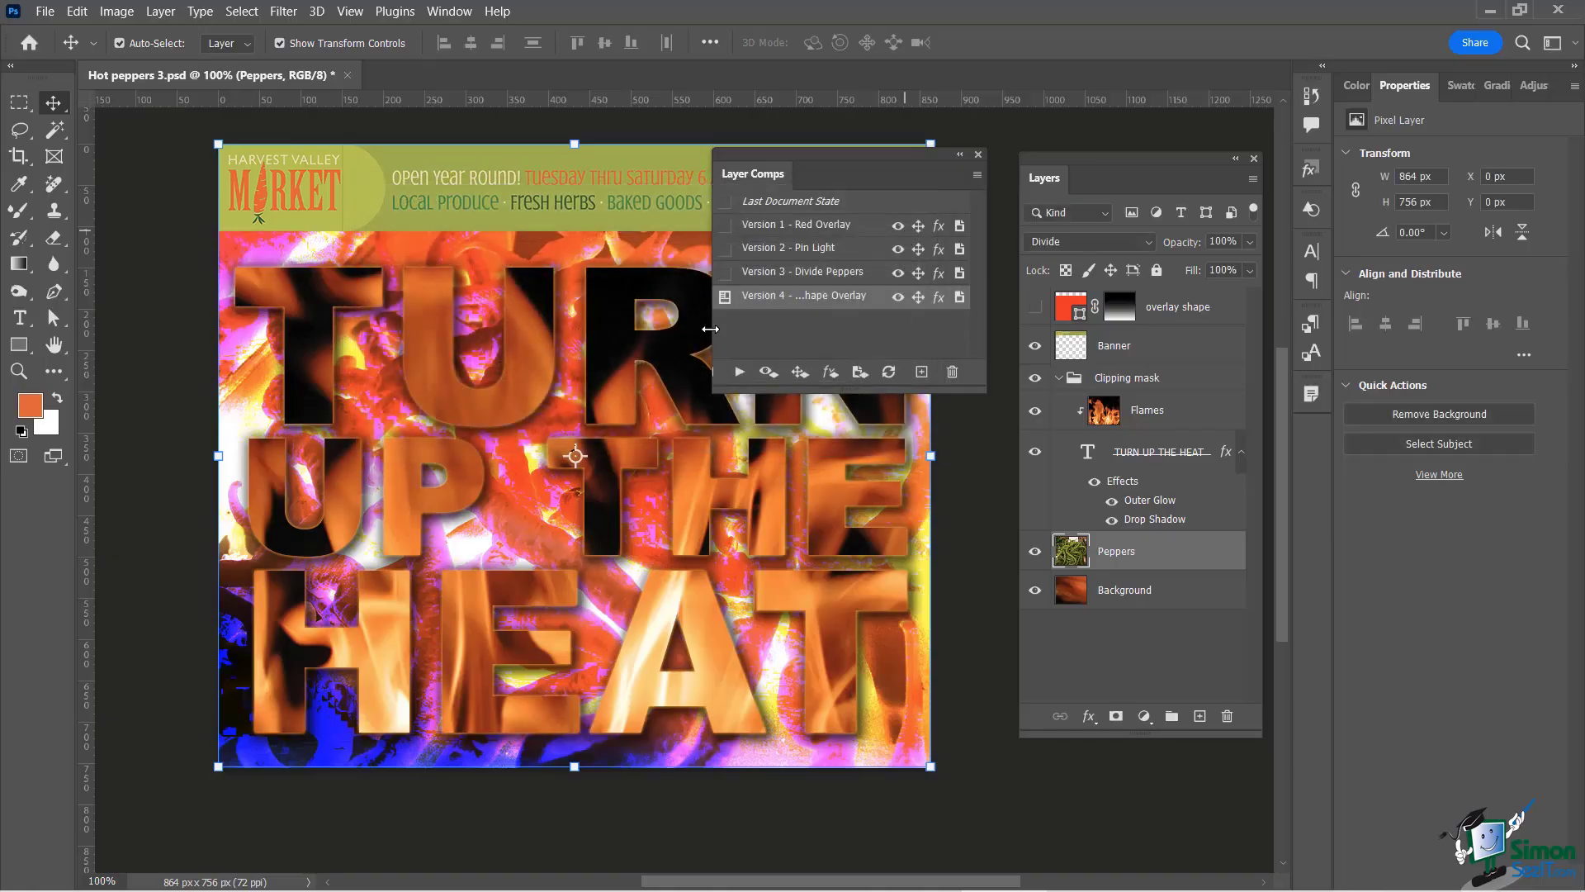
# - Review the earlier designs by applying the Version 3, Version 2 and Version 1 layer comps in that order
pyautogui.click(727, 273)
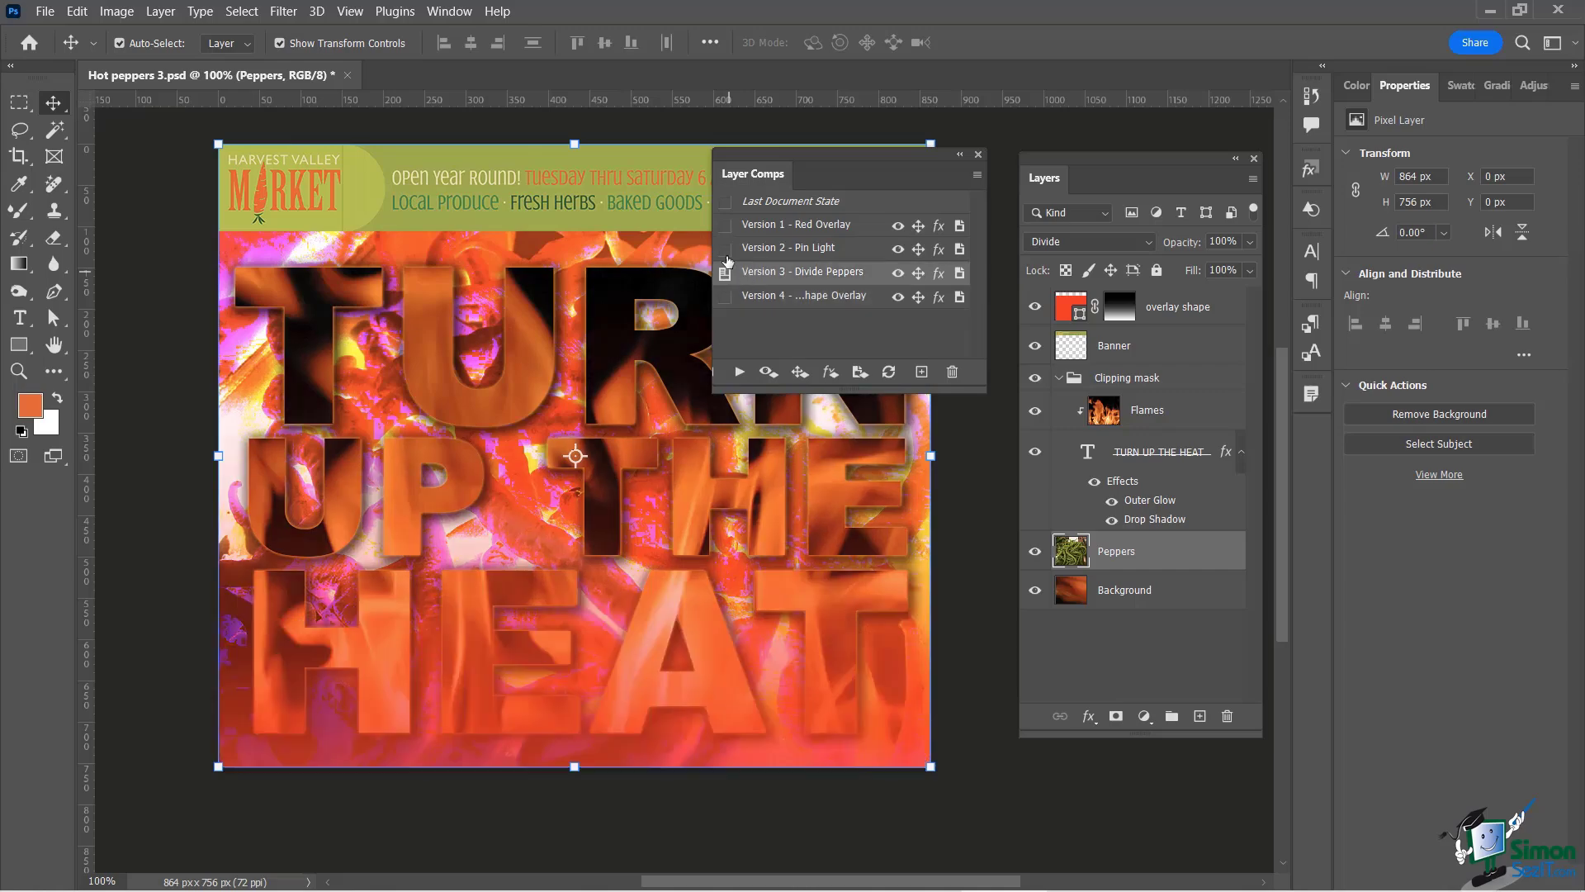
pyautogui.click(726, 249)
pyautogui.click(726, 225)
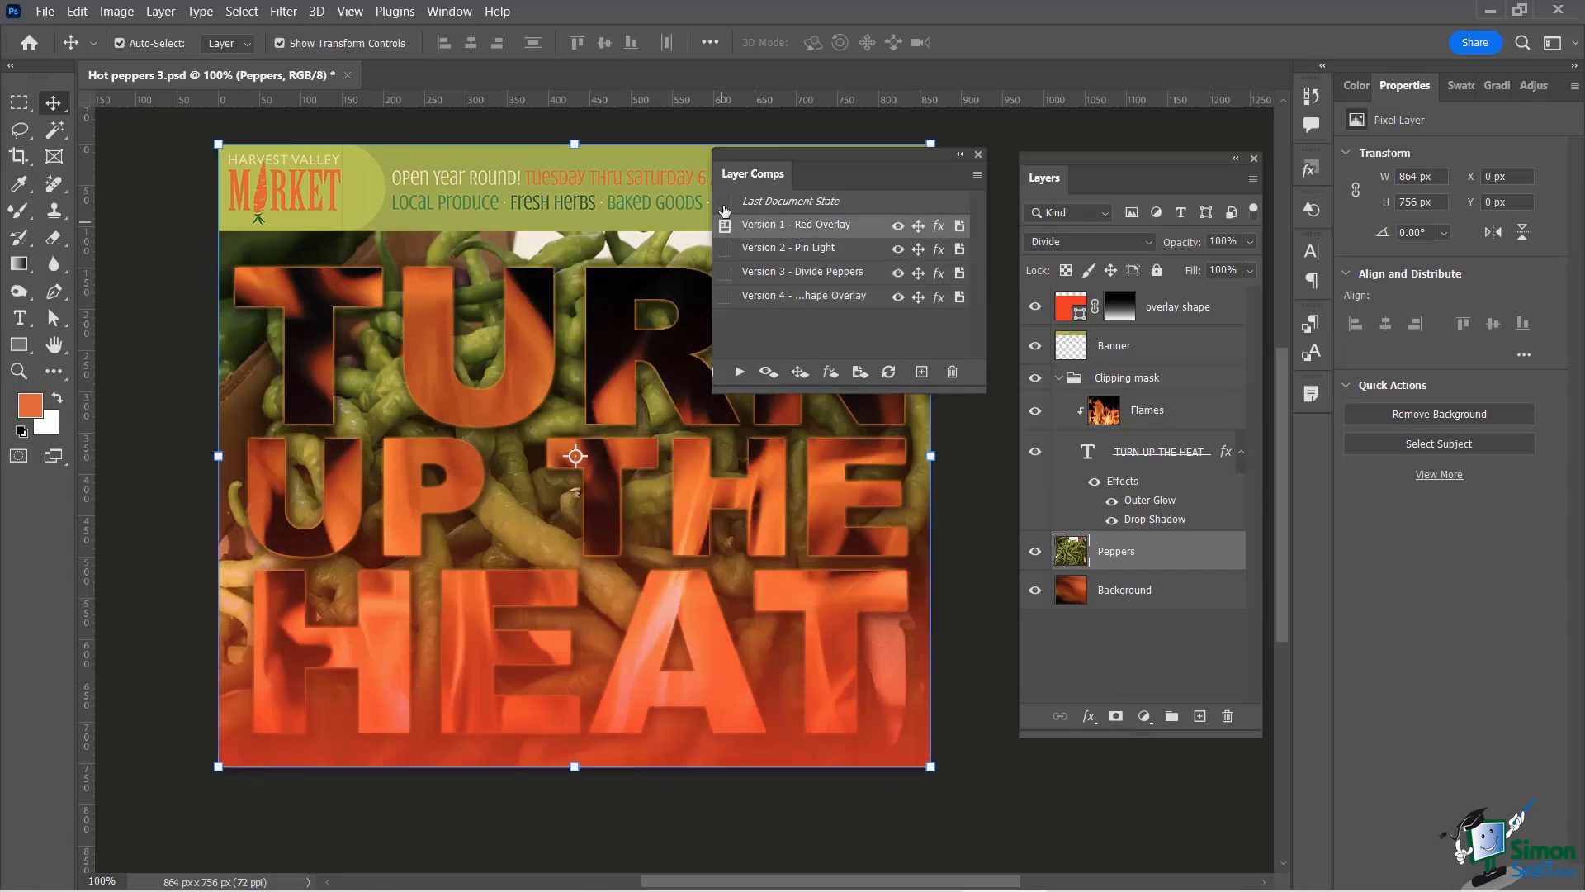
# - Apply the Version 3 comp, move the Banner to the canvas's bottom edge at about Y 657 px, and update the comp
pyautogui.click(725, 202)
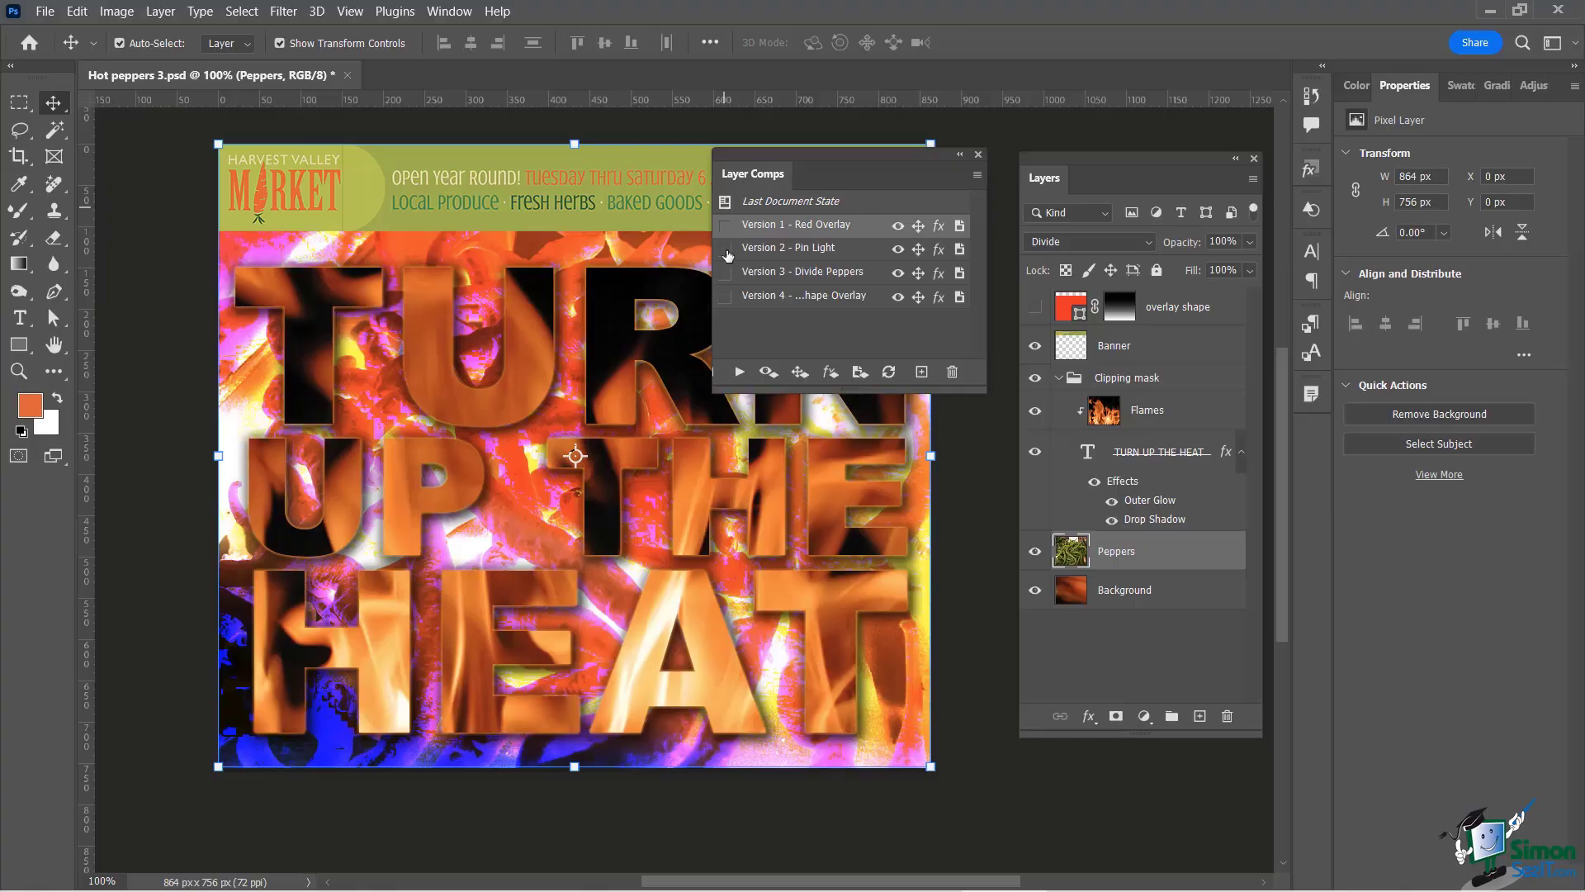
pyautogui.click(725, 273)
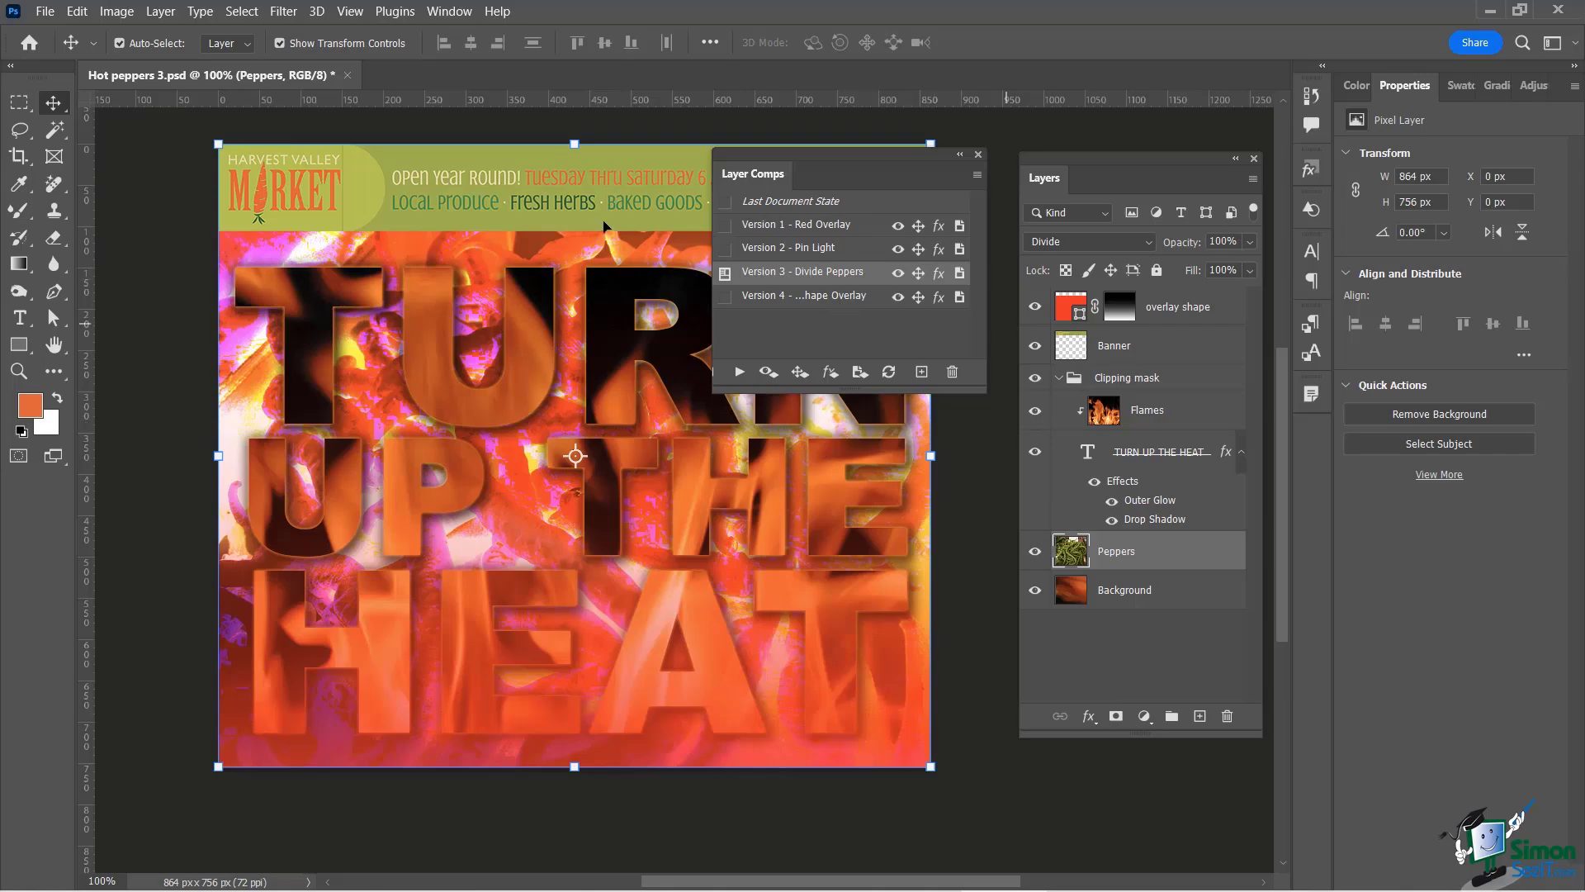
pyautogui.click(1117, 346)
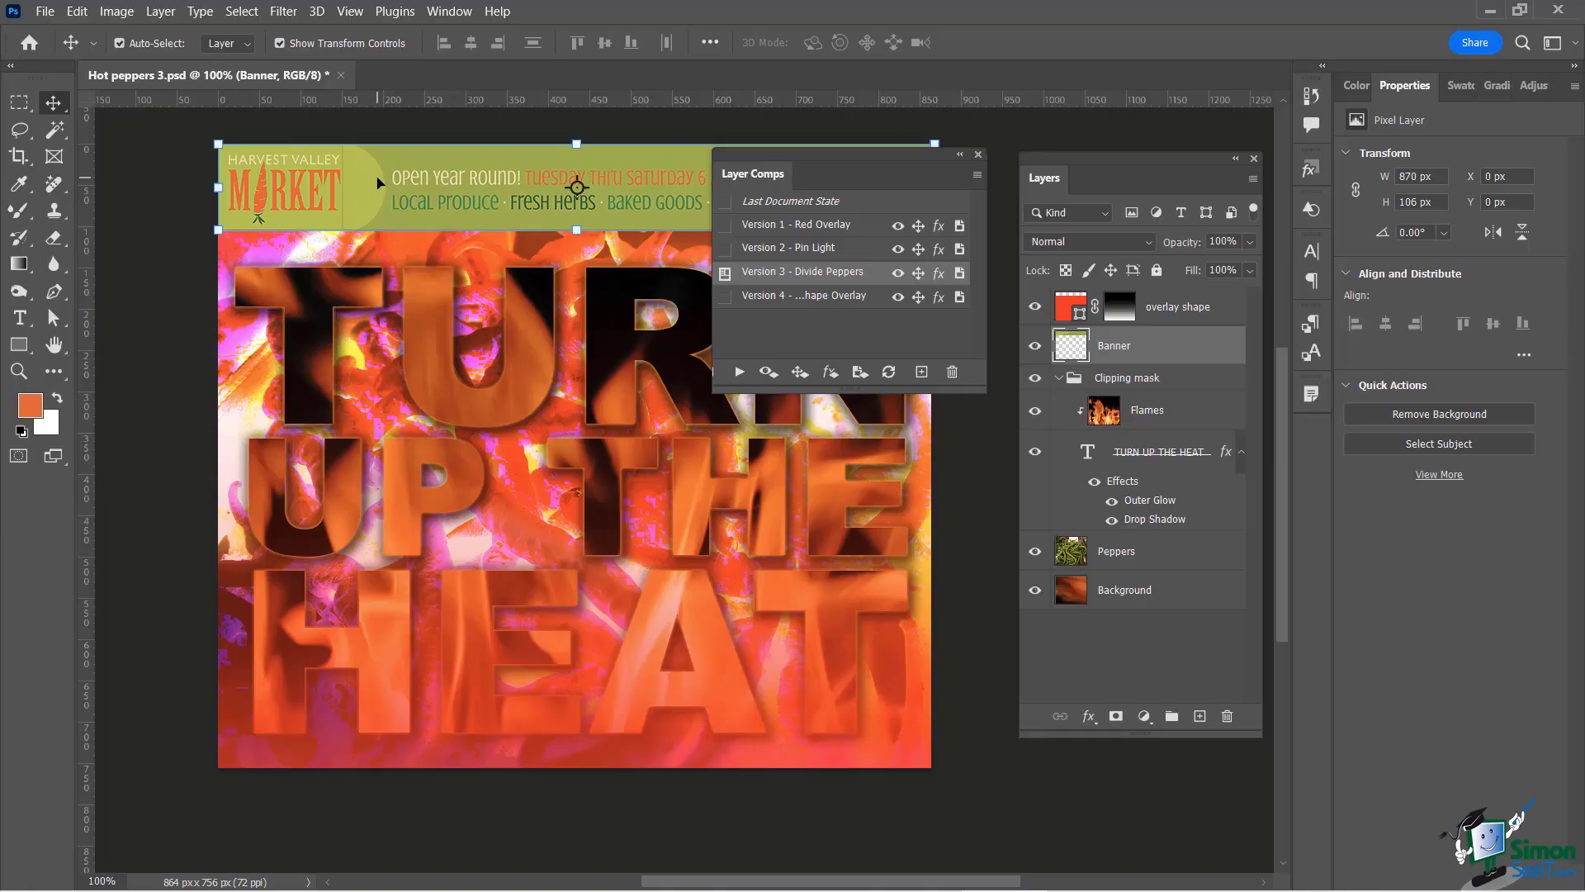
pyautogui.moveTo(375, 203); pyautogui.dragTo(393, 720)
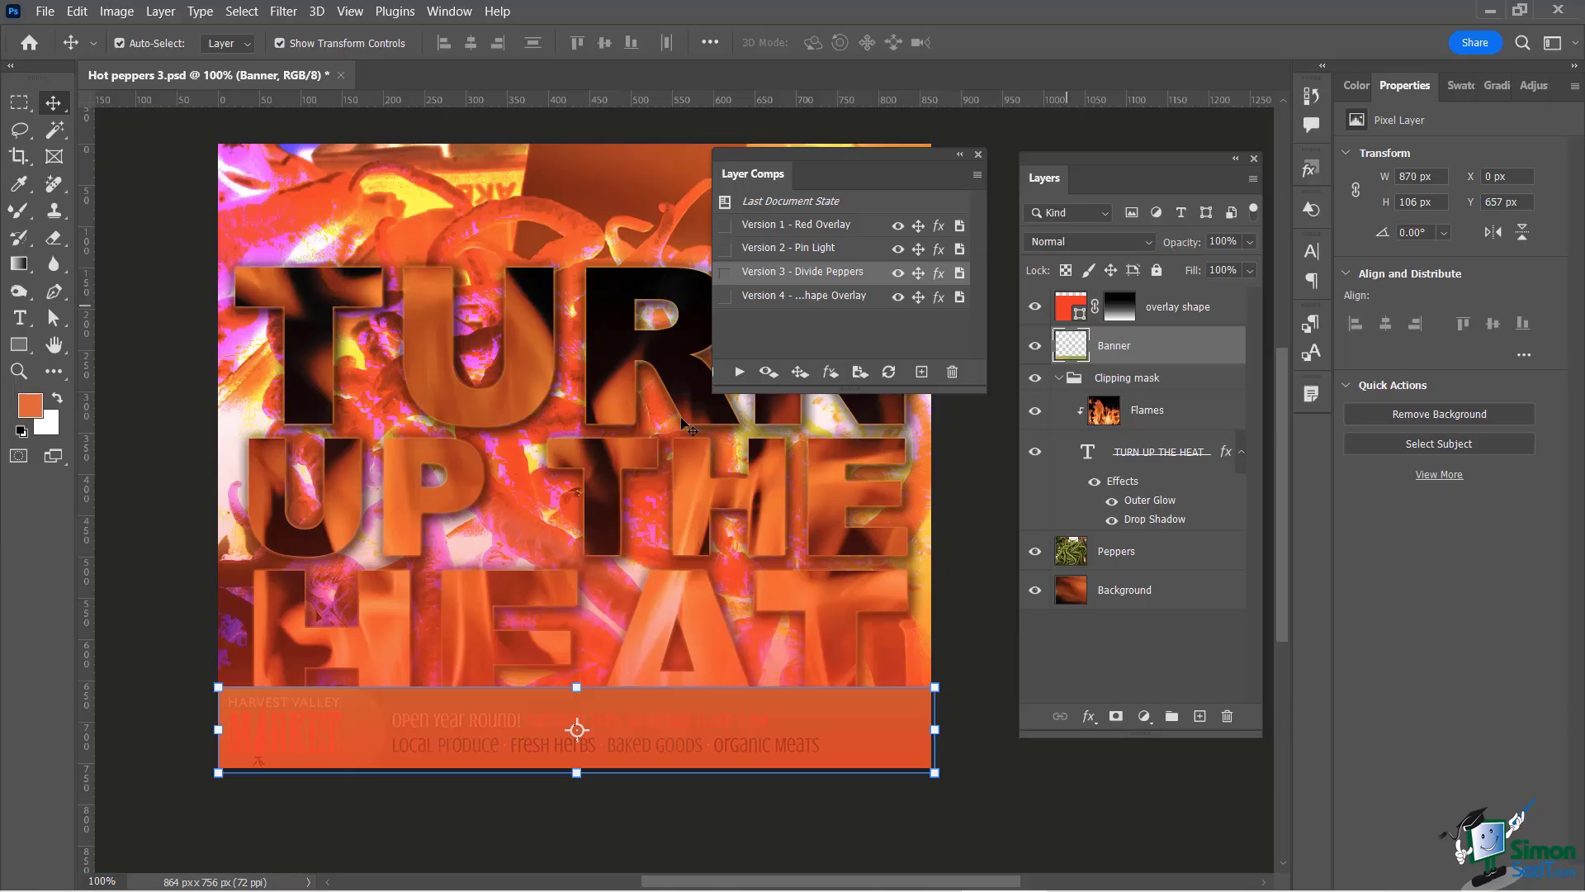
pyautogui.click(889, 373)
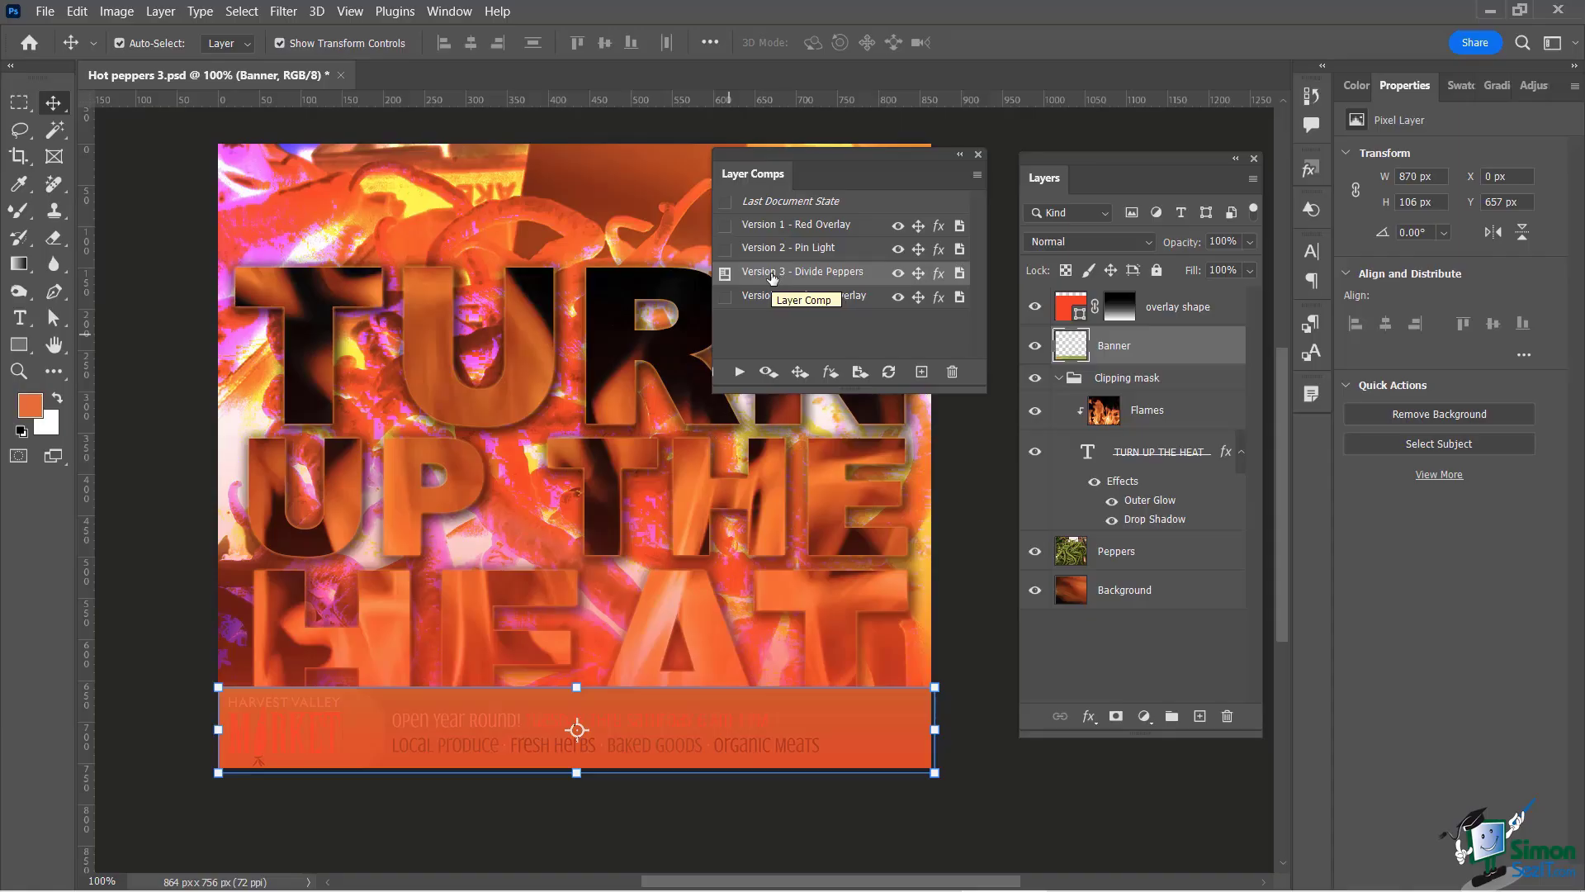
# - Compare the banner position across designs by applying the Version 1, Version 2 and Version 3 layer comps in turn
pyautogui.click(725, 227)
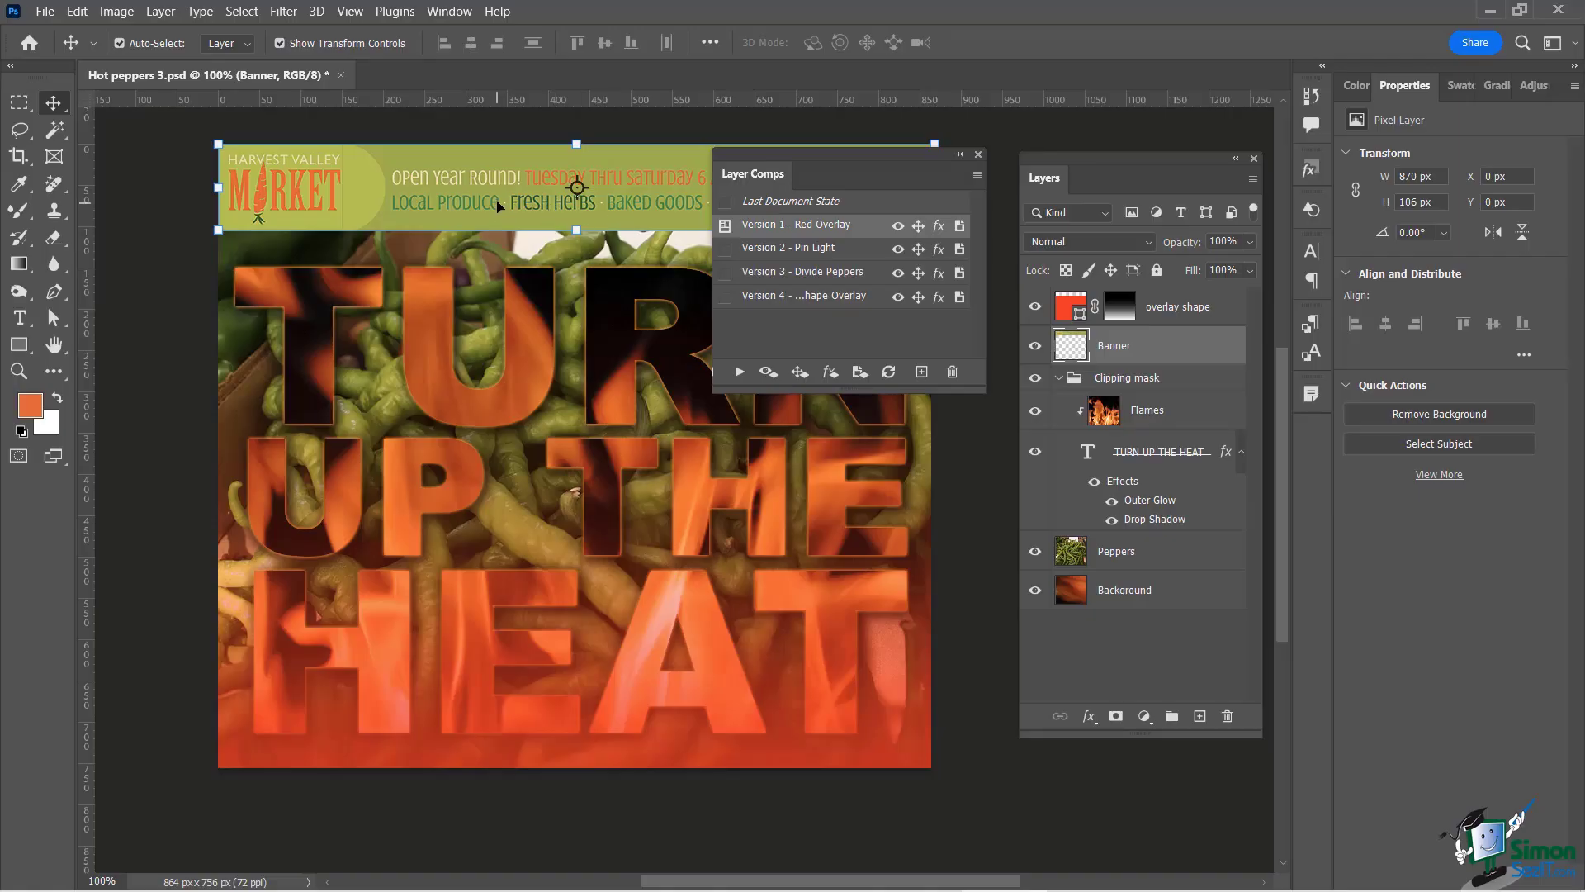
pyautogui.click(726, 249)
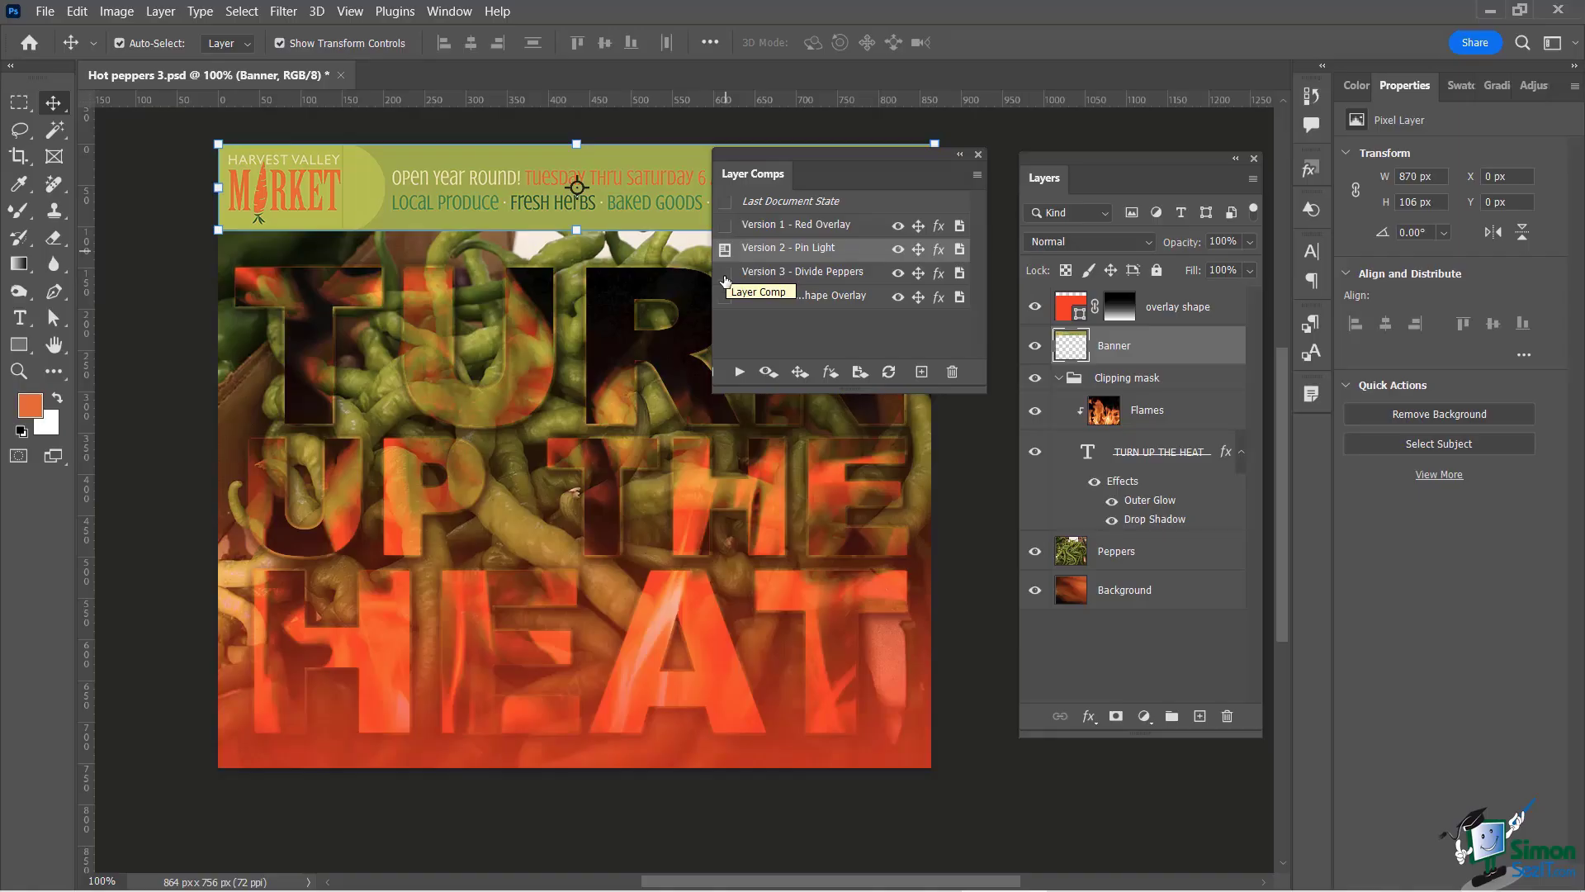
pyautogui.click(726, 278)
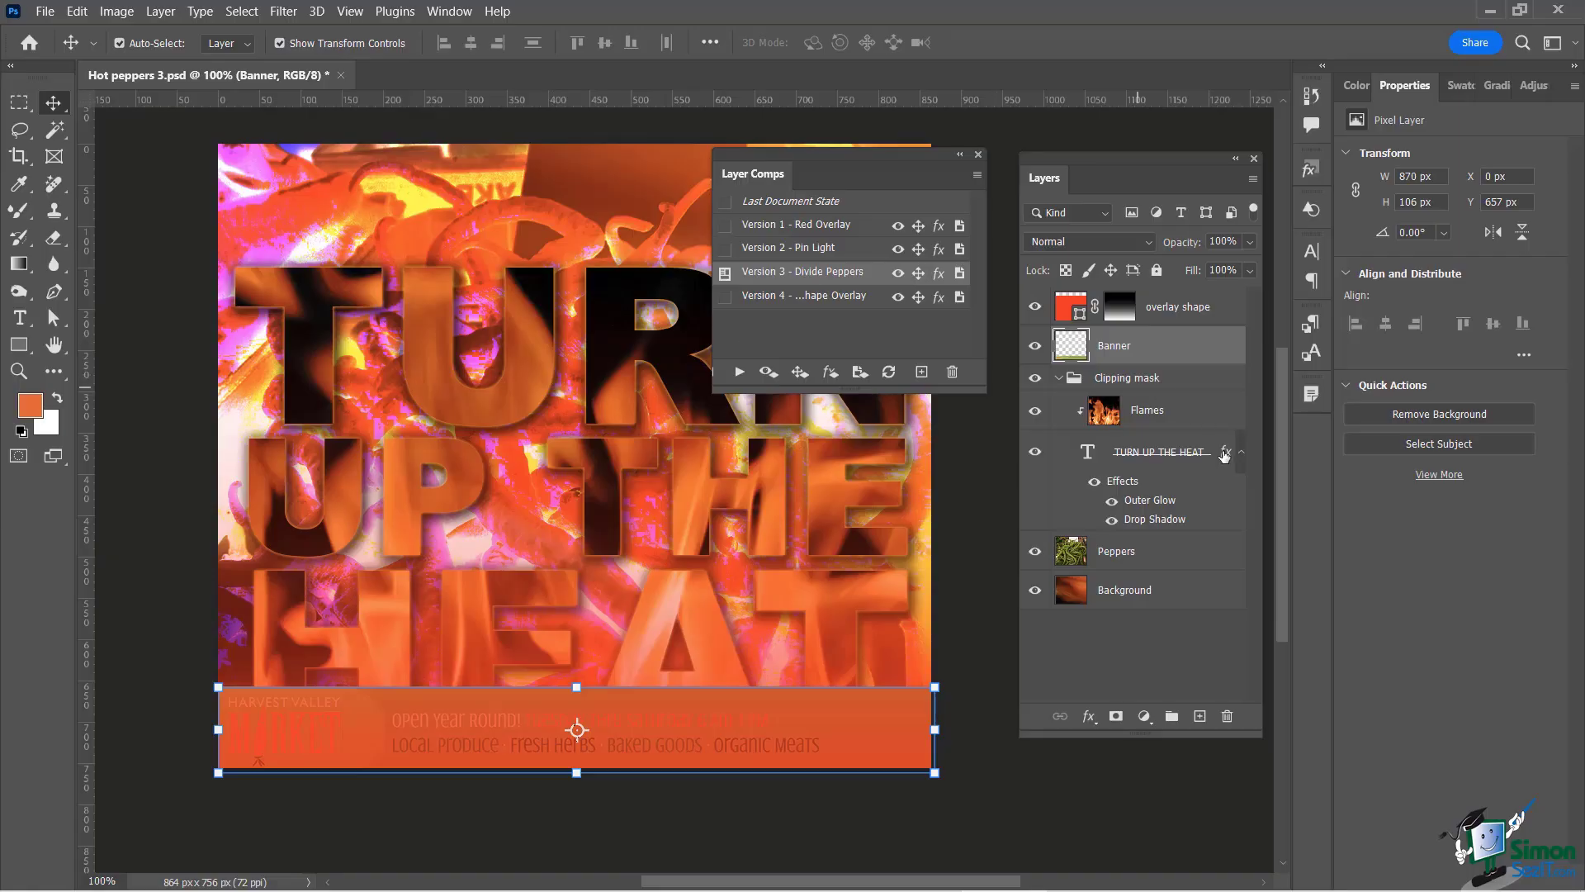
# - Move the TURN UP THE HEAT text and linked Flames layer up about 102 px and update the Version 3 comp
pyautogui.click(1080, 457)
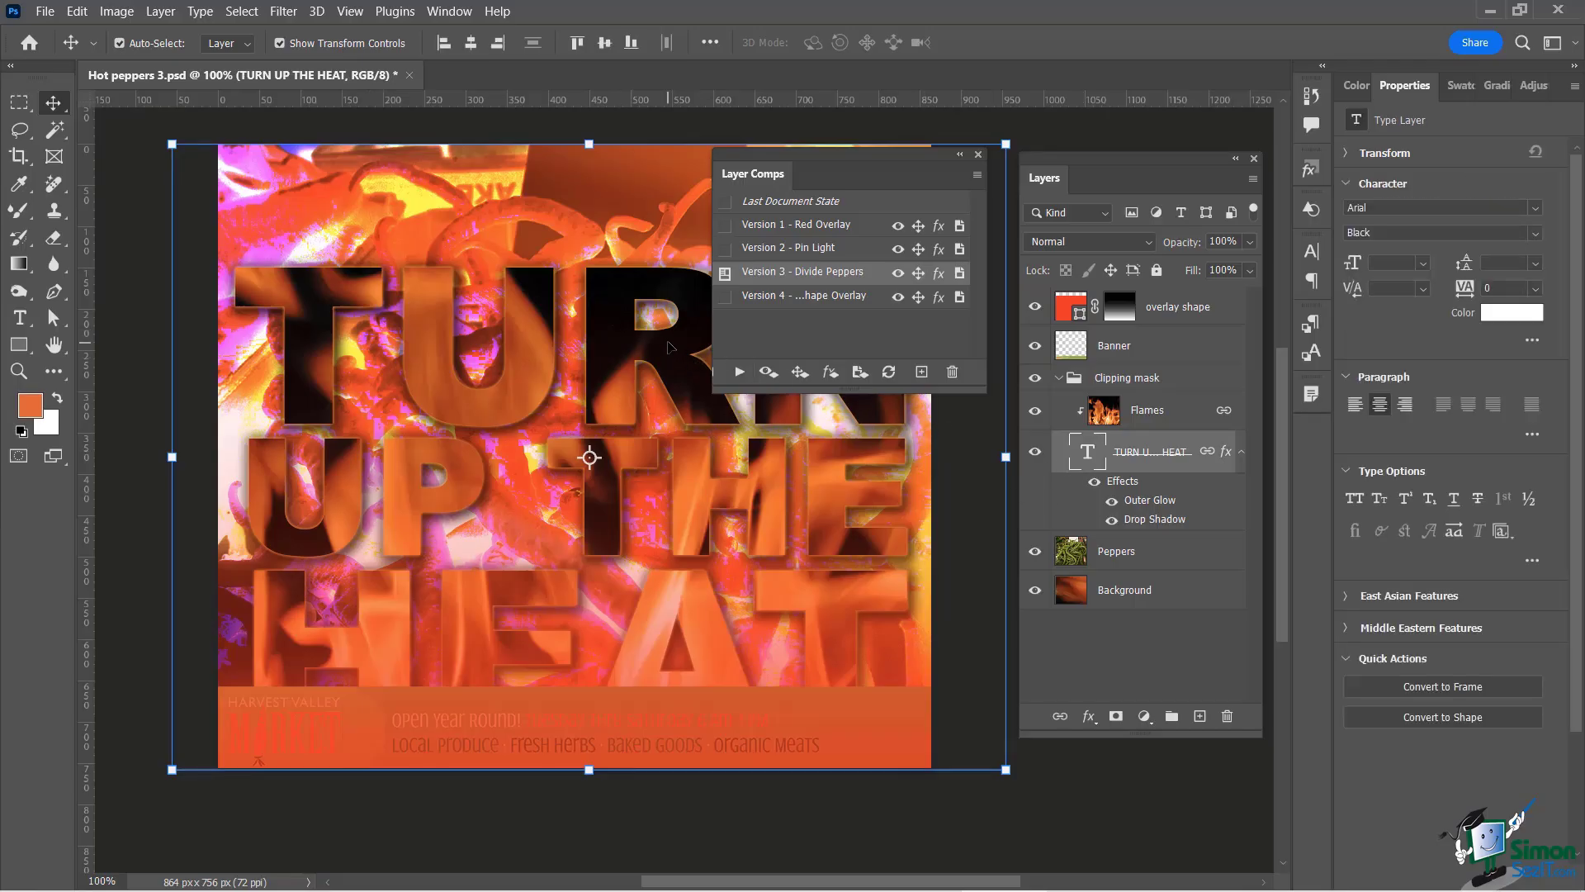
pyautogui.moveTo(656, 332); pyautogui.dragTo(653, 270)
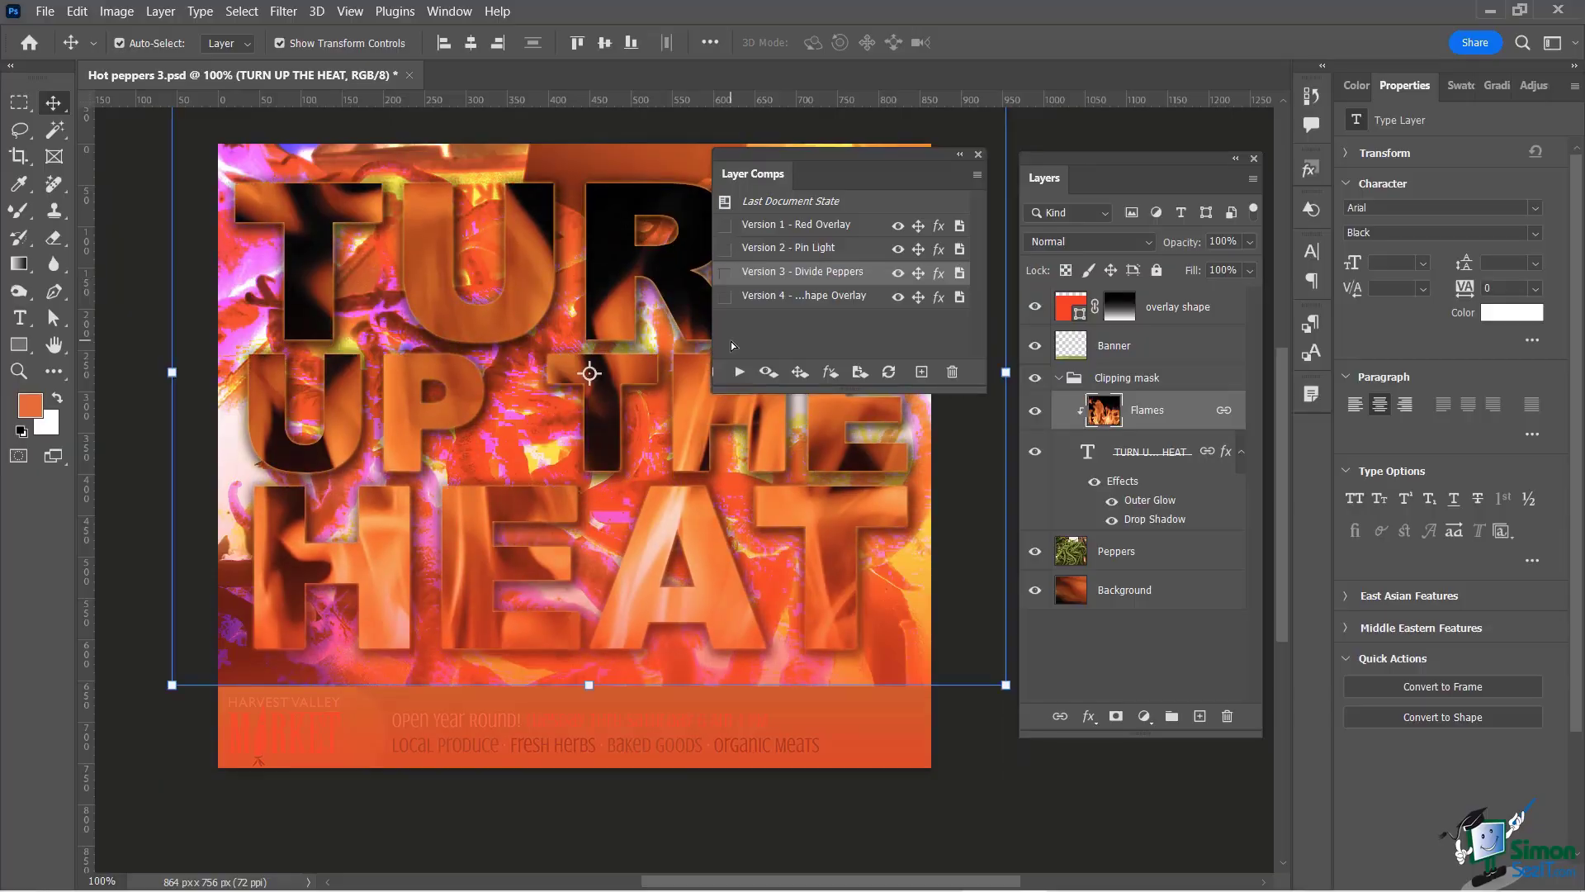
pyautogui.click(887, 373)
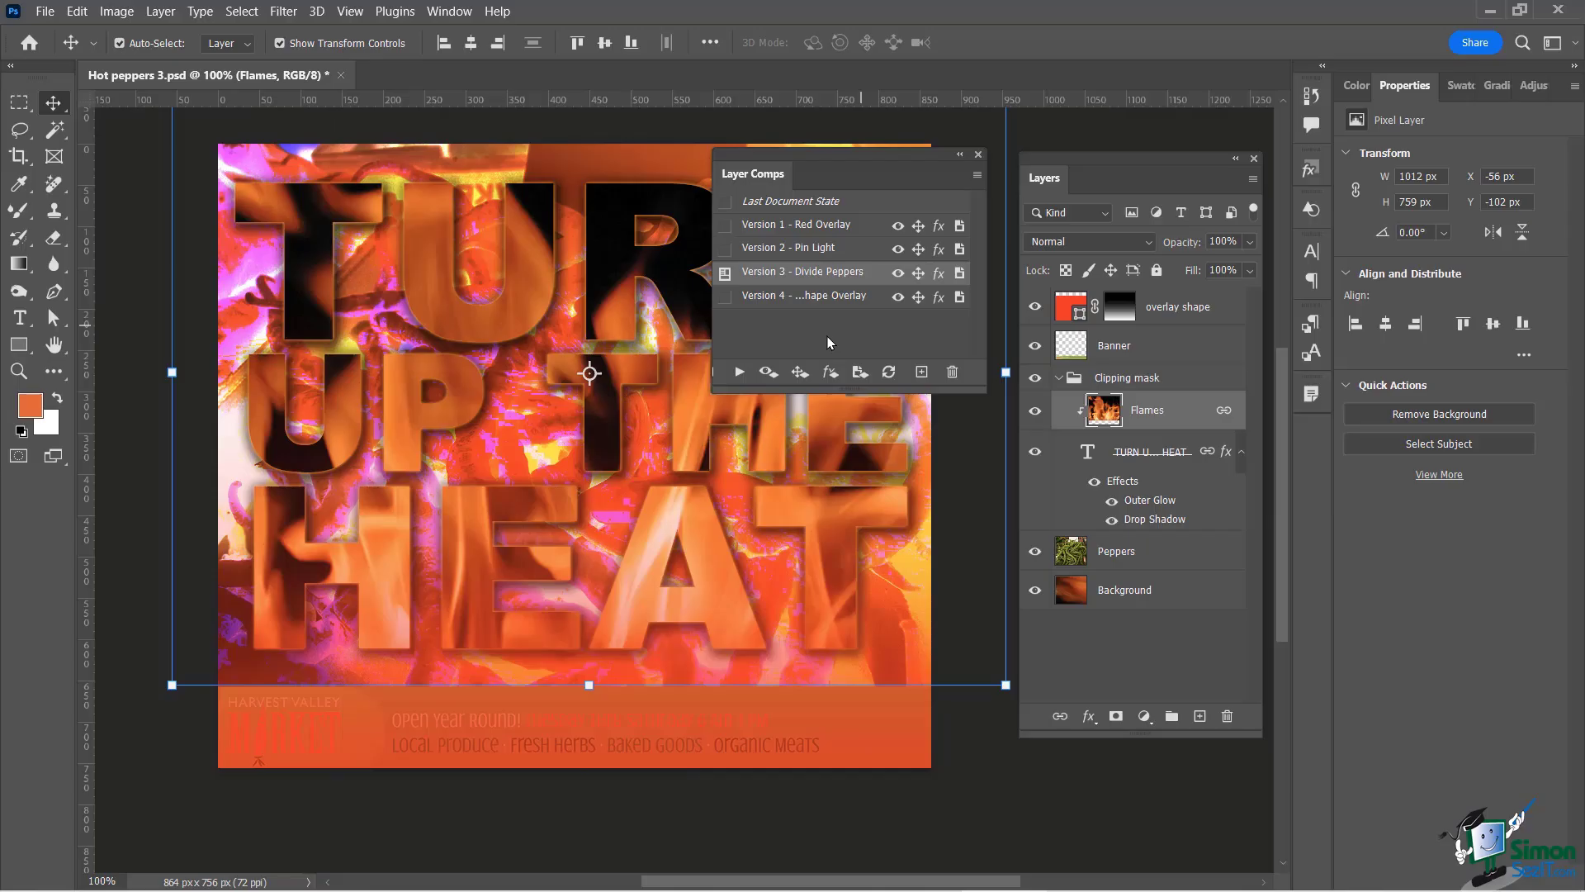
# - Review all four designs by applying the Version 1 through Version 4 layer comps in order
pyautogui.click(725, 225)
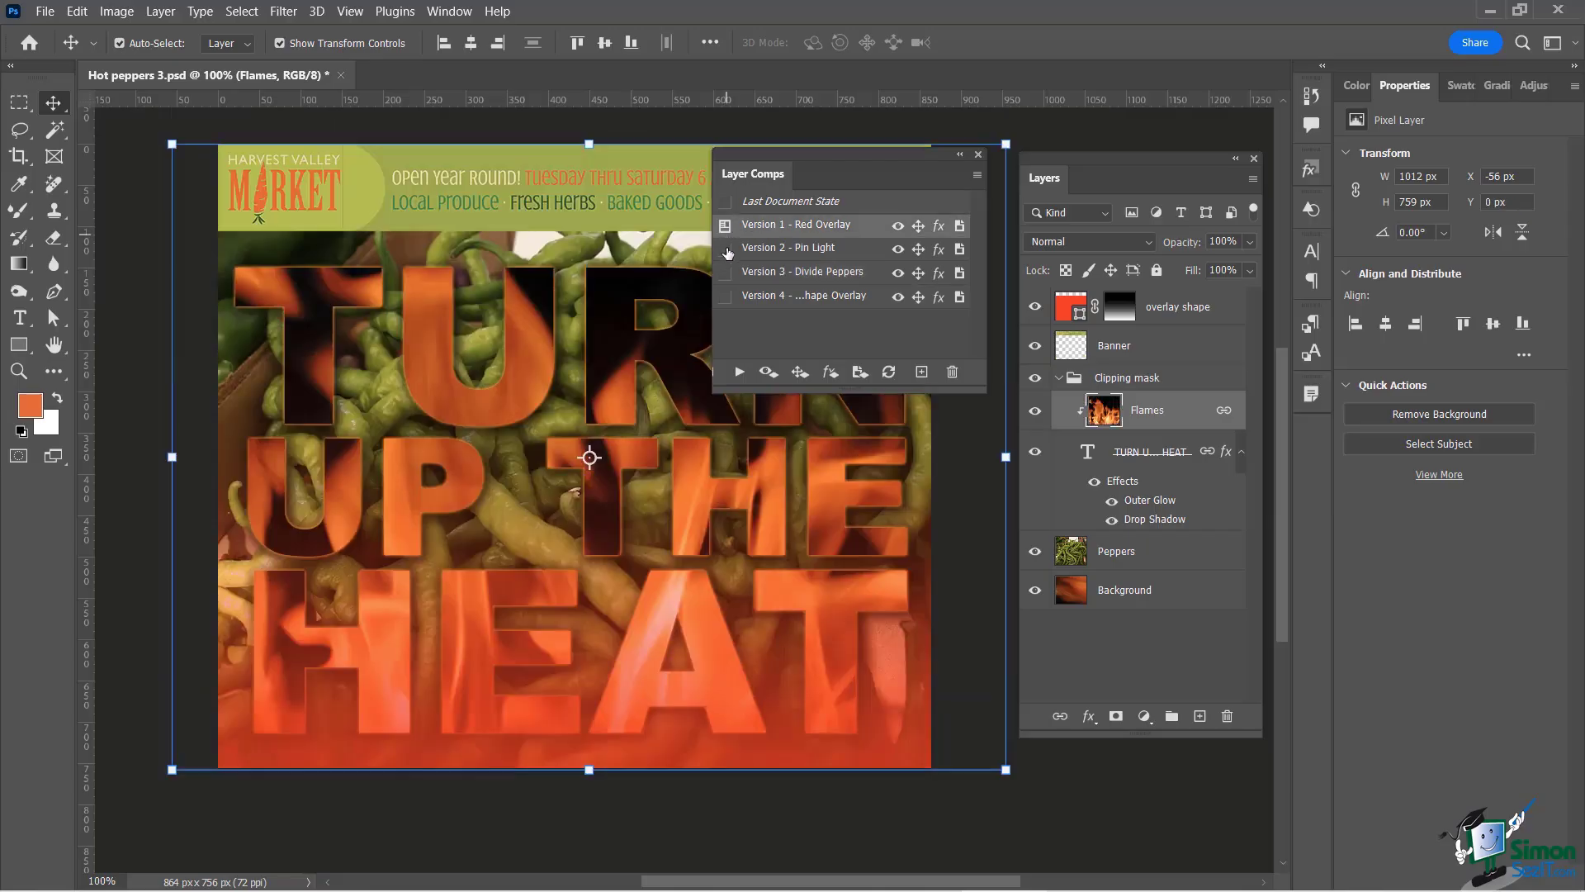
pyautogui.click(727, 248)
pyautogui.click(725, 272)
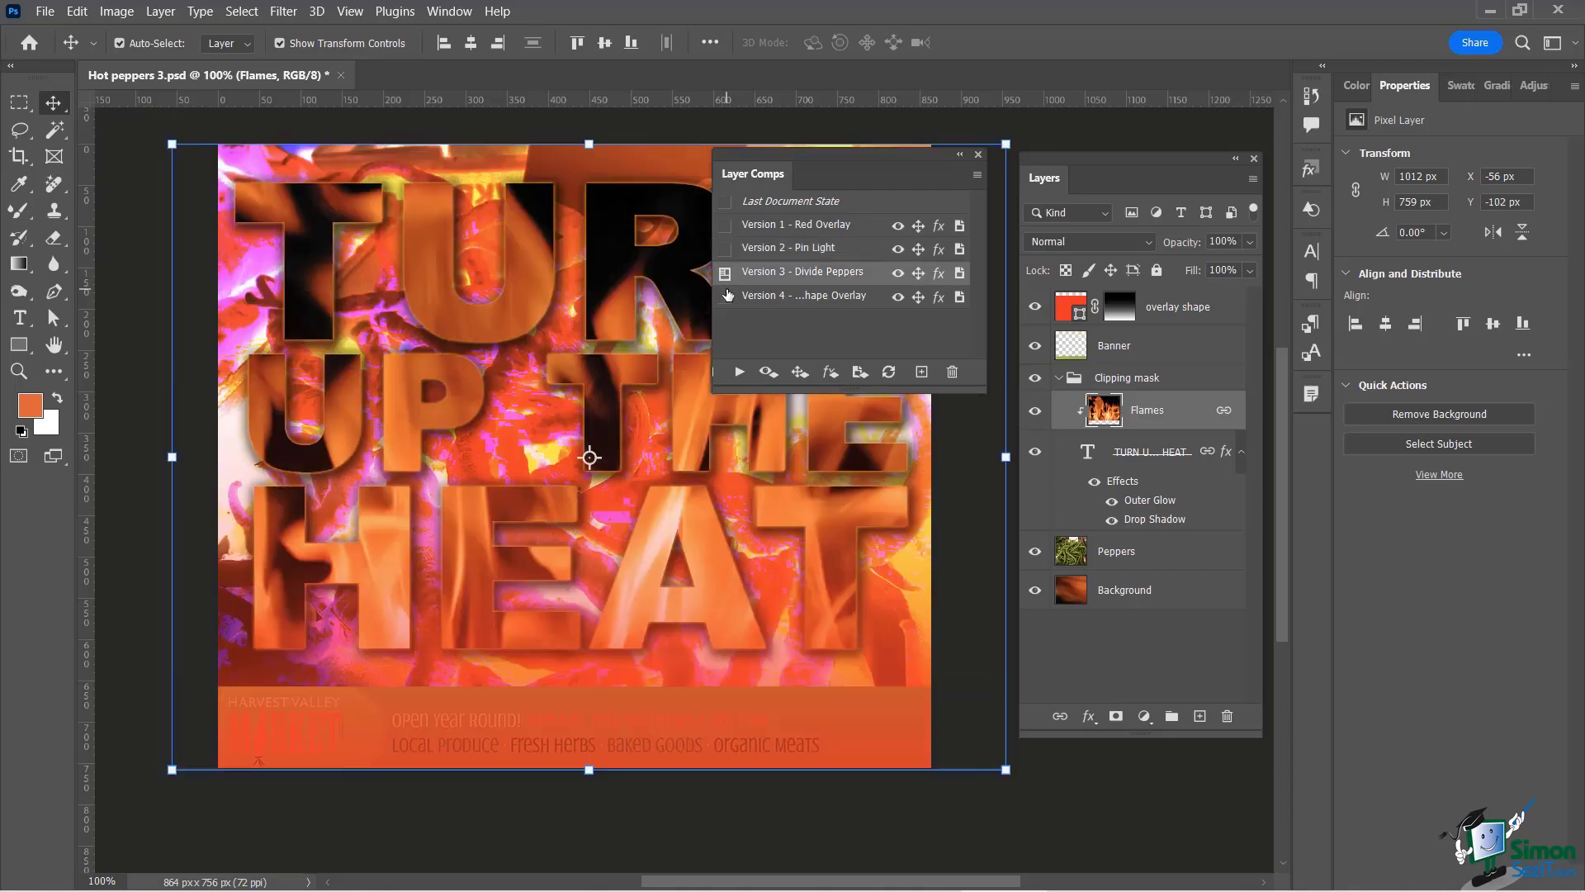
pyautogui.click(727, 296)
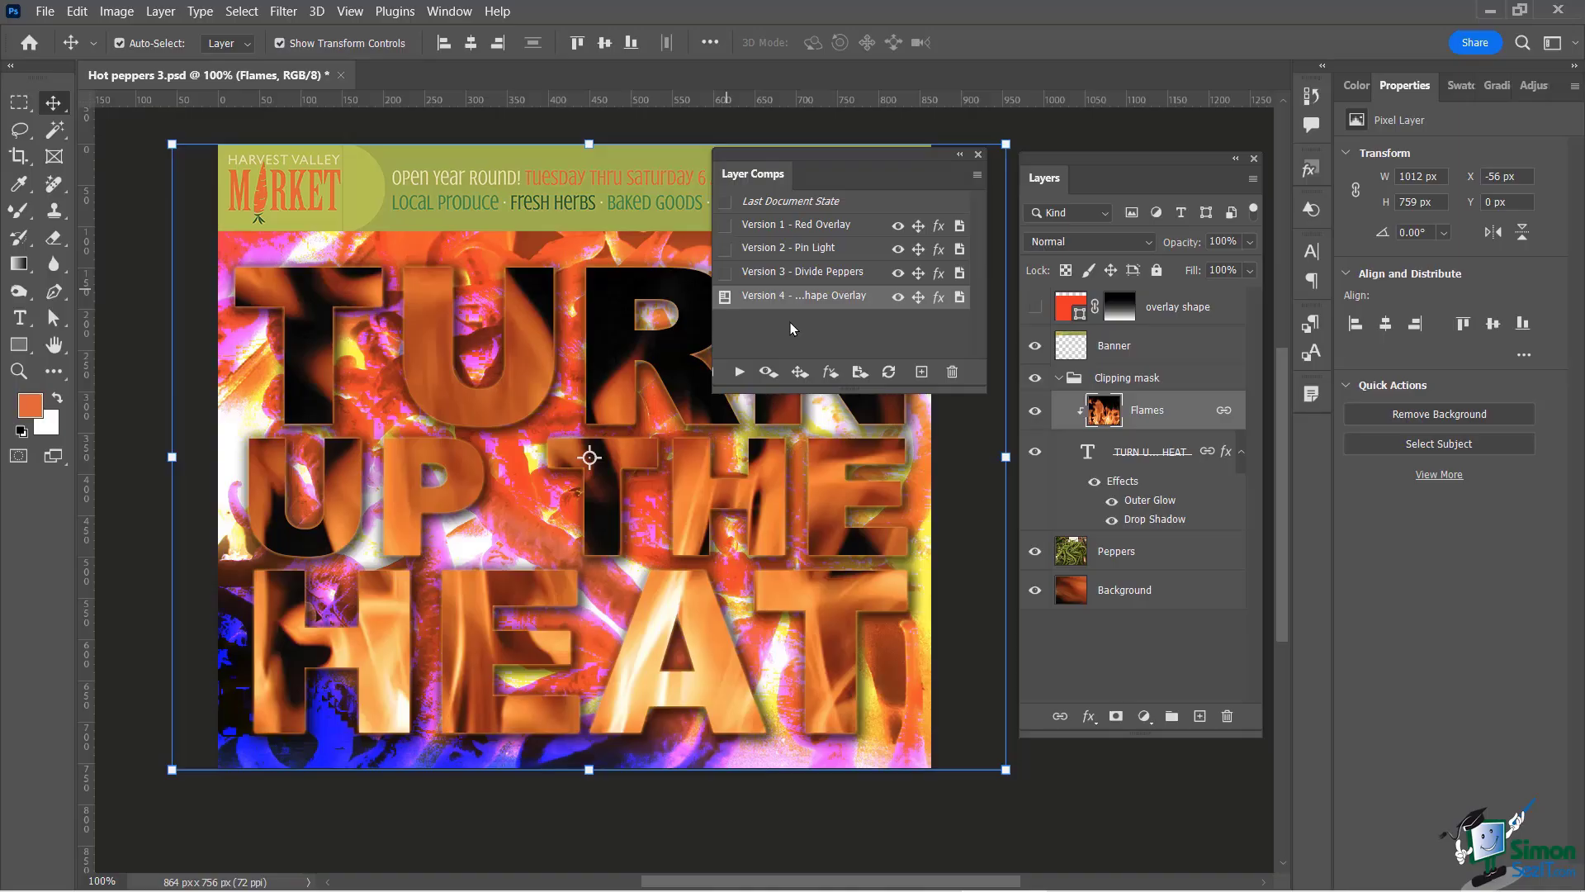
# - Start a Layer Comps to PDF export and create a destination folder named "Layer Comps" inside 04-02
pyautogui.click(45, 11)
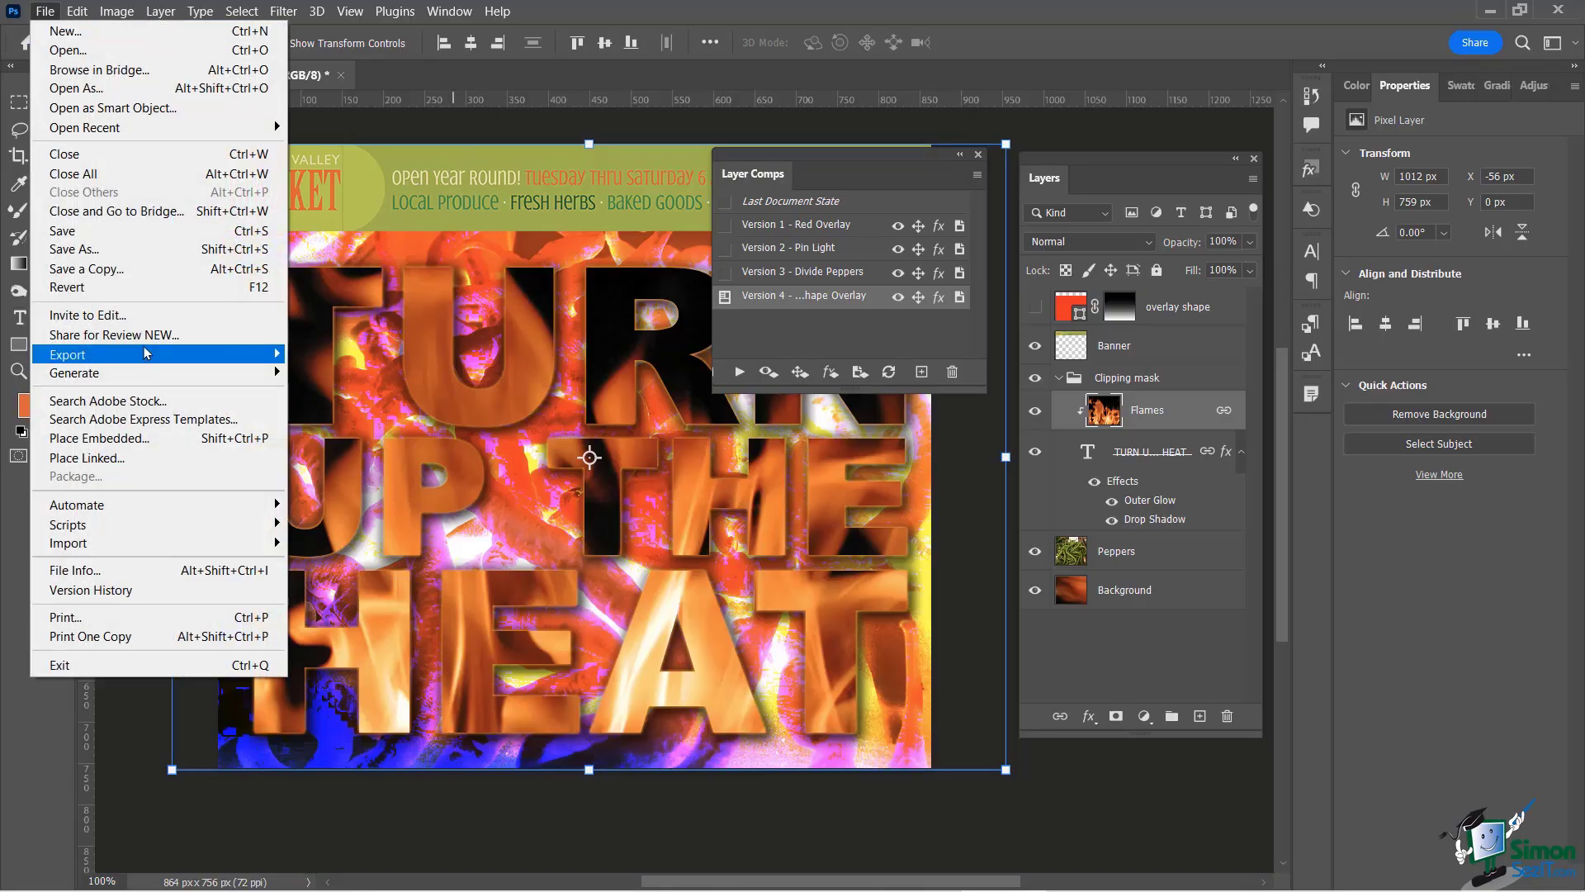
pyautogui.moveTo(144, 351)
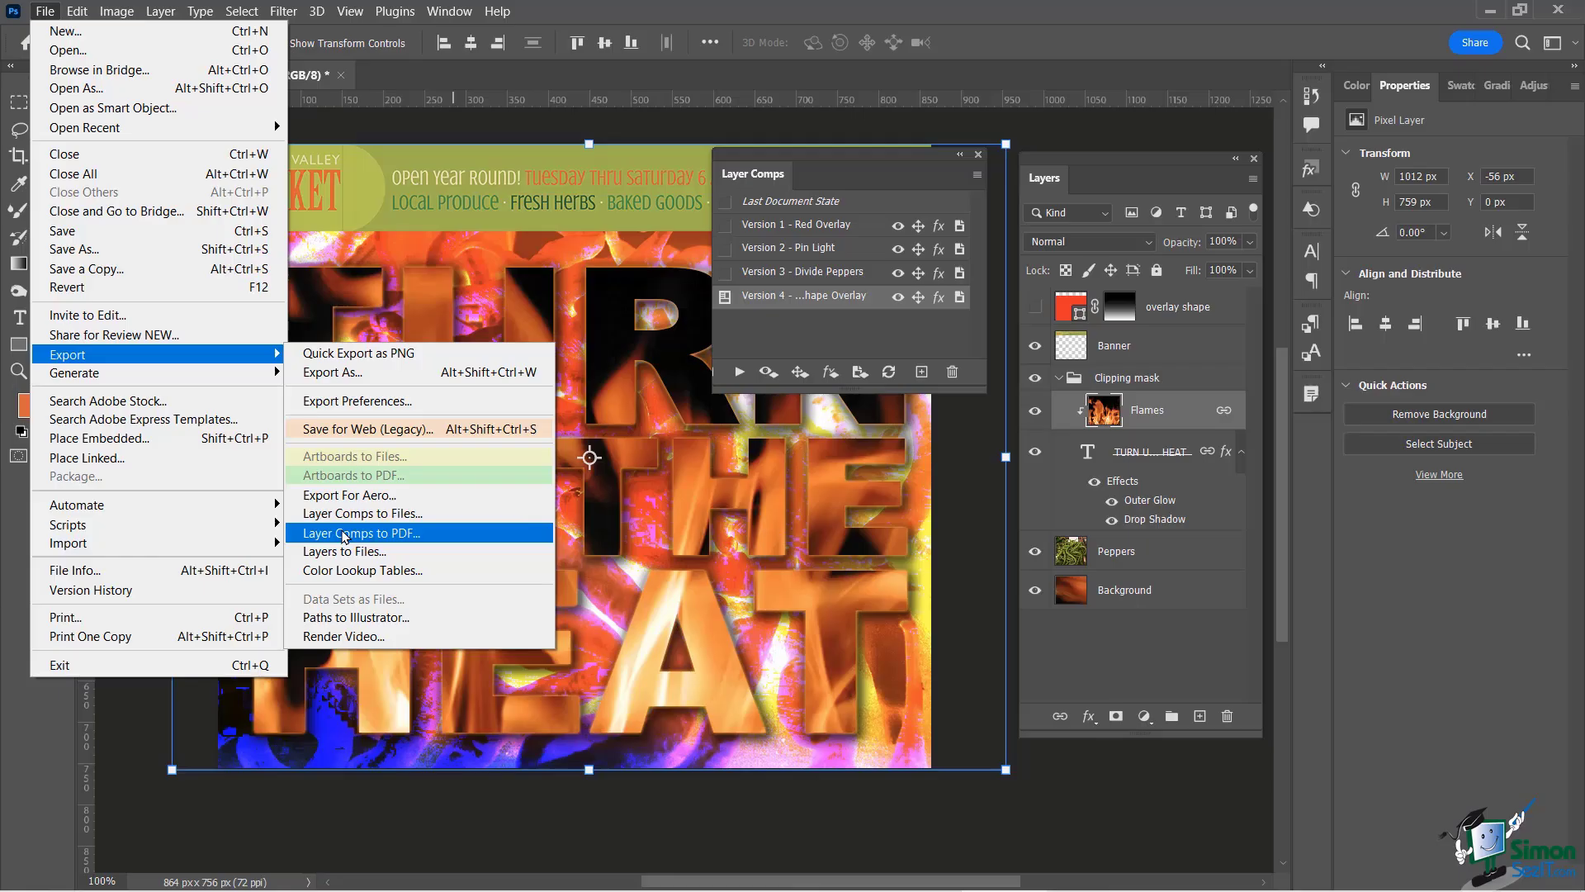
pyautogui.click(346, 536)
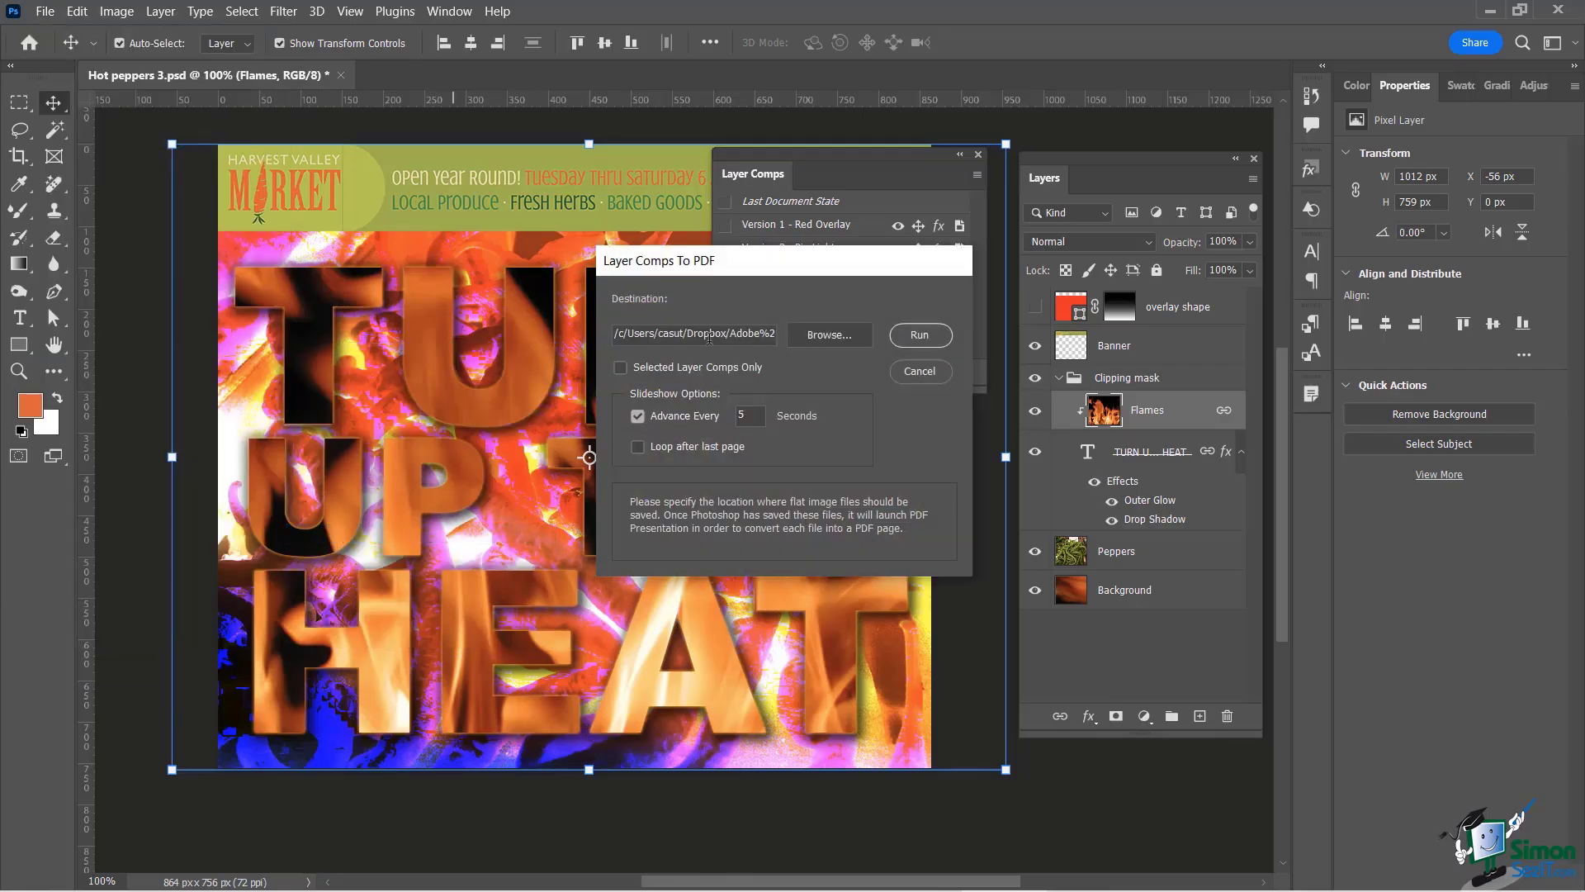
pyautogui.click(827, 337)
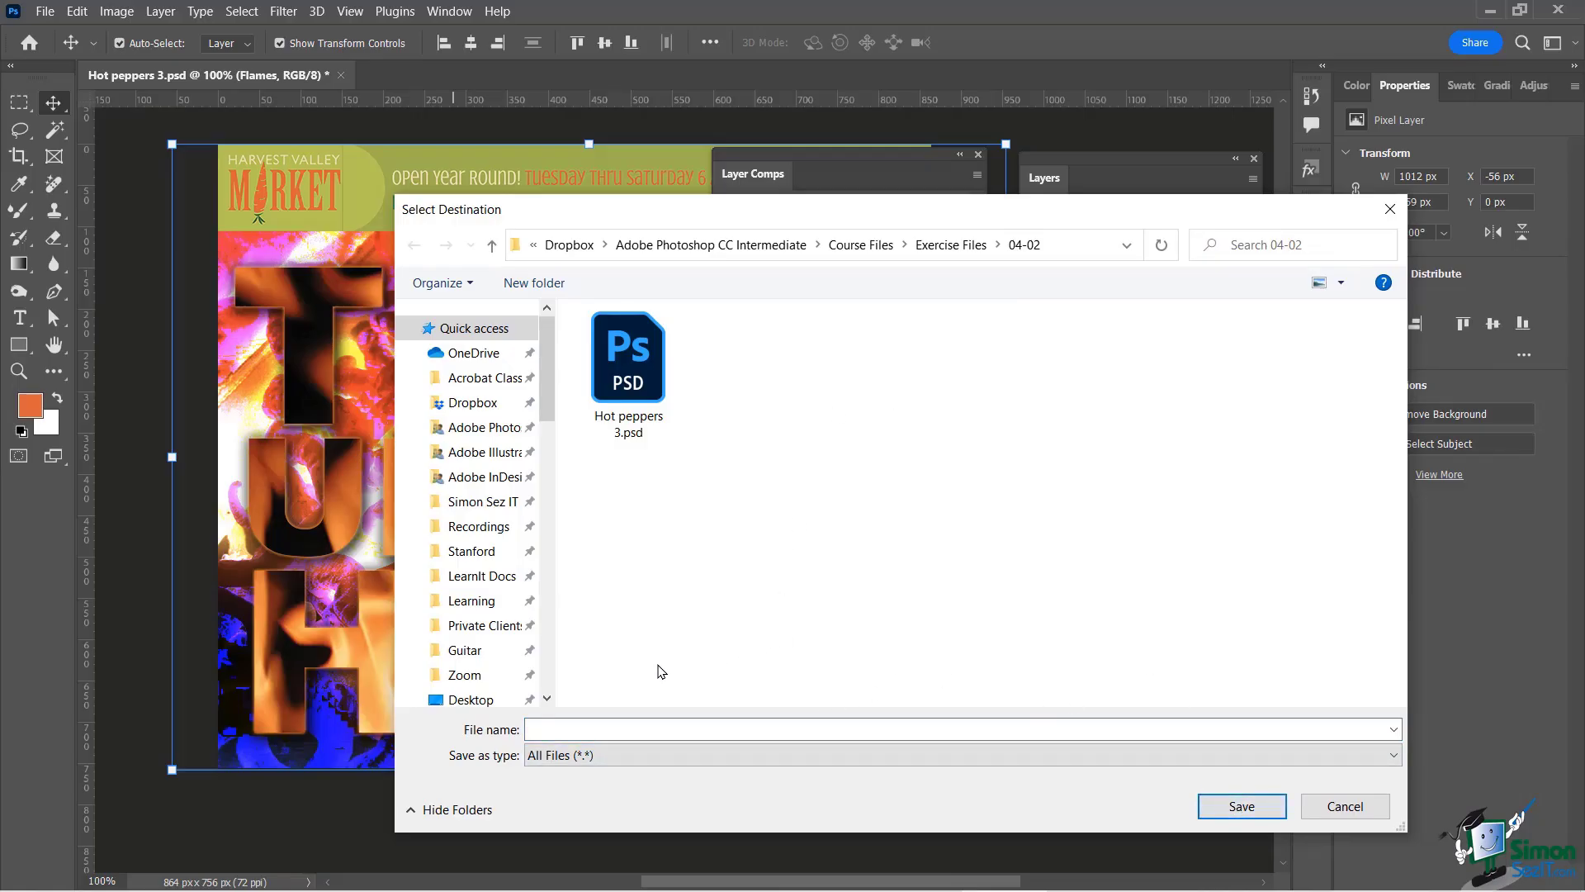
pyautogui.click(534, 282)
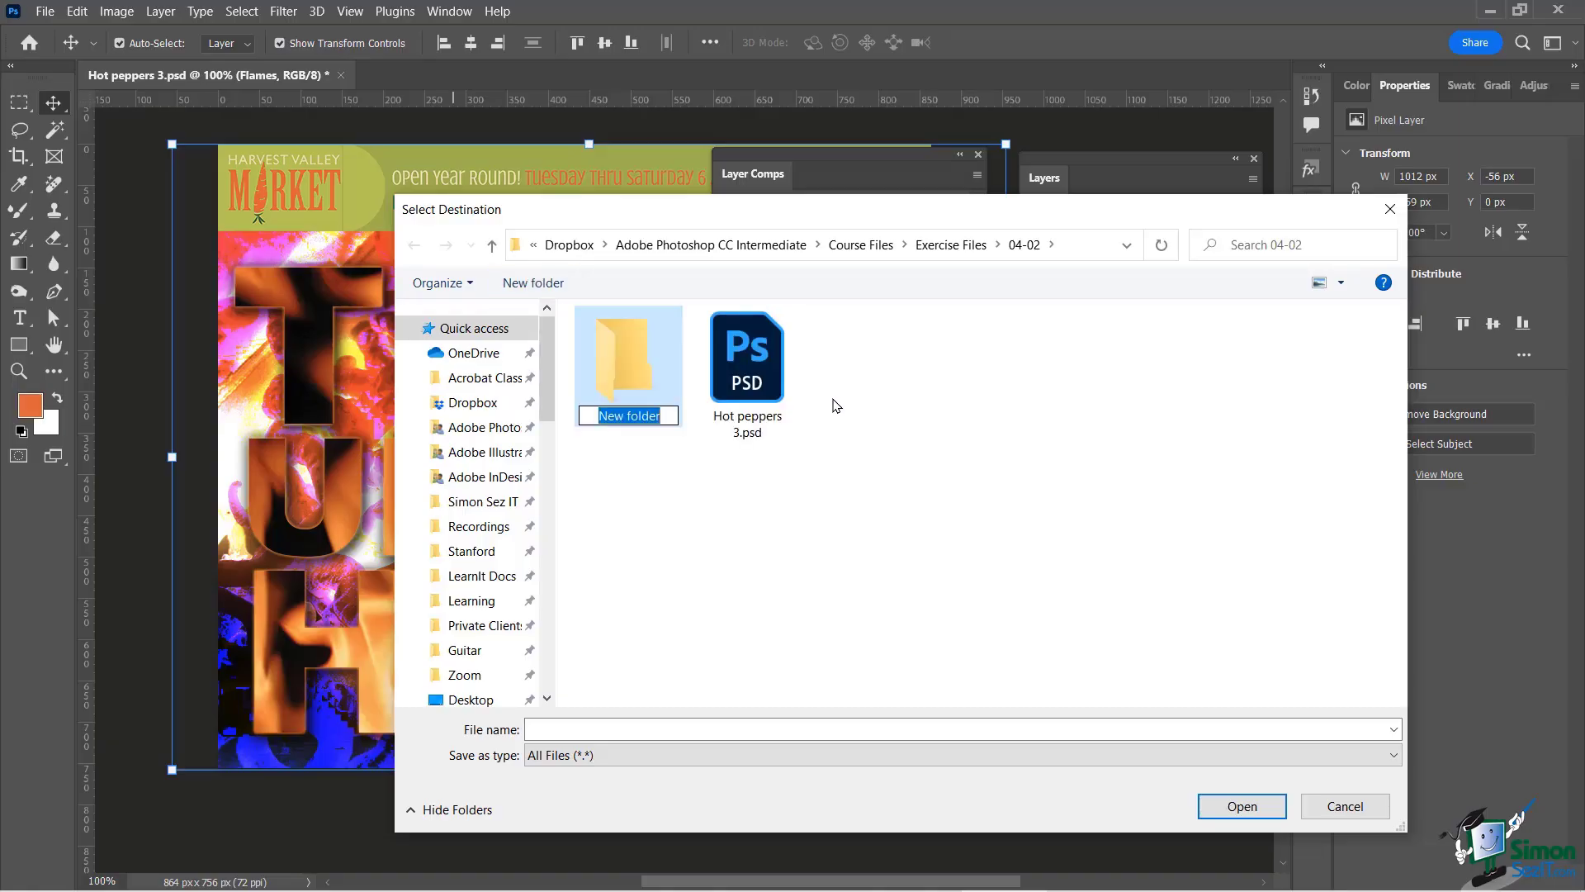
pyautogui.write('Layer Comps')
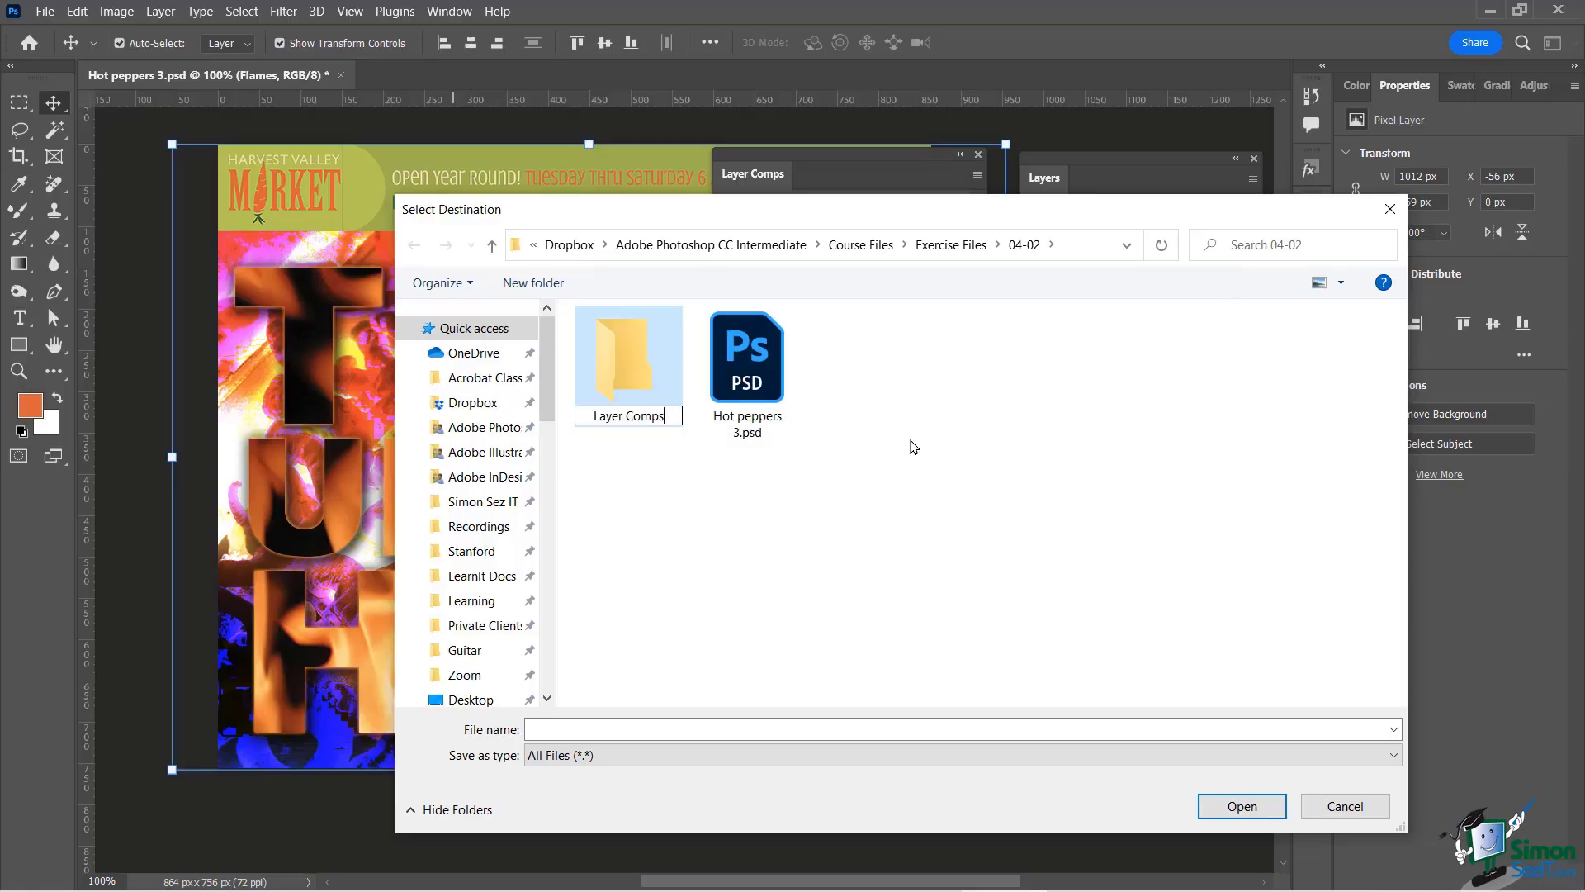
pyautogui.click(629, 347)
pyautogui.doubleClick(625, 351)
# - Set the PDF's file name to "Layer Comps for Peppers" in the Layer Comps folder
pyautogui.click(561, 728)
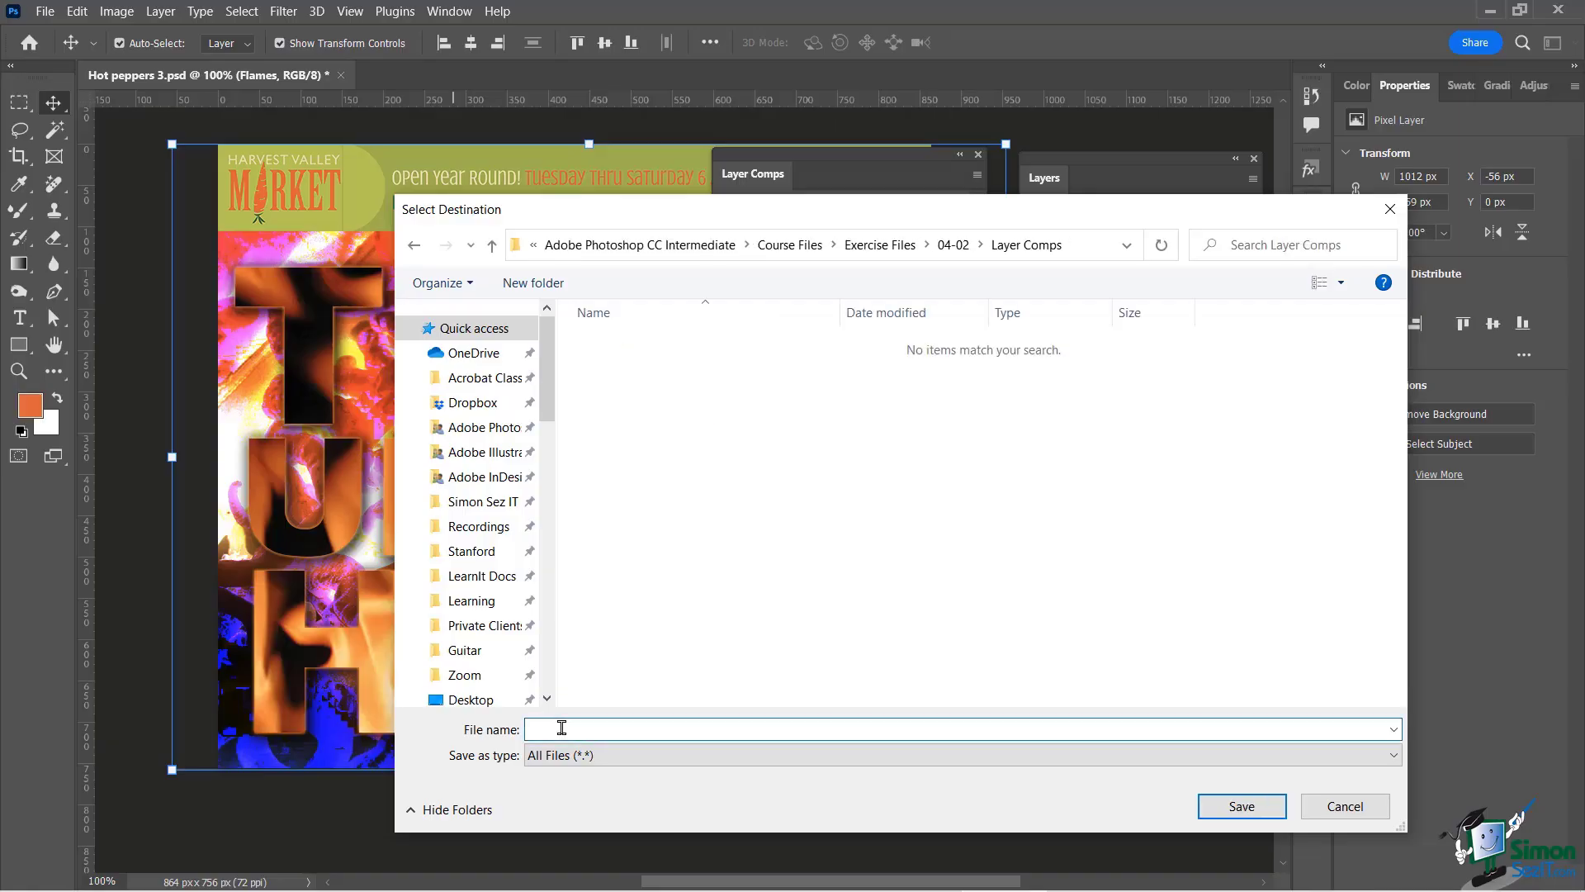
pyautogui.write('Layer ')
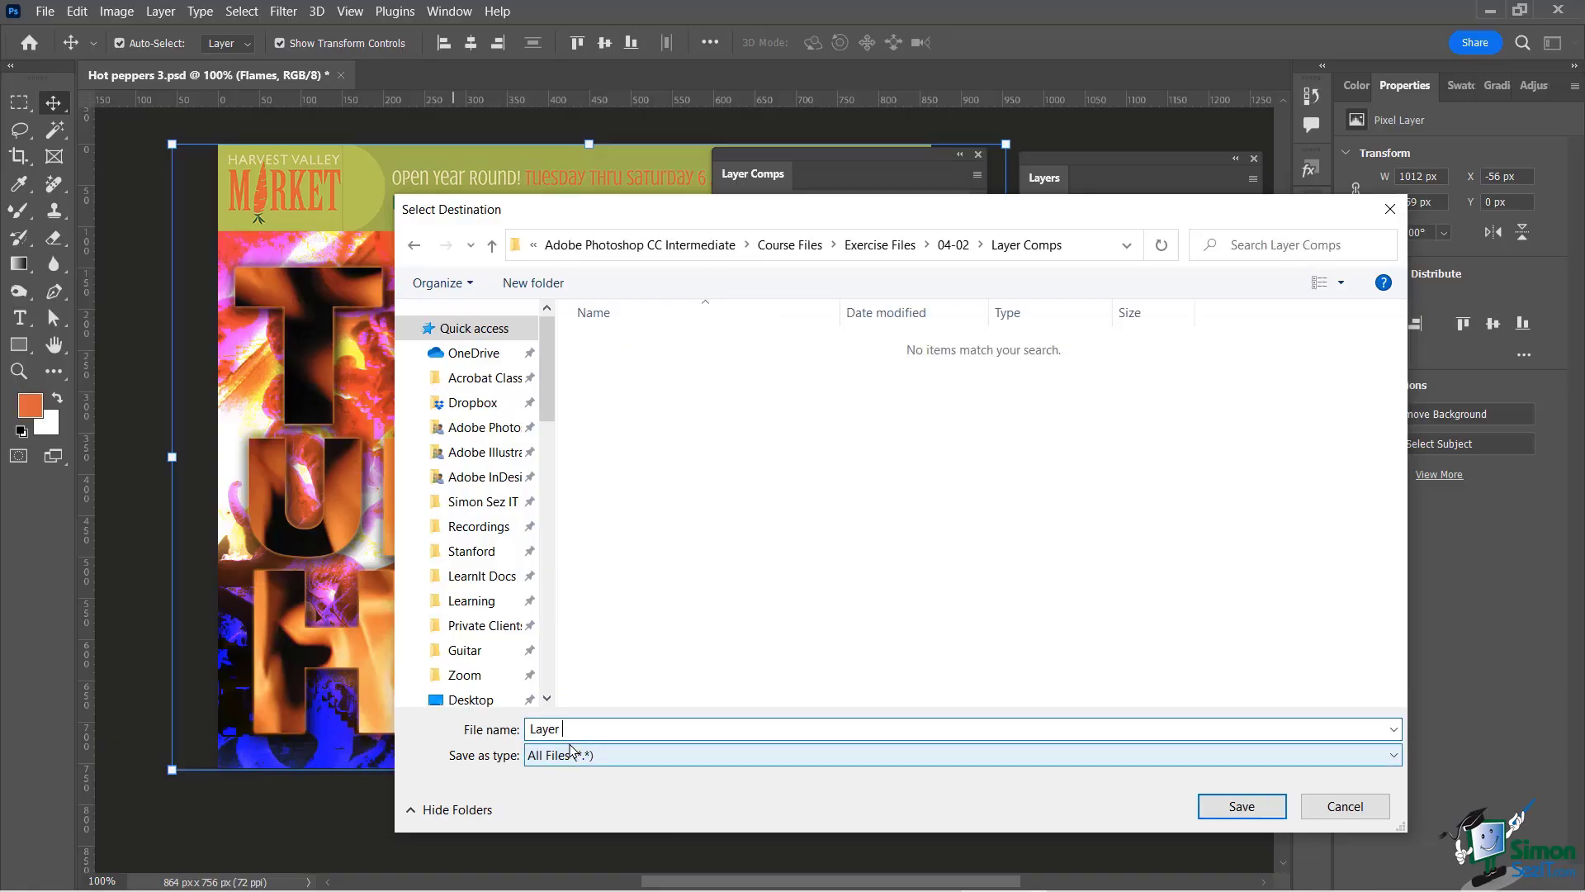
pyautogui.write('Comps')
pyautogui.write('r Peppers')
pyautogui.press('Return')
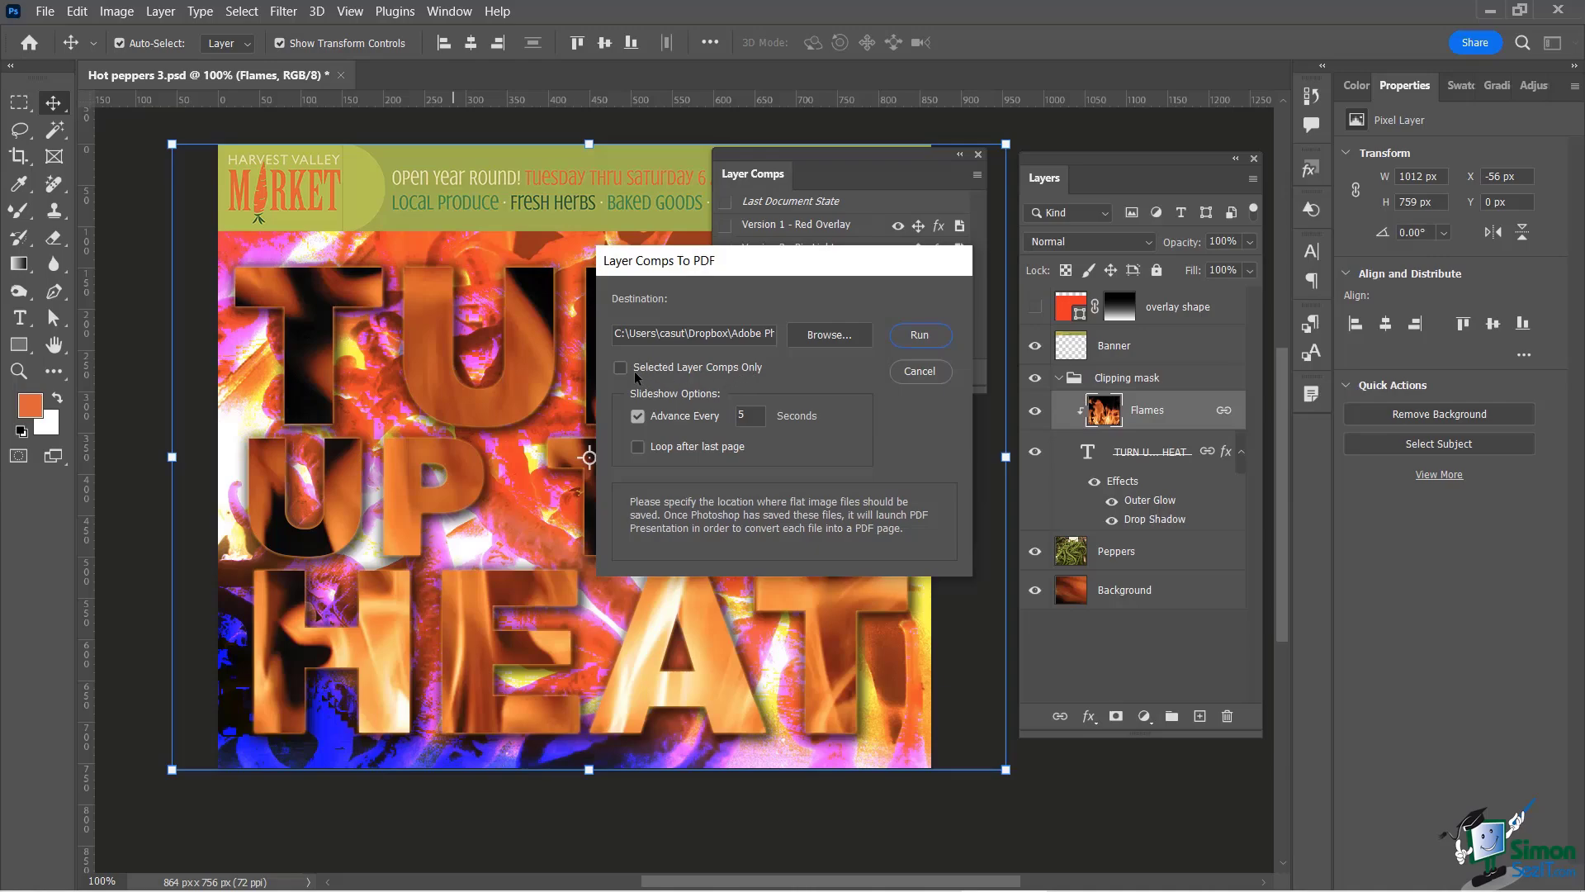
# - Turn off automatic slide advance and export the layer comps to PDF
pyautogui.moveTo(781, 258); pyautogui.dragTo(504, 296)
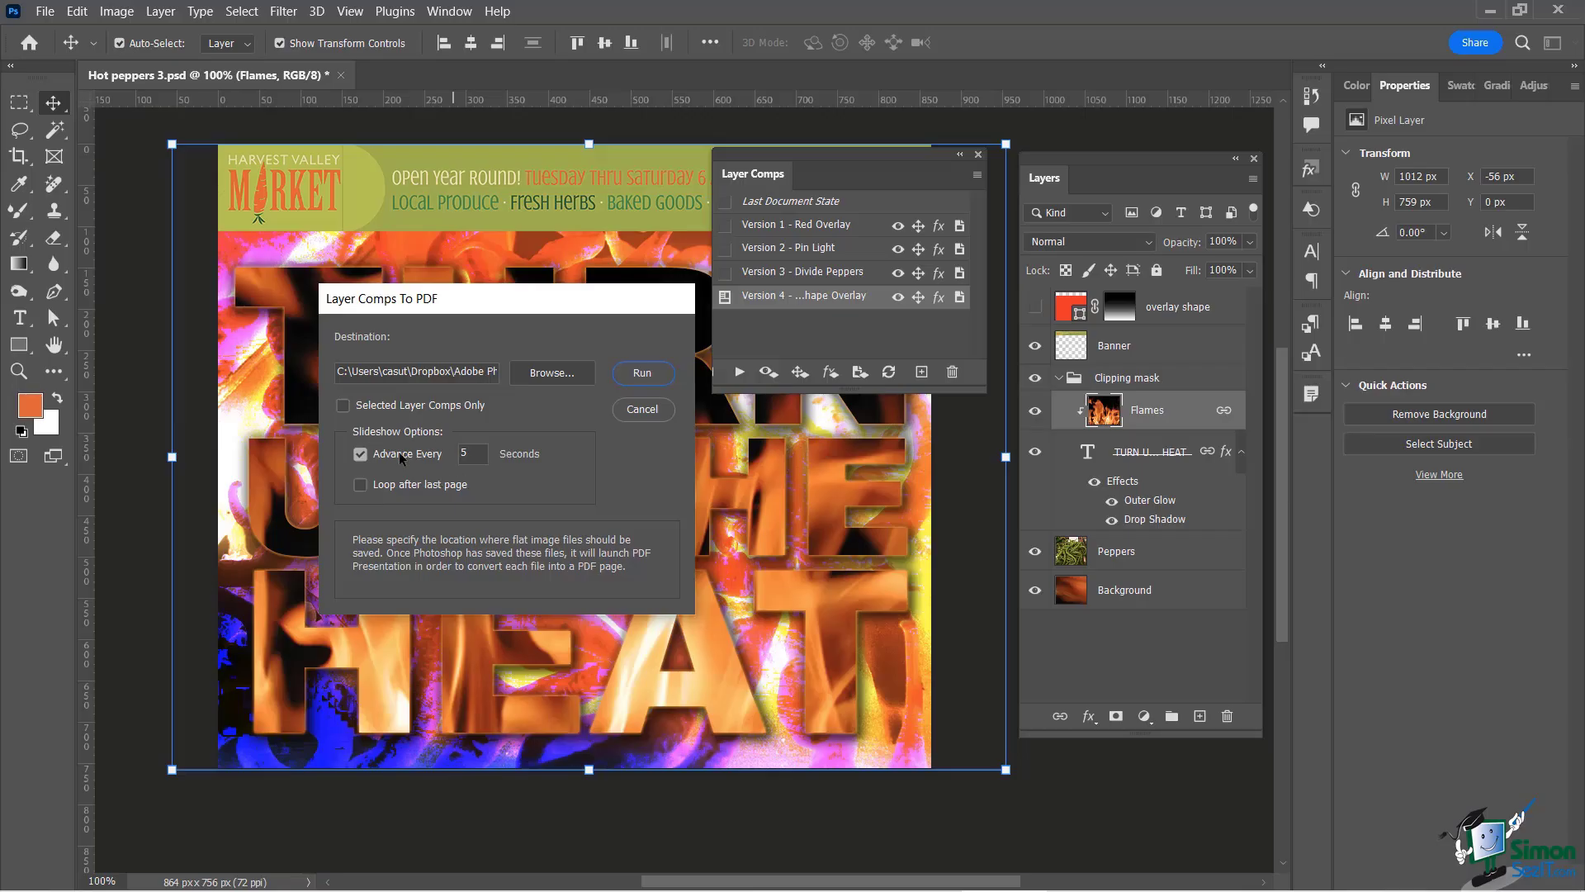
pyautogui.click(361, 453)
pyautogui.click(642, 373)
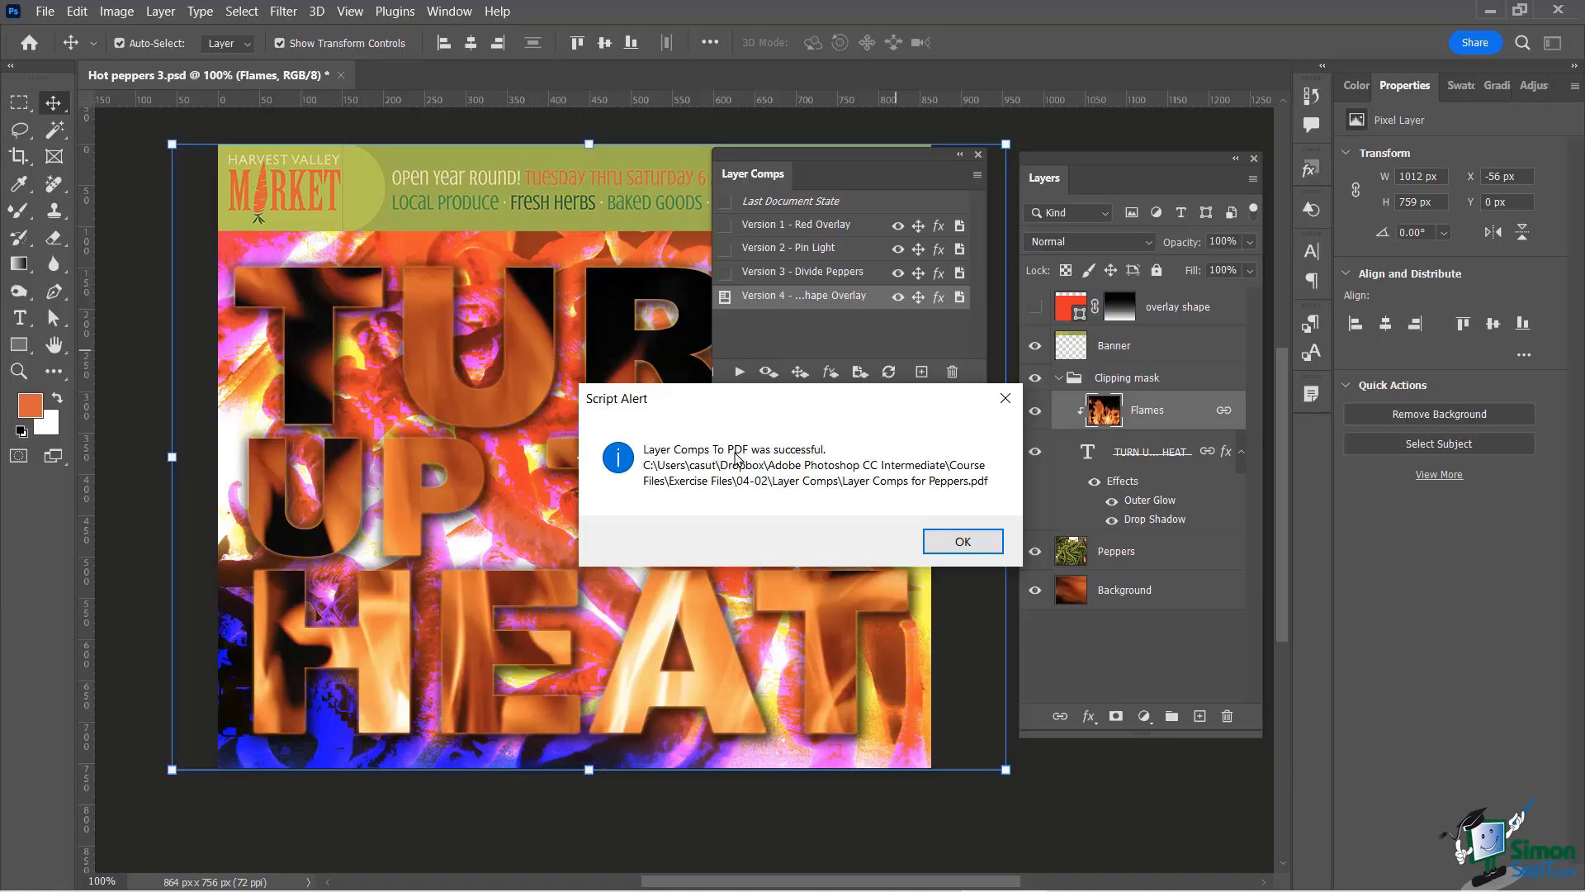
pyautogui.click(956, 547)
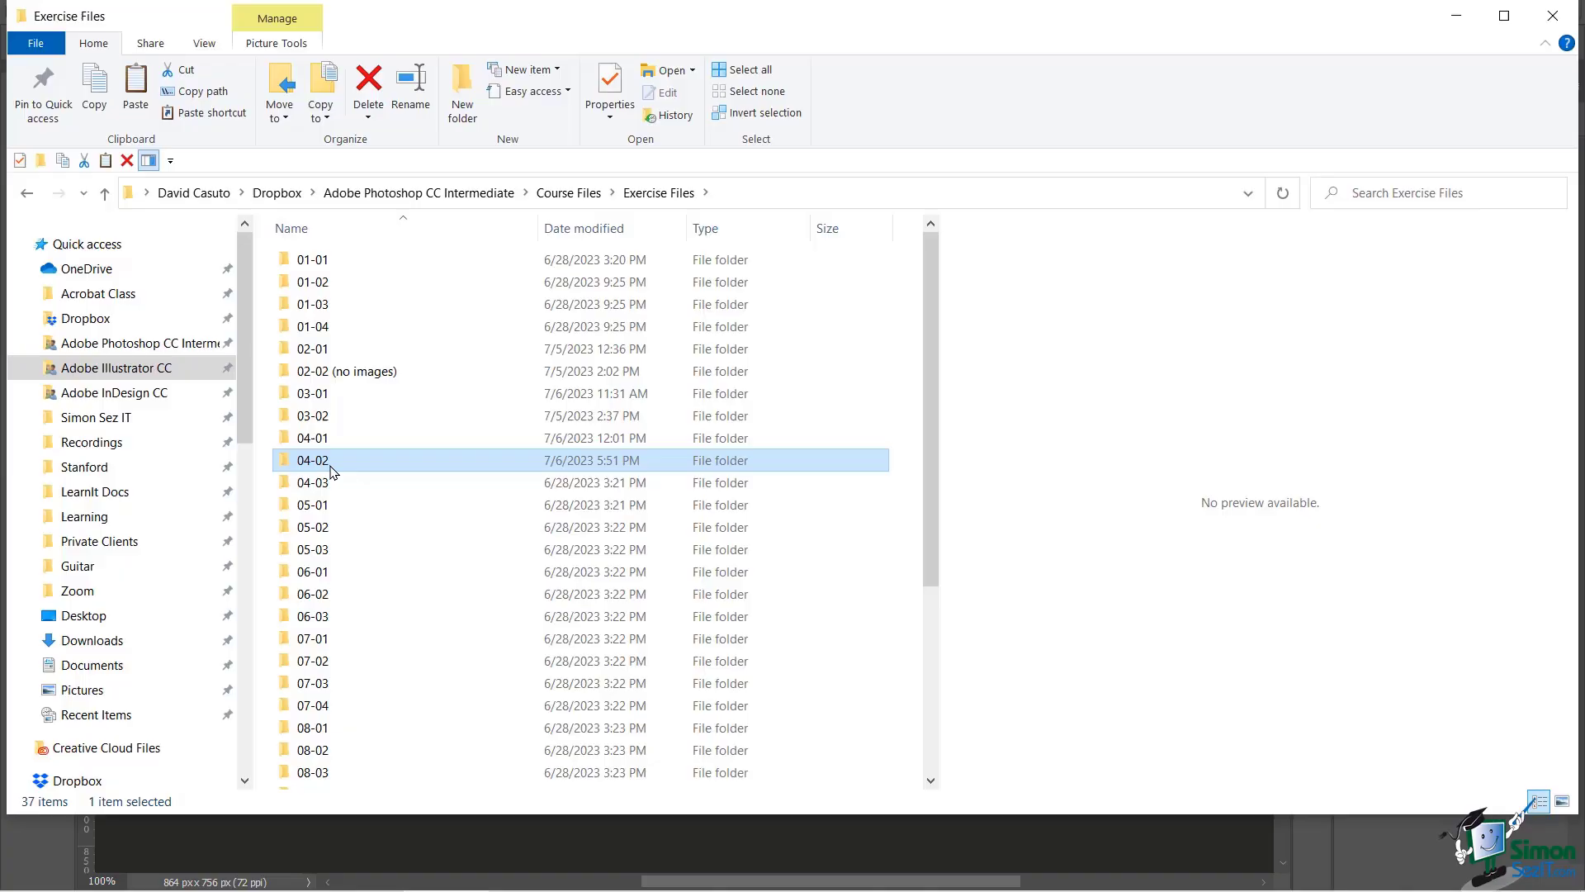
# - In File Explorer, open Layer Comps for Peppers.pdf from the Layer Comps folder inside 04-02
pyautogui.doubleClick(331, 465)
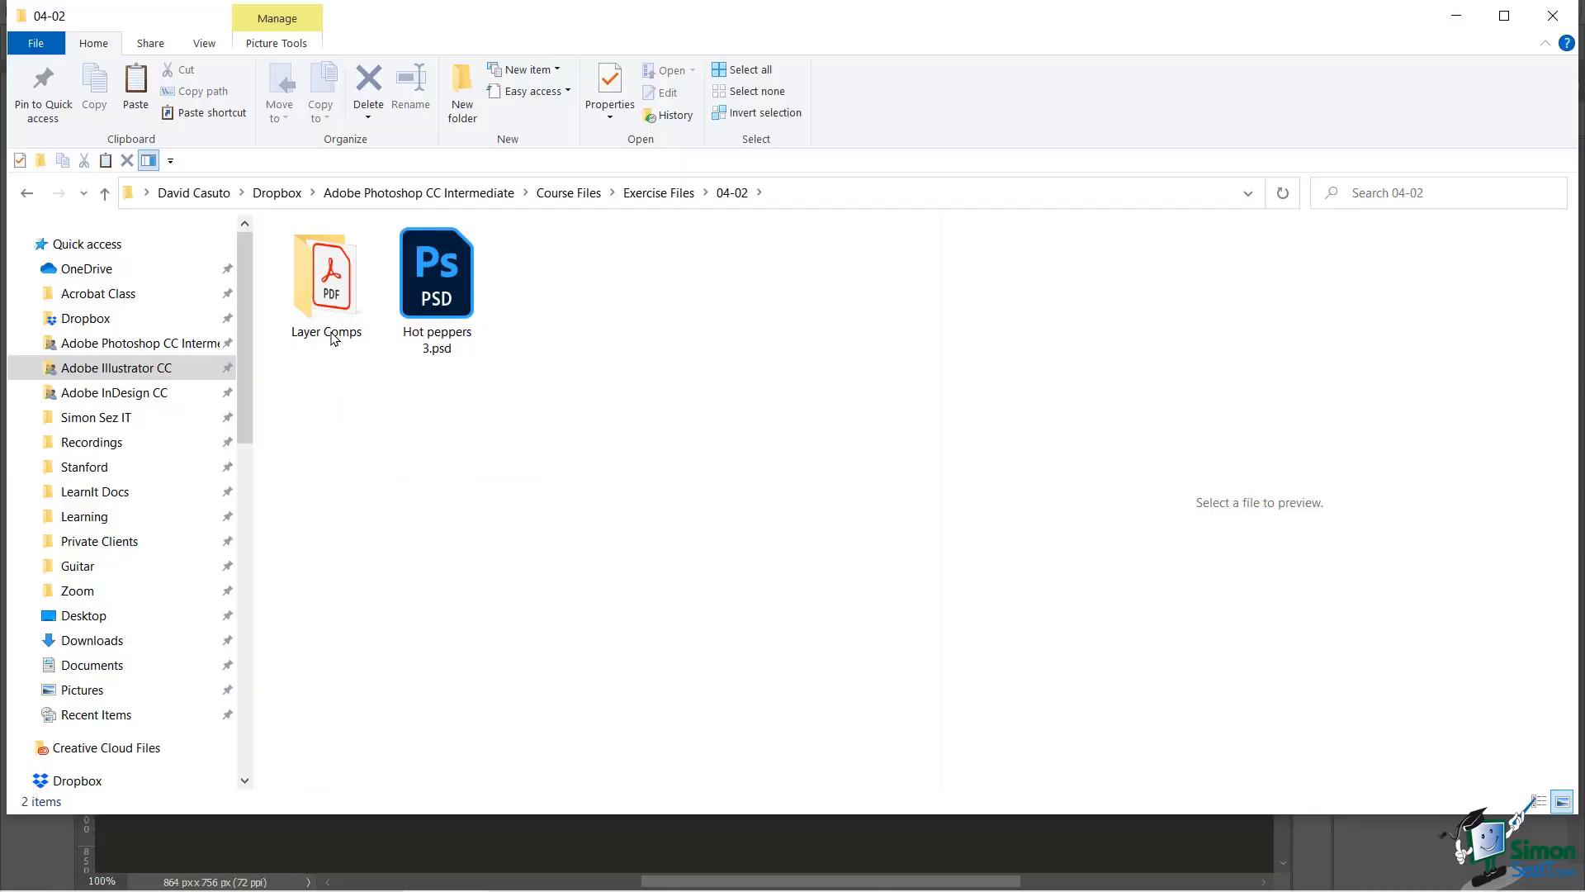
pyautogui.doubleClick(331, 292)
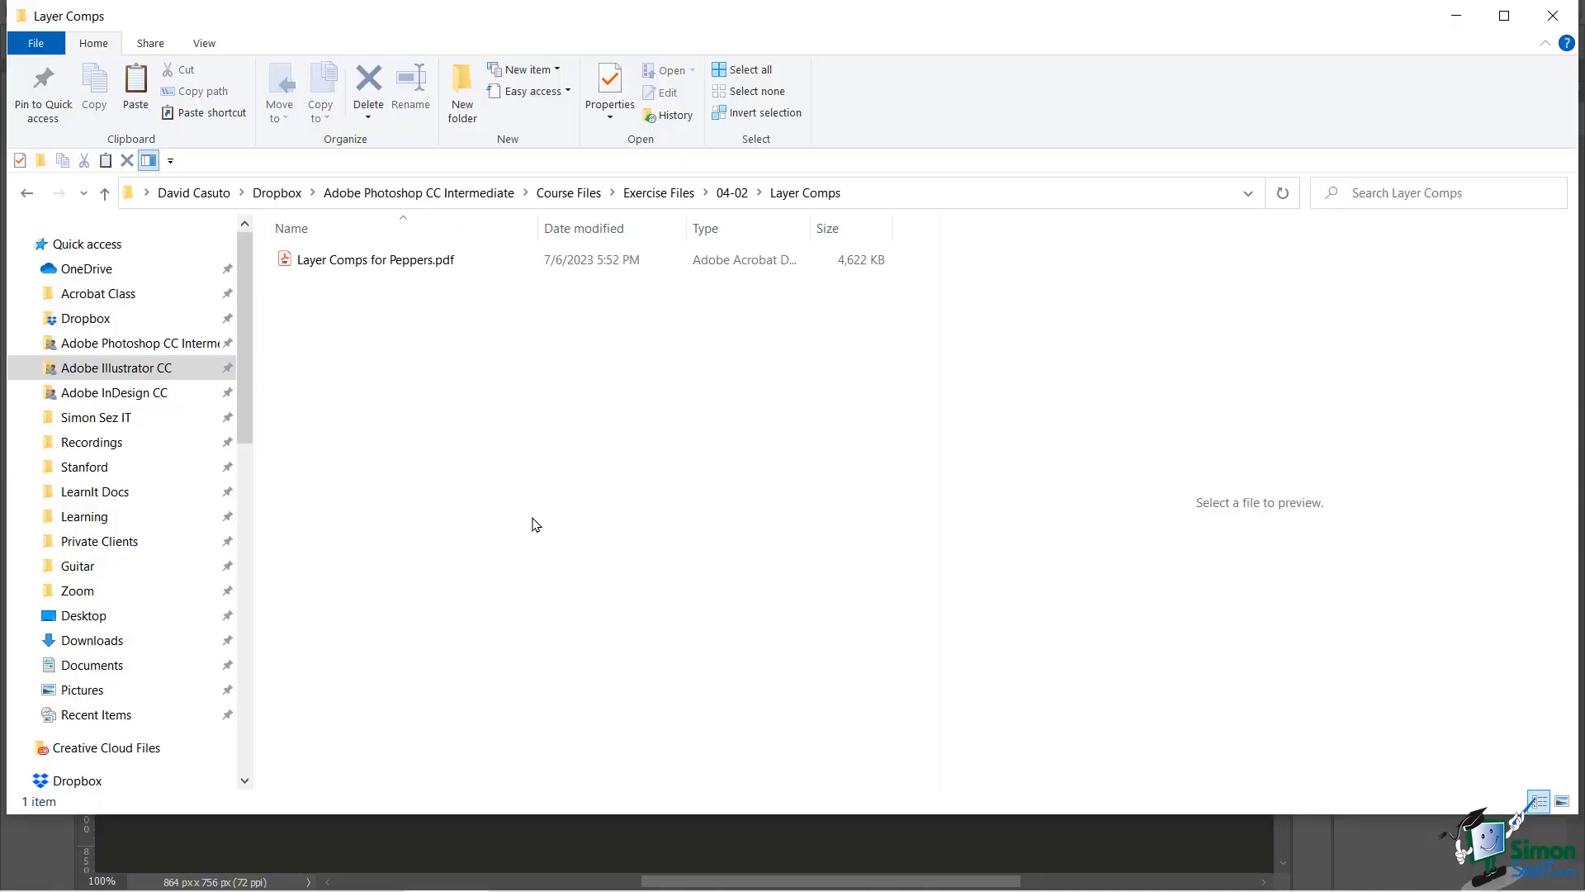
pyautogui.doubleClick(312, 262)
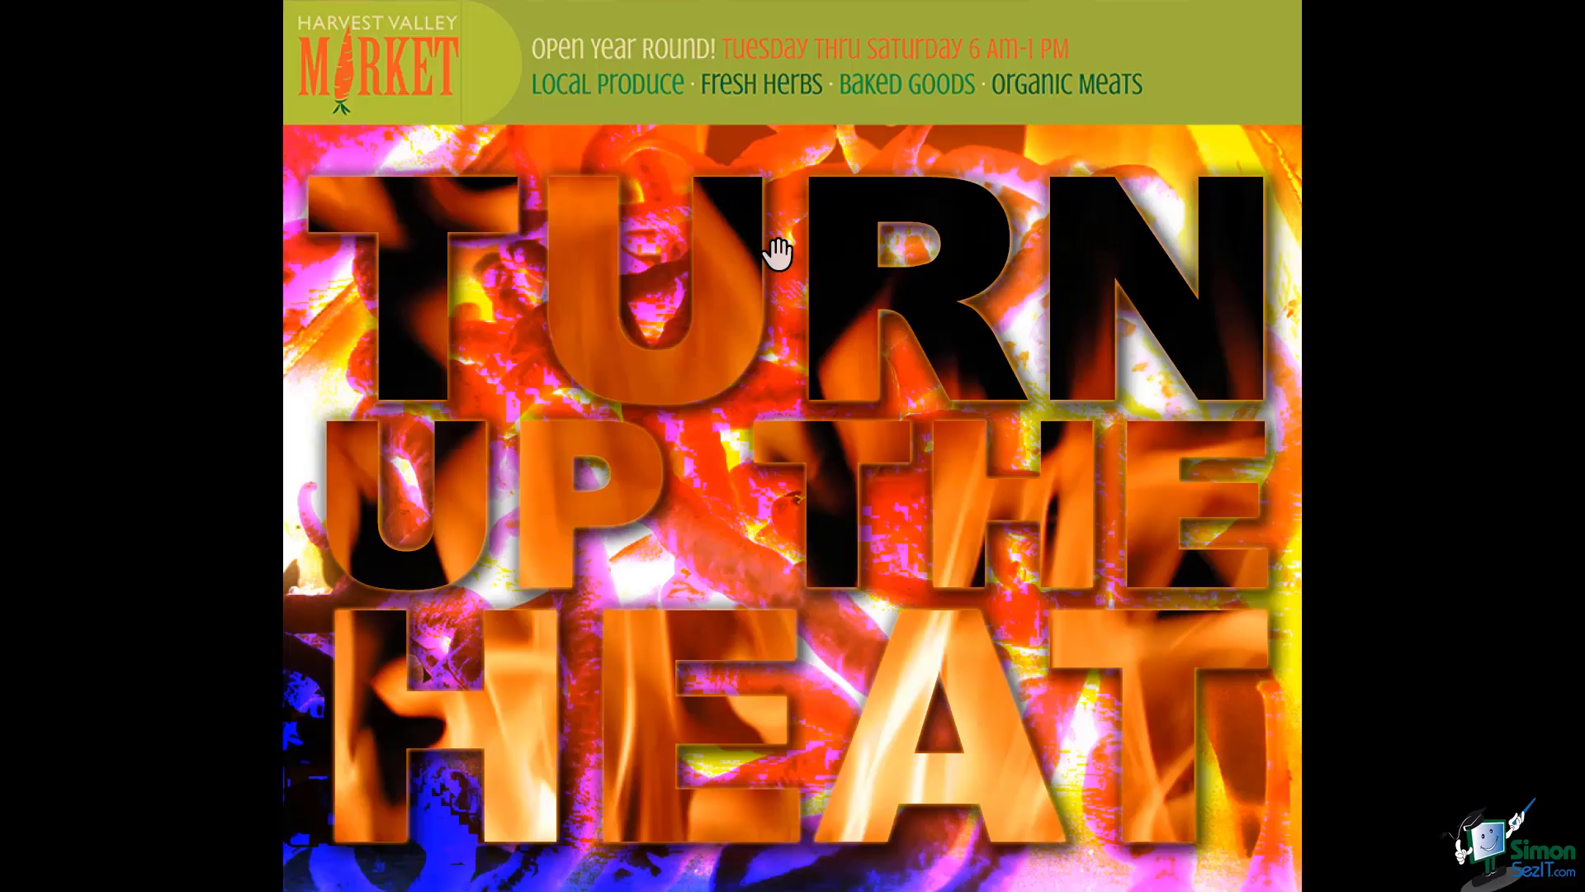
# - Exit the PDF's full-screen presentation and show its page thumbnails in Acrobat
pyautogui.press('Escape')
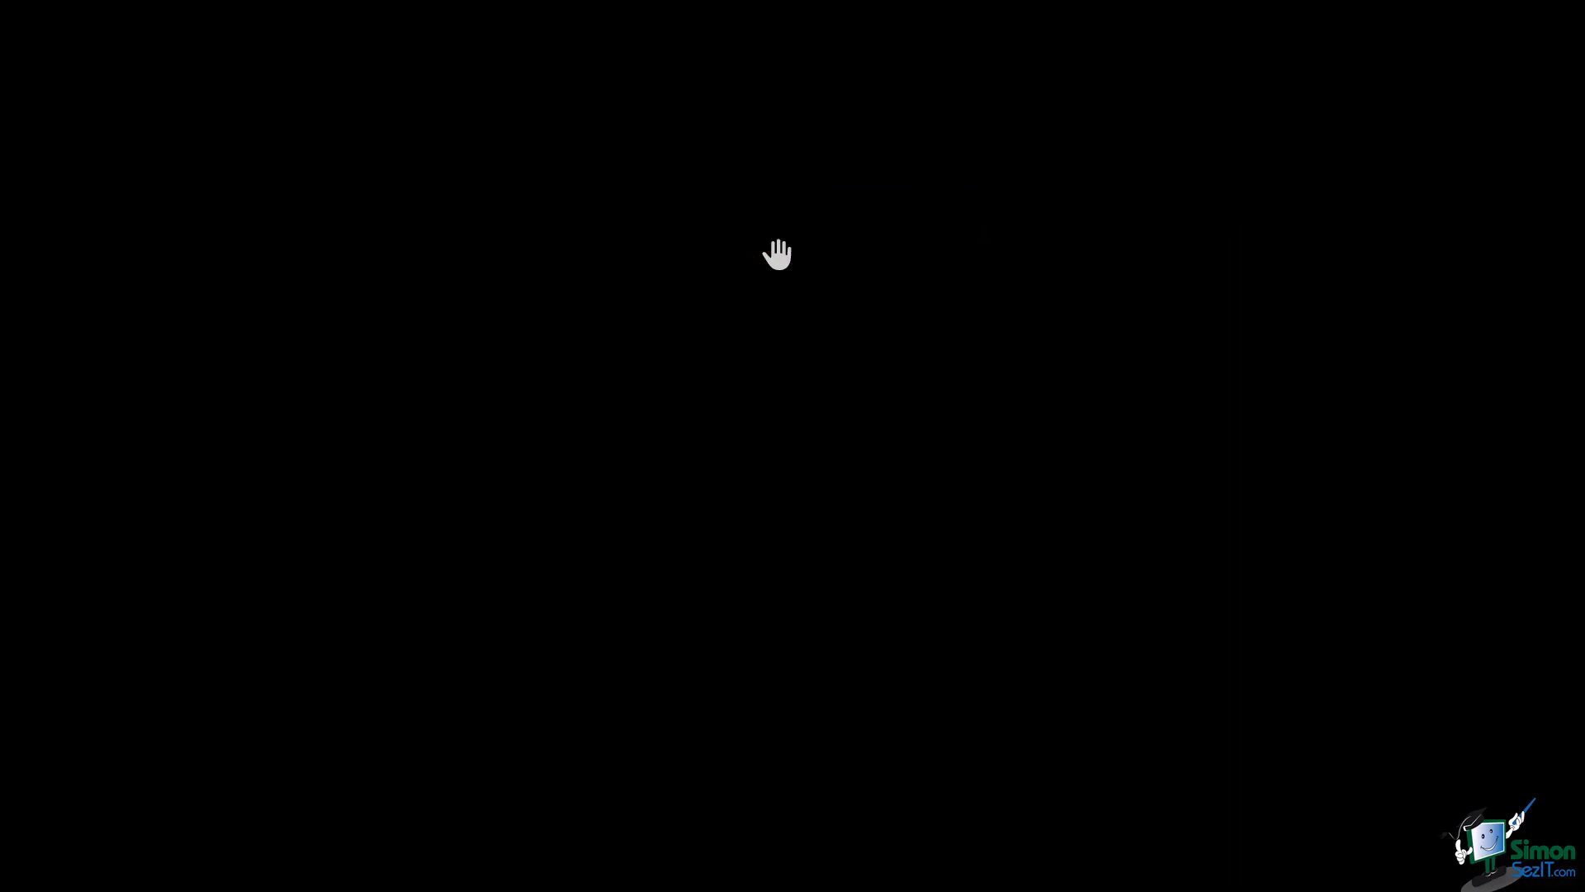
pyautogui.click(1145, 25)
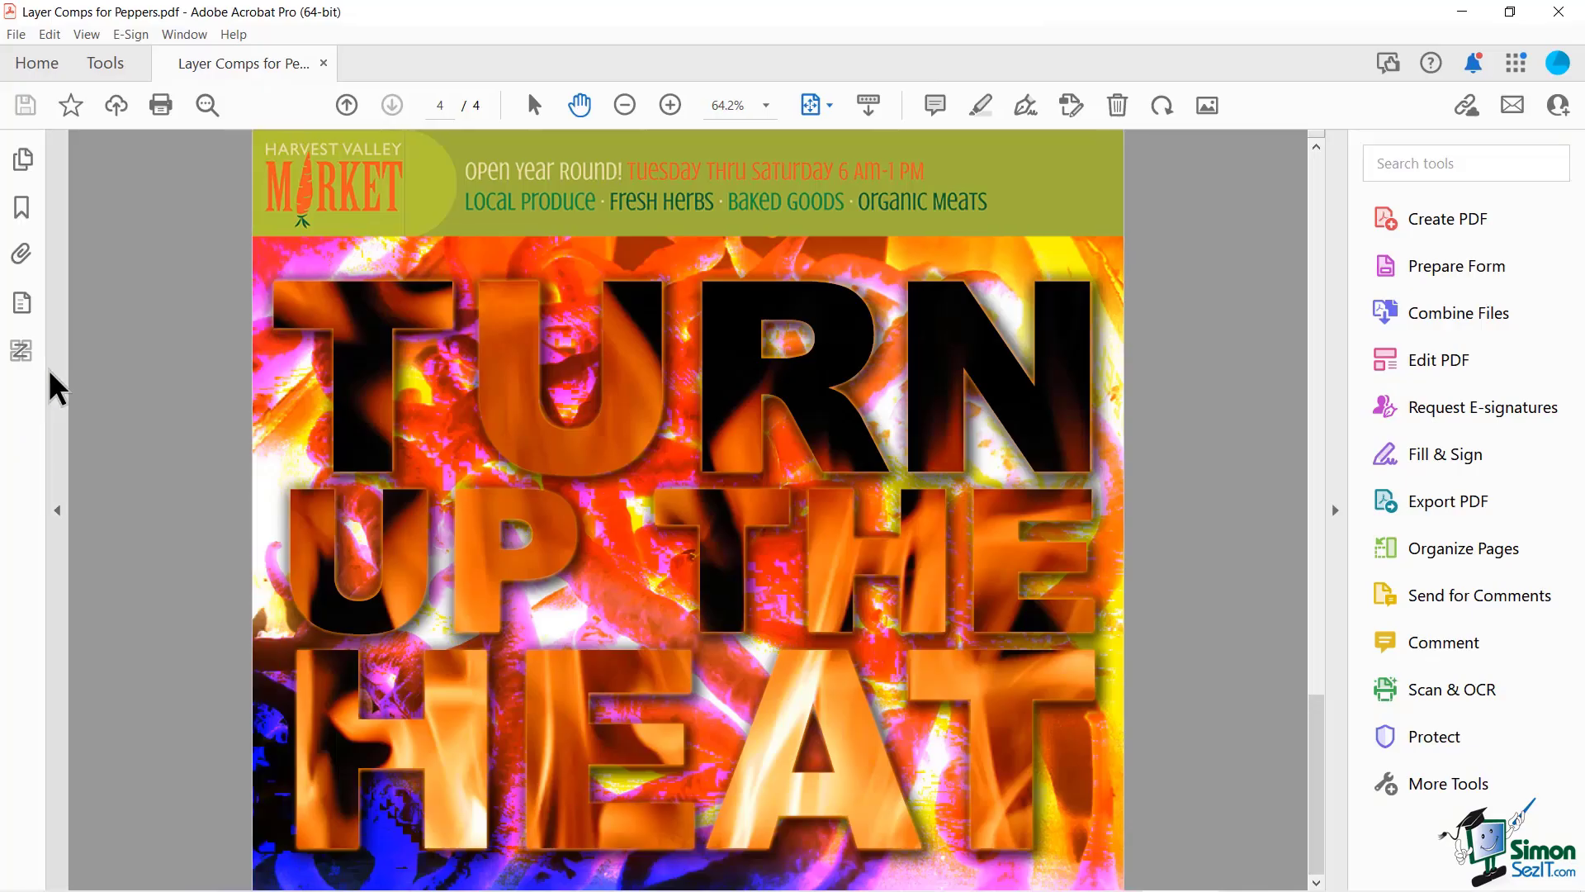
pyautogui.click(22, 159)
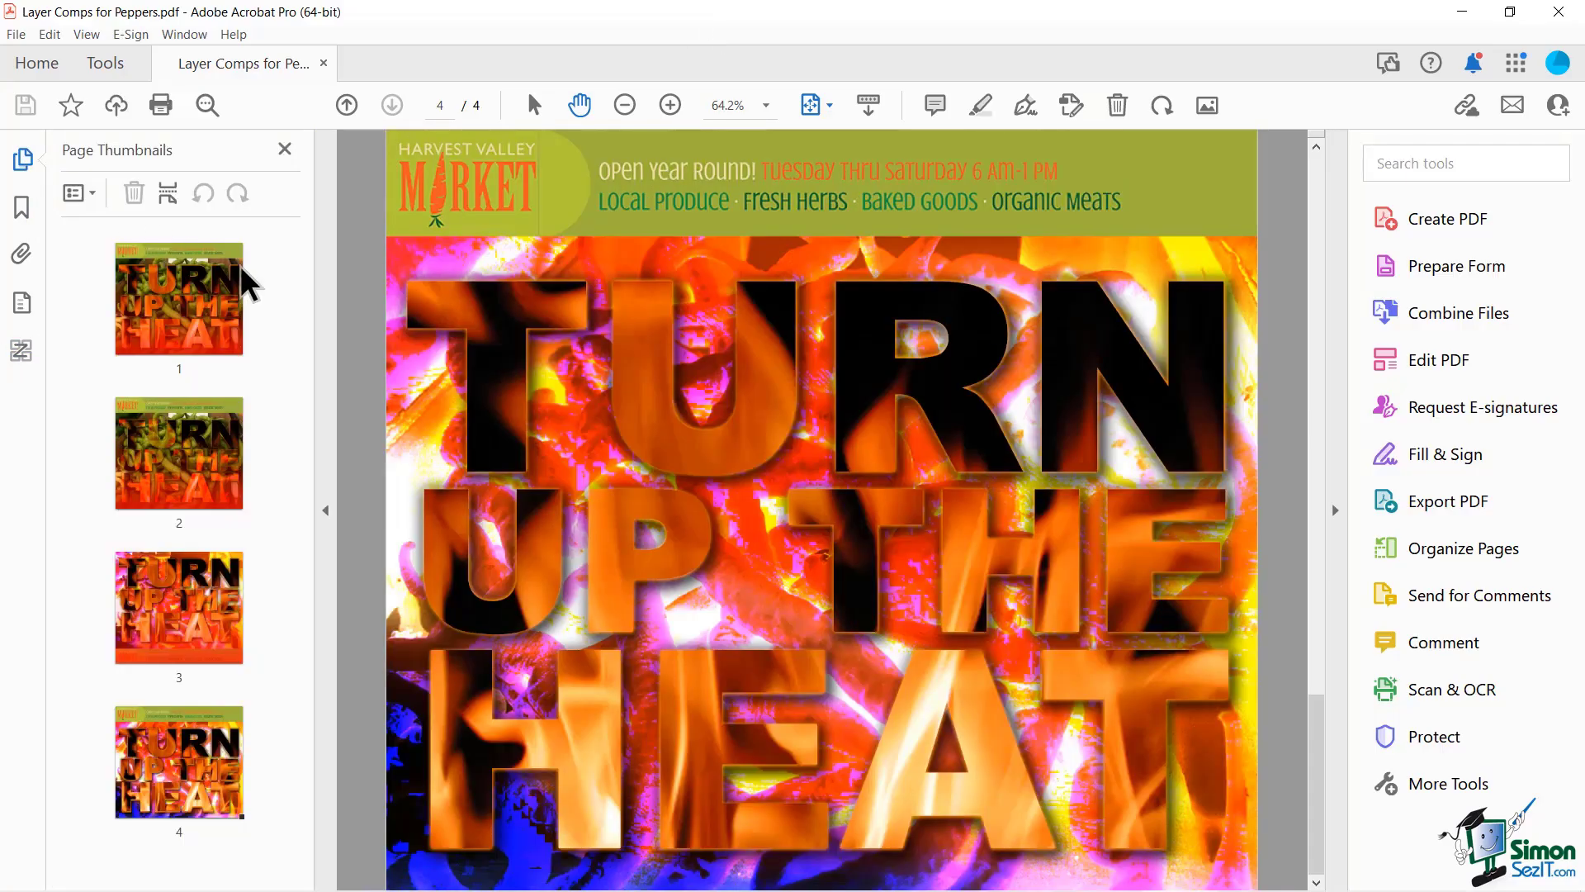
# - Switch to Photoshop and set up a Layer Comps to Files export to the 04-02 folder with the file name prefix "Hot peppers LC"
pyautogui.hotkey('alt', 'Tab')
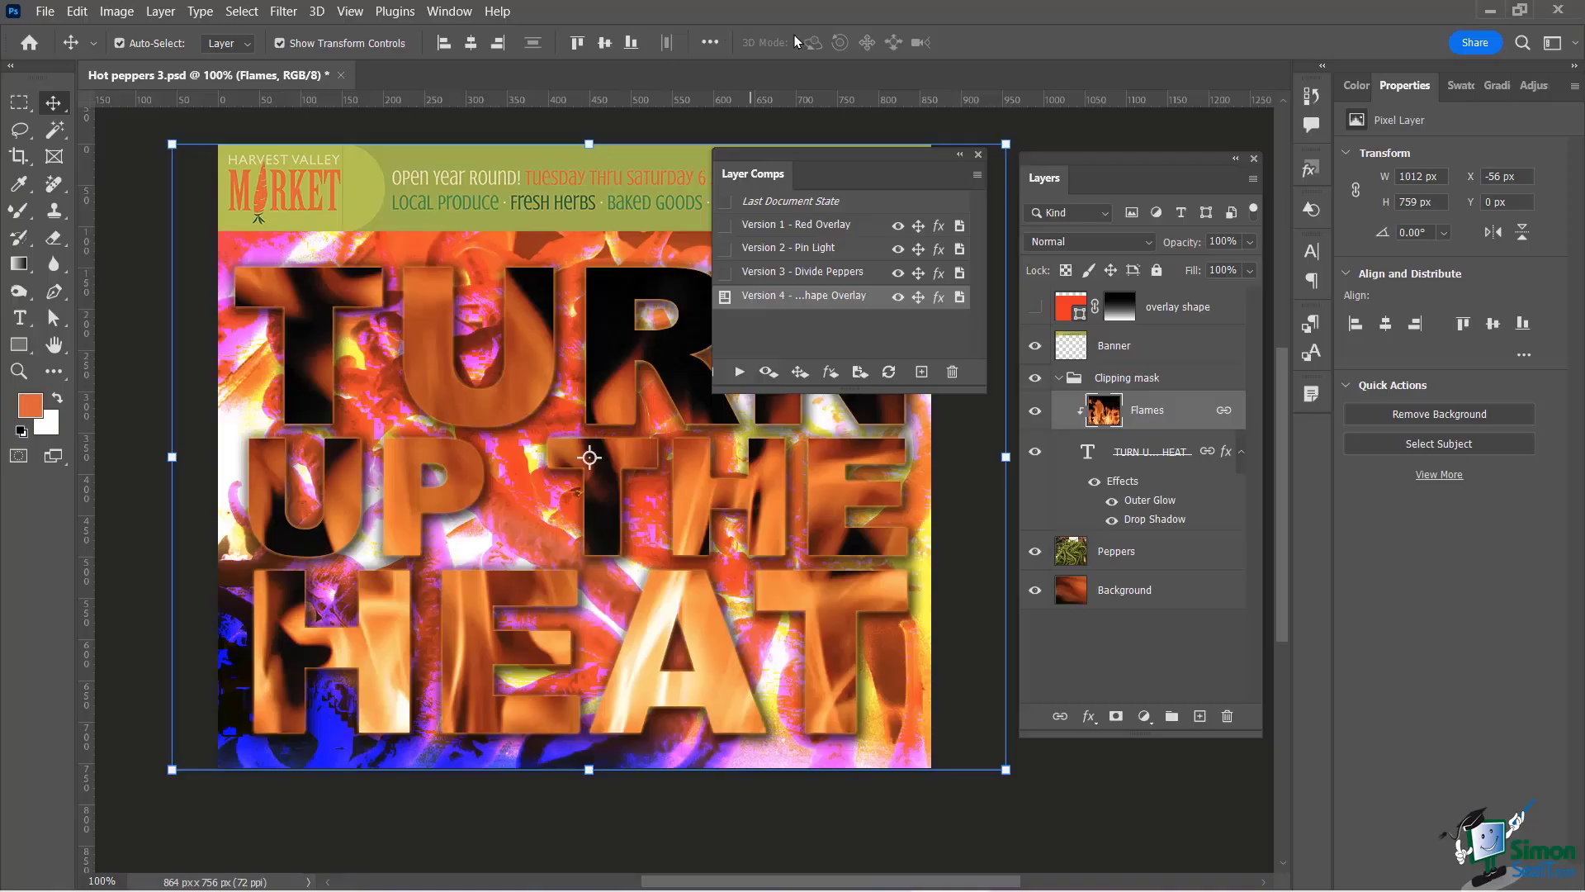
pyautogui.click(45, 12)
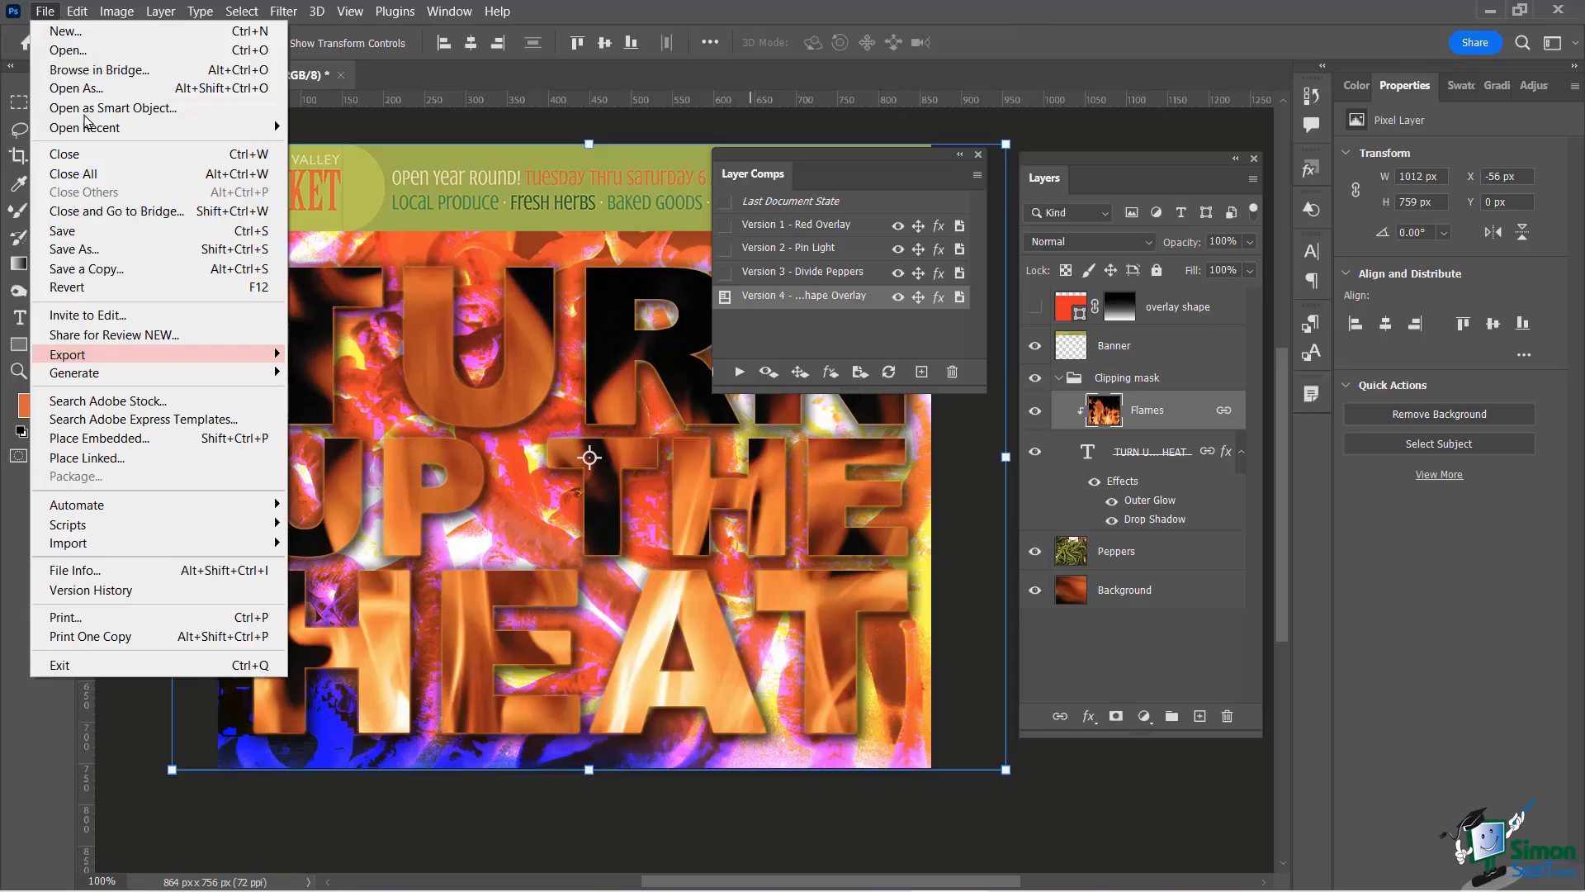
pyautogui.moveTo(220, 356)
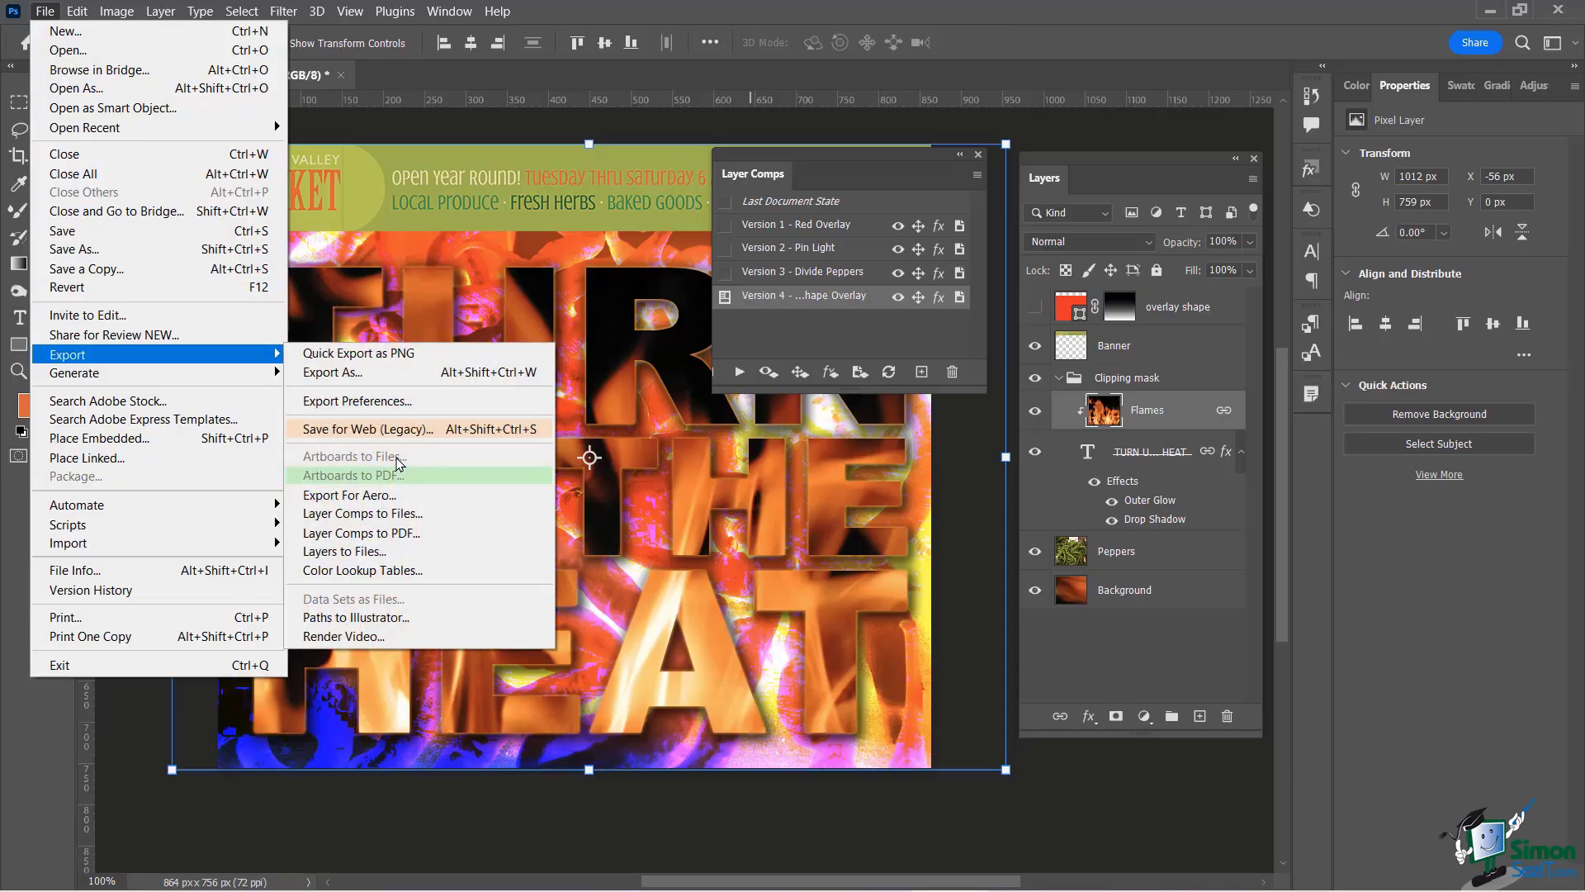
pyautogui.click(340, 515)
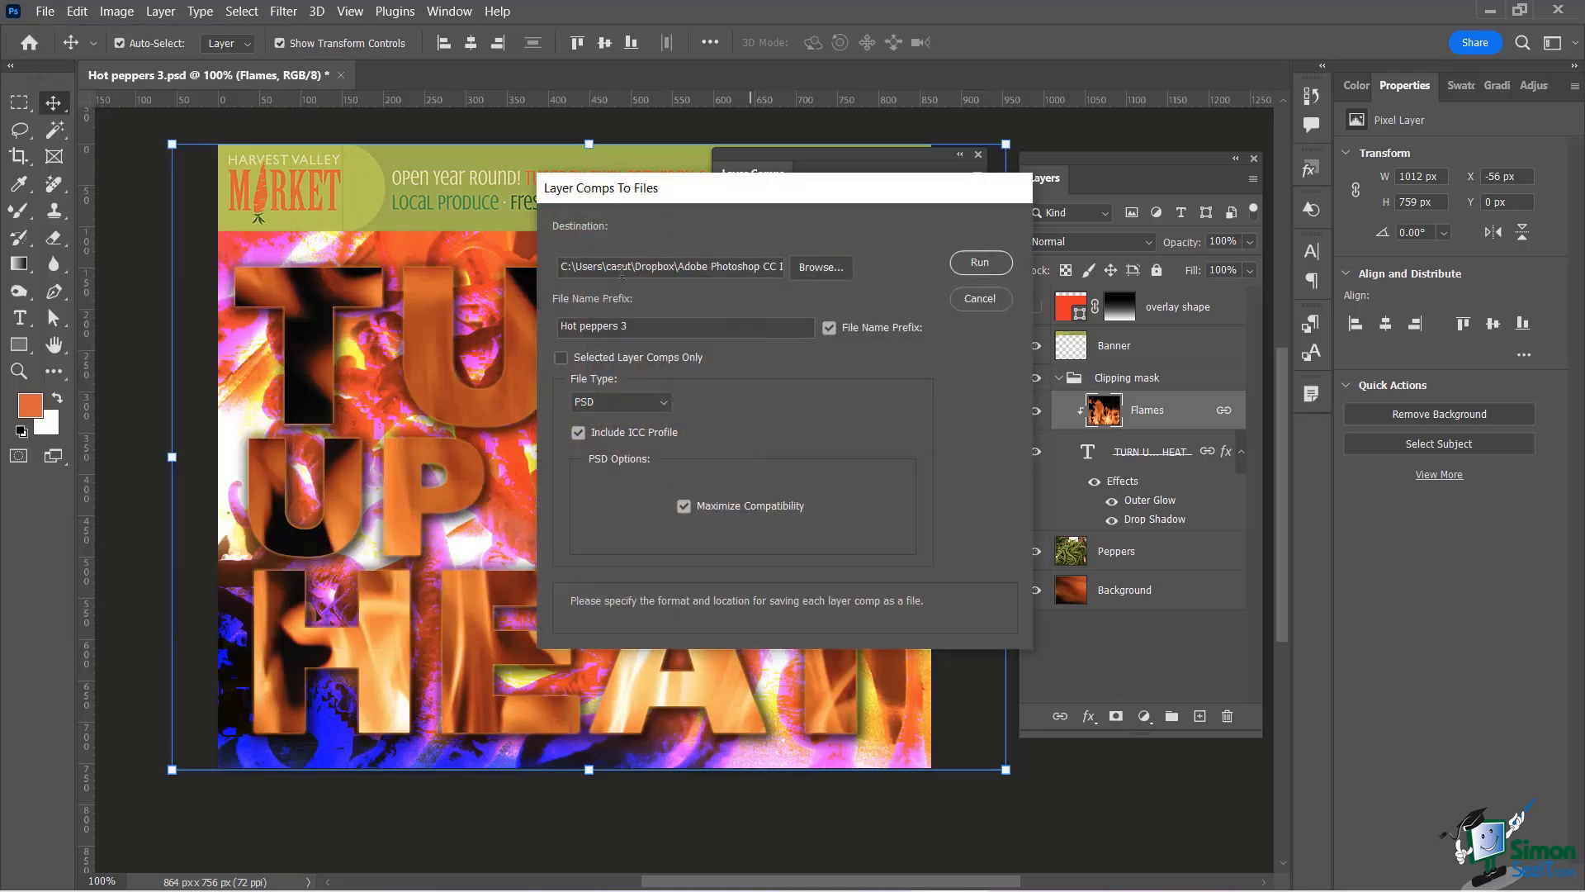
pyautogui.click(803, 267)
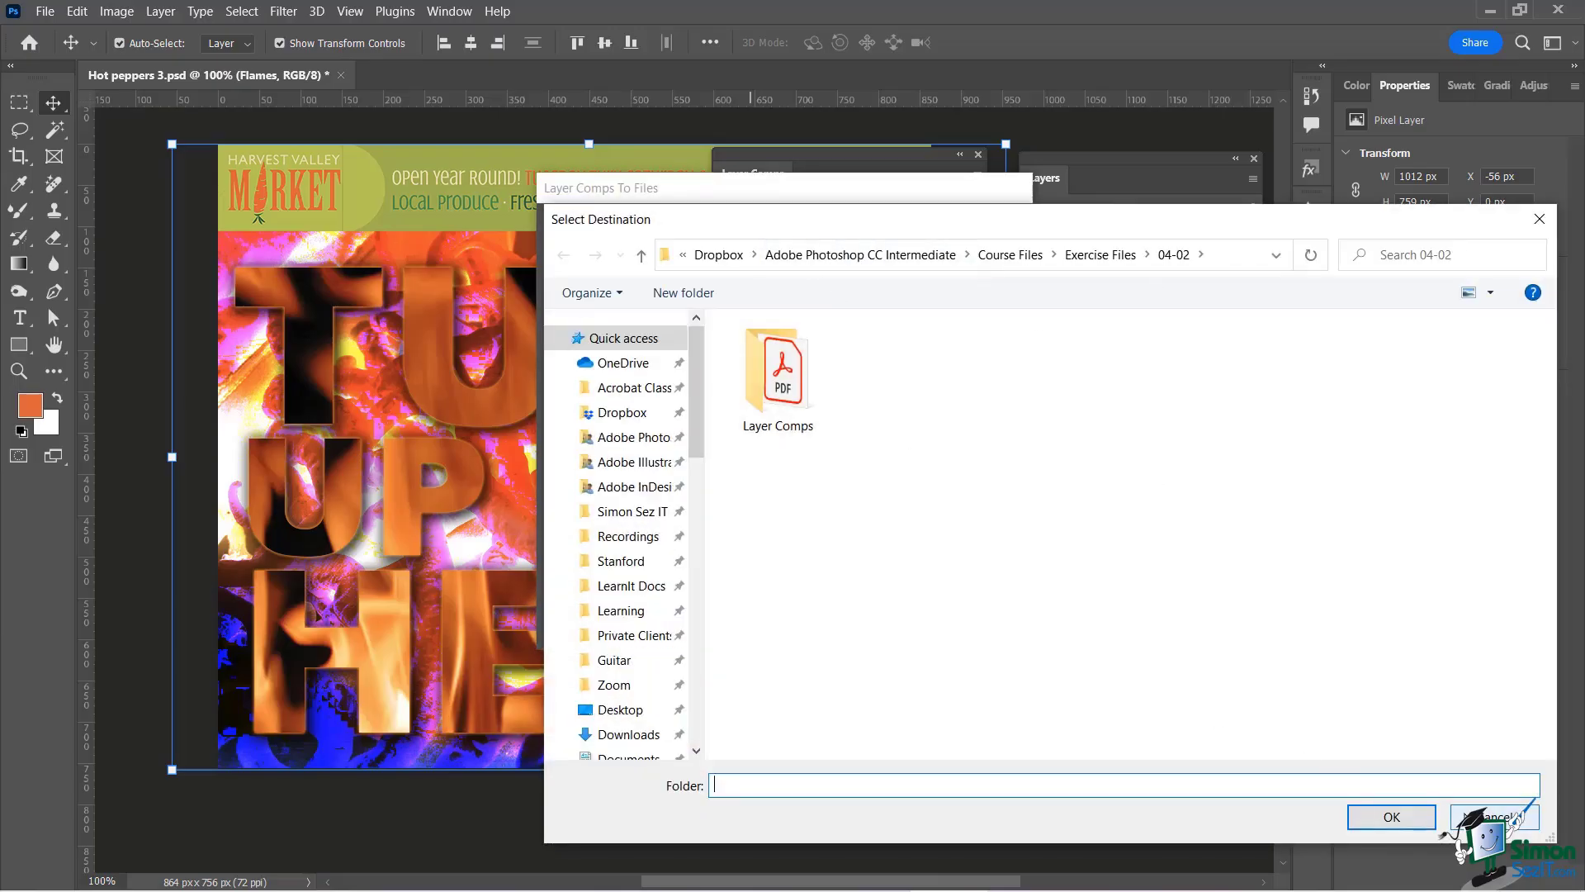
pyautogui.click(1453, 817)
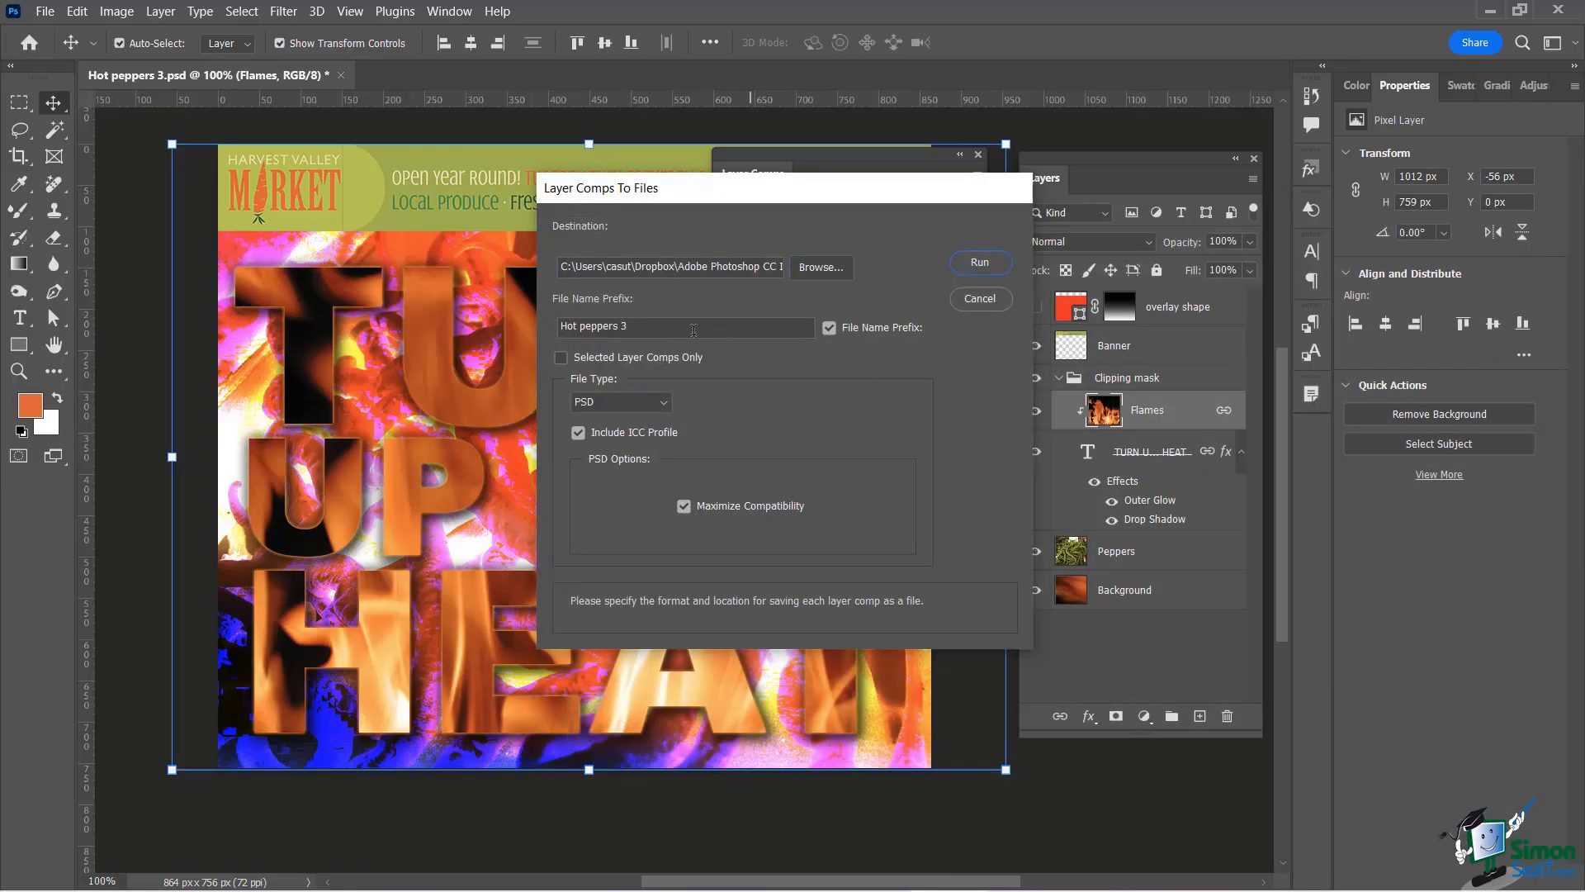
pyautogui.click(664, 327)
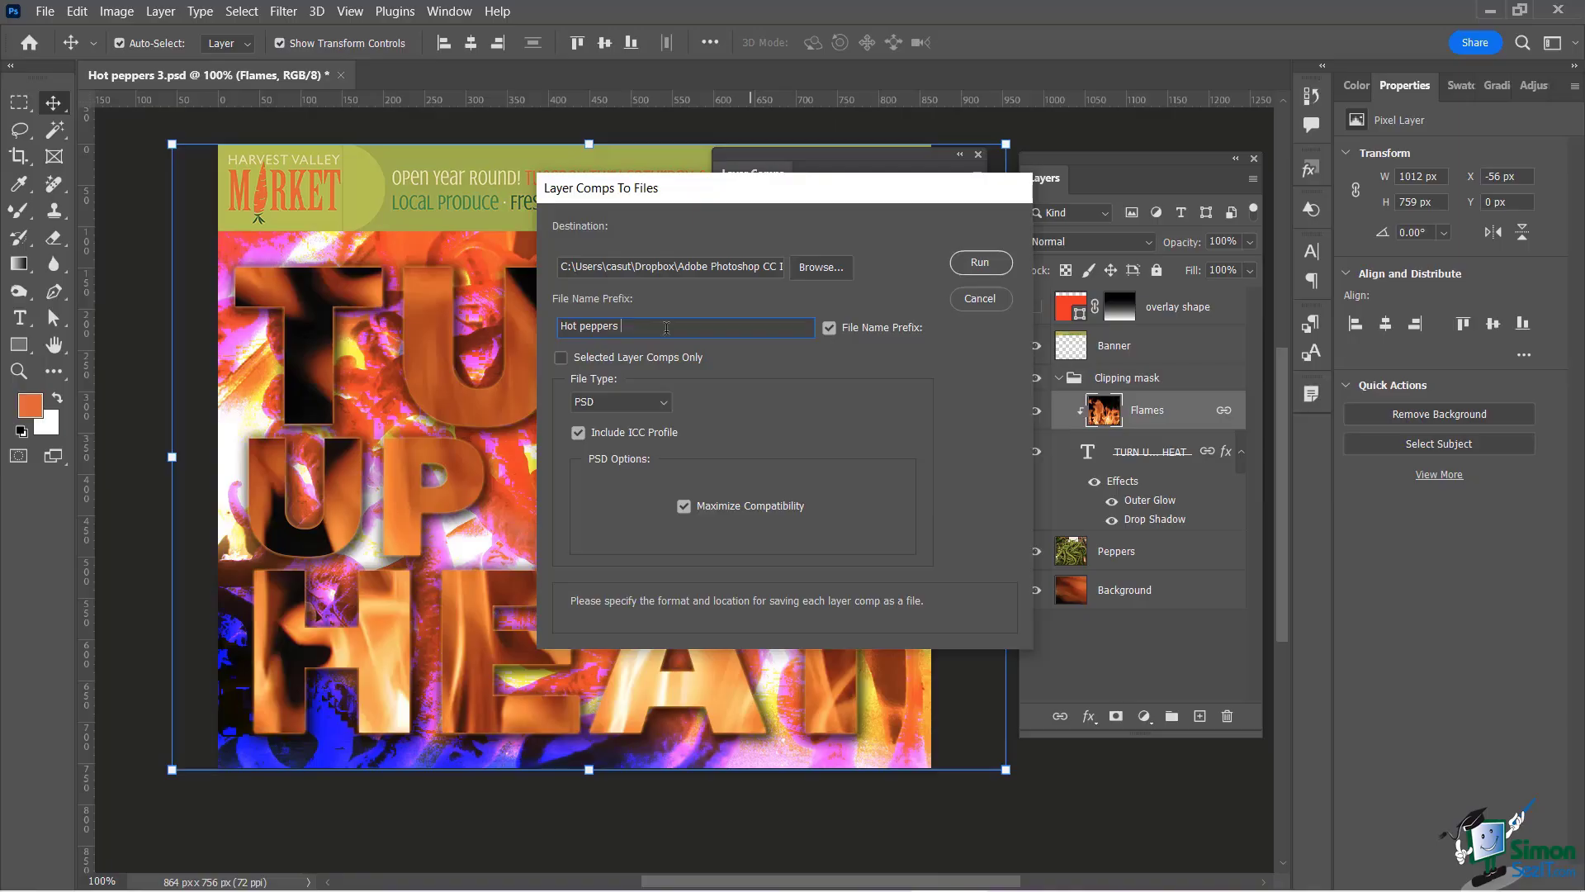
pyautogui.write('LC')
# - Set the file type to JPEG, adjust its quality, and export all layer comps to files
pyautogui.click(663, 403)
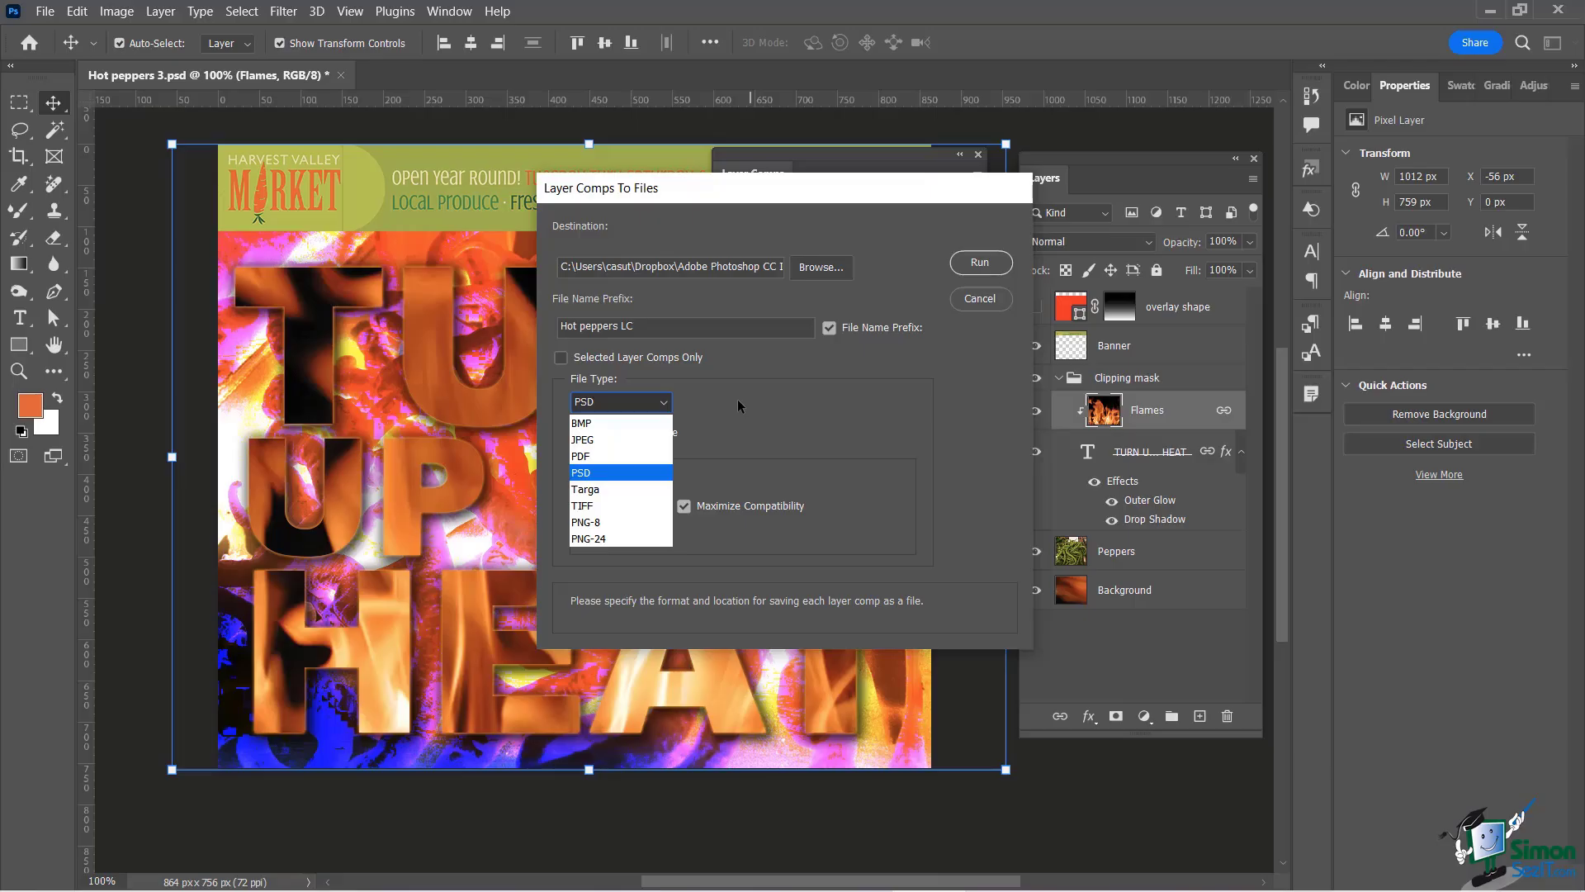
pyautogui.click(592, 439)
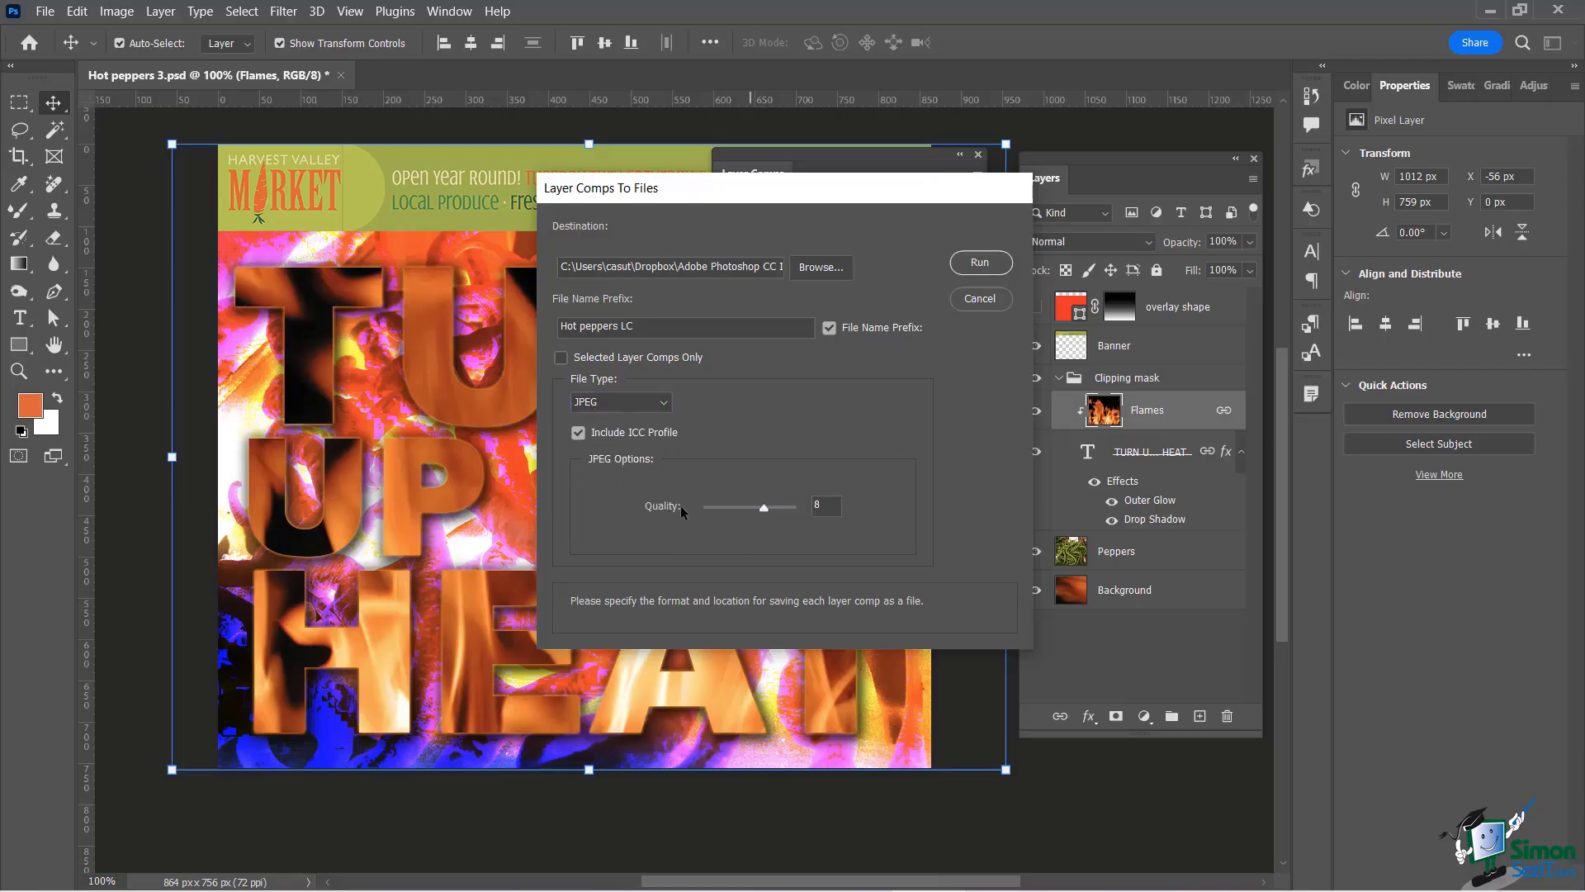
pyautogui.moveTo(770, 499); pyautogui.dragTo(777, 506)
pyautogui.click(981, 262)
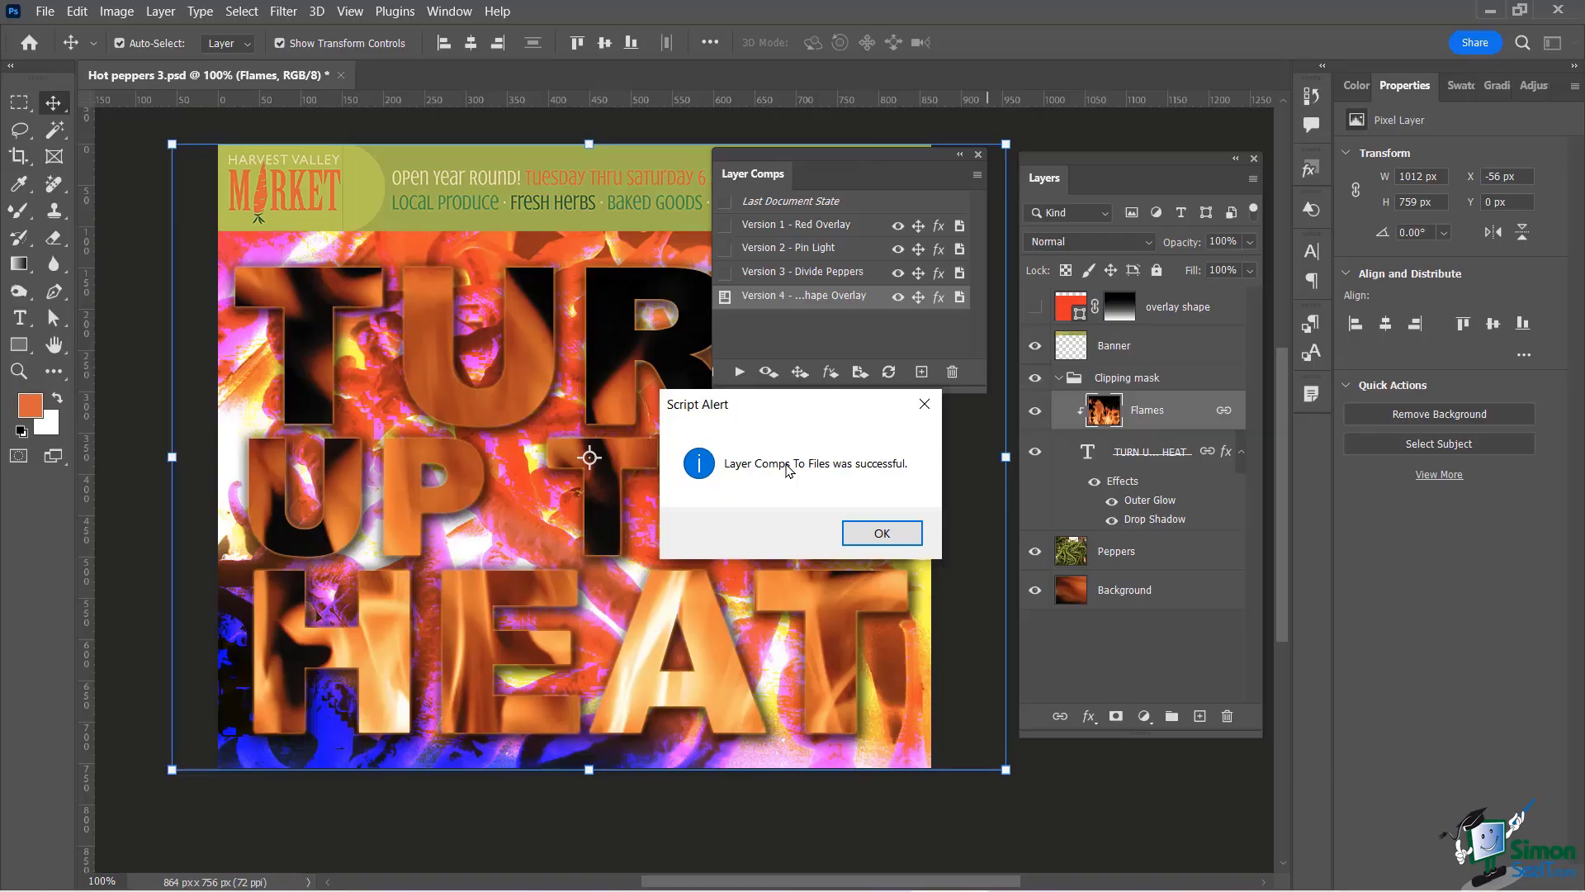
pyautogui.click(880, 532)
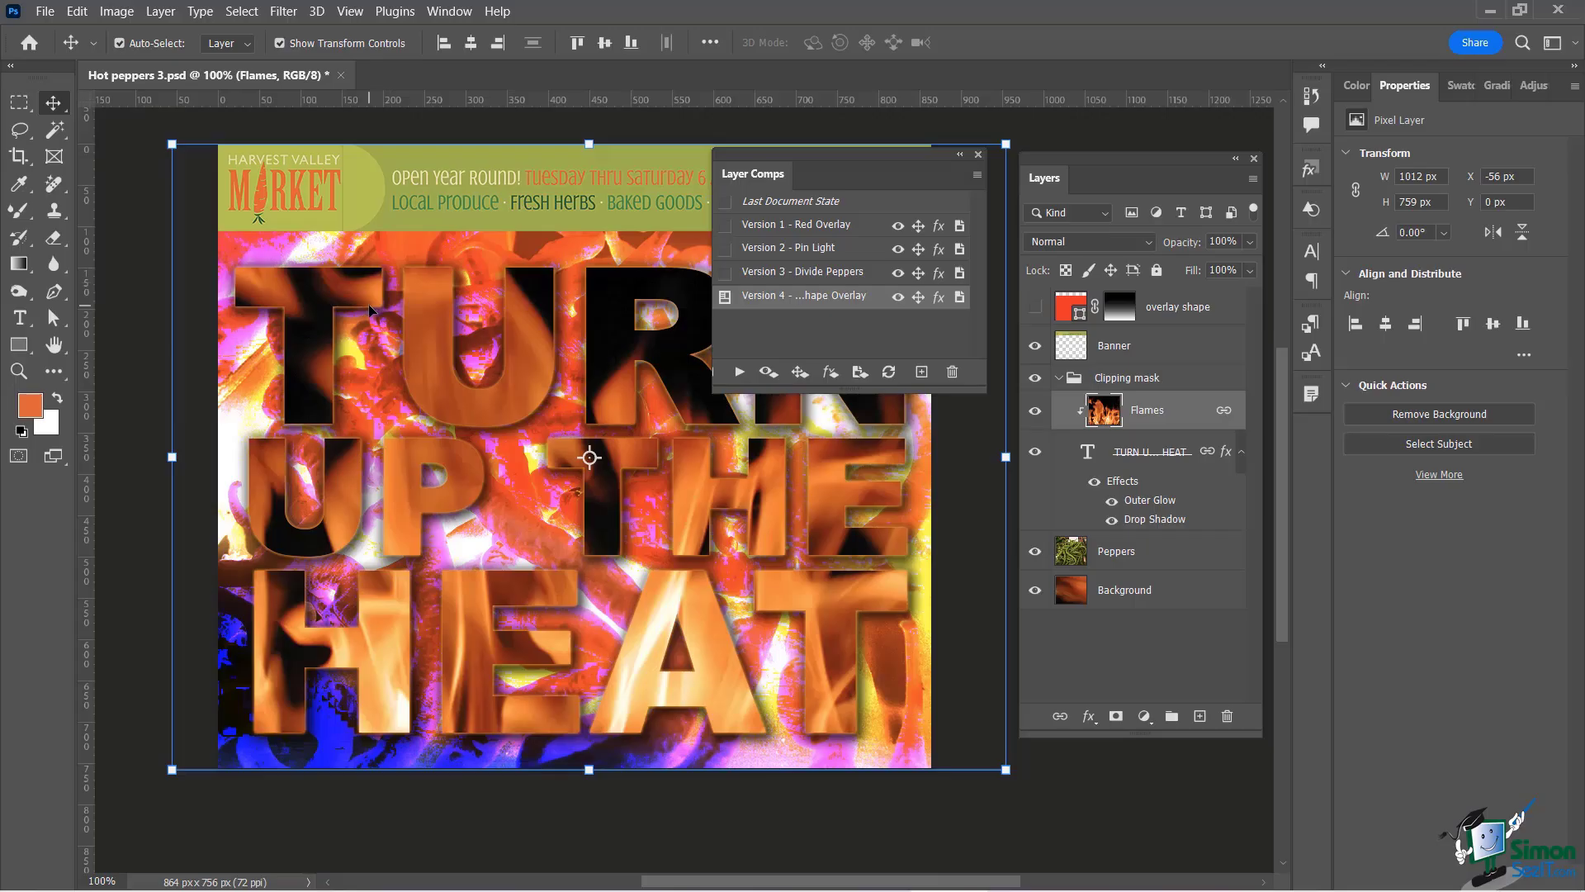
# - Switch to File Explorer and go up from the Layer Comps folder to the 04-02 folder
pyautogui.hotkey('alt', 'Tab')
pyautogui.press('Tab')
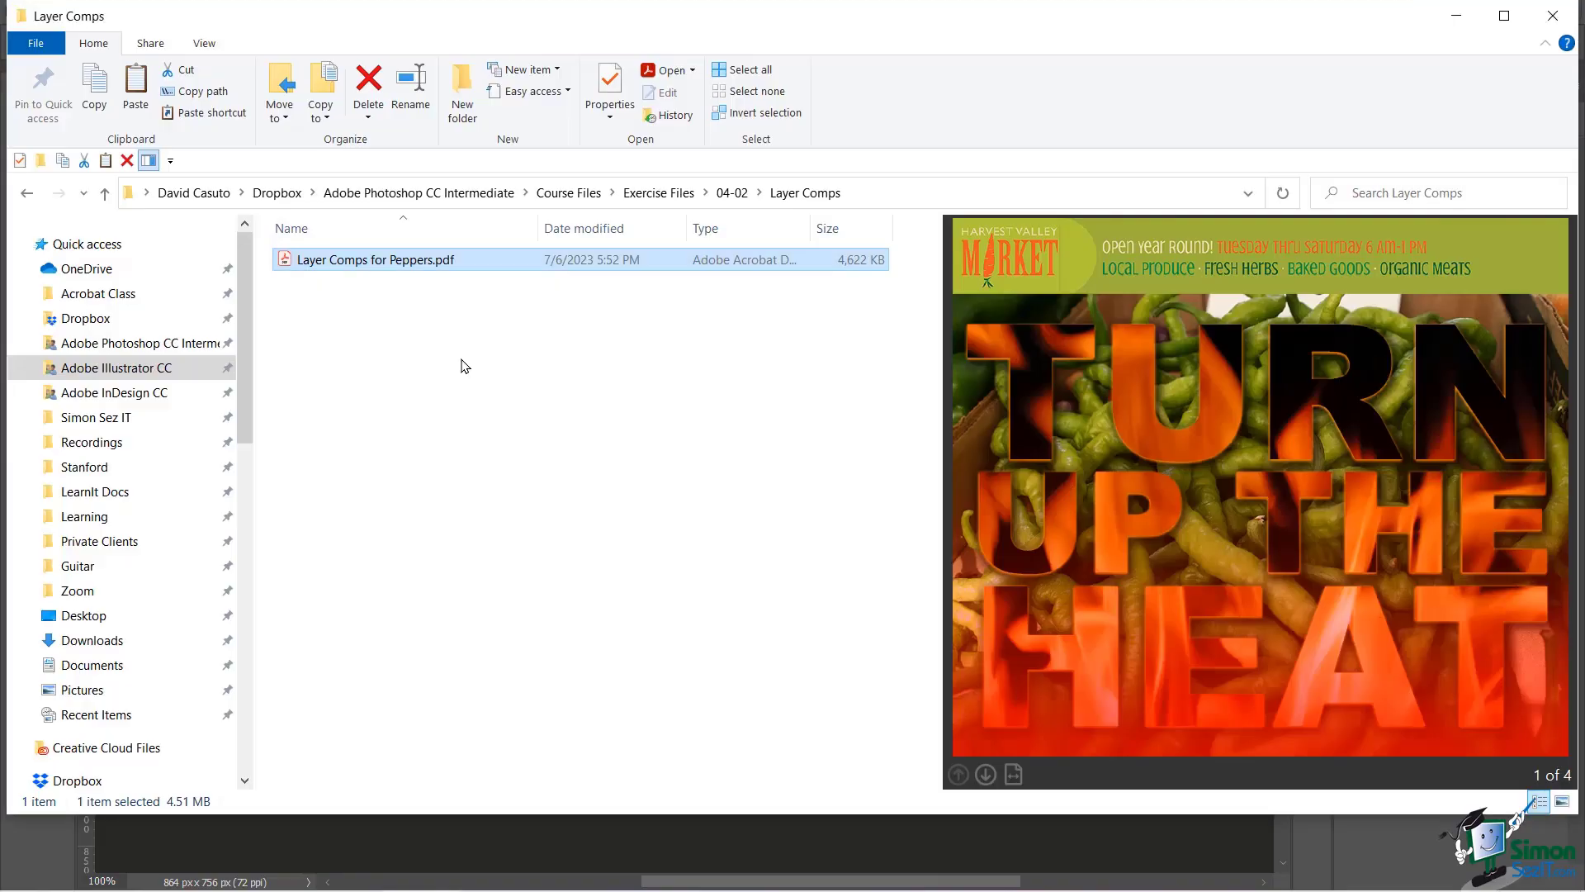
pyautogui.click(465, 366)
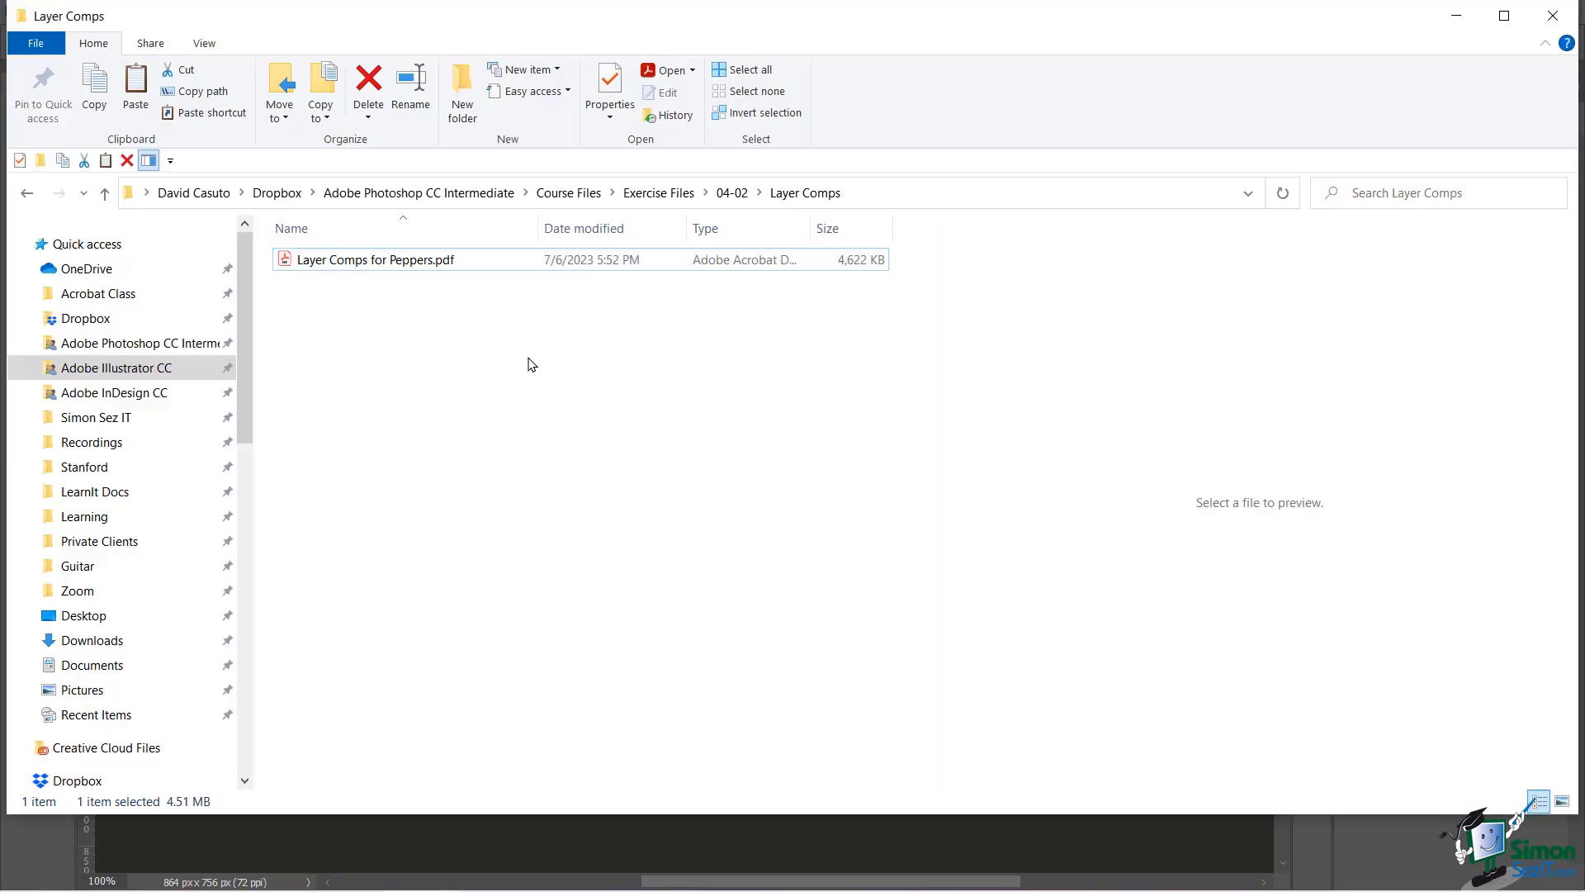
pyautogui.click(732, 194)
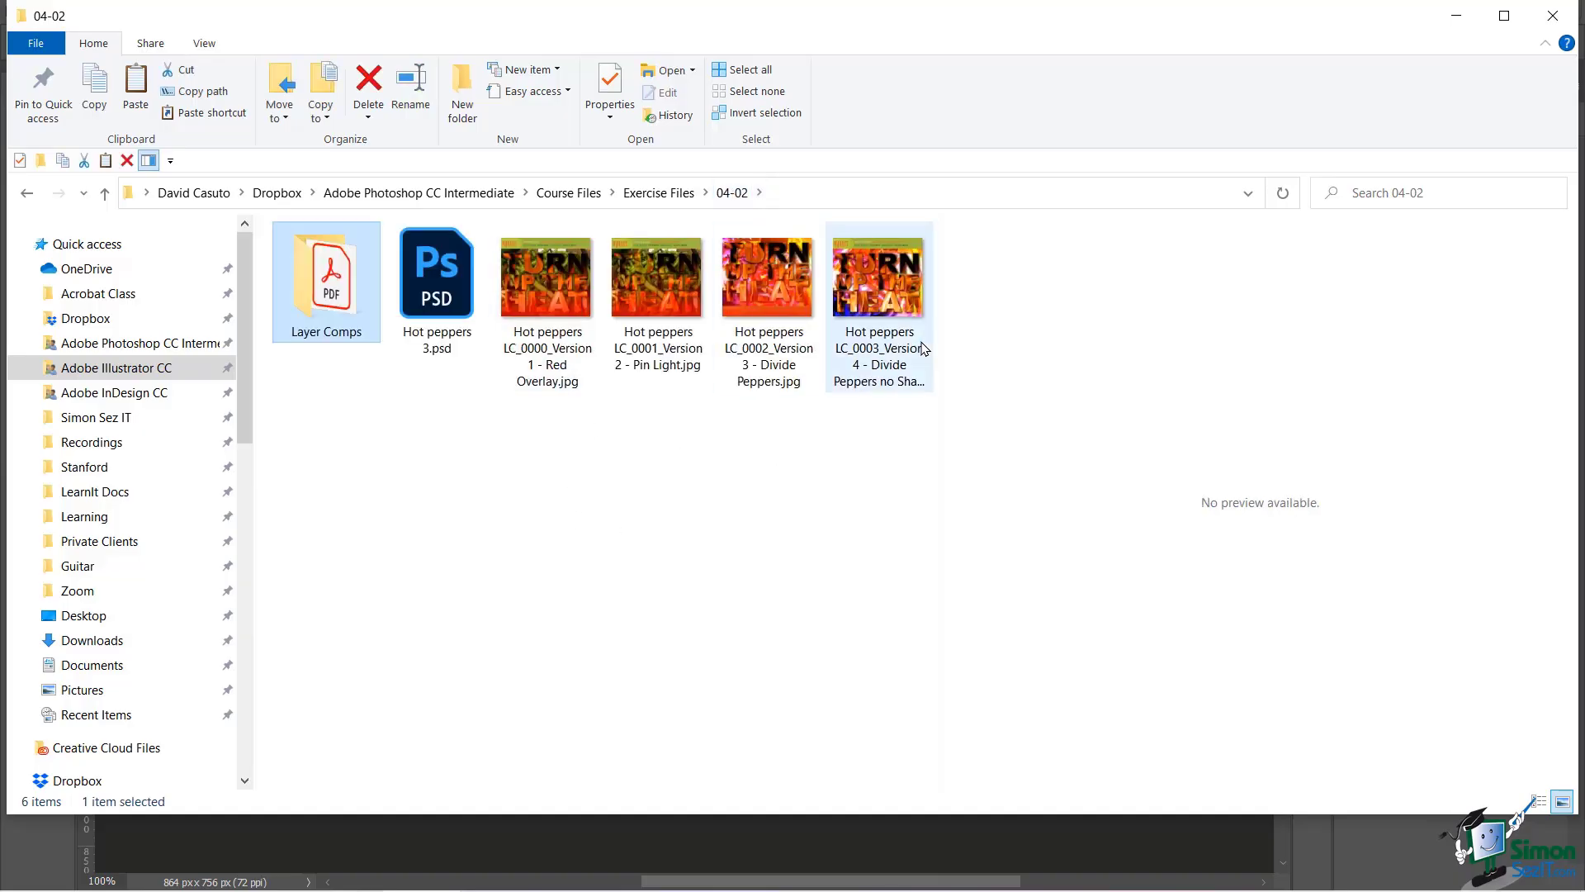
# - Preview the four exported Hot peppers LC JPEG files in turn, ending with Version 1 - Red Overlay, and switch back to Photoshop
pyautogui.click(569, 289)
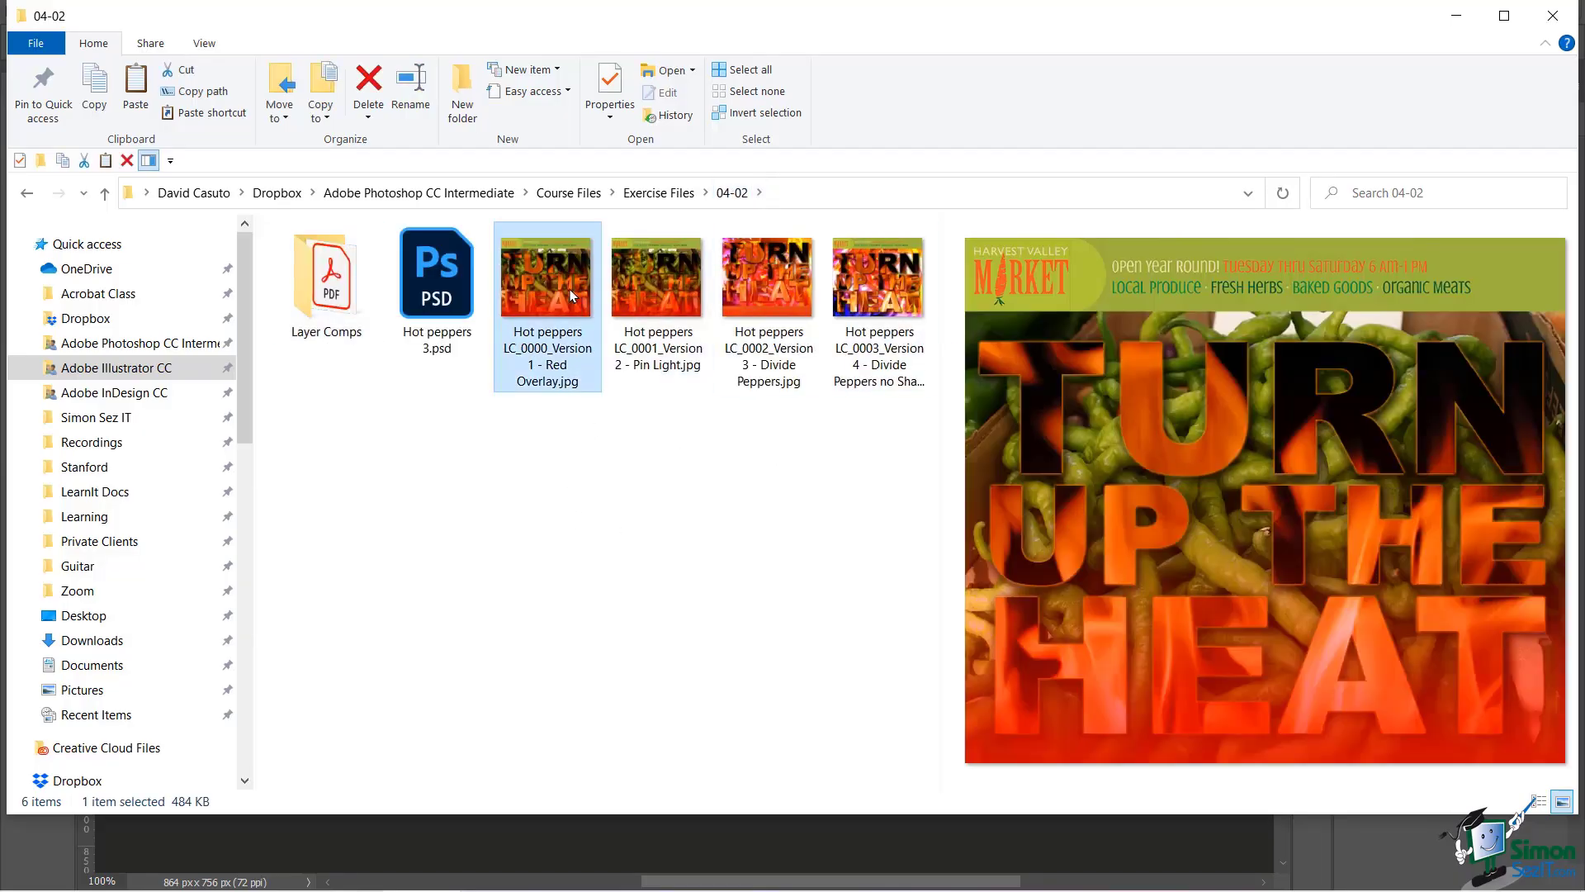
pyautogui.click(647, 281)
pyautogui.click(790, 278)
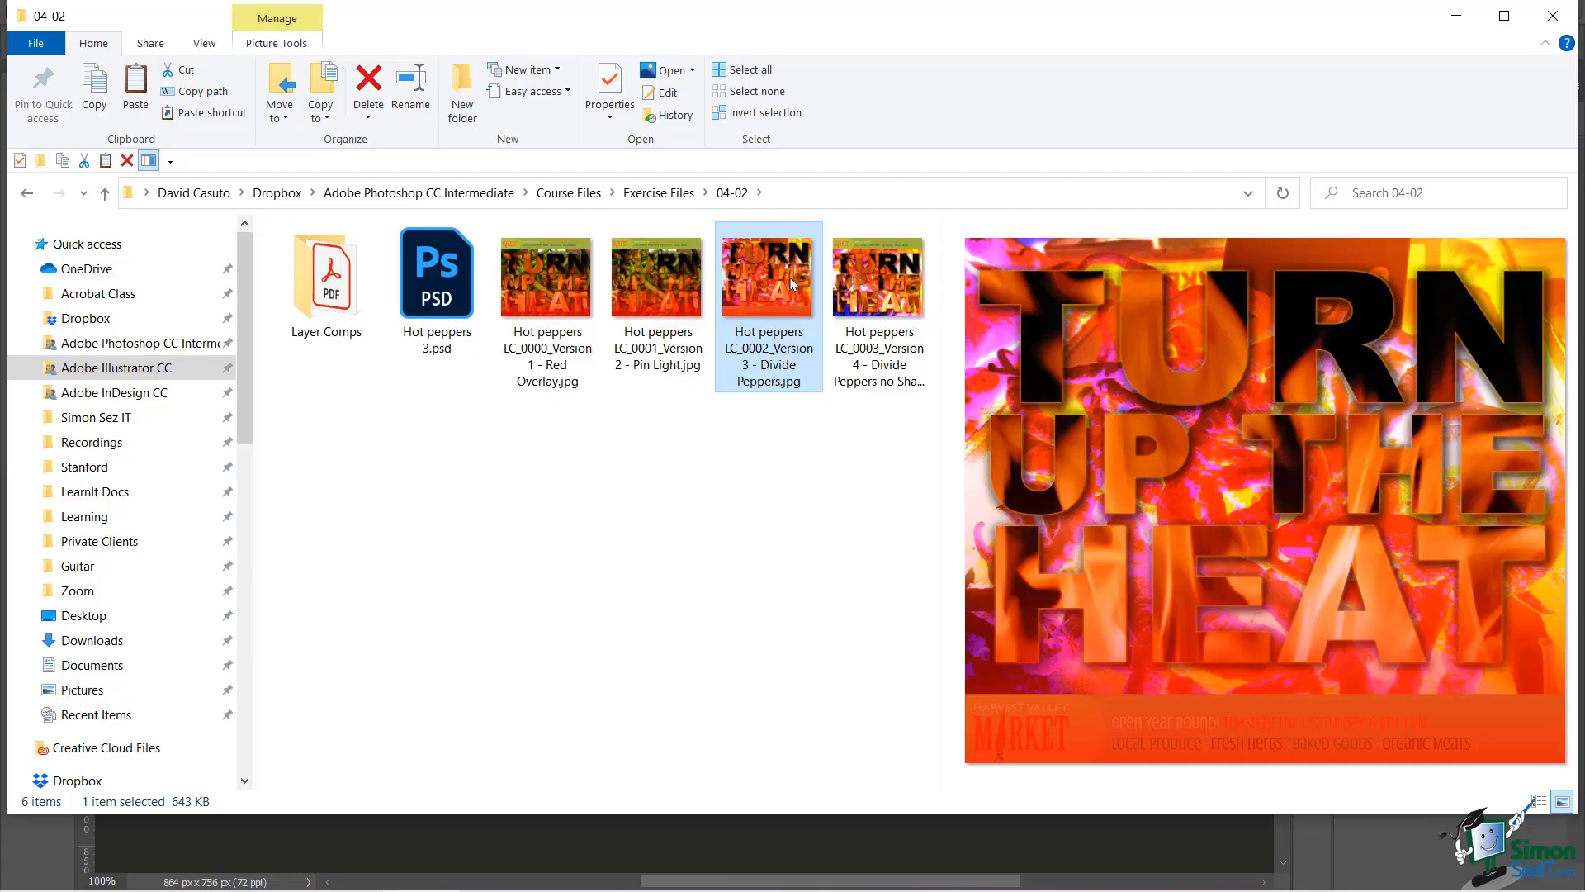
pyautogui.click(889, 289)
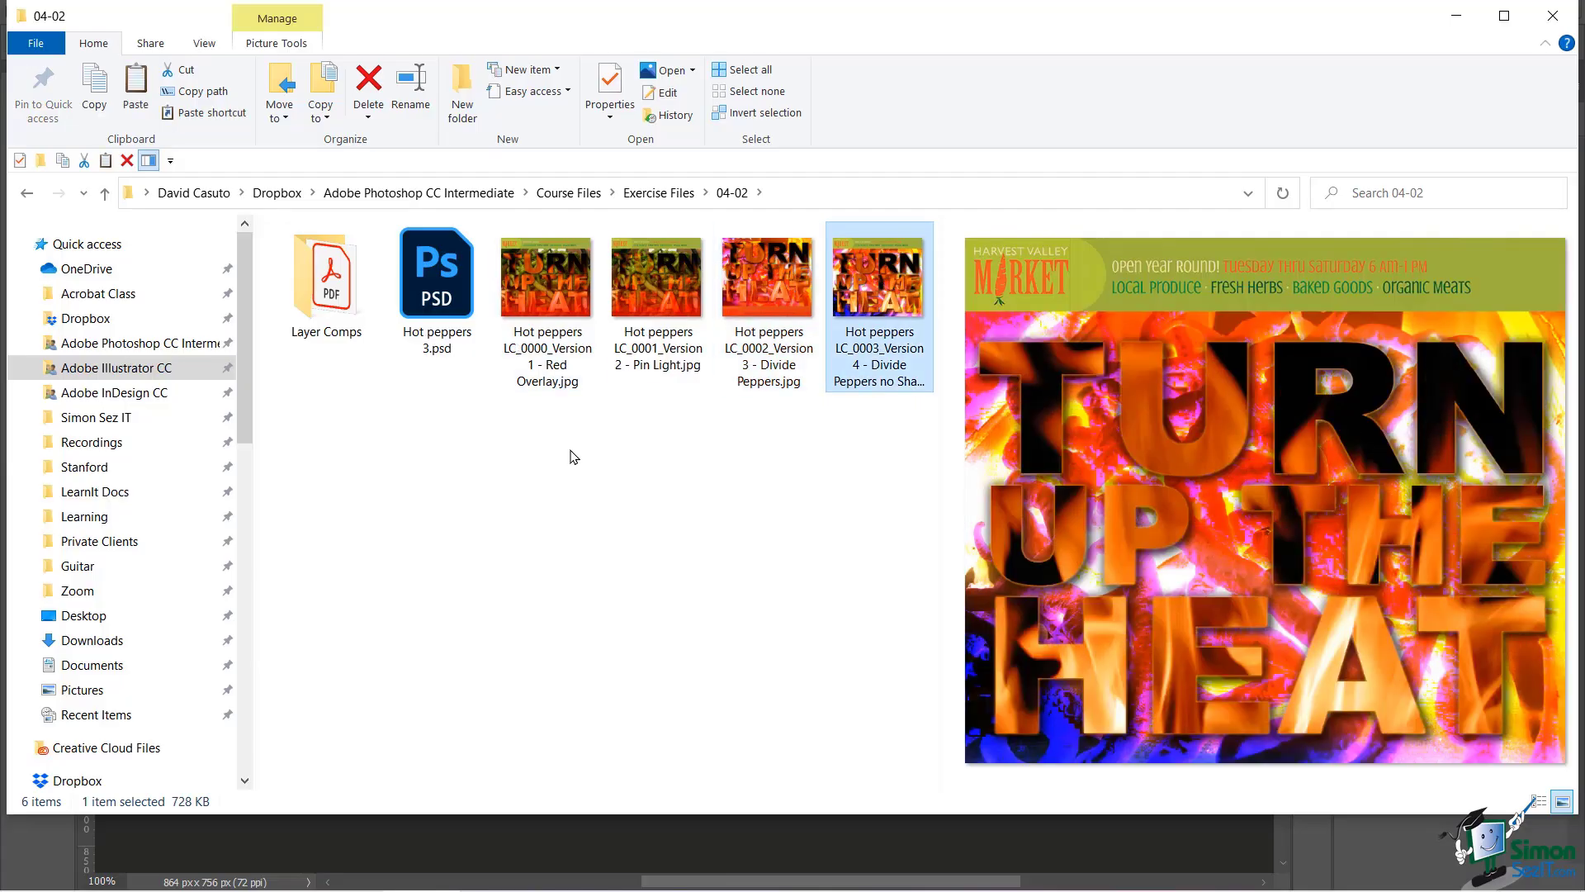
pyautogui.click(751, 281)
pyautogui.click(669, 290)
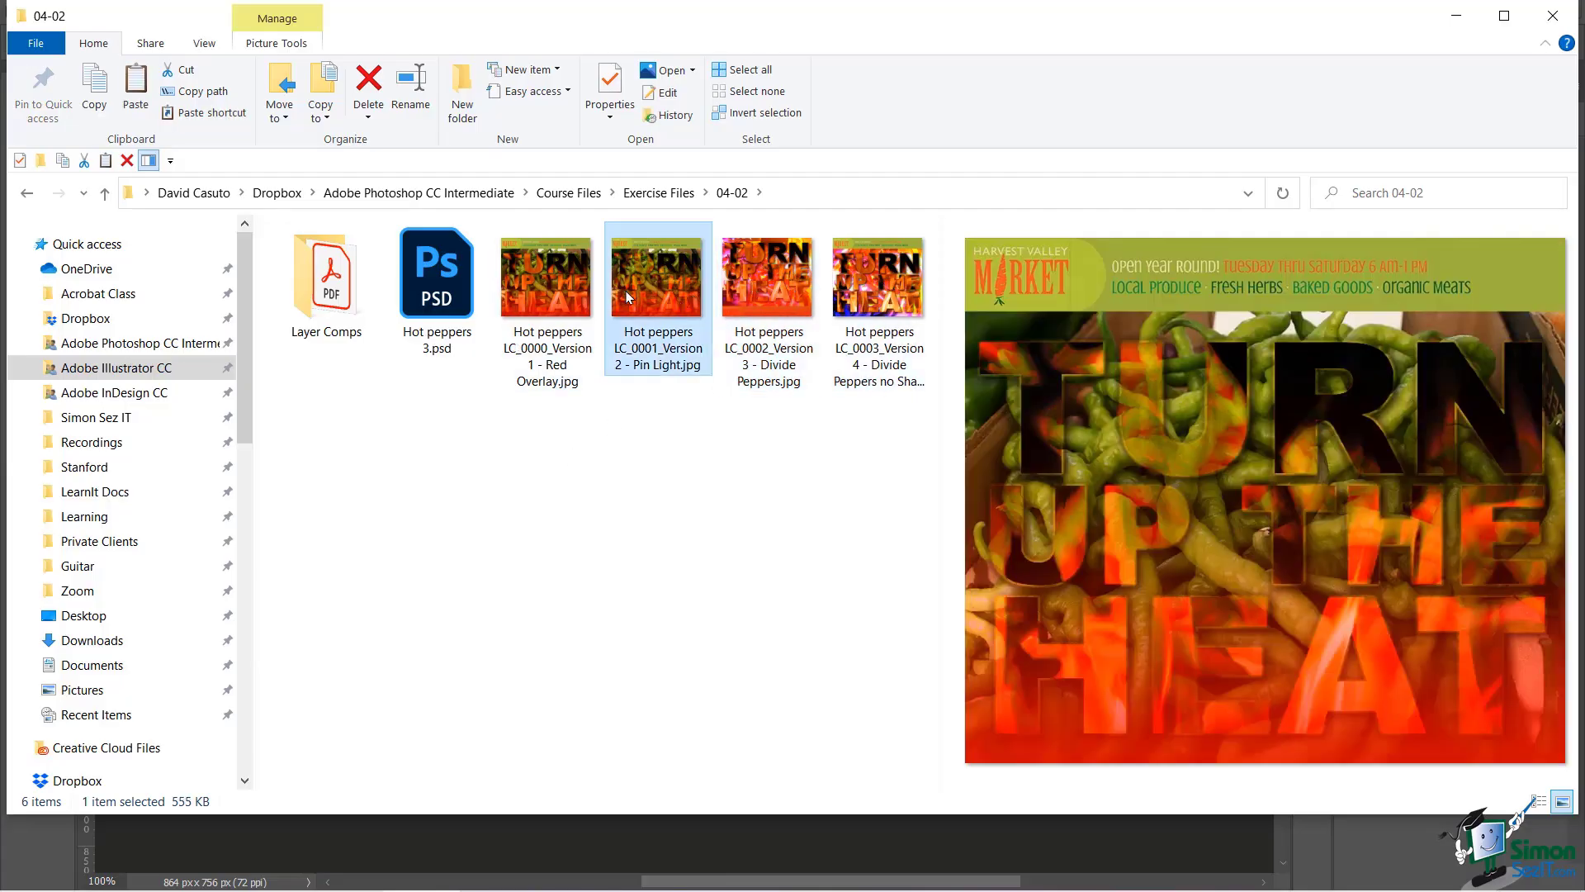
pyautogui.click(566, 291)
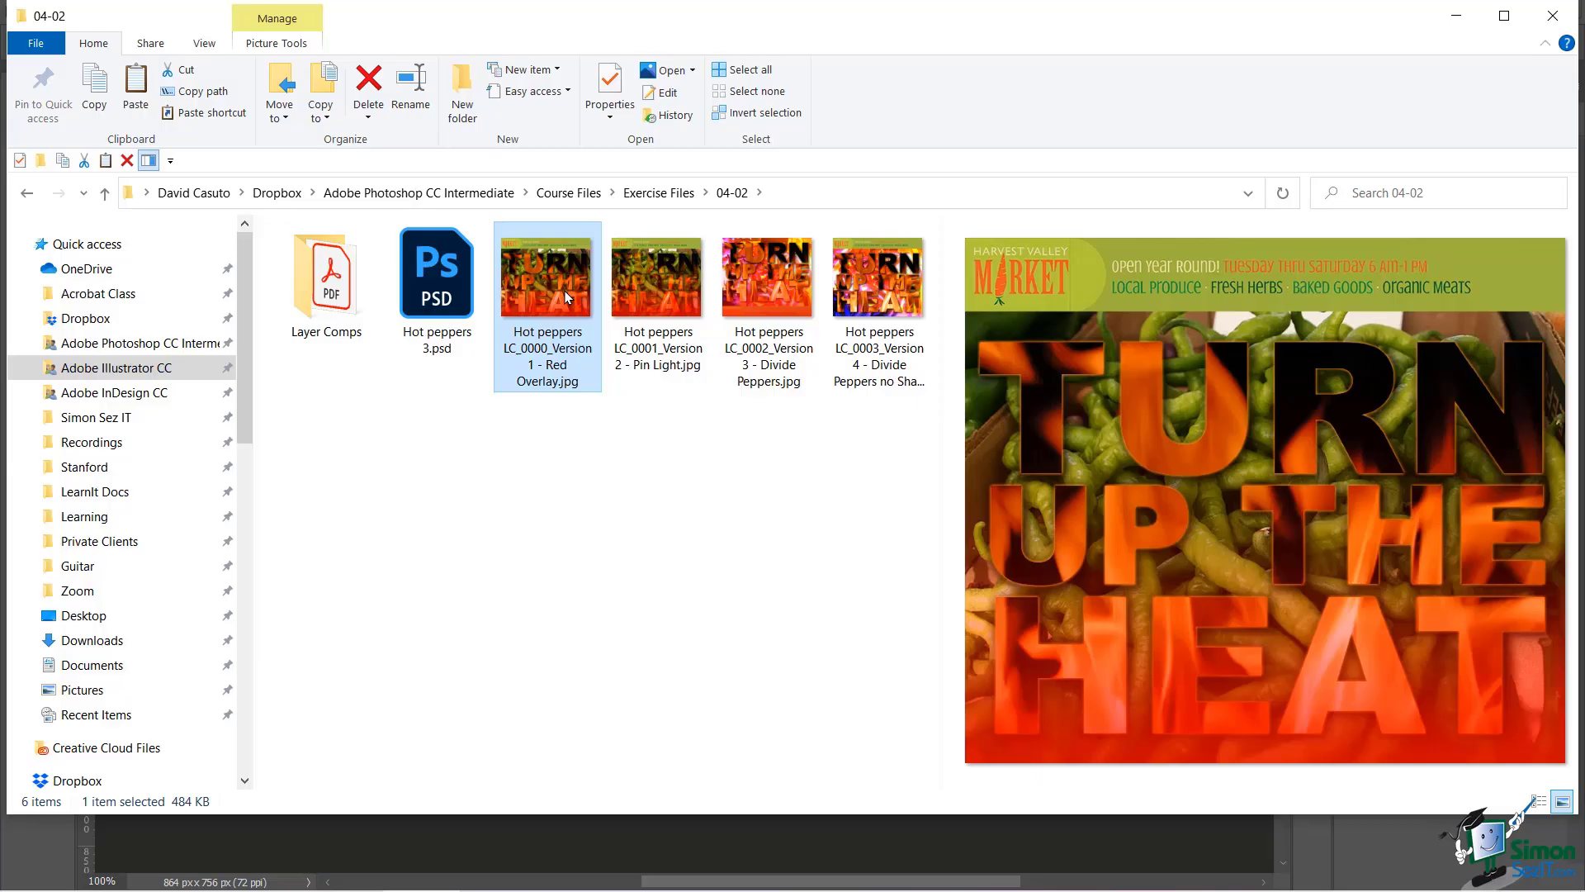
pyautogui.hotkey('alt', 'Tab')
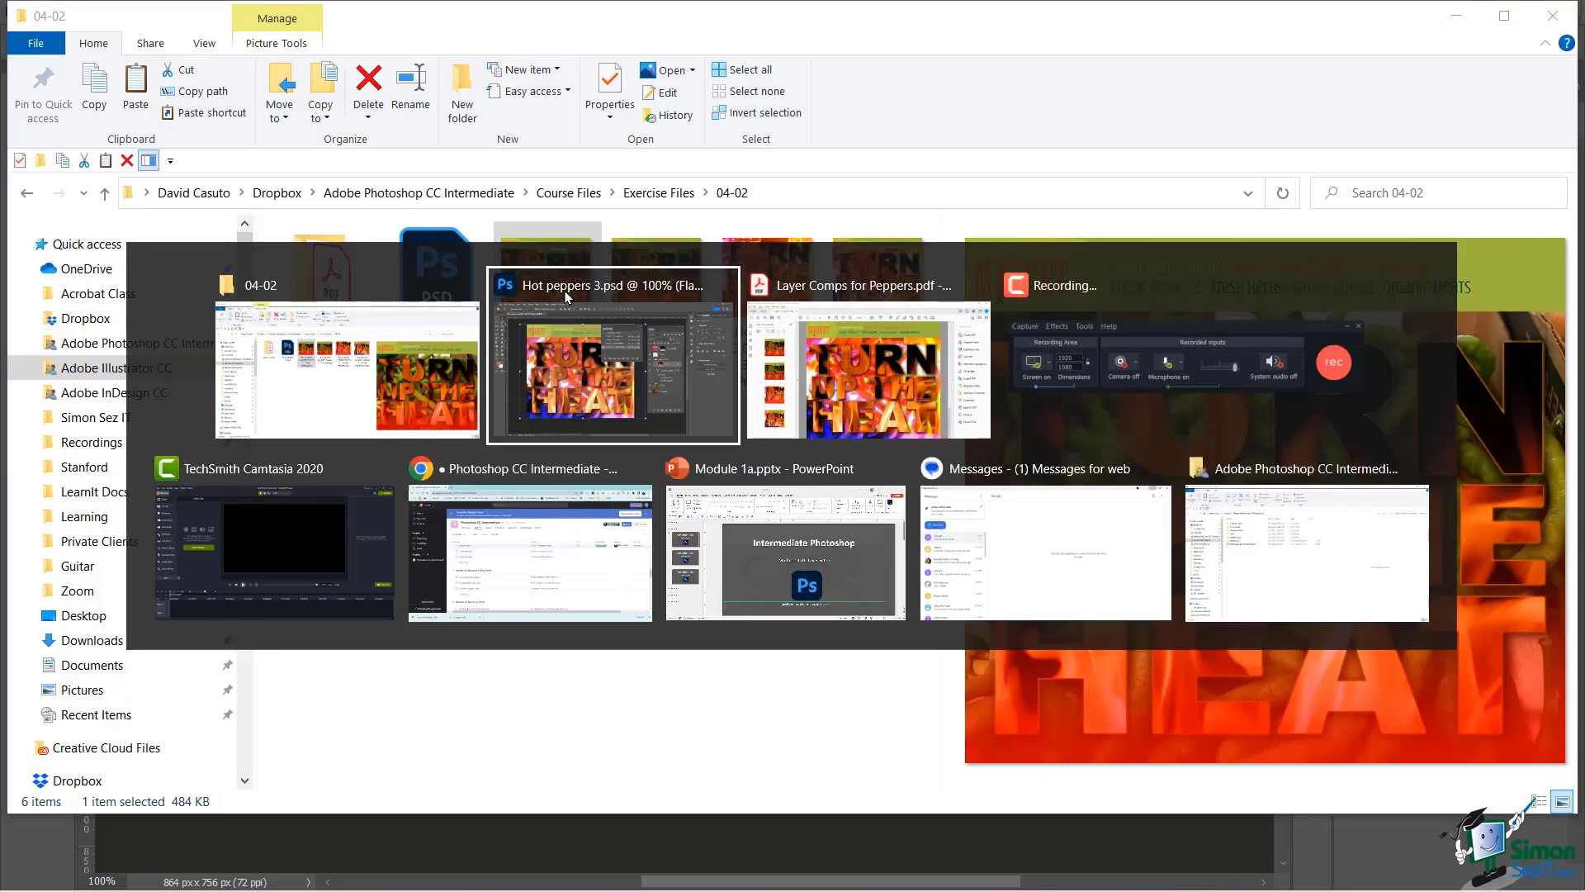